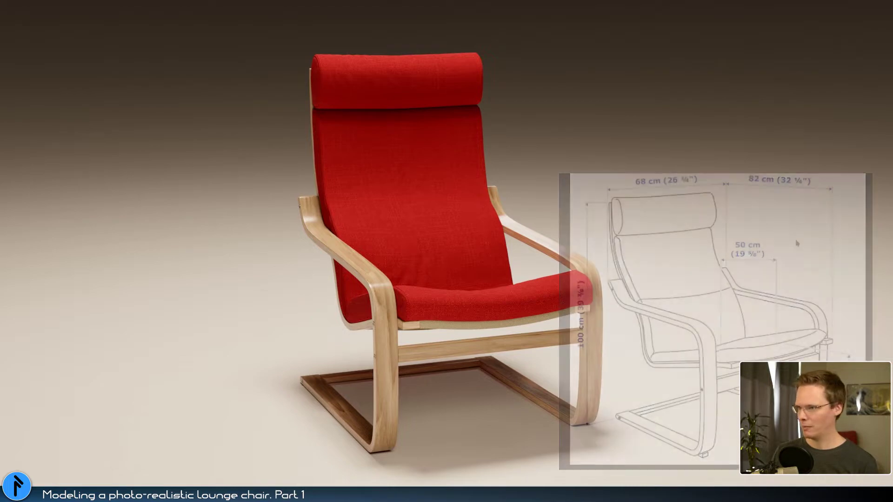
- Examine the lounge chair reference photos and the dimensioned line drawing on the reference board
scroll(727, 287, "down", 3)
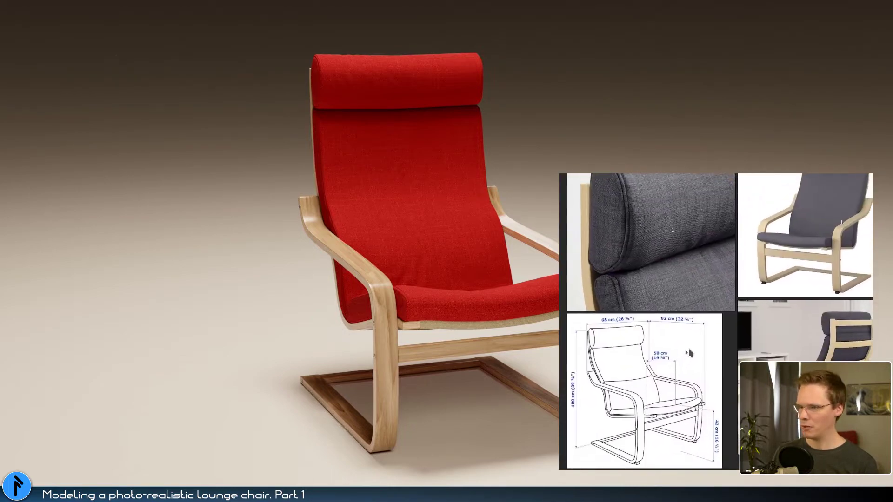
middle_click_drag(710, 317, 693, 310)
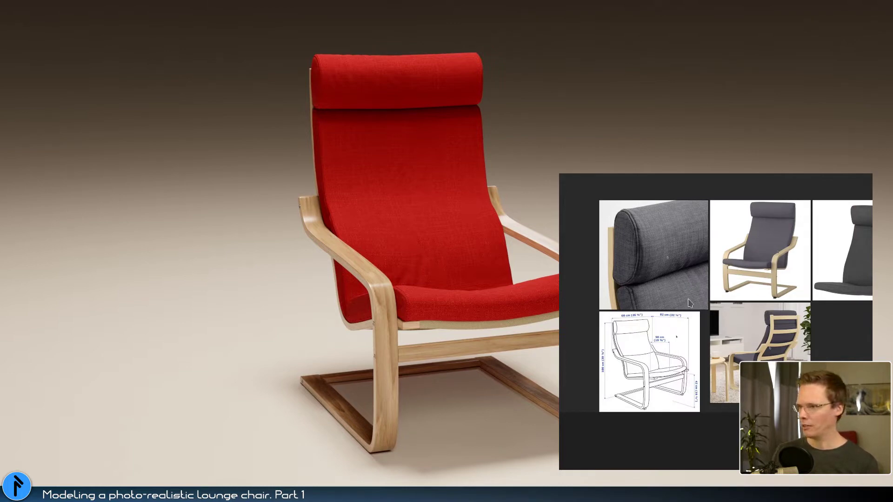
middle_click_drag(745, 296, 710, 304)
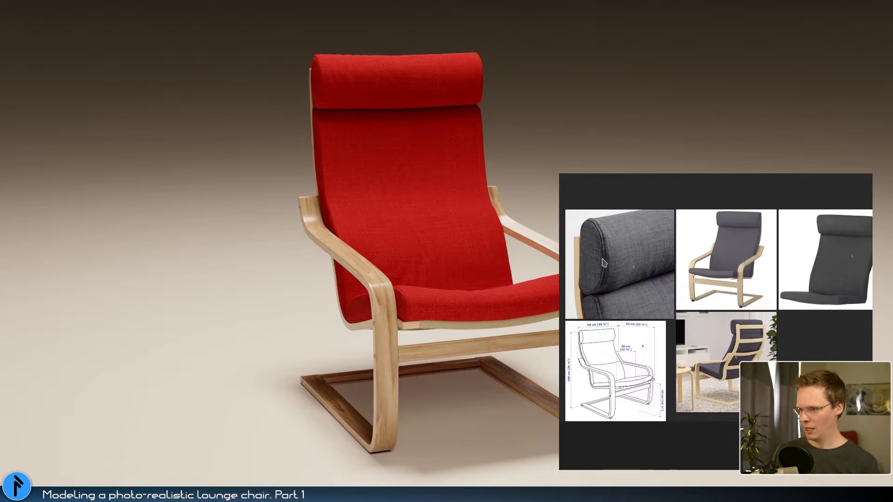
middle_click_drag(633, 405, 699, 358)
scroll(700, 354, "up", 4)
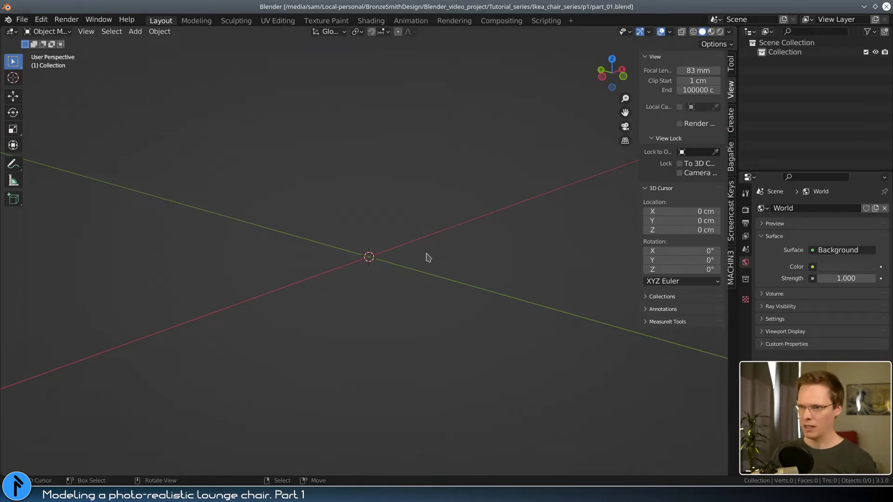
- Inspect the empty scene from the front, right, top and opposite orthographic views
middle_click_drag(415, 289, 403, 277)
key("KP_1")
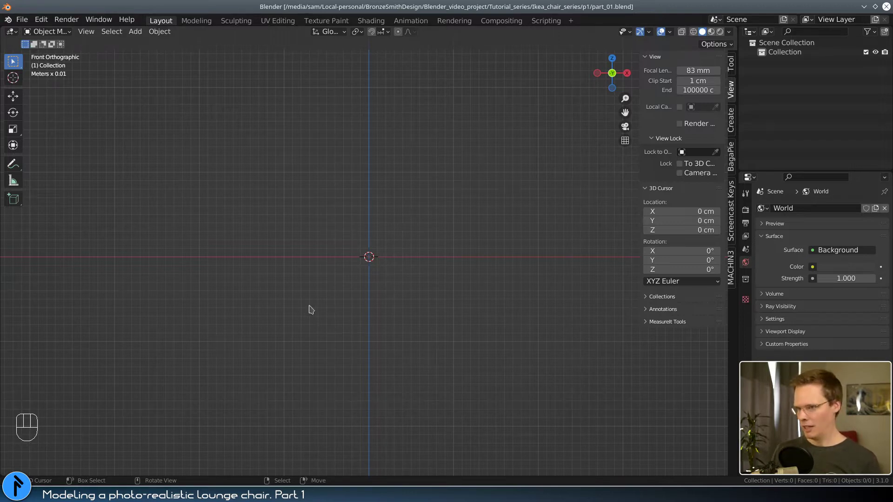
key("KP_1")
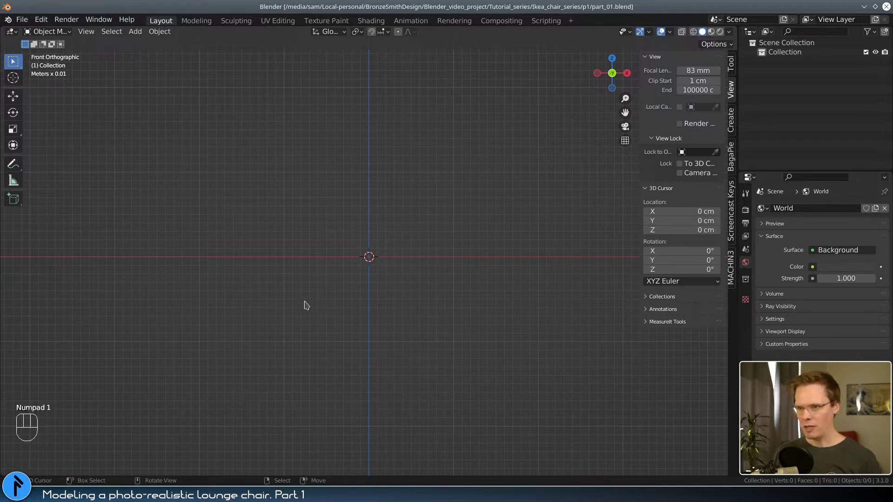
key("KP_3")
key("KP_1")
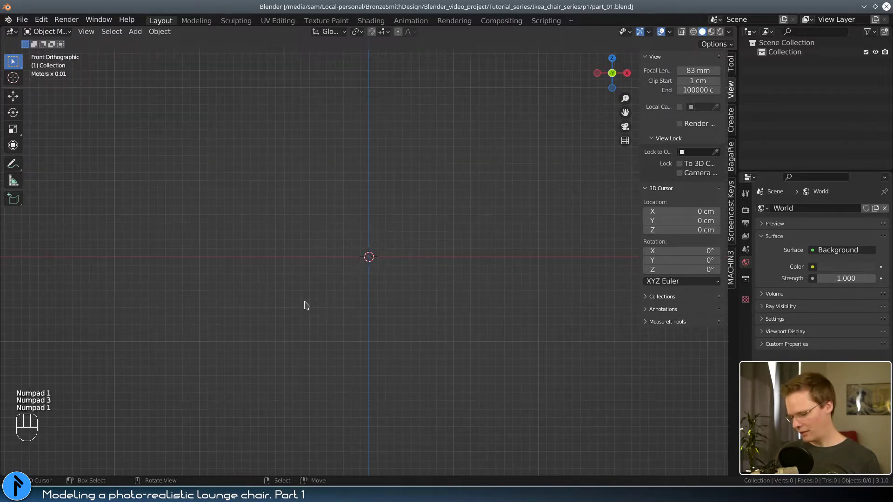
key("KP_3")
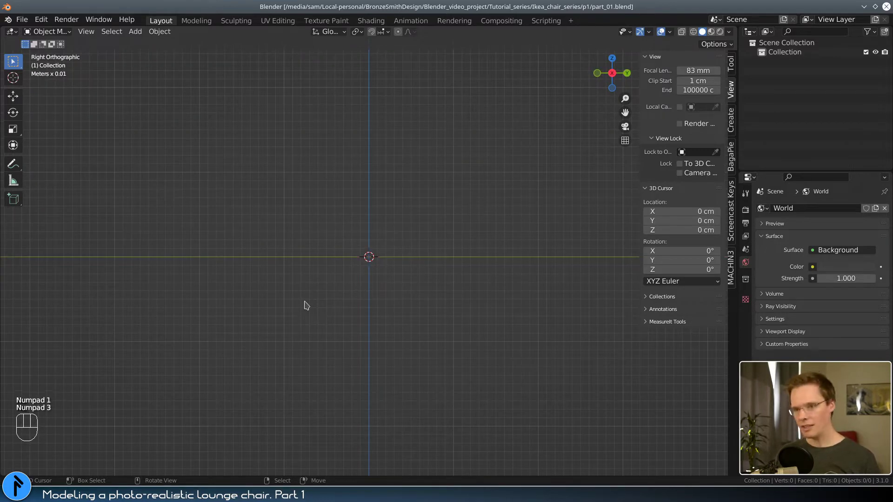
key("KP_7")
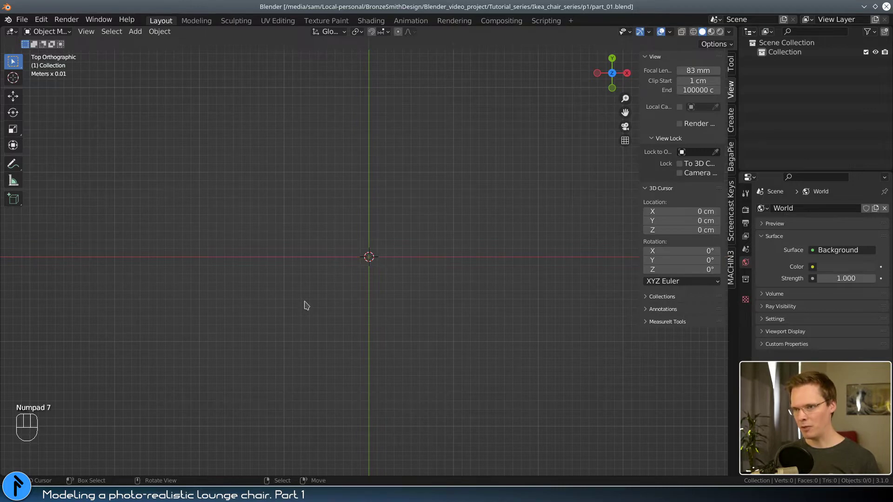
key("KP_1")
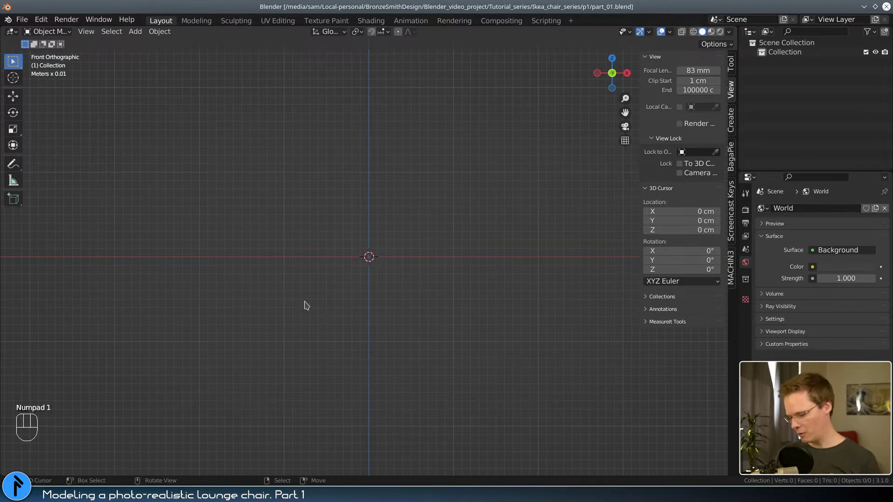
key("KP_9")
key("KP_9")
key("KP_9")
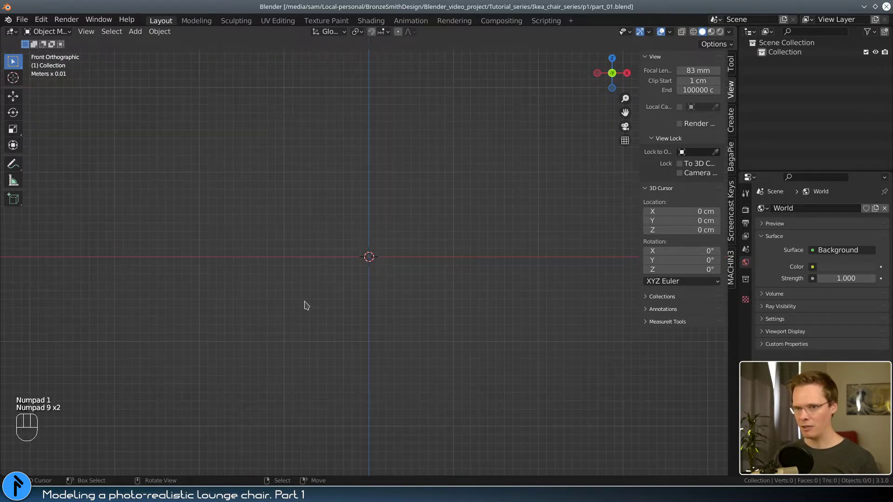
key("KP_9")
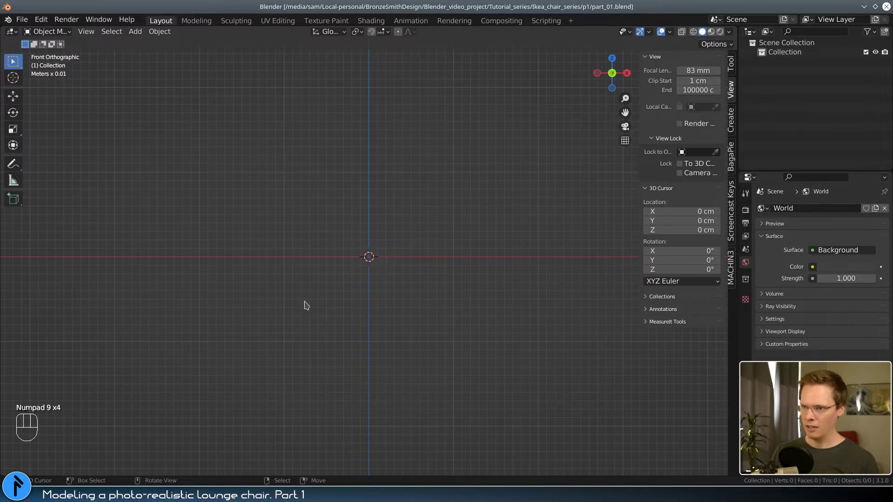
middle_click_drag(452, 227, 418, 291)
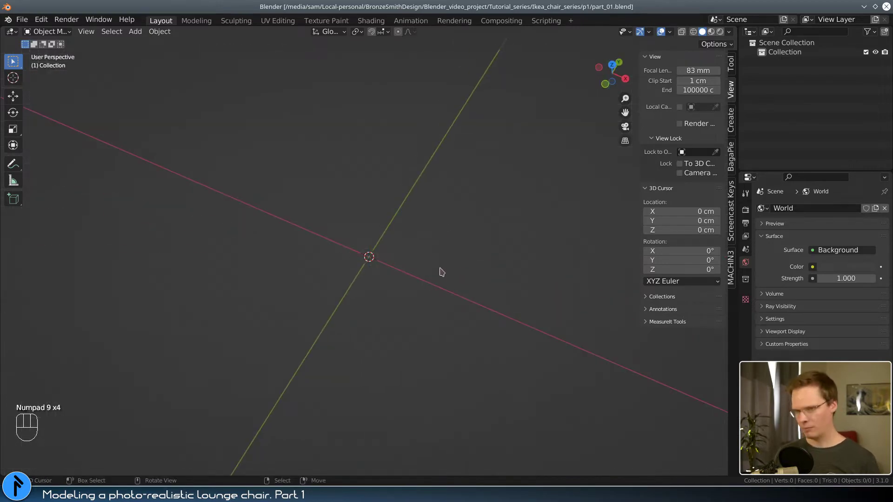
- Align the viewport to the front view and check the chair's overall dimensions in the reference drawing
key("KP_1")
mouse_move(474, 233)
middle_mouse_down("shift")
mouse_move(426, 306)
mouse_move(470, 259)
mouse_move(452, 286)
mouse_move(469, 279)
middle_mouse_up("shift")
key("alt+Tab")
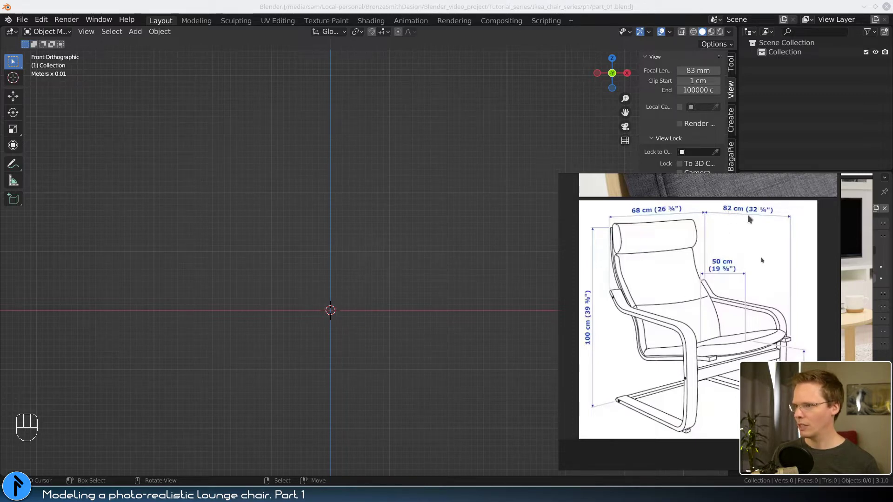
left_click(298, 5)
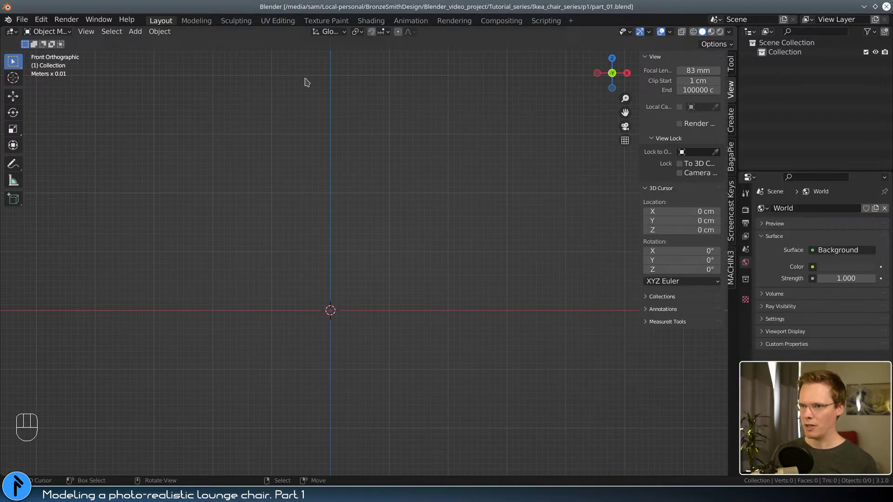
- Add a plane at the origin with an X rotation of 90° and raise it about 5.6 cm along Z
key("space")
mouse_move(339, 296)
mouse_move(427, 122)
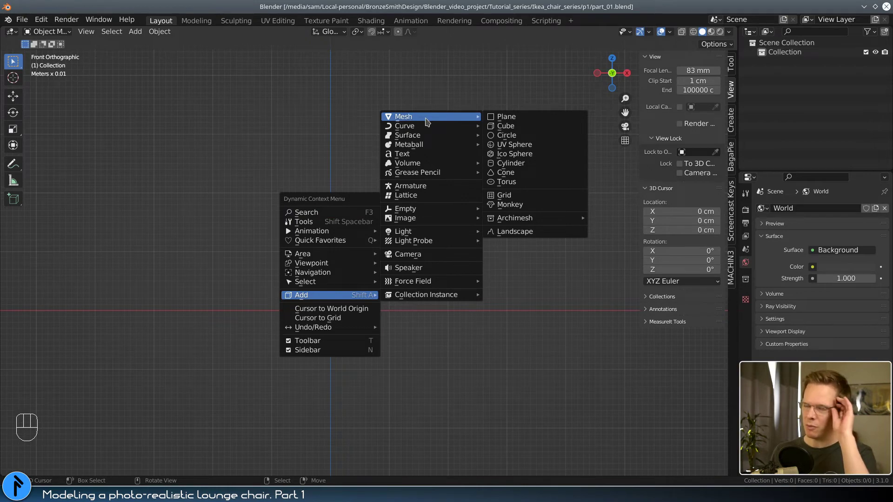
left_click(502, 120)
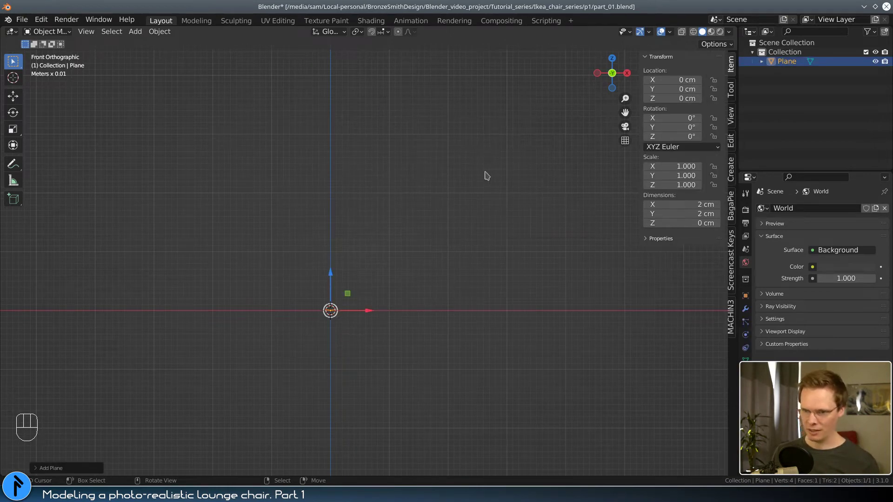
left_click(36, 468)
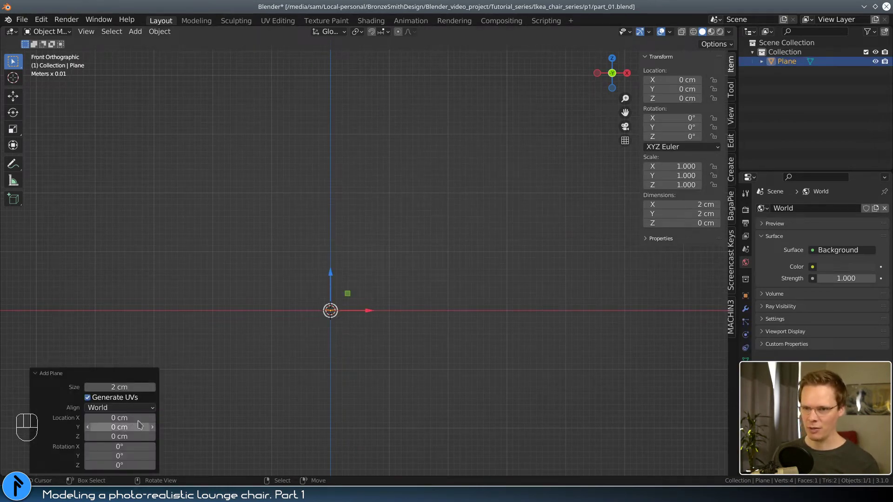
left_click(134, 447)
type("90")
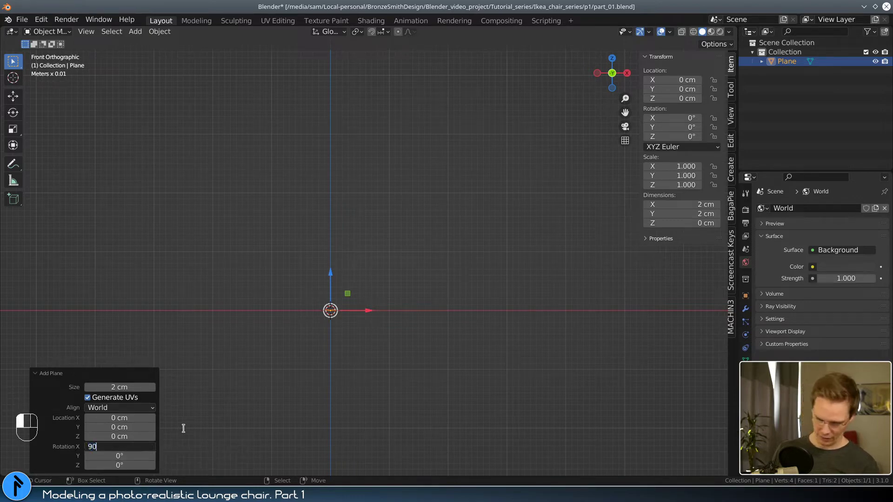
key("Return")
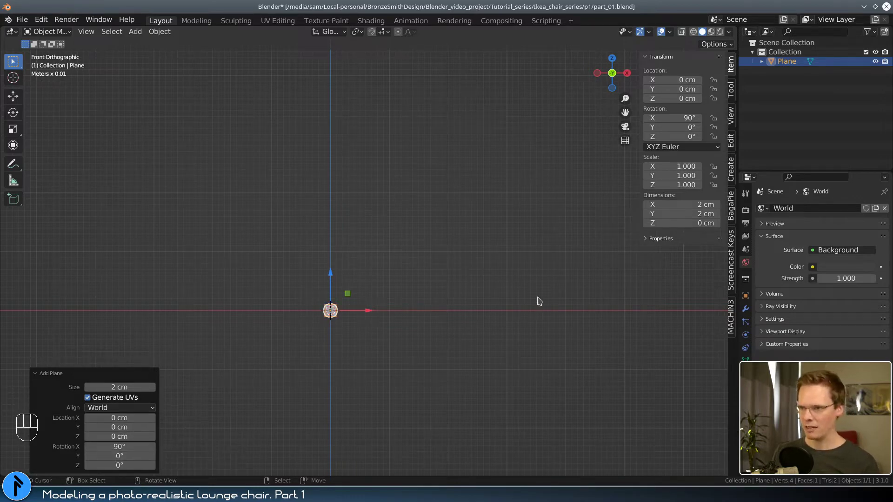
left_click_drag(332, 286, 332, 253)
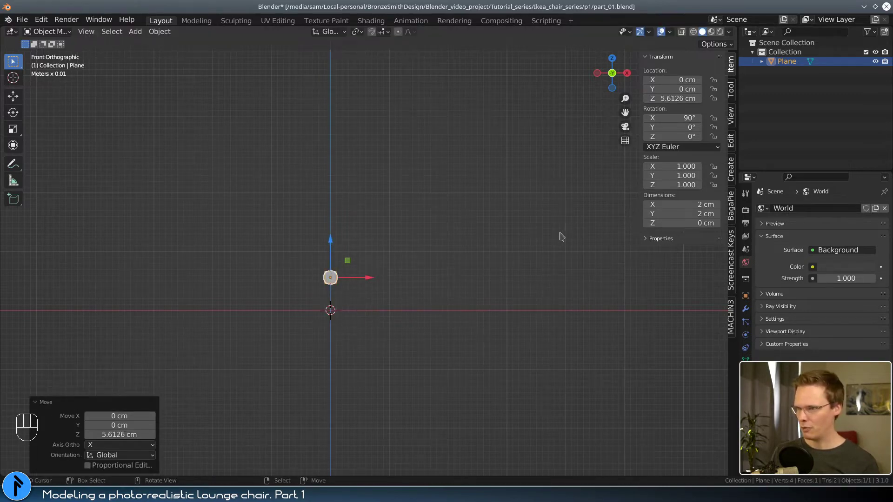
- Try to set the plane's Z dimension to 100 cm to match the chair height in the reference drawing
left_click_drag(683, 204, 688, 224)
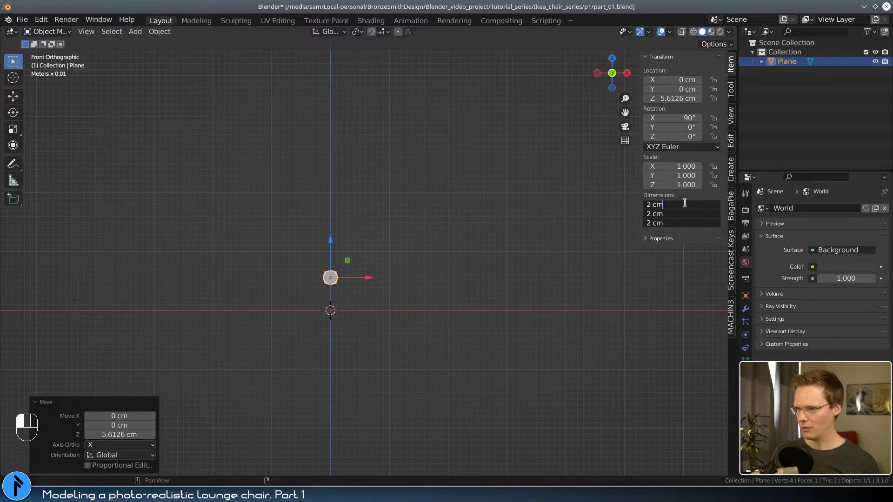
key("alt+Tab")
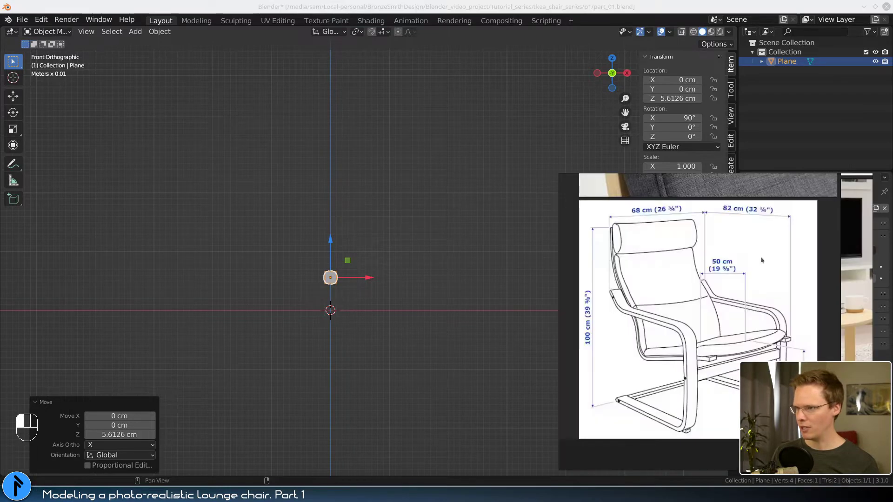
key("alt+Tab")
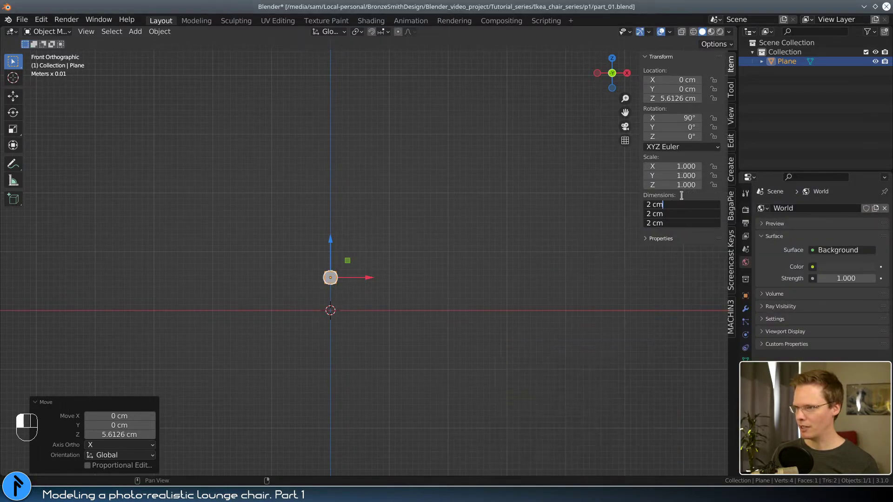
left_click(585, 234)
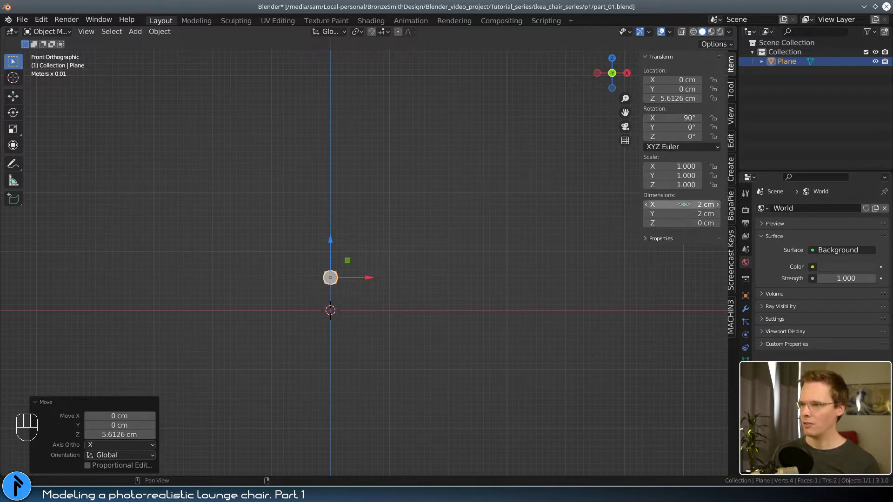
left_click(683, 223)
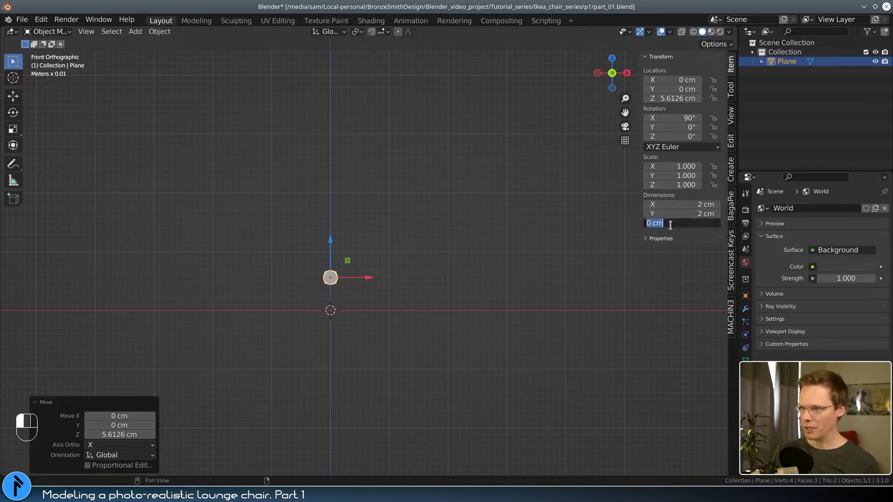
type("100")
left_click(499, 228)
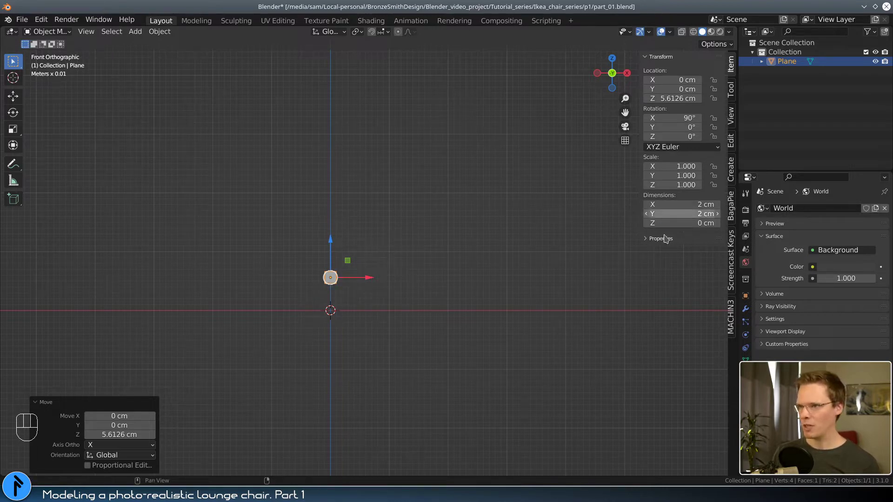
- Switch the transform orientation to Local and set the plane's Y dimension to 100 cm
left_click(343, 32)
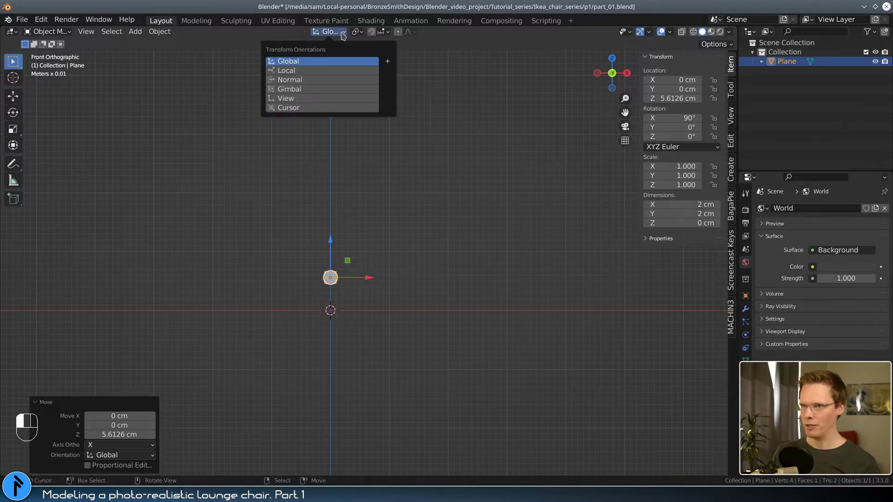
left_click(320, 71)
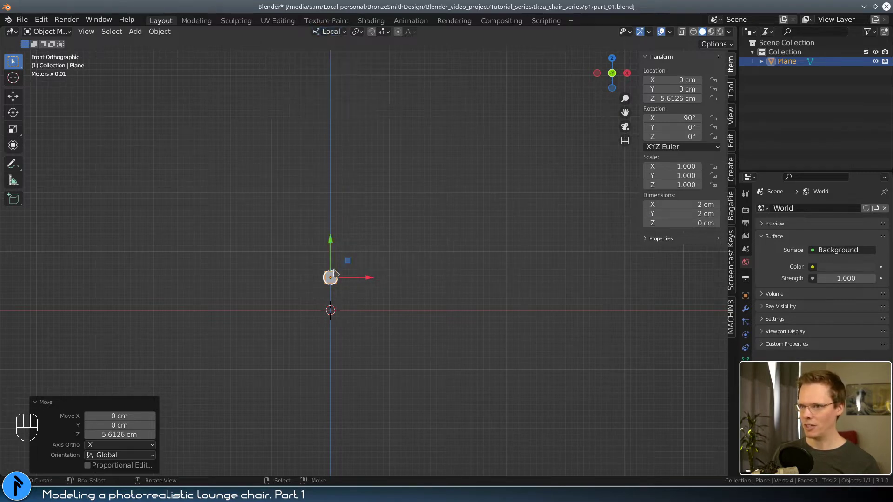
double_click(682, 214)
type("1")
key("Return")
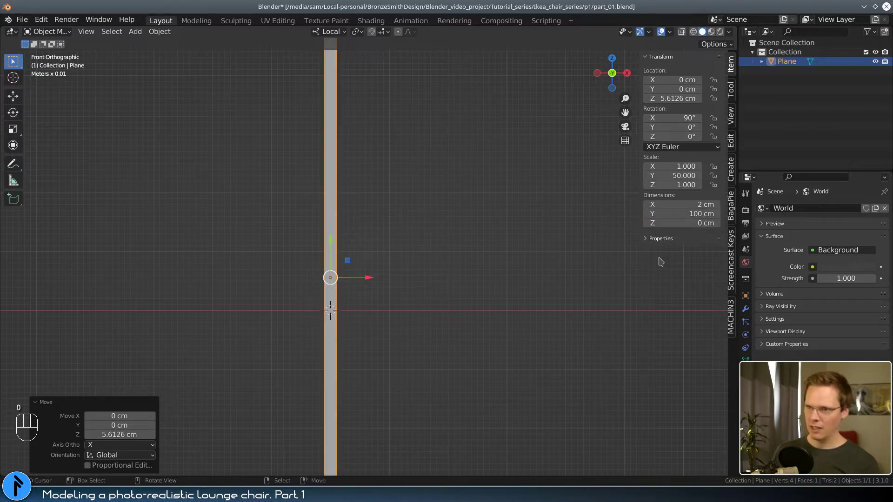
scroll(438, 285, "down", 3)
scroll(438, 288, "up", 2)
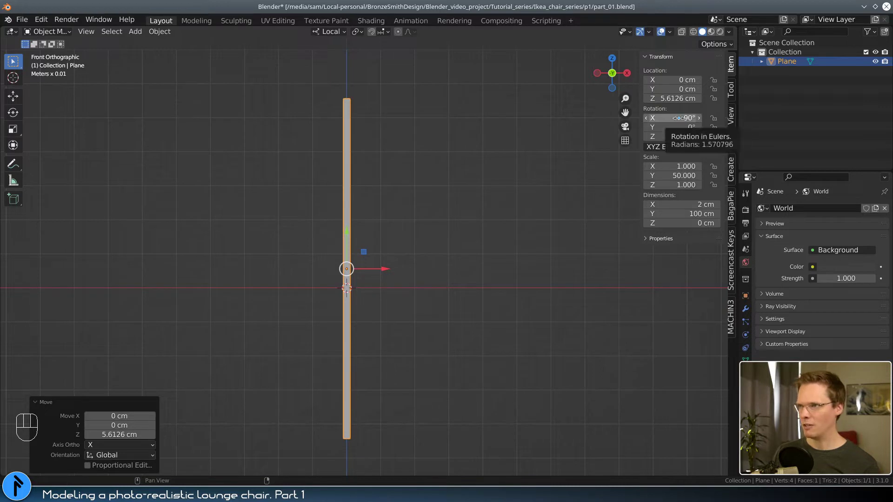
- Apply the plane's rotation so its local axes match the world axes
key("space")
mouse_move(480, 169)
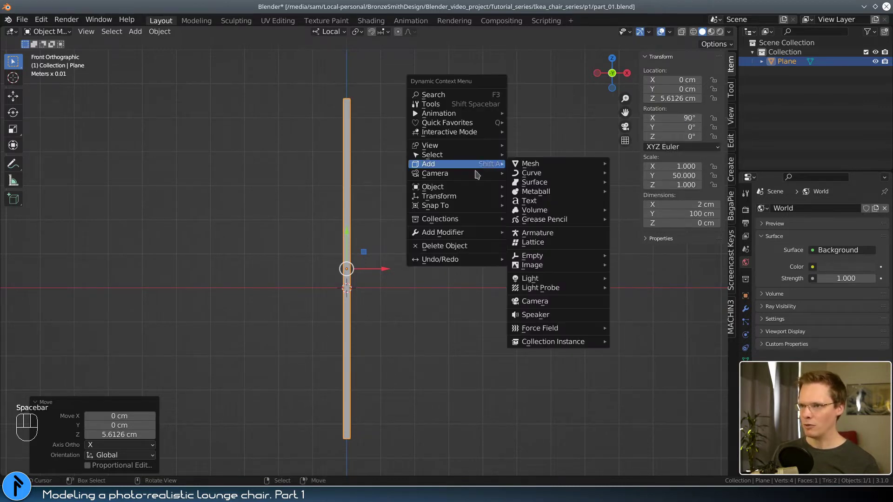
left_click(158, 31)
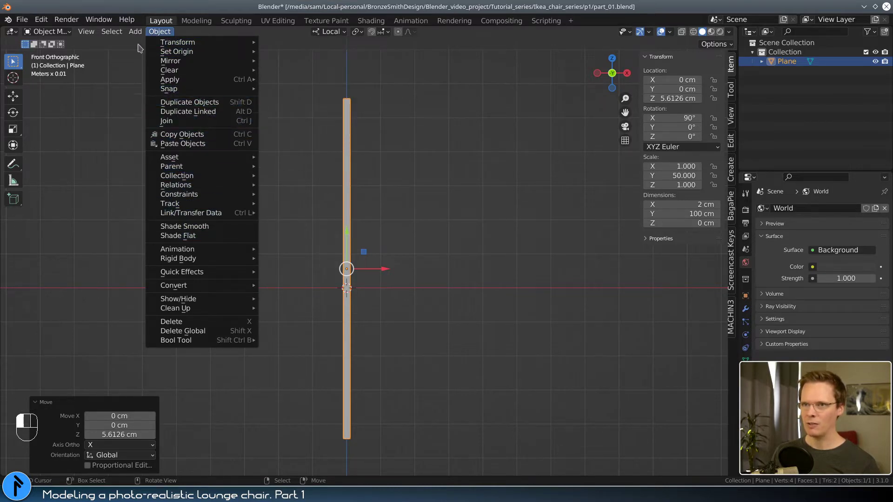
mouse_move(179, 45)
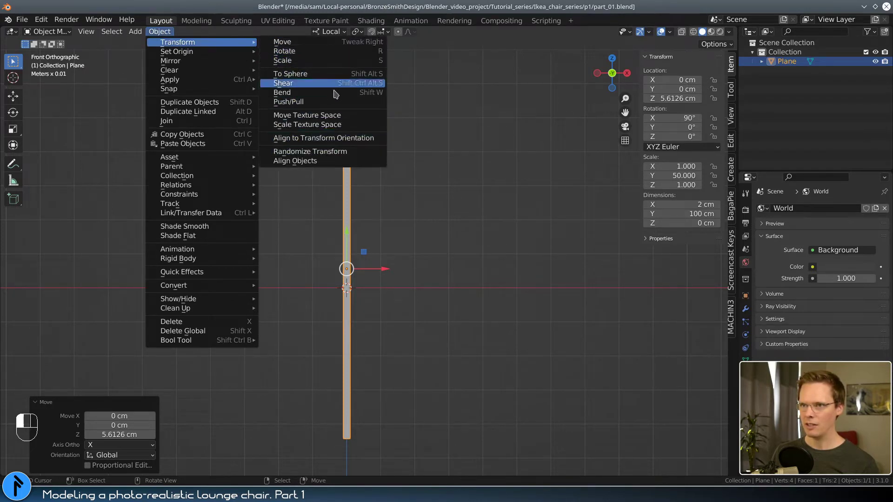
key("space")
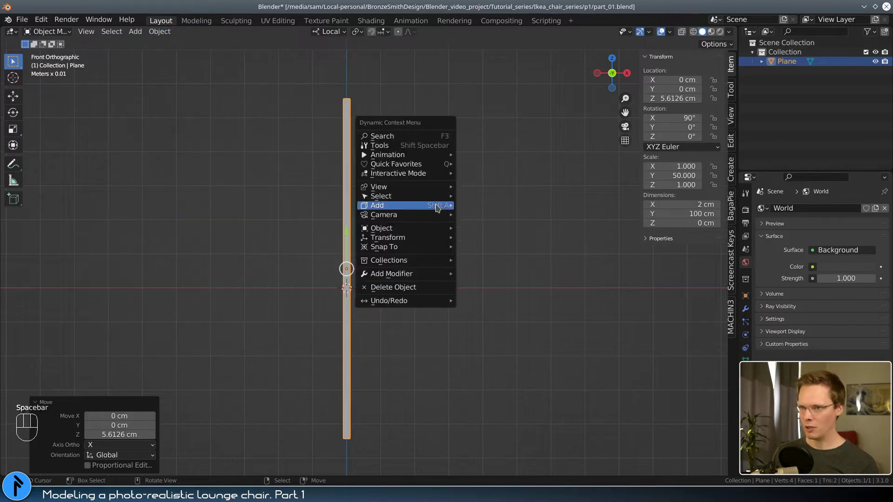
key("w")
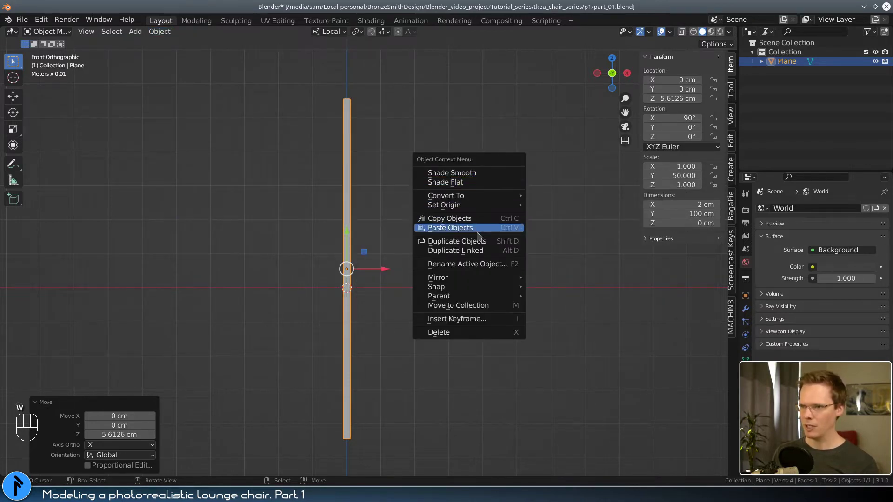
key("space")
mouse_move(253, 187)
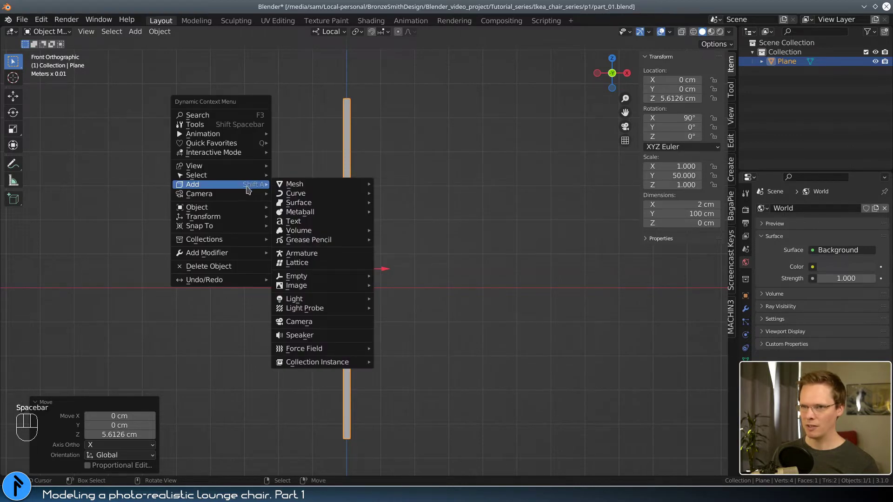
mouse_move(241, 217)
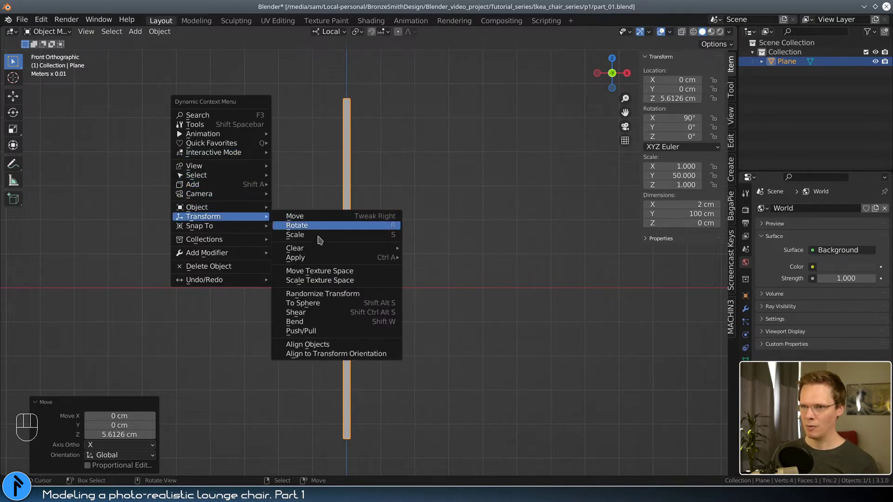
mouse_move(321, 257)
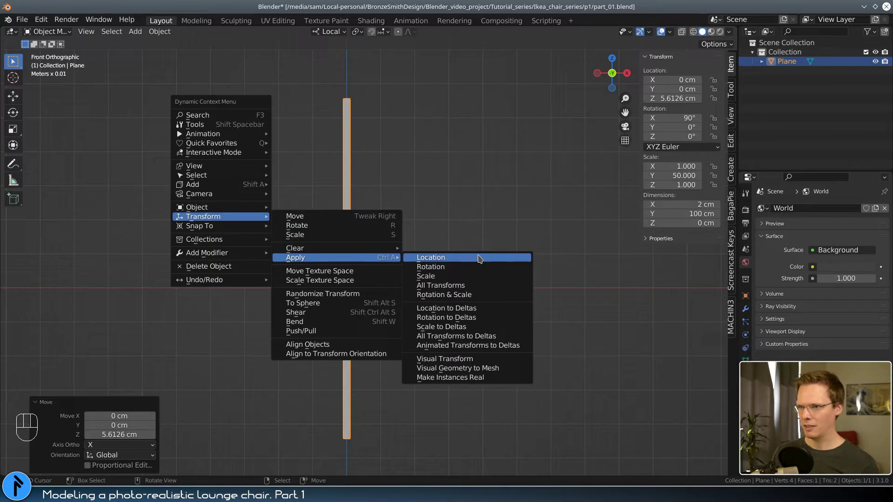
left_click(460, 267)
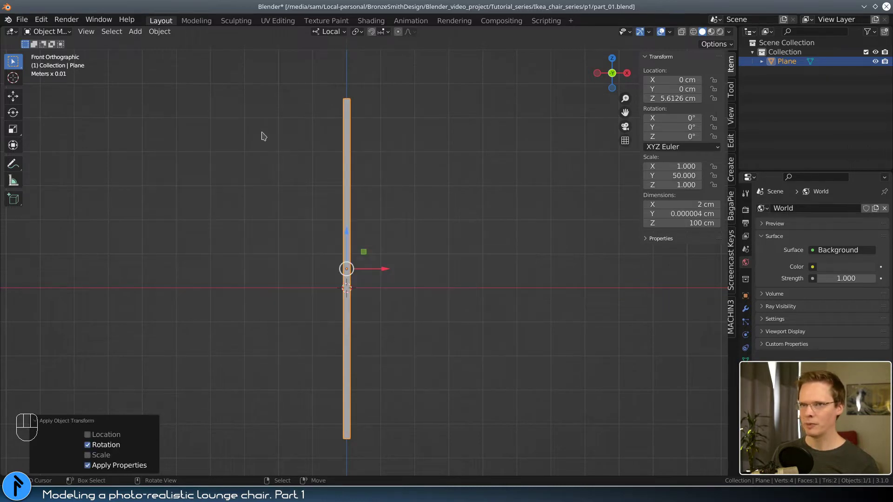
- Switch the transform orientation back to Global
left_click(111, 33)
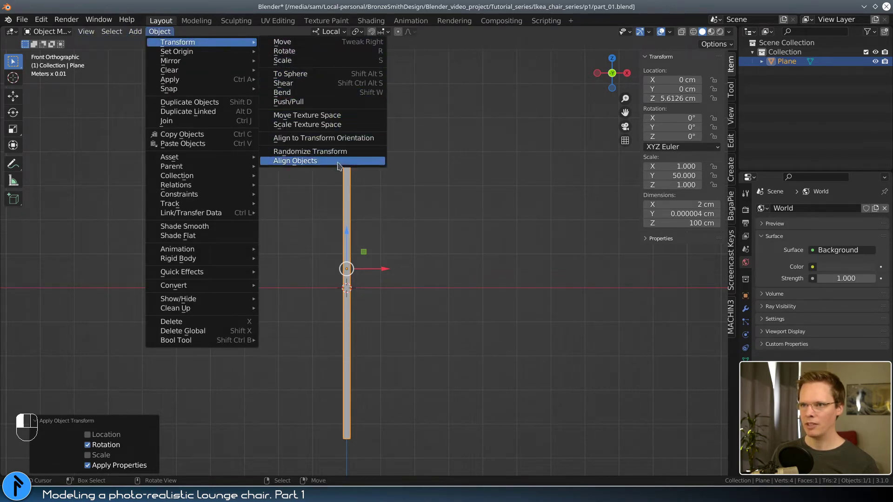
mouse_move(209, 80)
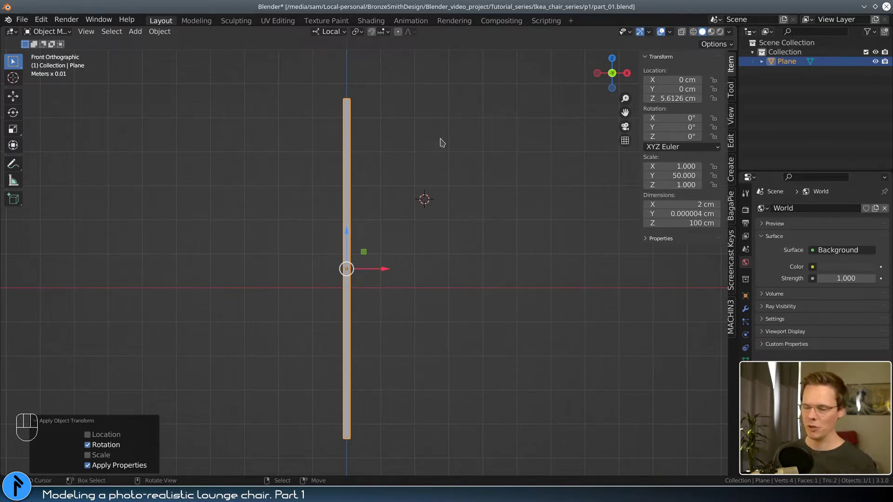
left_click(330, 32)
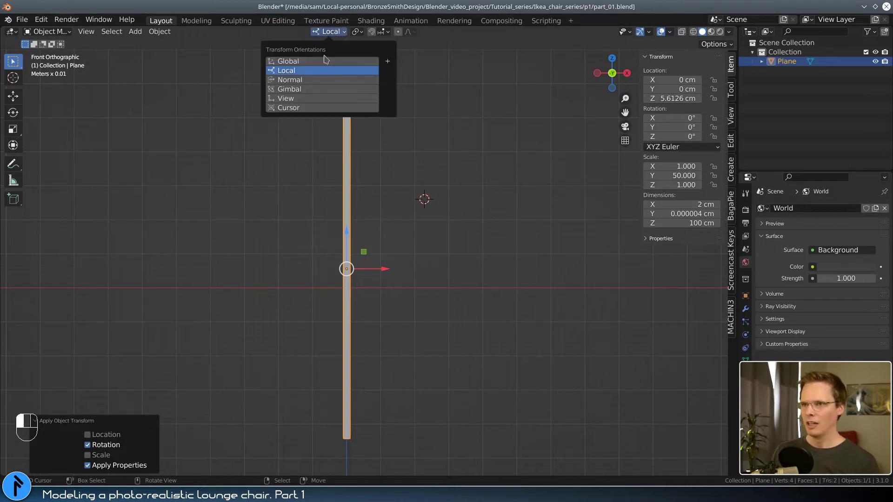
left_click(321, 62)
scroll(433, 230, "down", 3, "shift")
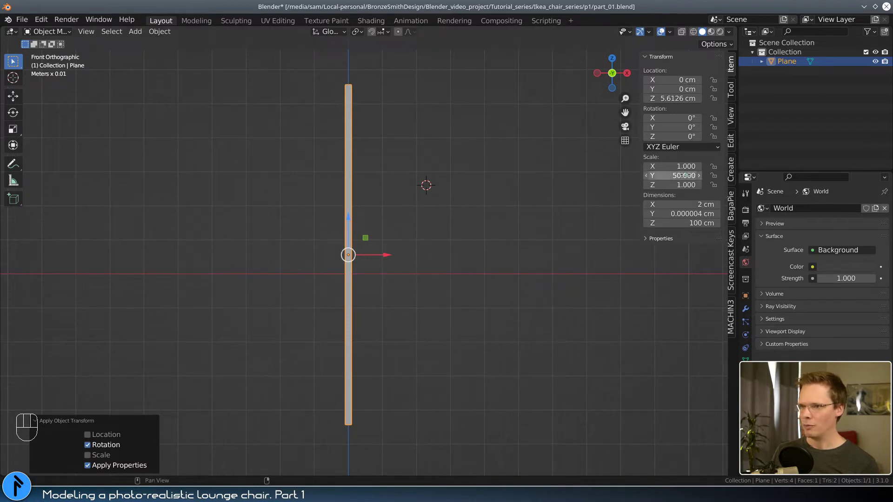
- Check the chair's depth in the reference drawing and set the plane's dimensions to X 82 cm and Y 0 cm
key("alt+Tab")
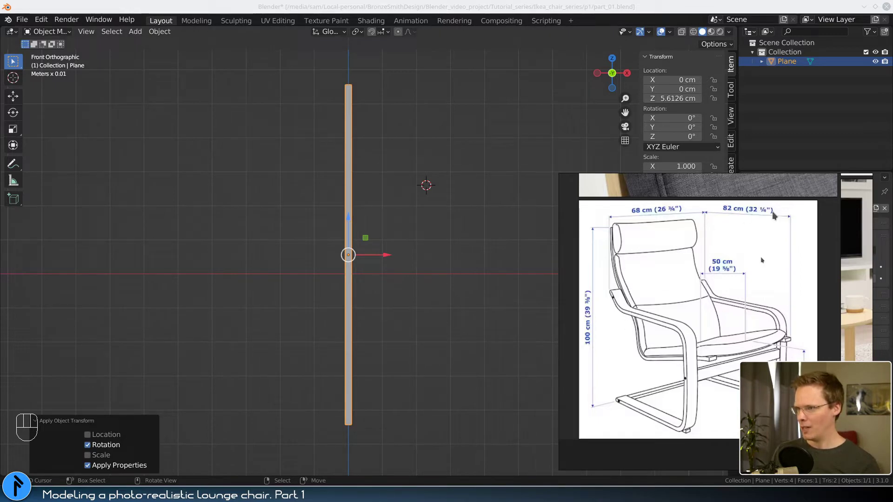
key("alt+Tab")
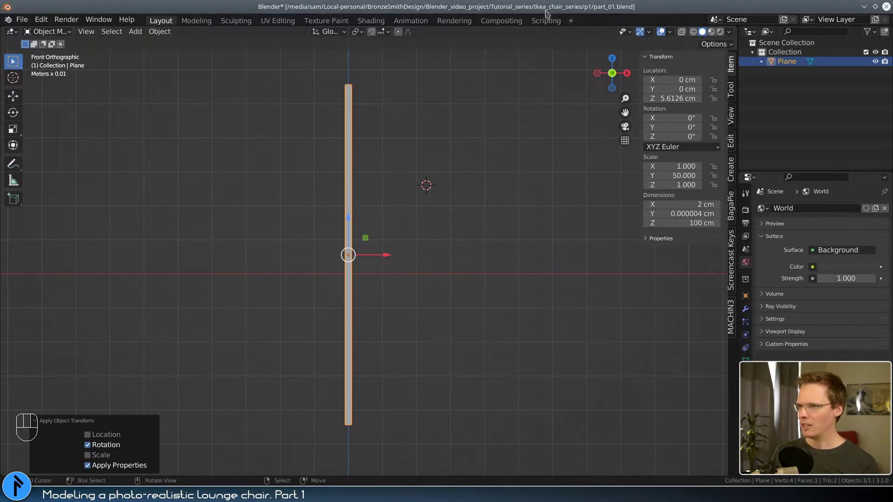
left_click(682, 204)
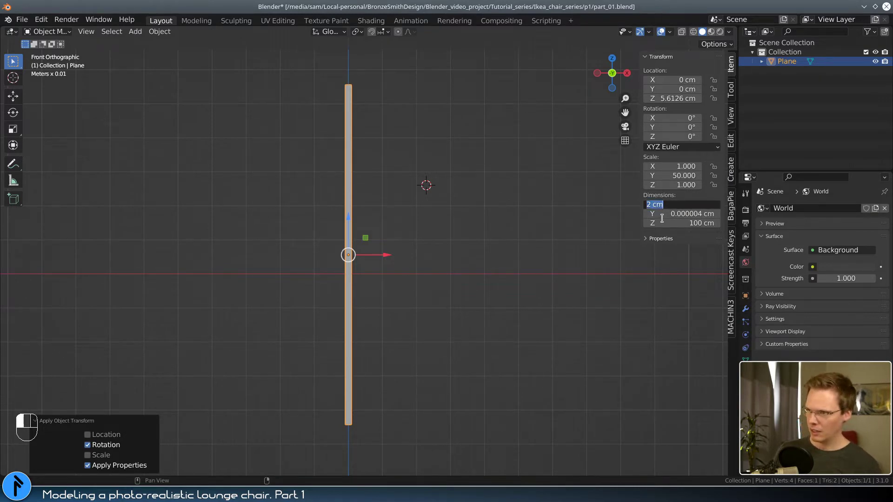
type("8")
type("2")
key("Return")
left_click(674, 214)
type("0")
key("Return")
- Apply the plane's rotation and scale and check it from an angle and in the front view
key("space")
mouse_move(532, 209)
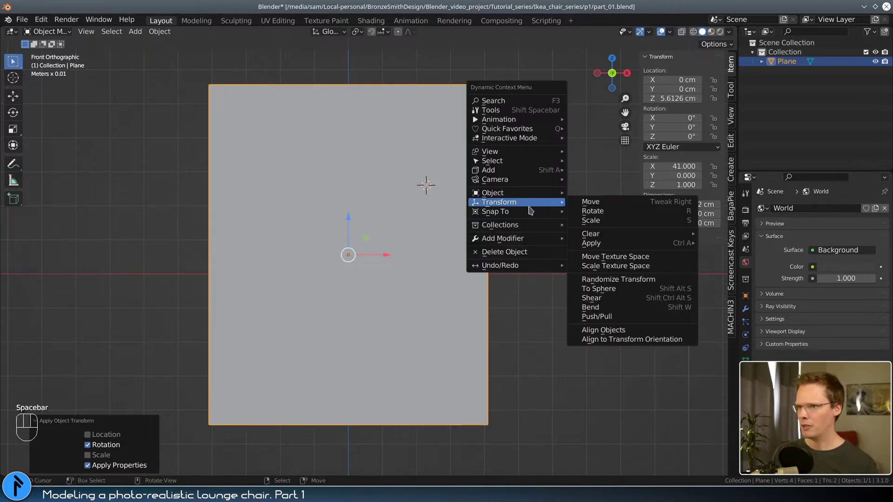
mouse_move(512, 220)
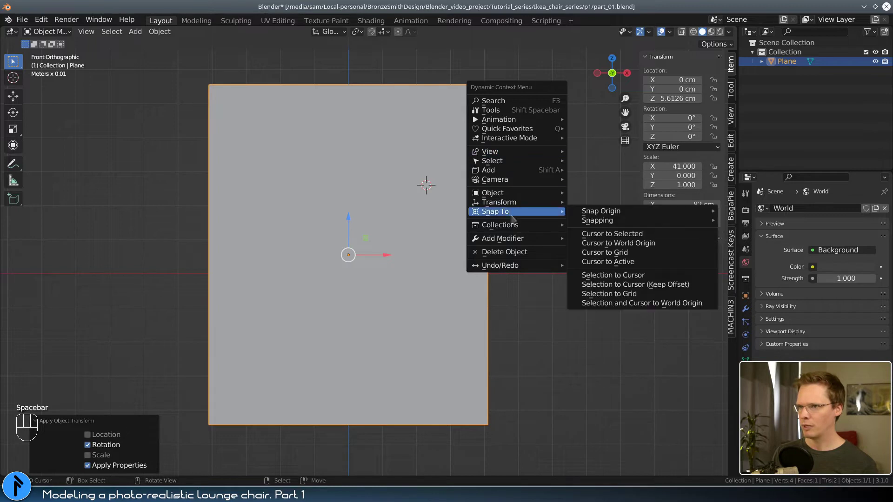
mouse_move(641, 245)
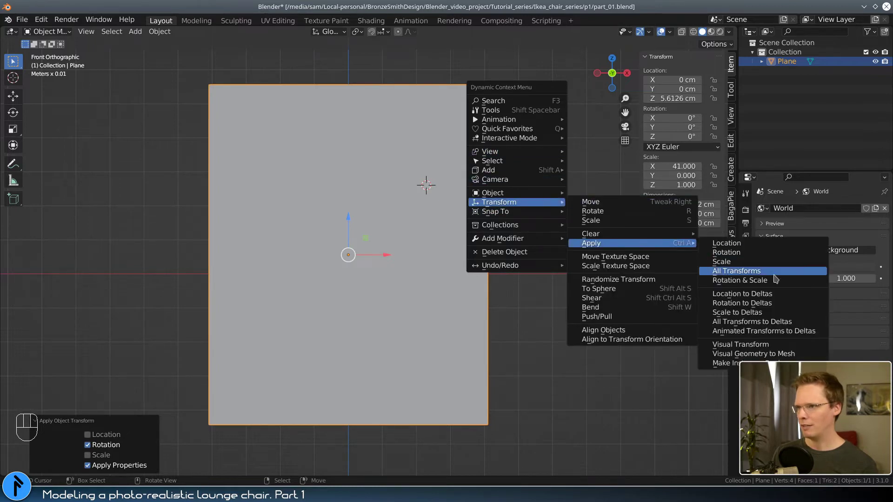
left_click(781, 281)
middle_click_drag(368, 266, 424, 236)
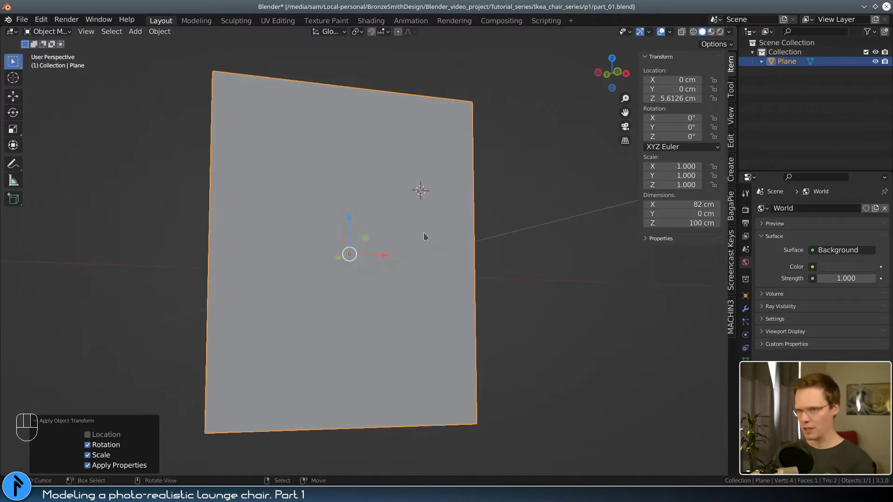
key("KP_1")
- Change the plane's viewport display from textured to wireframe in its object properties
scroll(431, 259, "down", 4)
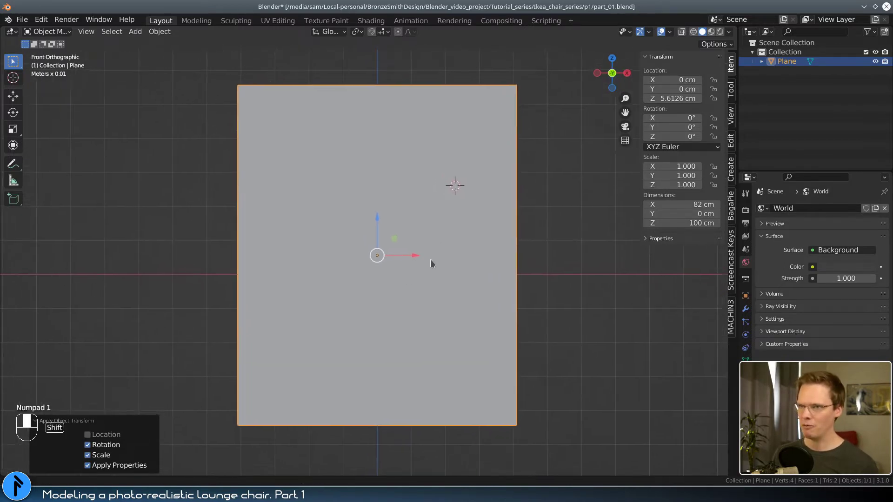
middle_click_drag(449, 239, 402, 248, "shift")
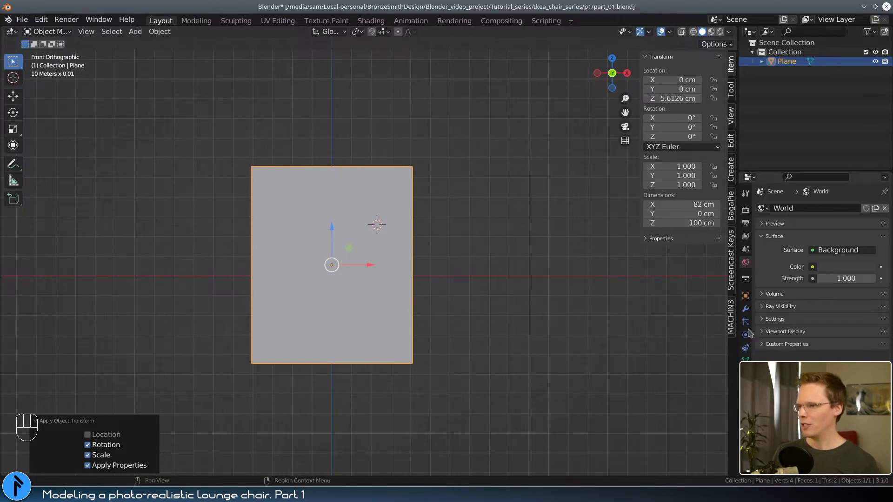
left_click(746, 297)
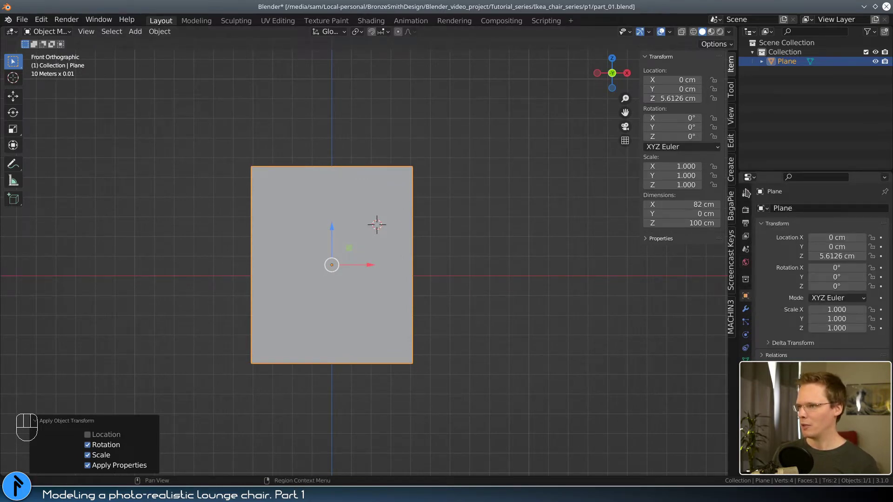
left_click(748, 178)
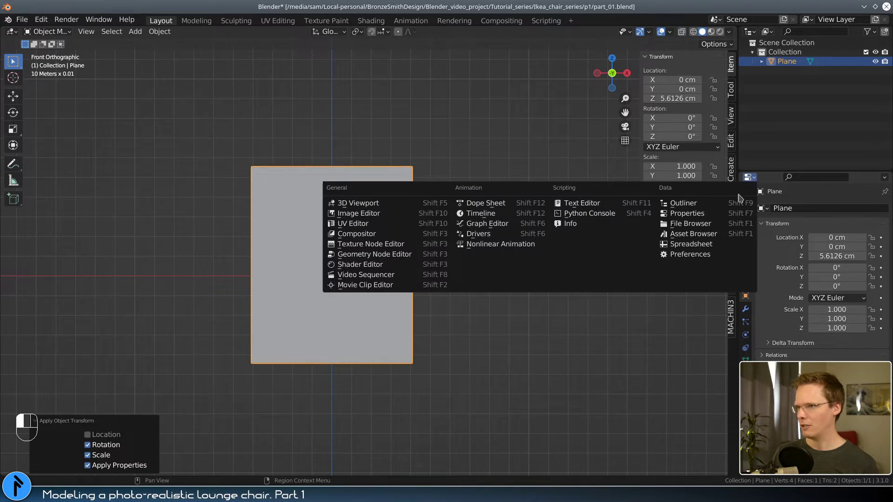
left_click(750, 177)
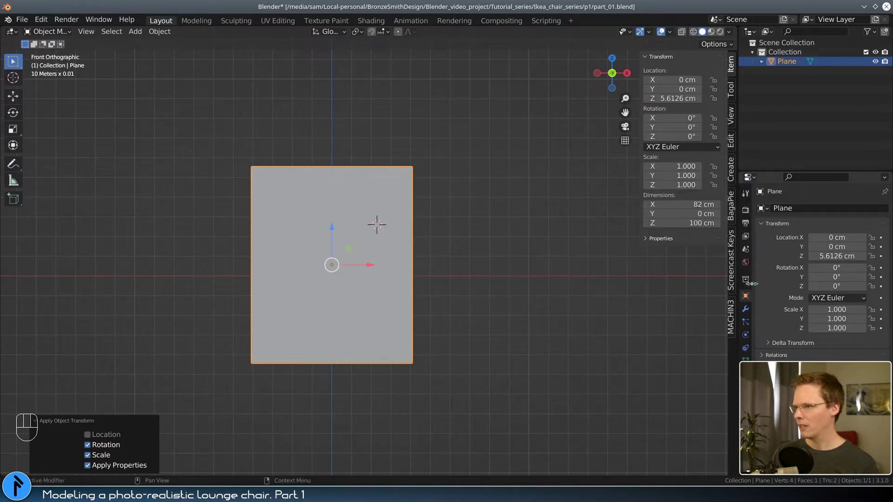
left_click(746, 309)
left_click(746, 297)
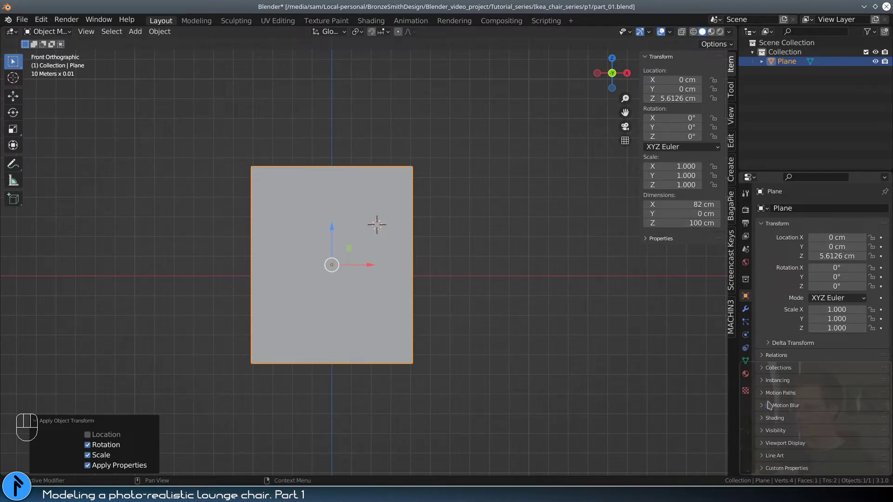
left_click(772, 431)
scroll(777, 430, "down", 8)
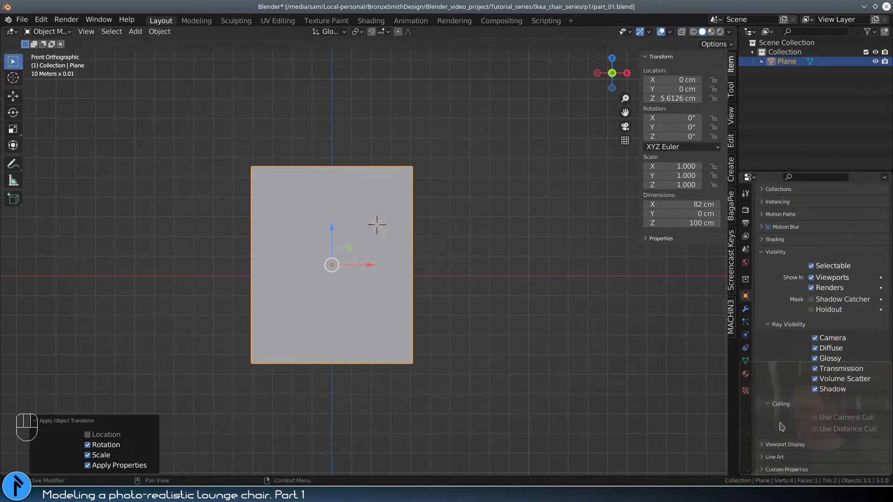
left_click(769, 446)
scroll(771, 422, "down", 5)
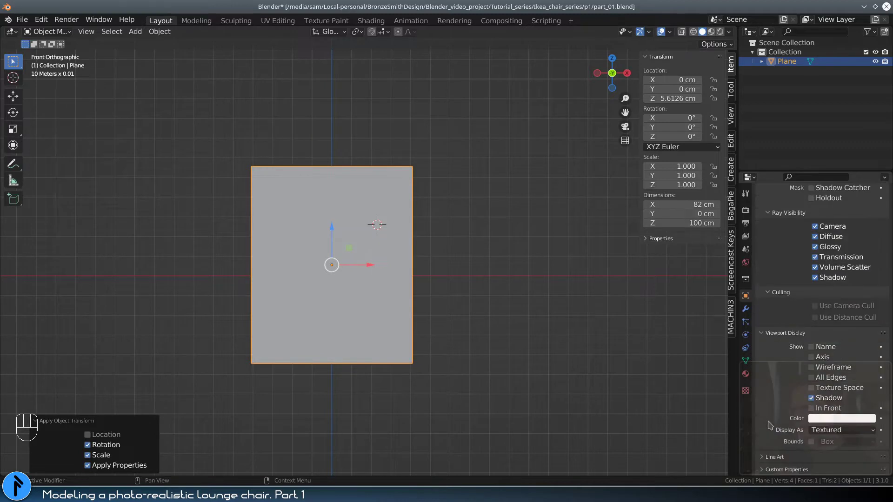
left_click(827, 430)
left_click(830, 410)
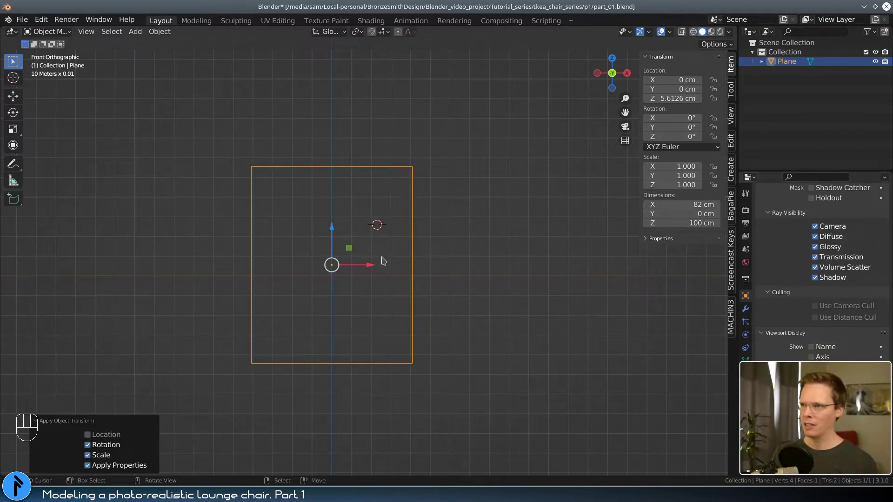
- Create a new collection inside the existing Collection and name it "measuments"
left_click(772, 52)
right_click(768, 52)
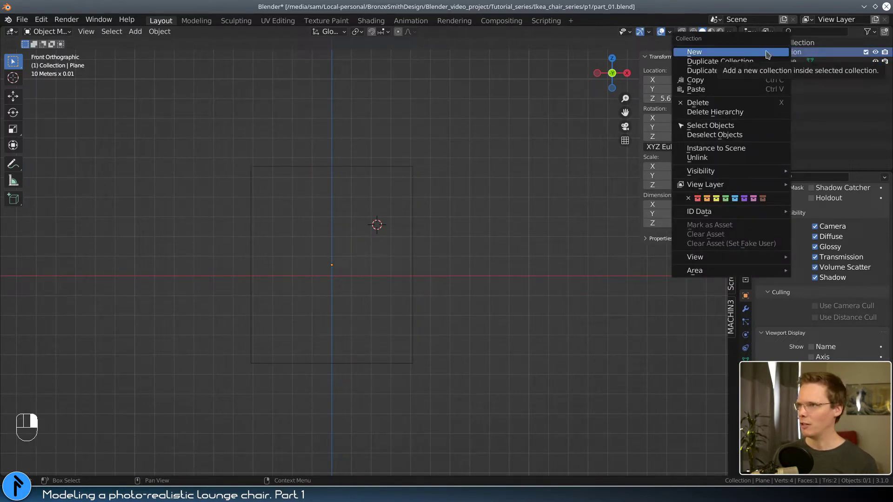
left_click(765, 52)
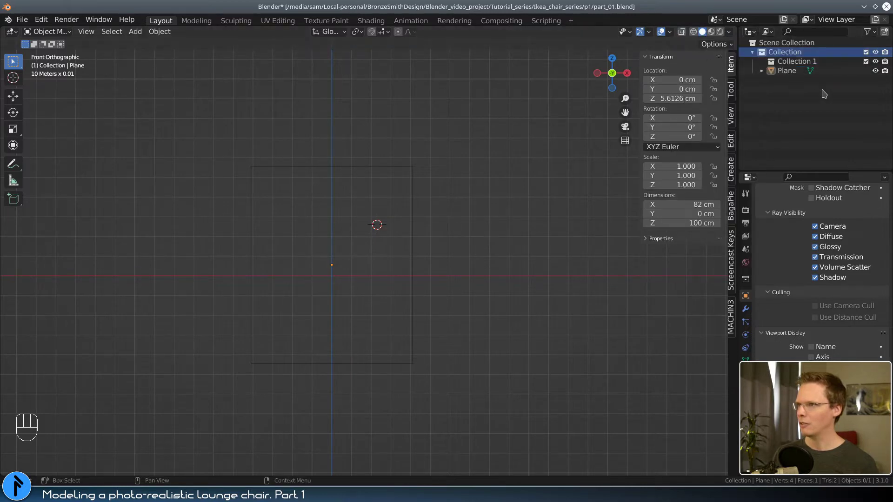
left_click(793, 61)
right_click(785, 60)
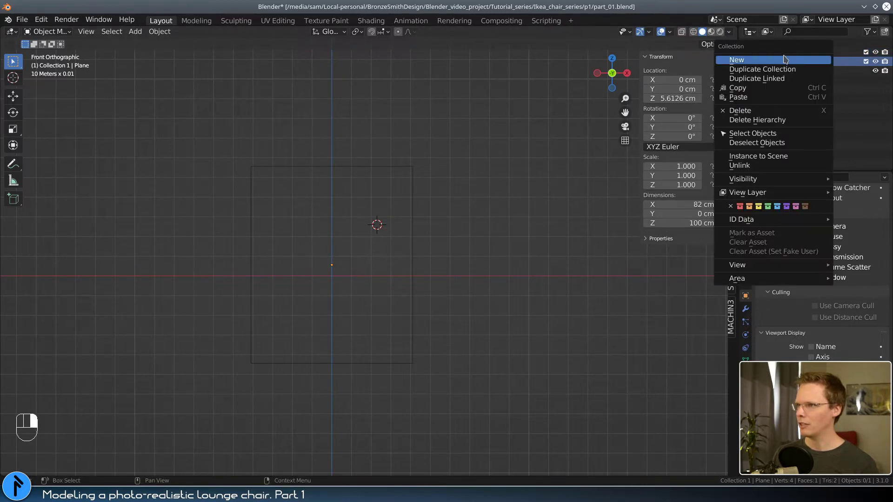
key("Escape")
double_click(810, 61)
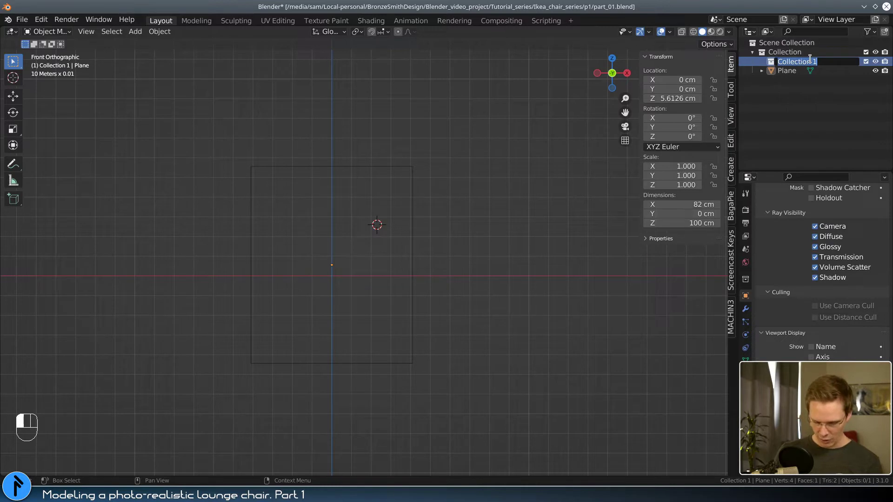
type("measuments")
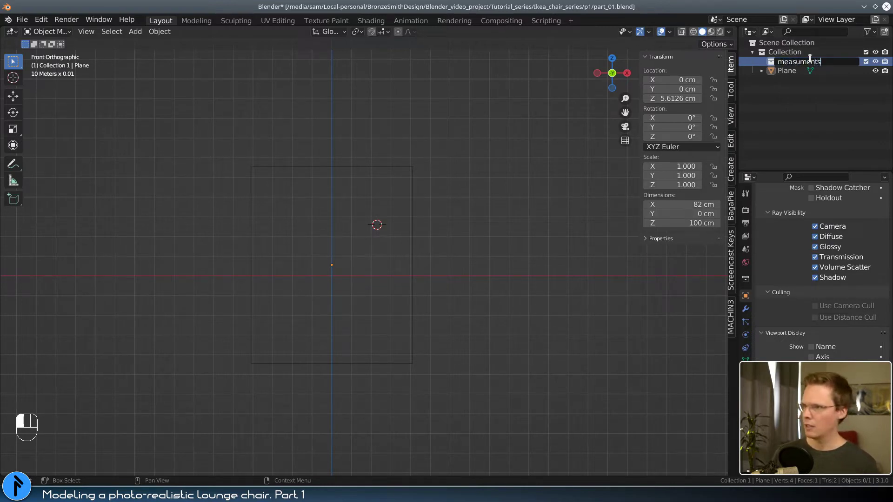
key("Return")
- Move the plane into the "measuments" collection and check the chair's dimensions in the reference drawing
double_click(794, 71)
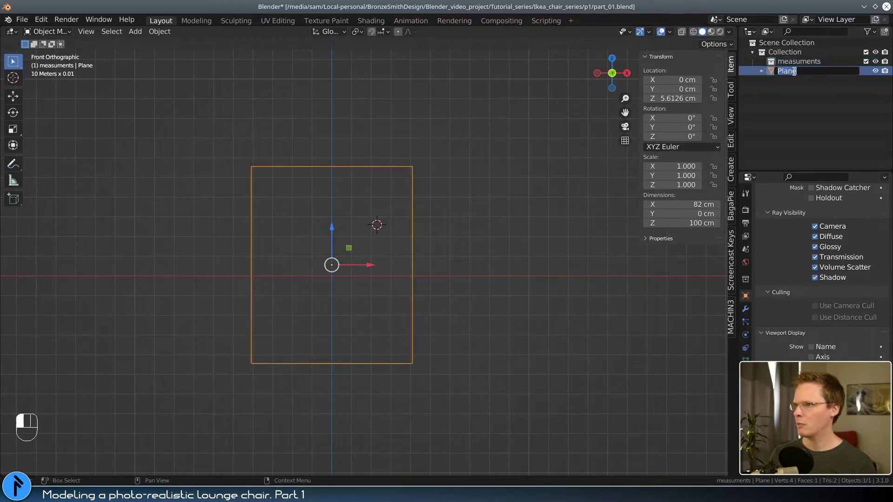
left_click_drag(793, 71, 797, 61)
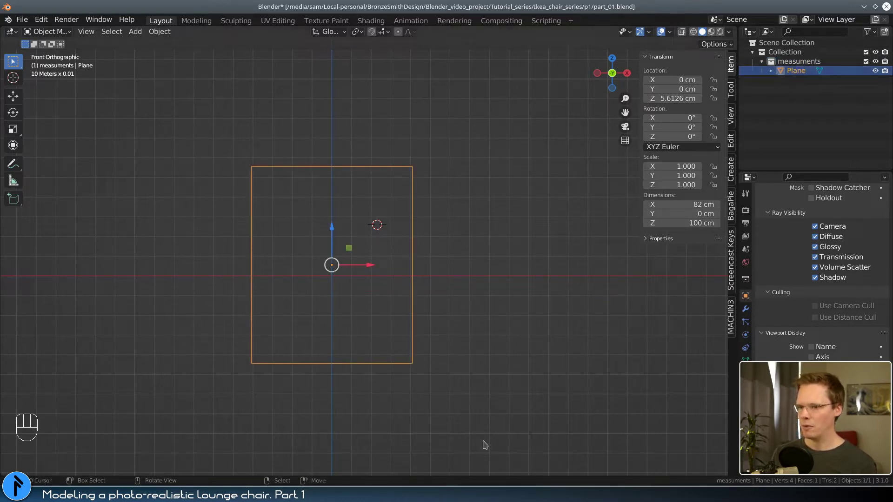
left_click(437, 493)
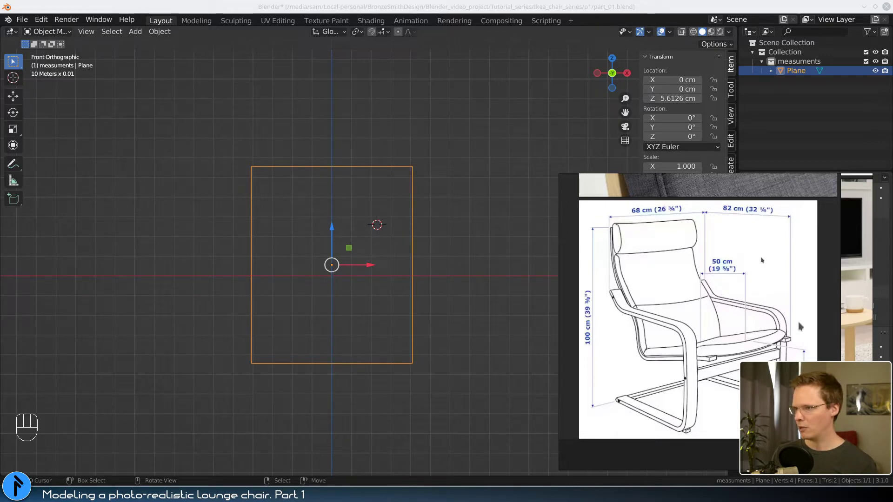
left_click(325, 28)
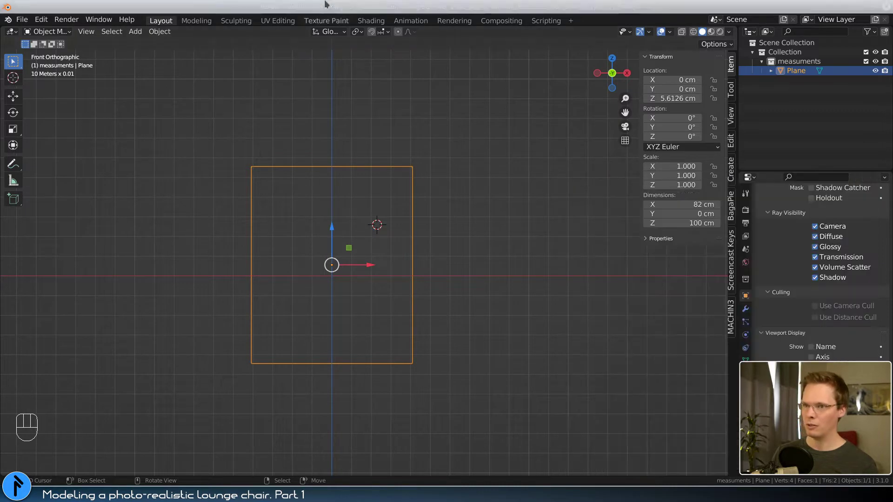
- Duplicate the plane in place and, checking the reference drawing, set the copy's Z dimension to 42 cm
key("shift+d")
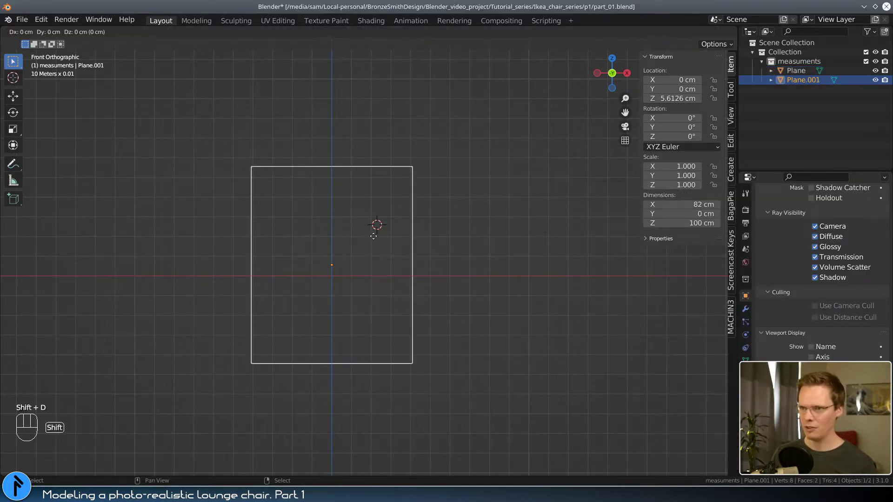
right_click(375, 239)
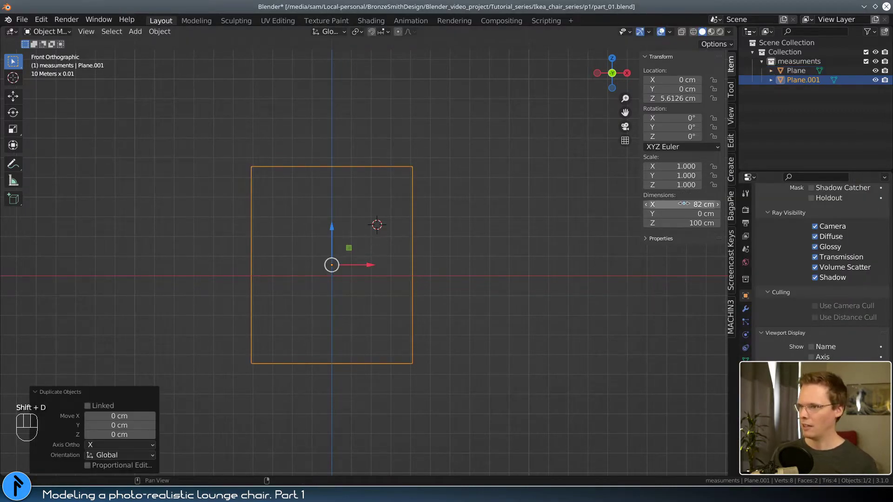
left_click(688, 224)
key("alt+Tab")
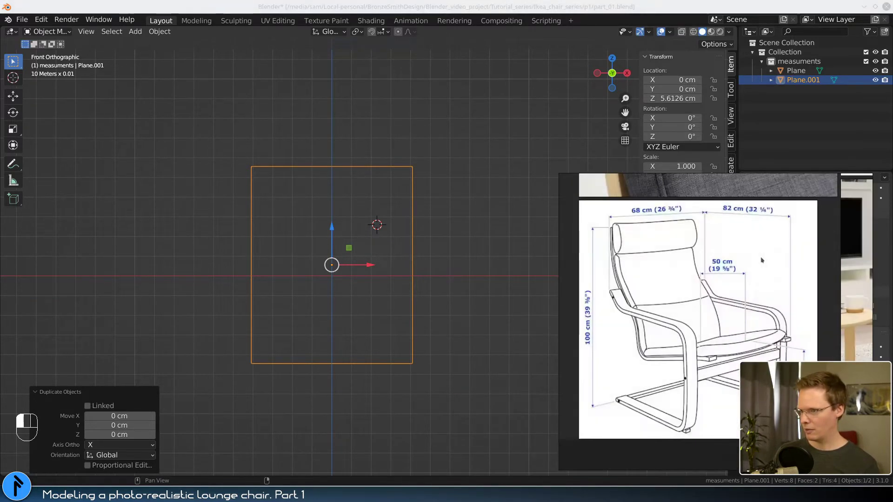
key("alt+Tab")
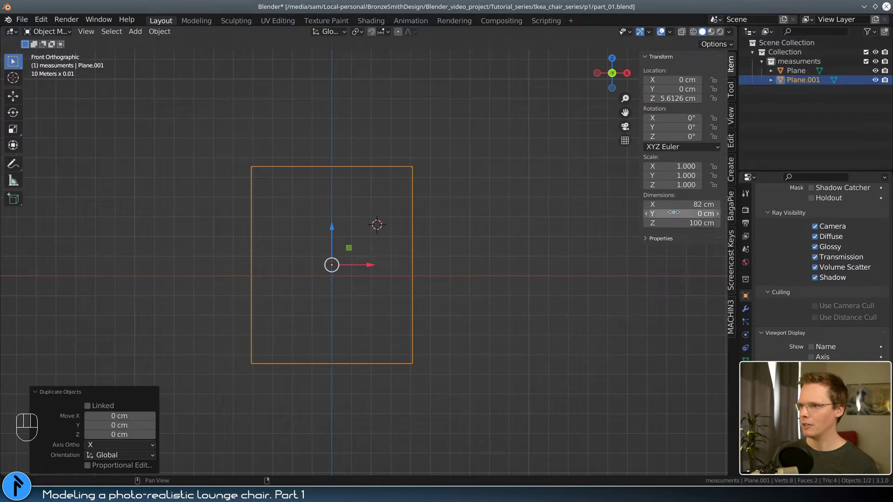
left_click(675, 222)
type("42")
key("Return")
- Check the seat depth in the reference drawing and set the duplicated plane's X dimension to 50 cm
key("alt+Tab")
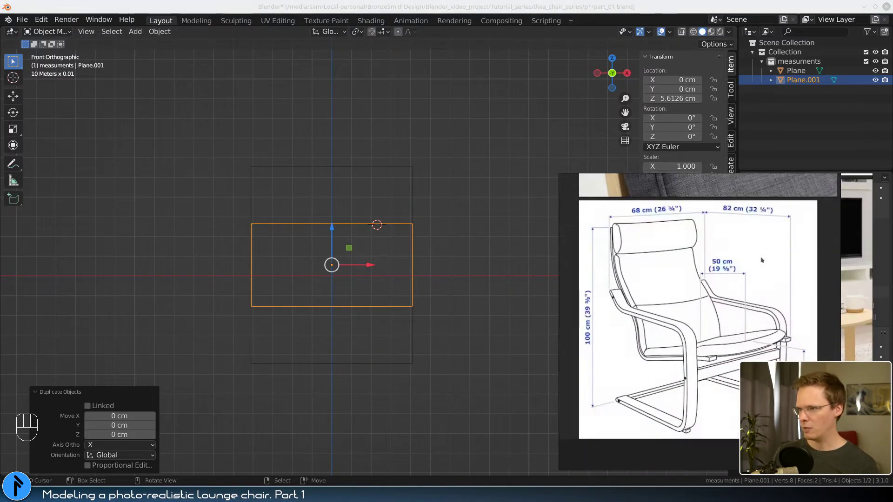
key("alt+Tab")
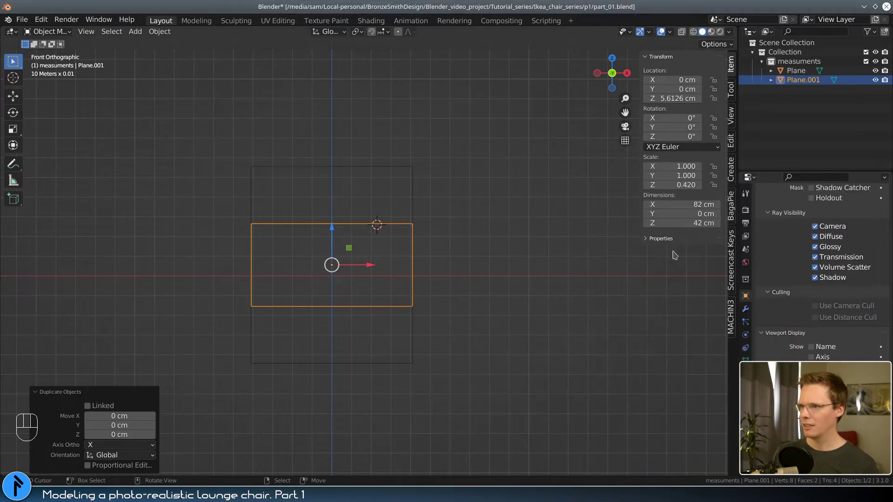
left_click(684, 206)
type("50")
key("Return")
- Set the snapping target to Vertex for aligning the smaller plane with the large one
scroll(492, 344, "up", 2)
middle_click_drag(490, 356, 473, 293, "shift")
scroll(527, 147, "up", 1)
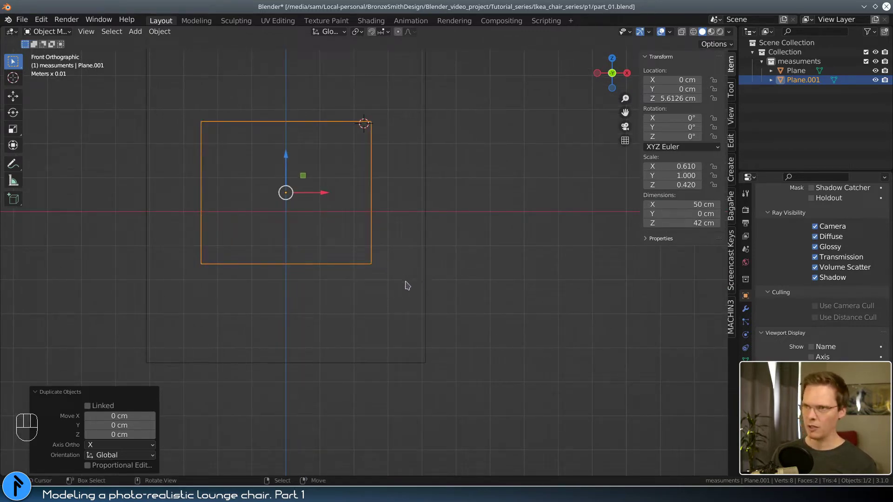
left_click(387, 32)
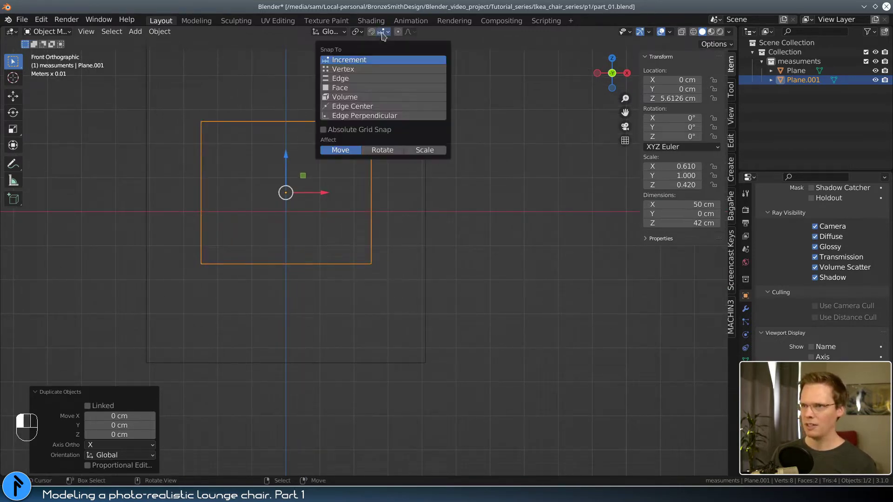
left_click(368, 69)
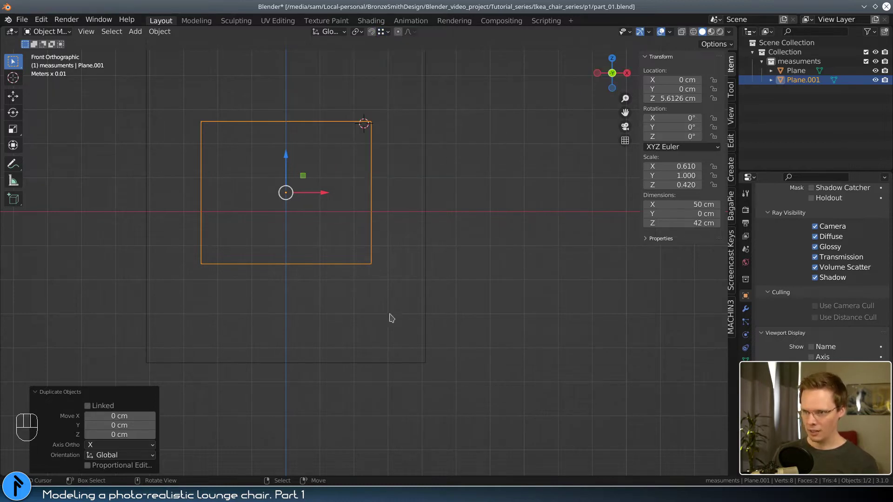
- Try to position the smaller plane at the large plane's lower-right corner with free moves in the front view
key("g")
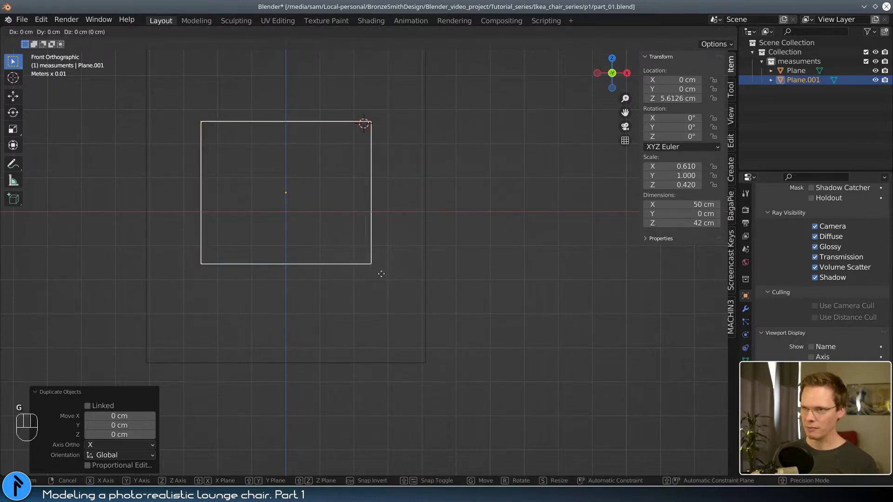
left_click(421, 363)
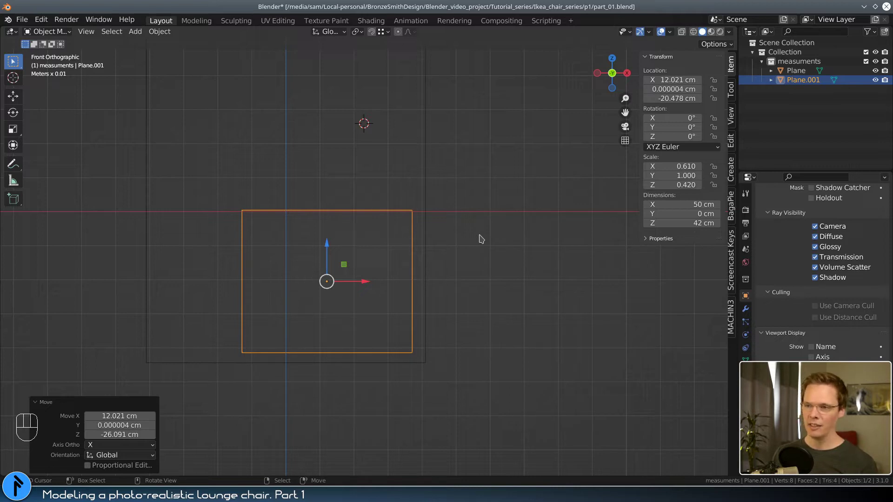
left_click_drag(345, 268, 315, 222)
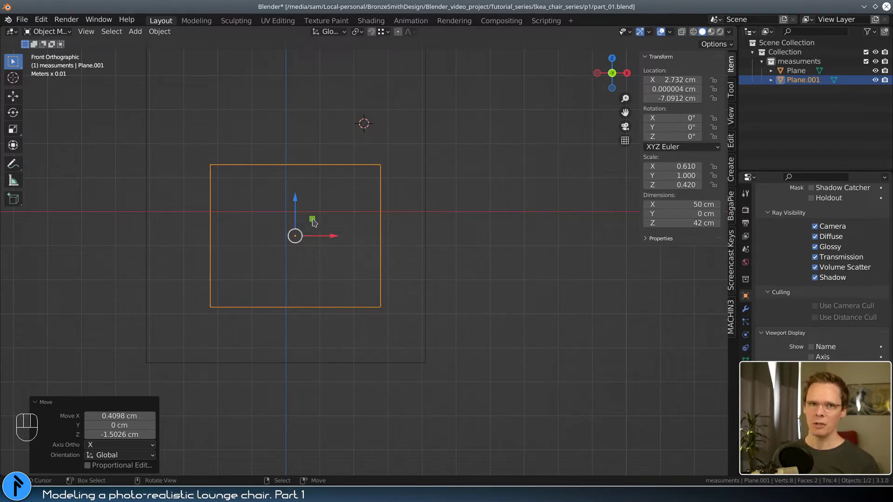
left_click_drag(313, 222, 345, 269)
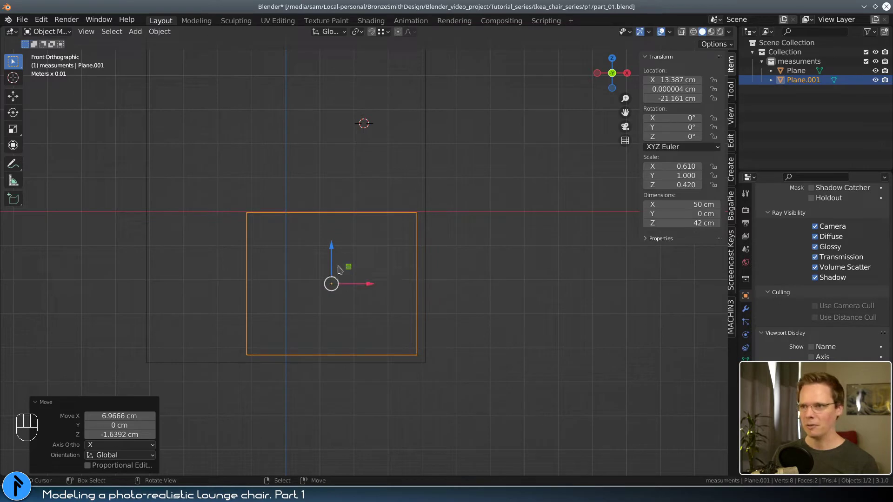
scroll(501, 386, "up", 1)
scroll(500, 386, "up", 6)
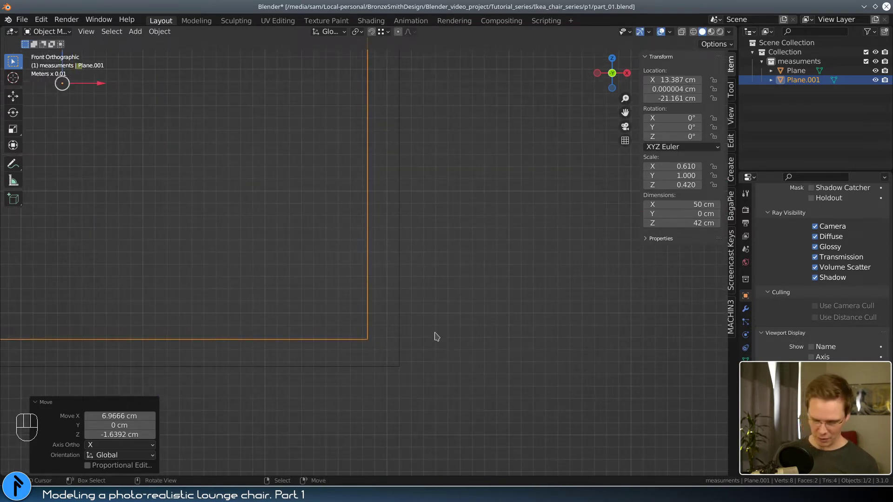
key("g")
key("ctrl")
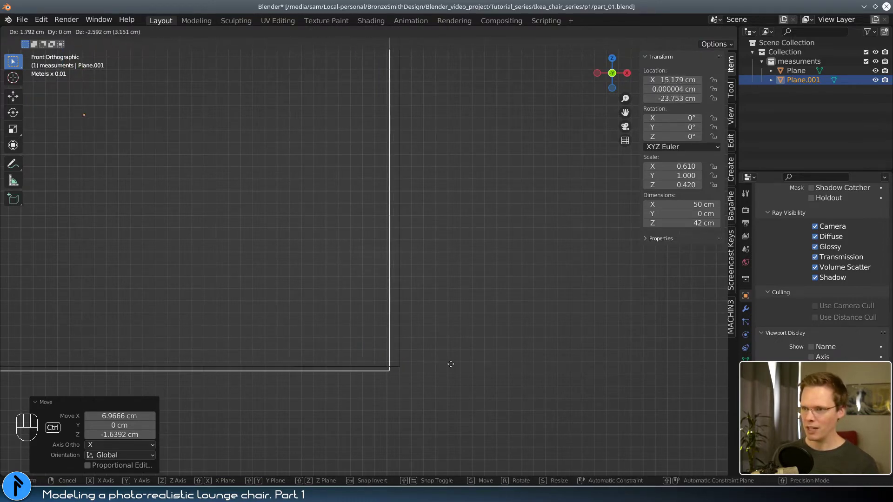
left_click(364, 305)
- Move the smaller plane with vertex snapping so its lower-right corner sits exactly on the large plane's lower-right corner
left_click(356, 32)
left_click(387, 32)
key("ctrl")
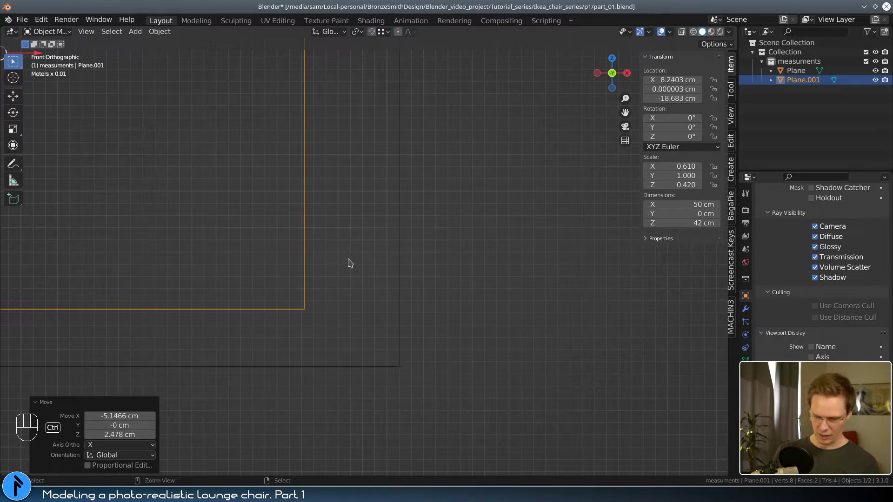
key("g")
left_click(442, 316)
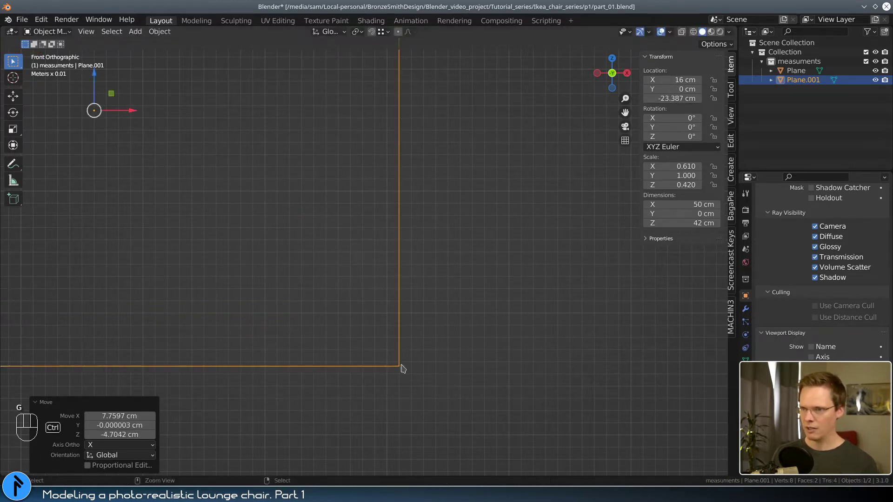
scroll(444, 312, "down", 6)
middle_click_drag(414, 293, 470, 355, "shift")
scroll(470, 355, "up", 1)
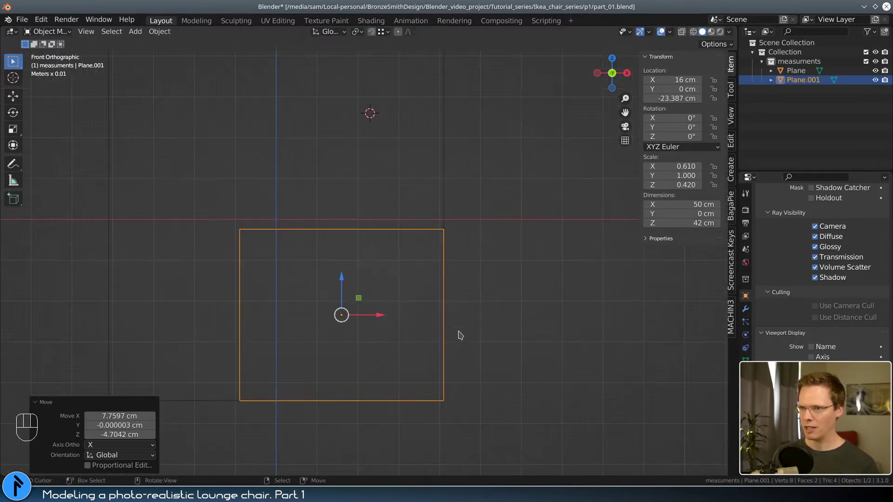
scroll(316, 244, "down", 2)
middle_click_drag(293, 284, 299, 308, "shift")
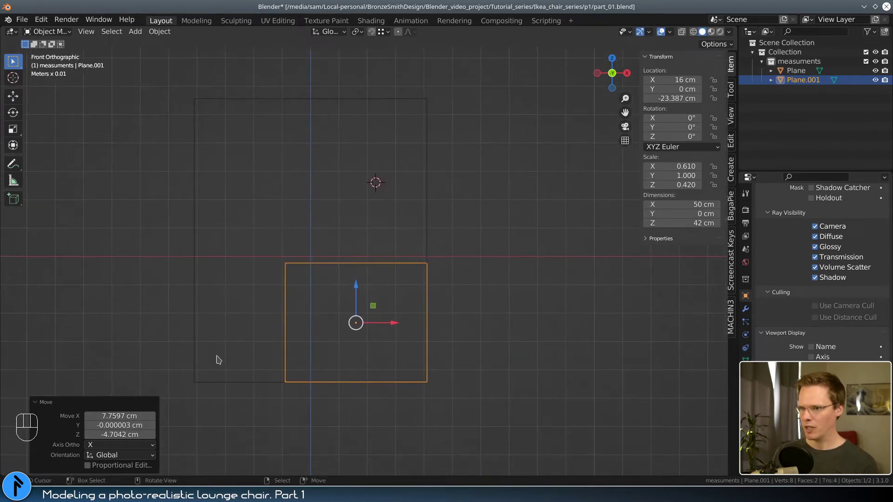
- Check the reference drawing, duplicate the smaller plane in place and rotate the copy 90° around global Z in the right view
key("alt+Tab")
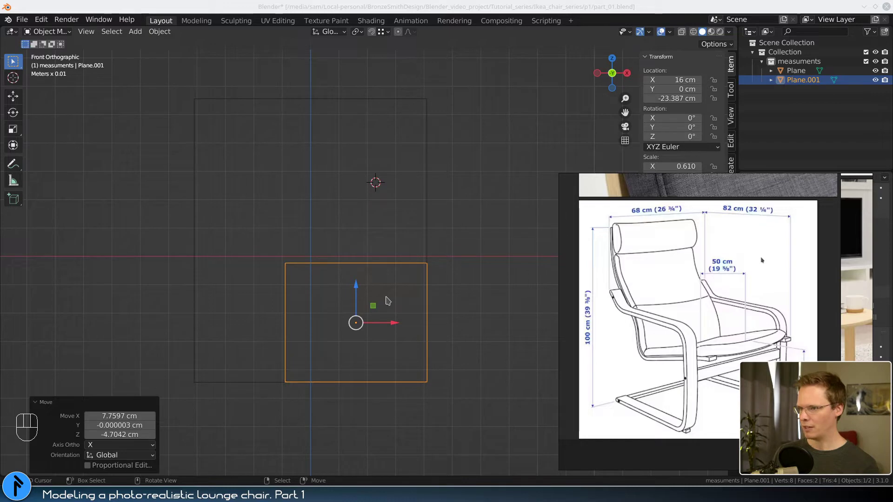
key("alt+Tab")
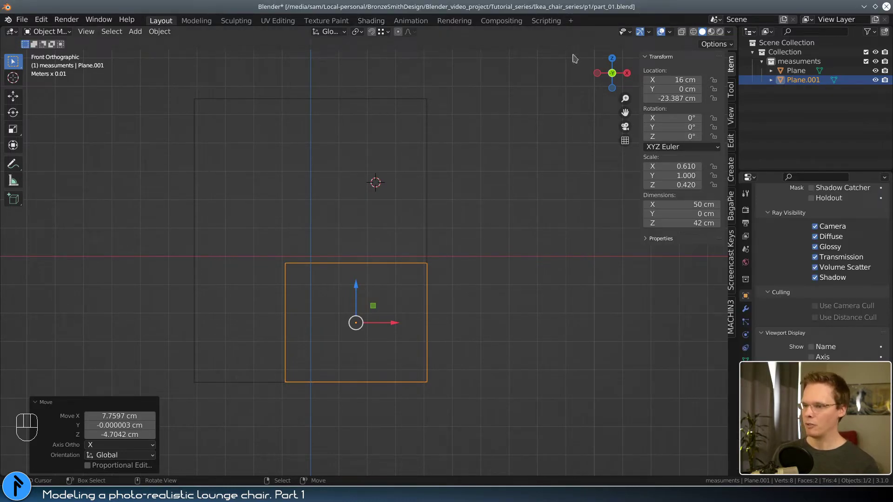
key("KP_1")
key("KP_3")
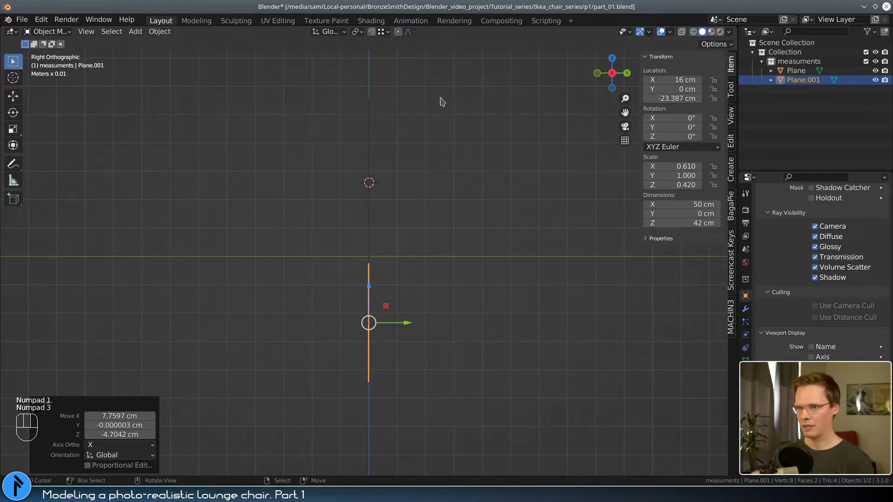
key("shift+d")
right_click(428, 338)
type("r")
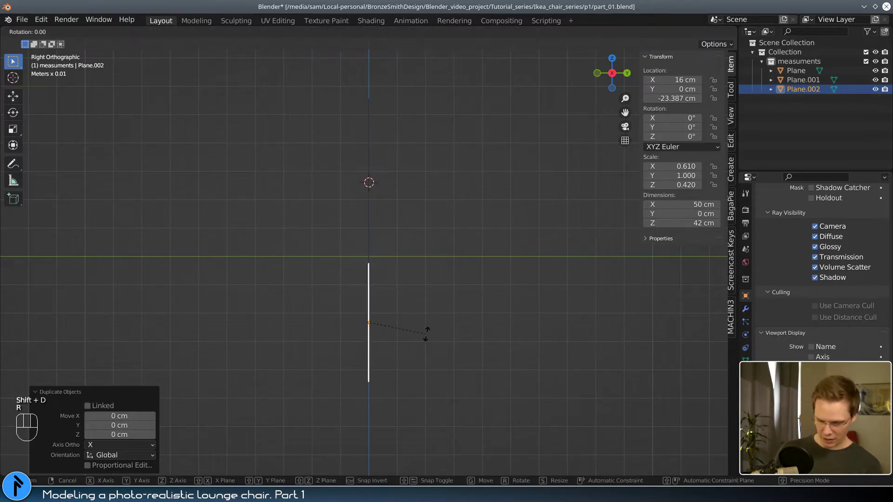
type("90")
type("x")
type("z")
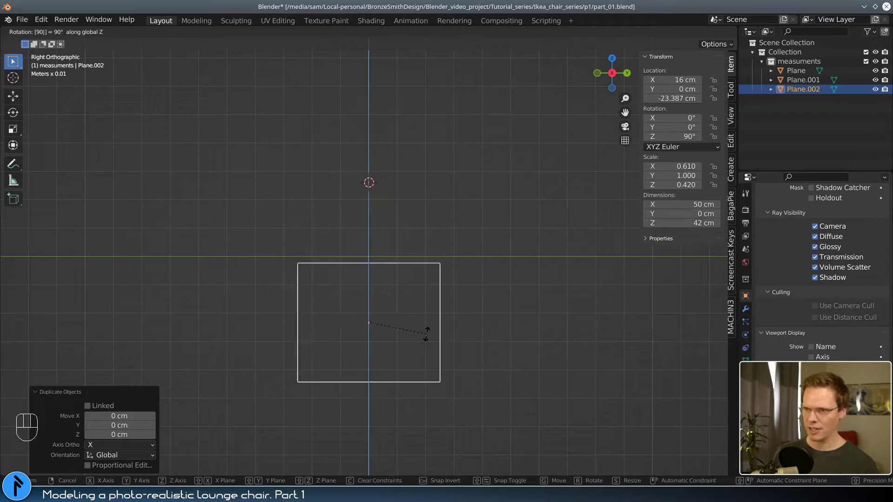
key("Return")
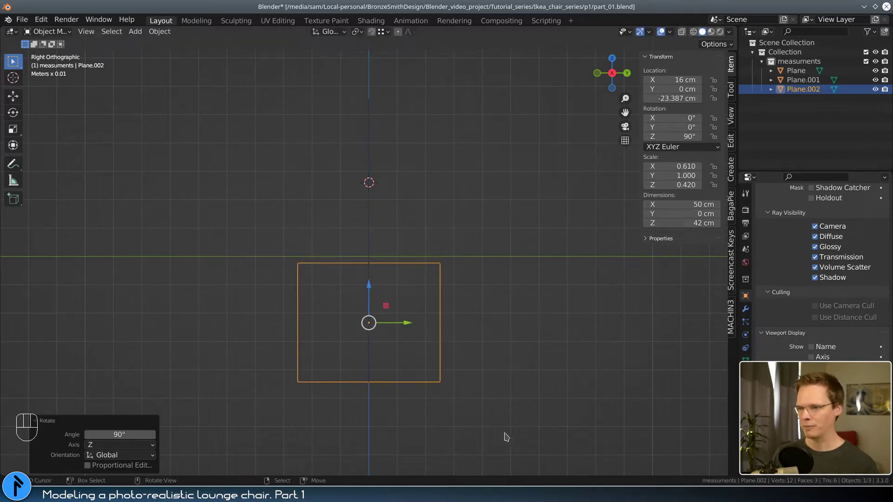
- Check the reference drawing and set the rotated plane's X dimension to 60 cm
key("alt+Tab")
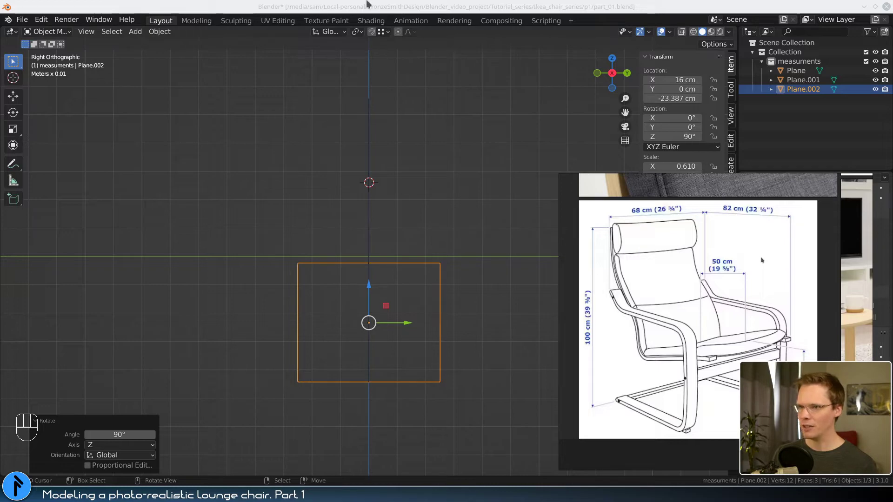
left_click(368, 5)
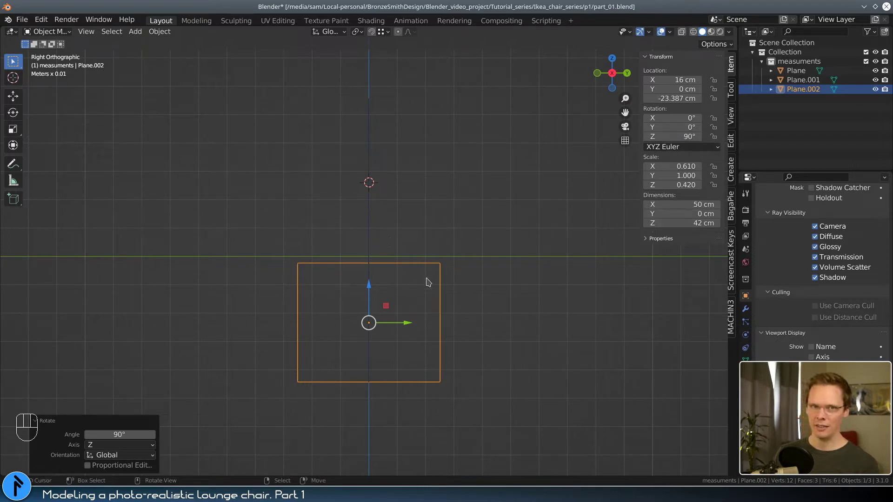
left_click(691, 204)
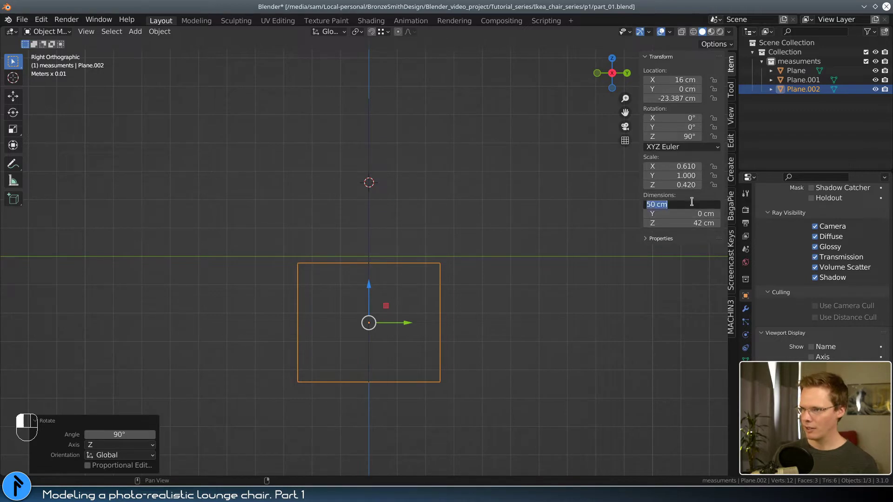
type("6")
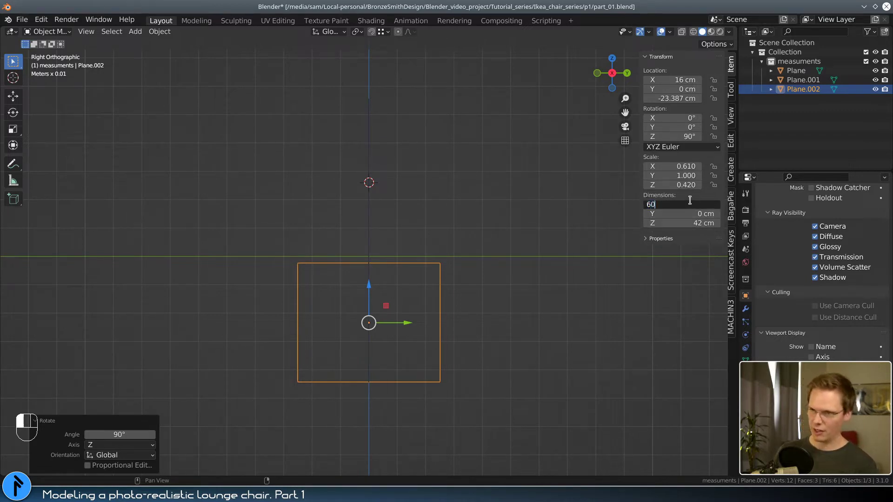
key("Return")
- Recheck the chair's width in the reference drawing and set the rotated plane's X dimension to 68 cm
key("alt+Tab")
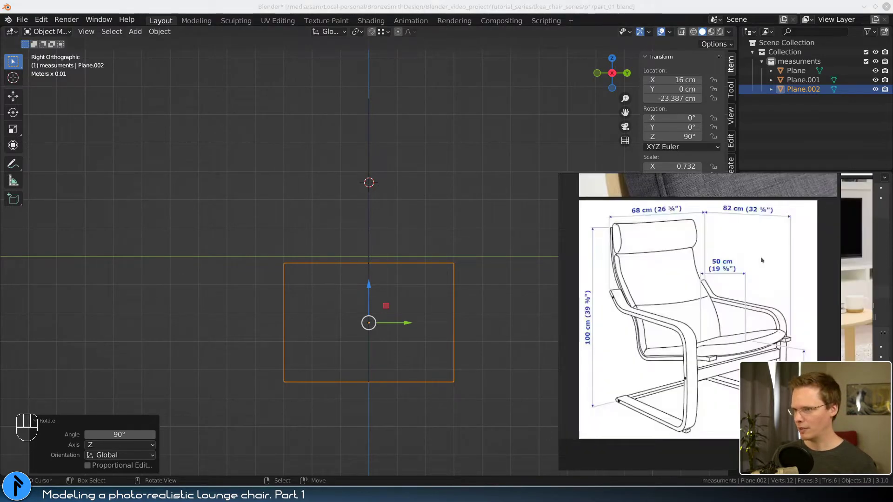
key("alt+Tab")
left_click(689, 205)
left_click(670, 205)
type("8")
key("Return")
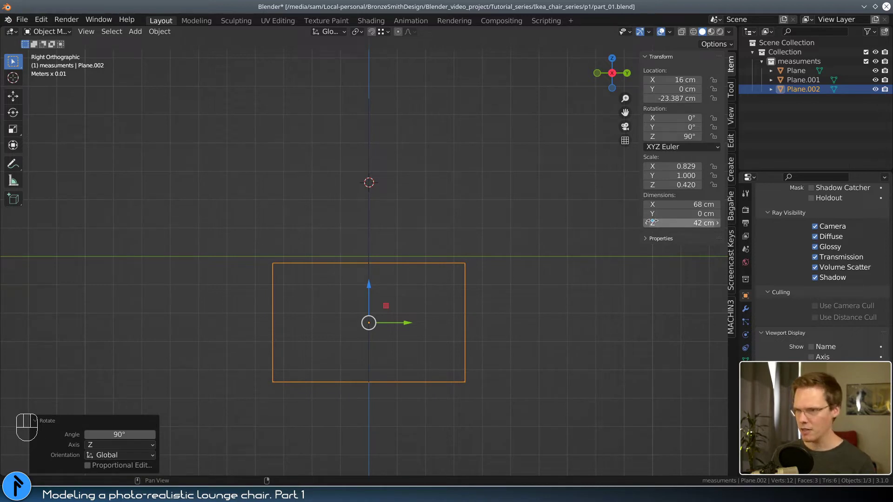
- Set the rotated width plane's Z dimension to 100 cm
left_click(697, 223)
type("100")
key("Return")
- Try to reposition the rotated width plane freehand in the right view and undo both moves
middle_click_drag(406, 407, 430, 279, "shift")
scroll(430, 278, "up", 5)
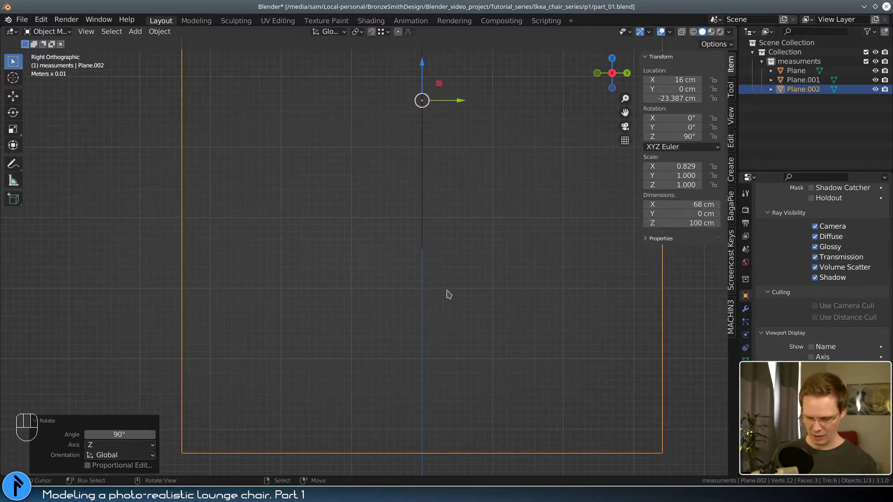
key("g")
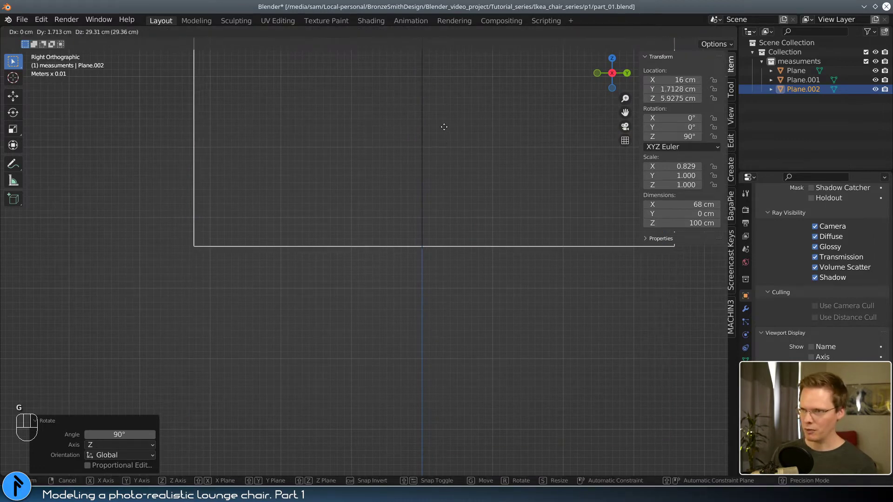
left_click(442, 222)
middle_click_drag(479, 222, 442, 311, "shift")
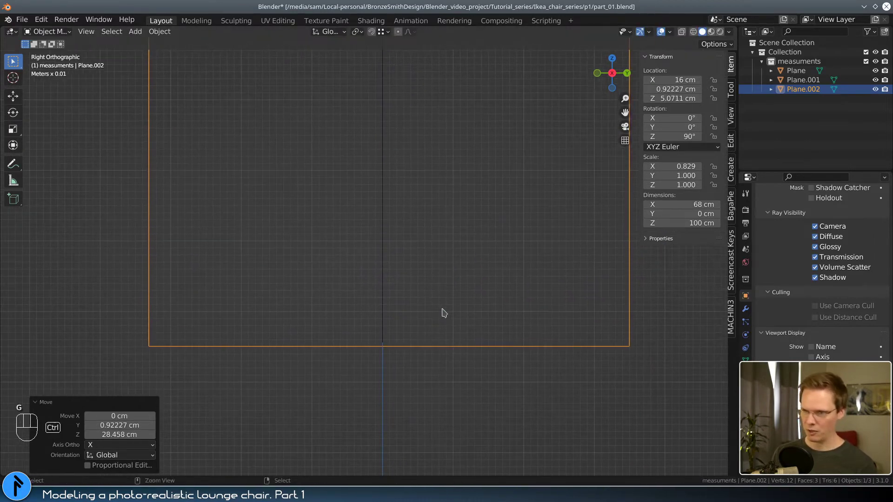
key("ctrl+z")
key("g")
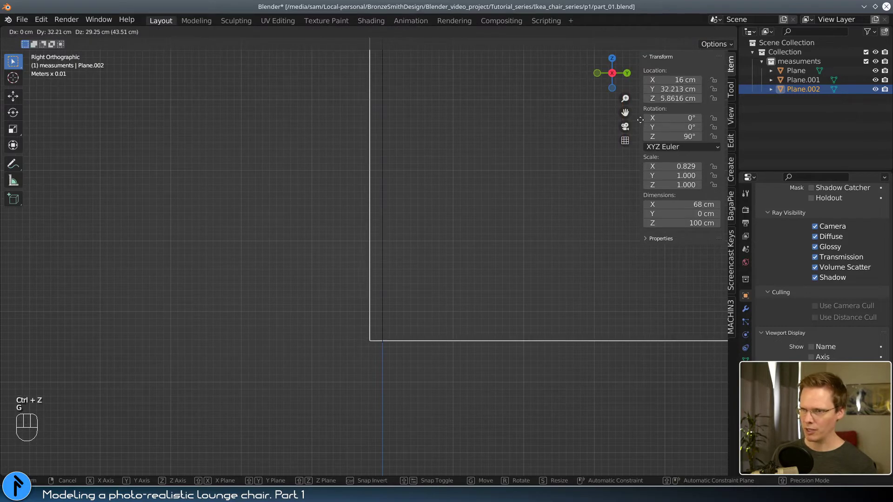
left_click(593, 137)
middle_click_drag(495, 225, 389, 275, "shift")
scroll(397, 269, "down", 5)
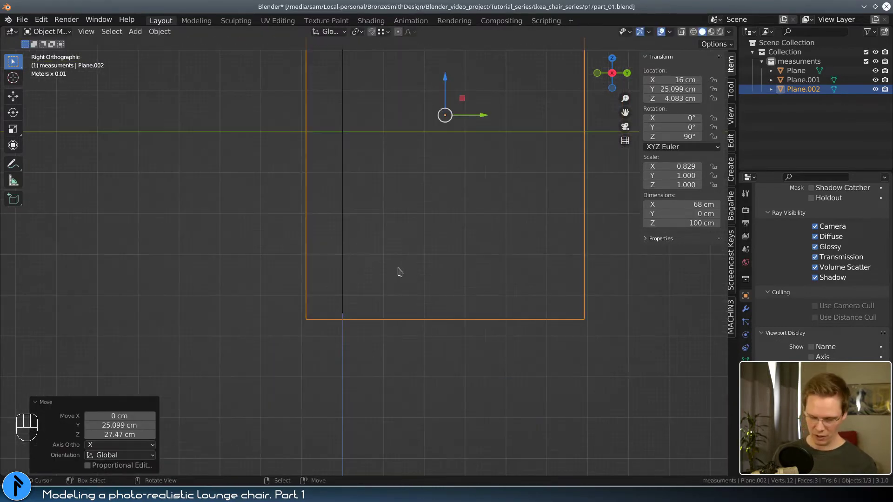
key("ctrl+z")
scroll(402, 269, "down", 1)
scroll(356, 321, "up", 1)
middle_click_drag(356, 321, 432, 229, "shift")
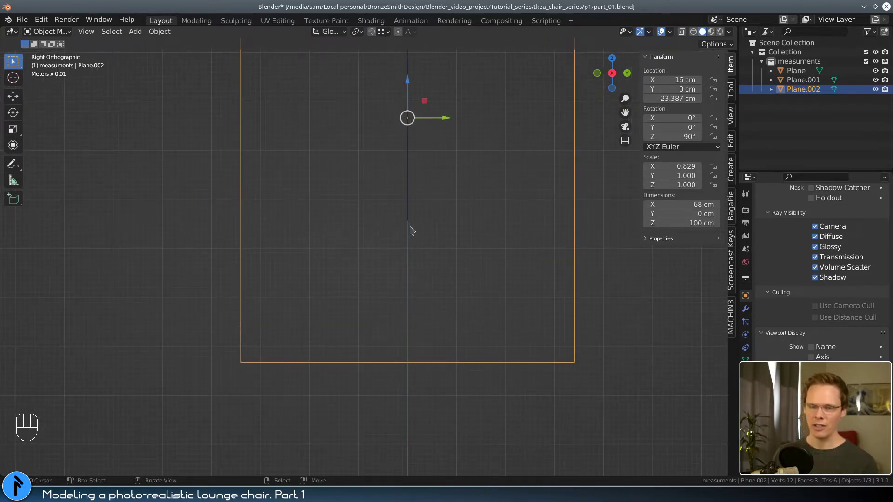
- Move the rotated width plane up 29 cm along global Z with incremental snapping
scroll(470, 248, "up", 2)
middle_click_drag(478, 247, 403, 261, "shift")
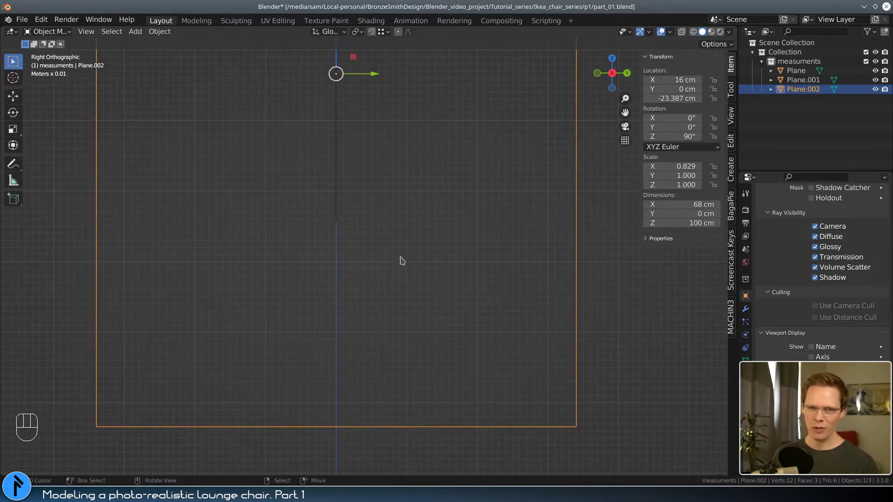
scroll(356, 239, "up", 1)
middle_click_drag(349, 241, 393, 228, "shift")
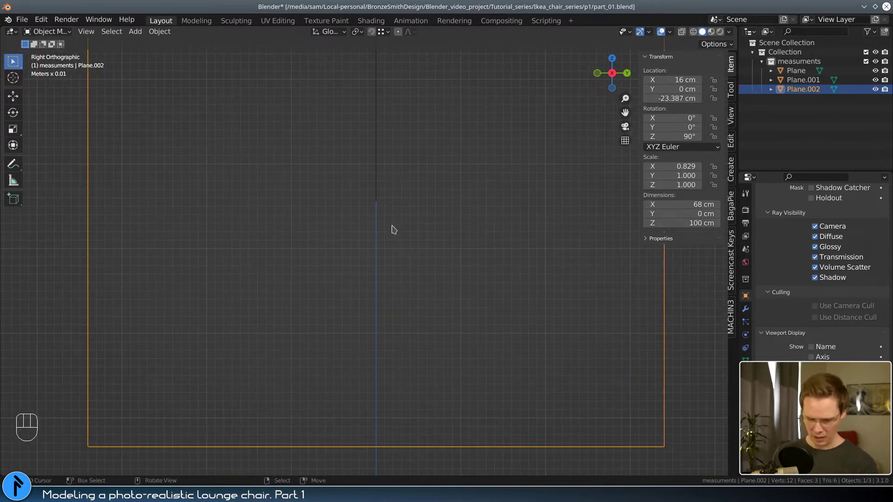
key("g")
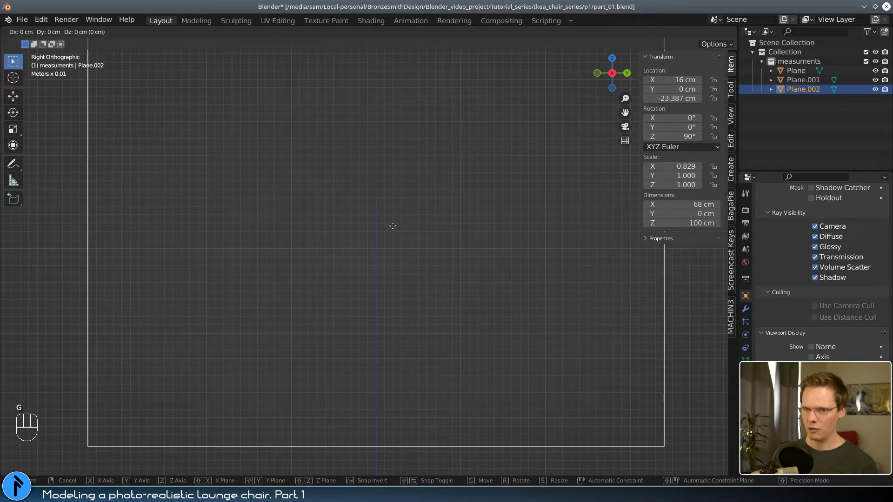
key("z")
key("ctrl")
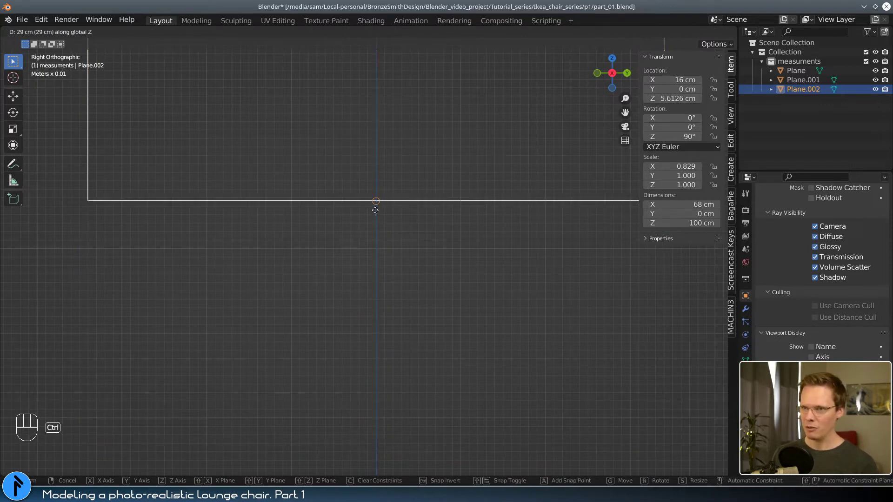
left_click(375, 210)
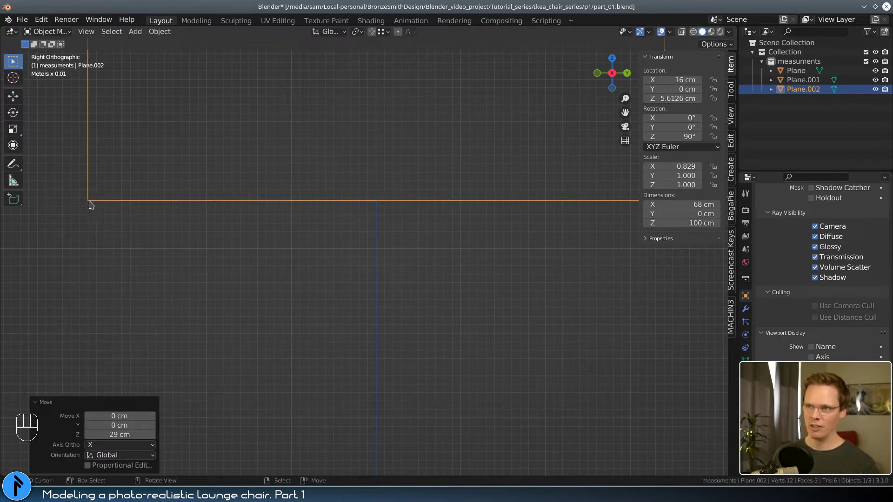
left_click(387, 32)
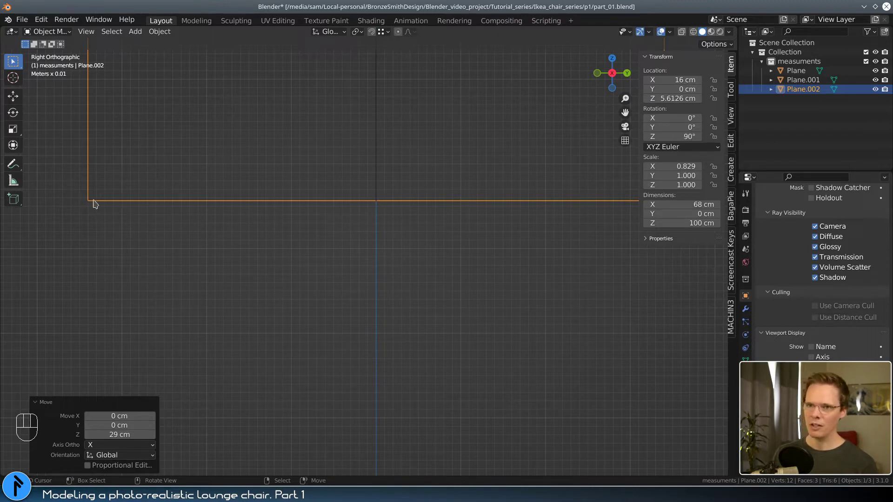
- Apply Rotation & Scale to the rotated width plane
scroll(406, 219, "down", 5)
middle_click_drag(428, 200, 434, 310, "shift")
scroll(434, 310, "up", 1)
middle_click_drag(434, 145, 450, 178, "shift")
scroll(445, 169, "down", 1)
key("space")
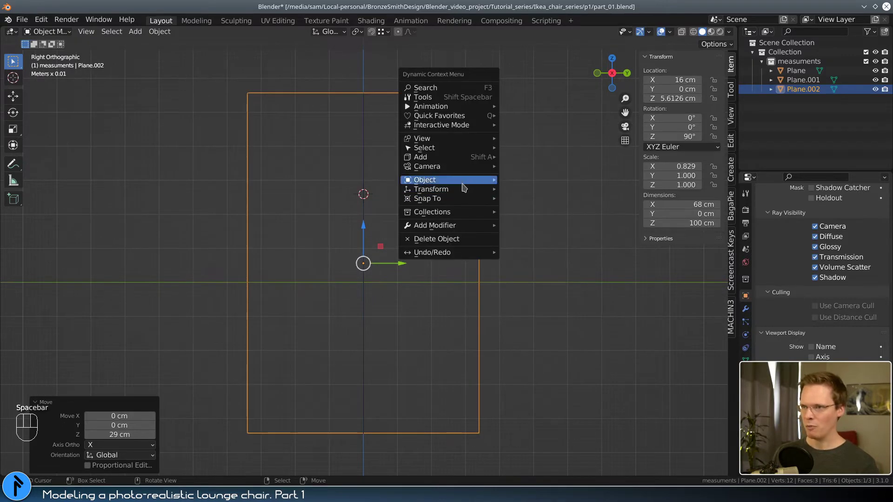
mouse_move(463, 201)
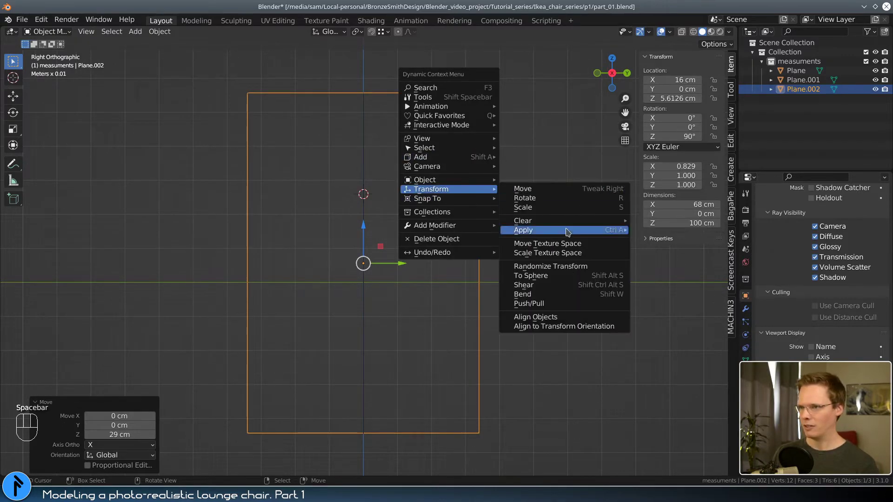
mouse_move(565, 231)
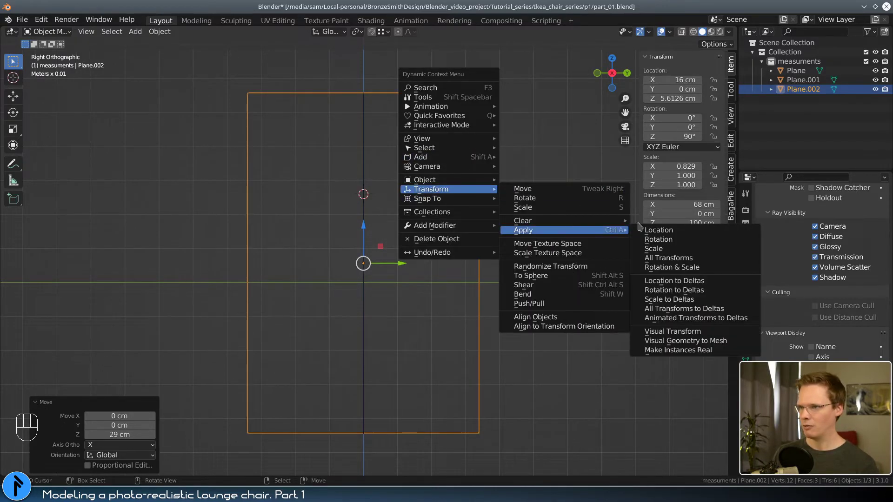
left_click(713, 268)
- Flatten the large side plane's mesh by scaling all its vertices to 0 along Y in Edit Mode
left_click(365, 119)
key("space")
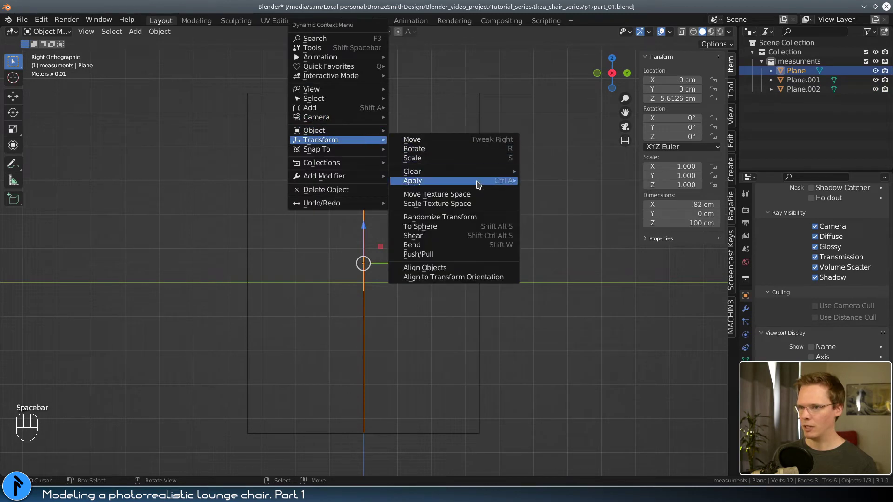
scroll(393, 287, "up", 1)
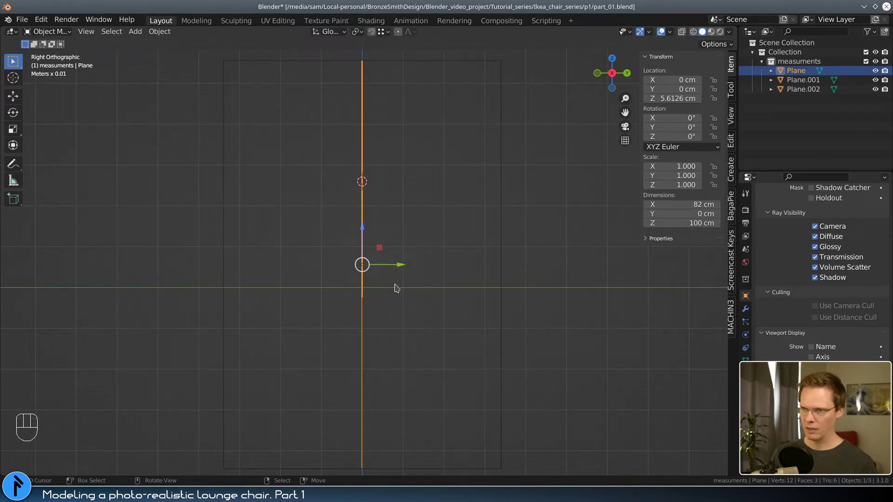
key("Tab")
key("a")
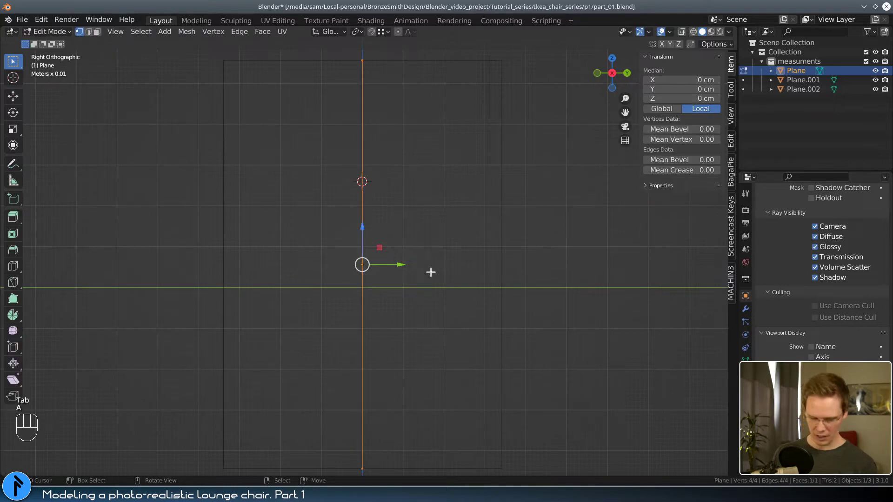
key("s")
key("0")
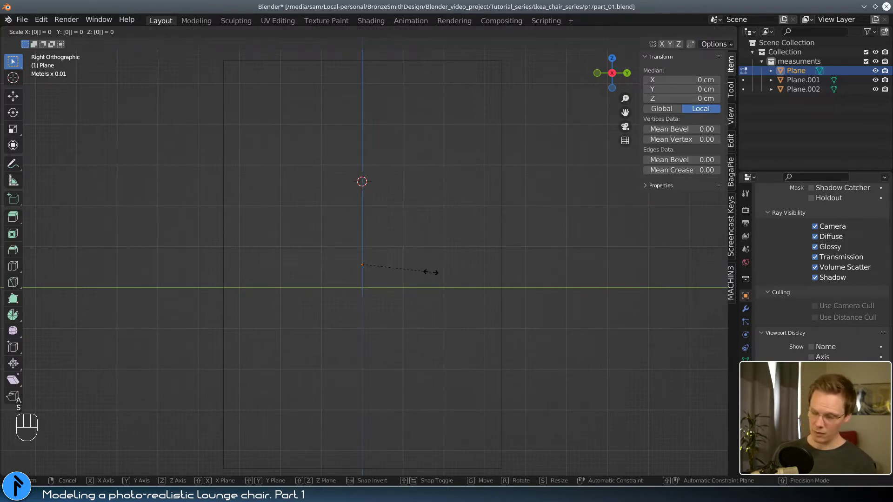
key("y")
left_click(435, 272)
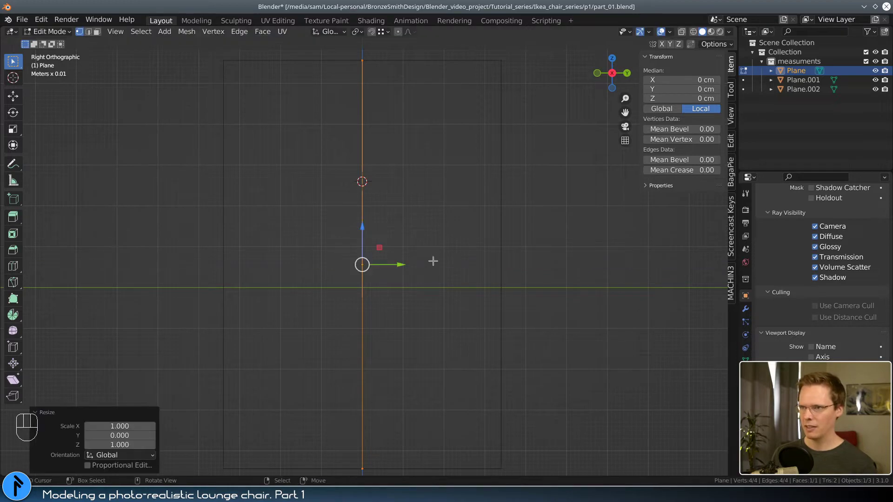
key("Tab")
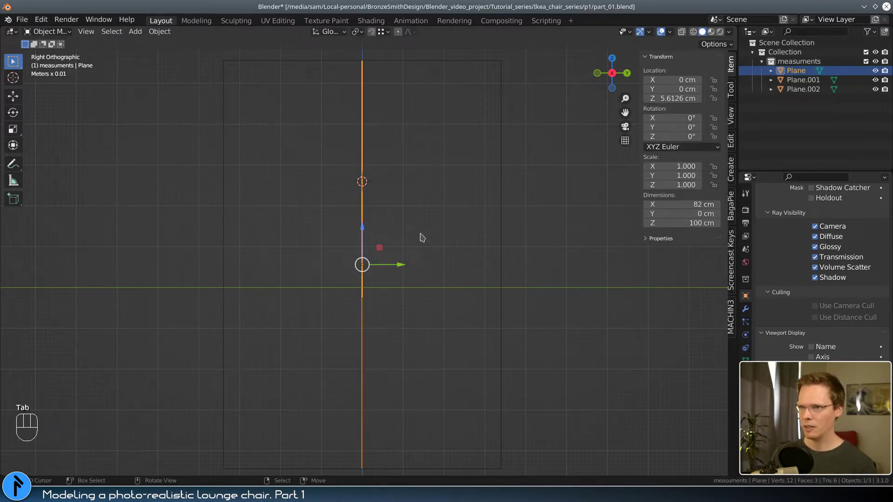
- Examine the flattened large plane edge-on at close range along its height, comparing Edit Mode and Object Mode
middle_click_drag(421, 116, 457, 375, "shift")
scroll(503, 244, "up", 5)
middle_click_drag(499, 237, 424, 279, "shift")
scroll(273, 313, "up", 3)
scroll(423, 279, "up", 10)
middle_click_drag(521, 208, 455, 305, "shift")
scroll(409, 305, "up", 5)
scroll(409, 305, "down", 5)
middle_click_drag(413, 311, 506, 74, "shift")
scroll(460, 168, "down", 5)
middle_click_drag(498, 343, 481, 155, "shift")
scroll(453, 224, "down", 5)
middle_click_drag(448, 389, 458, 165, "shift")
scroll(457, 280, "down", 3)
middle_click_drag(490, 336, 478, 176, "shift")
scroll(418, 303, "up", 4)
scroll(417, 307, "up", 7)
middle_click_drag(359, 398, 421, 61, "shift")
key("Tab")
key("Tab")
key("Tab")
key("Tab")
key("Tab")
key("Tab")
key("Tab")
key("Tab")
scroll(483, 139, "down", 6)
middle_click_drag(484, 137, 470, 338, "shift")
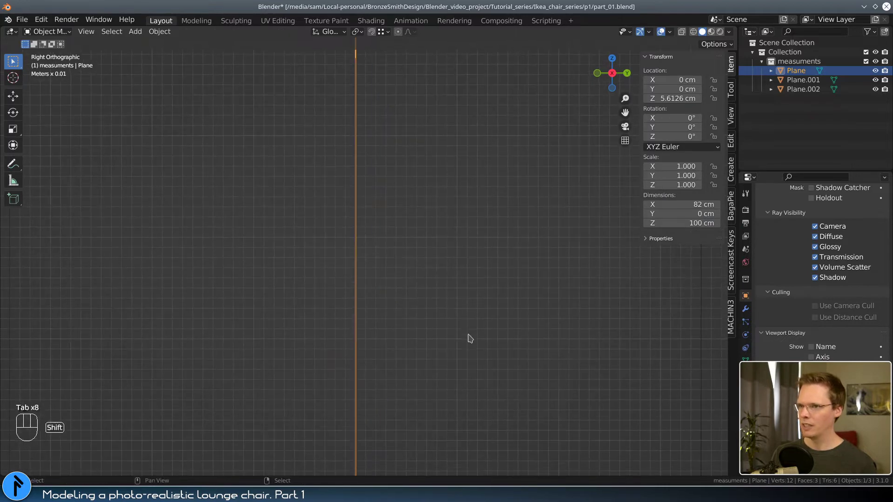
- Apply Rotation & Scale to the large side plane
key("space")
mouse_move(462, 311)
mouse_move(549, 355)
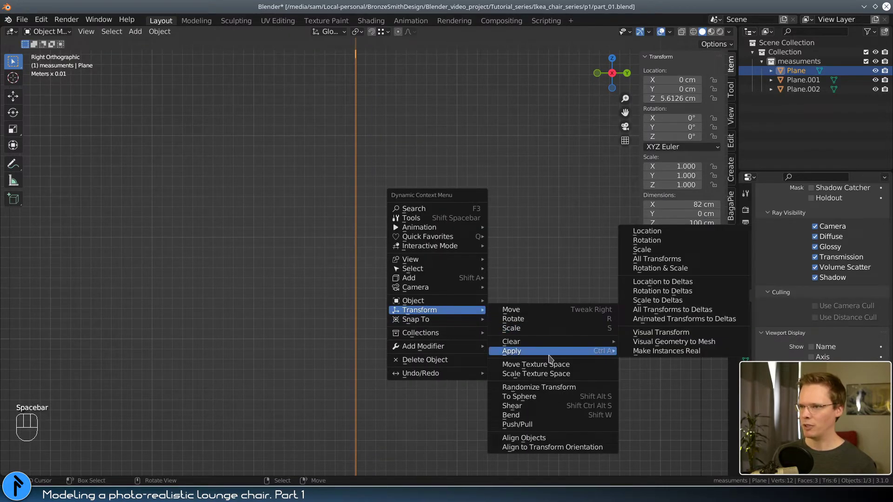
left_click(683, 269)
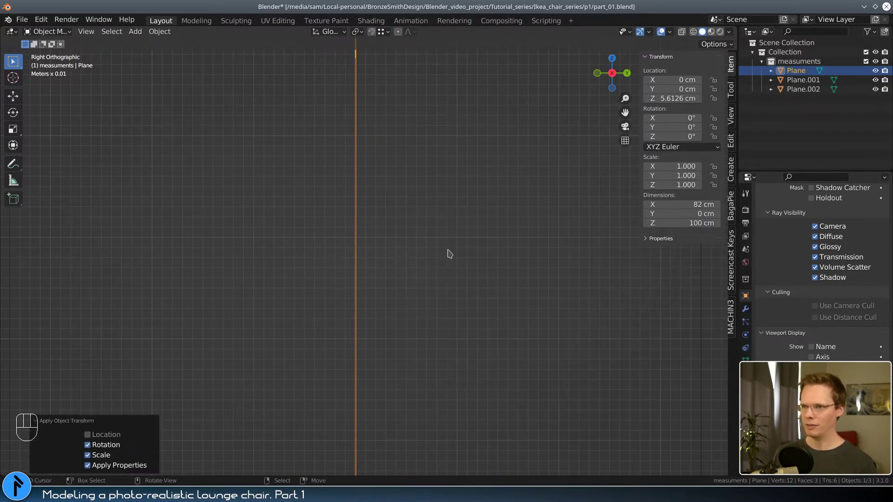
- Flatten the smaller seat plane's mesh by scaling all its vertices to 0 along Y in Edit Mode
key("KP_Decimal")
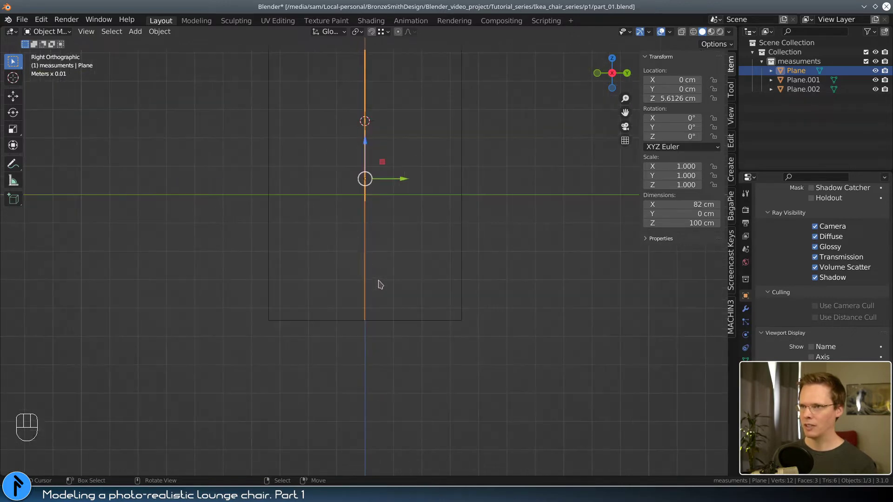
left_click(367, 269)
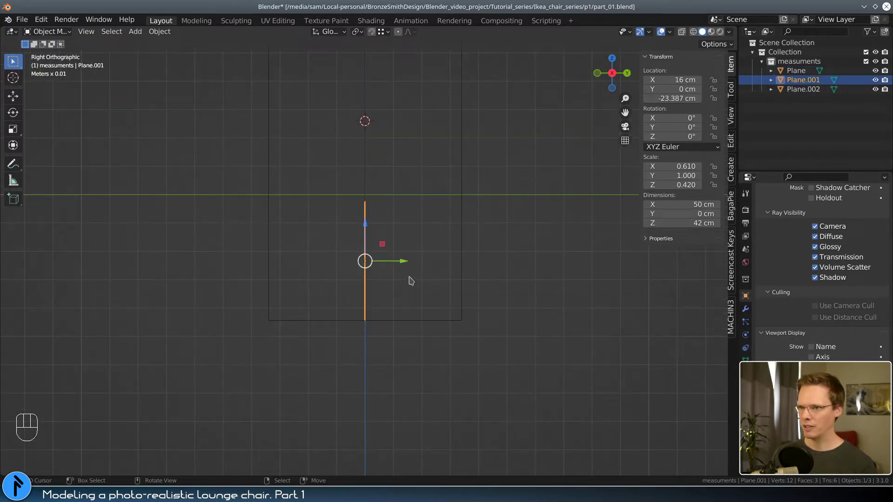
key("Tab")
type("a")
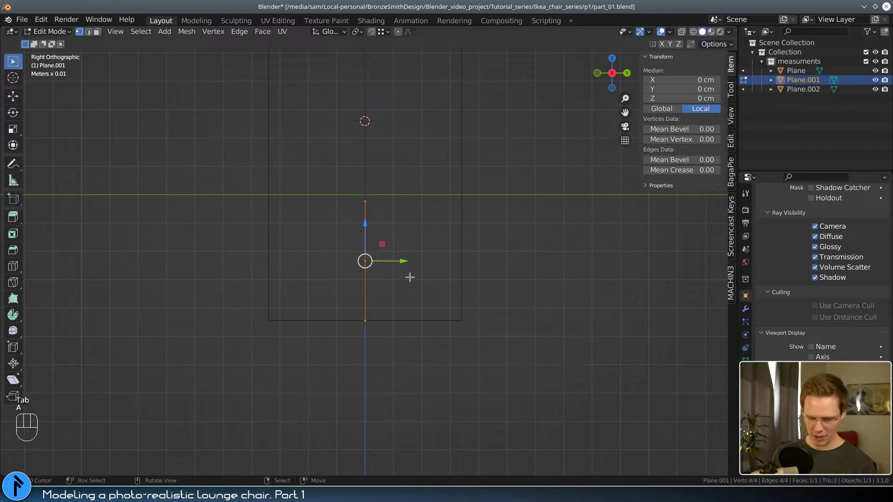
type("s0")
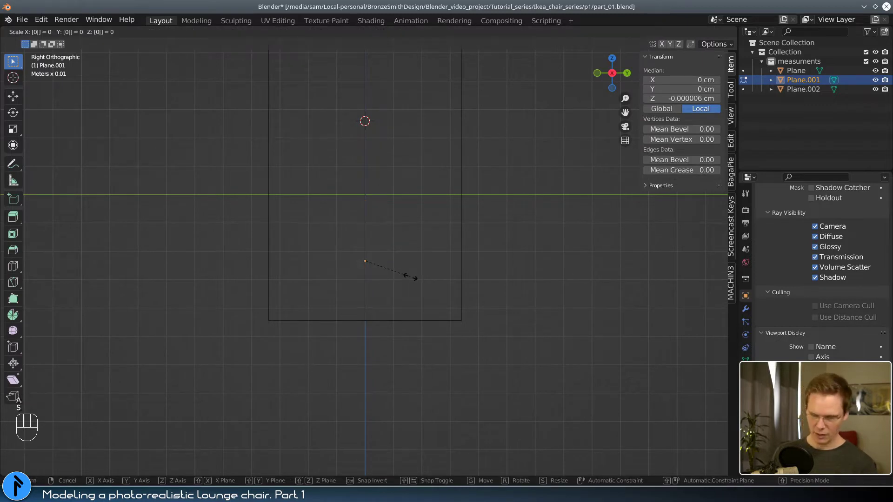
left_click(414, 279)
key("Tab")
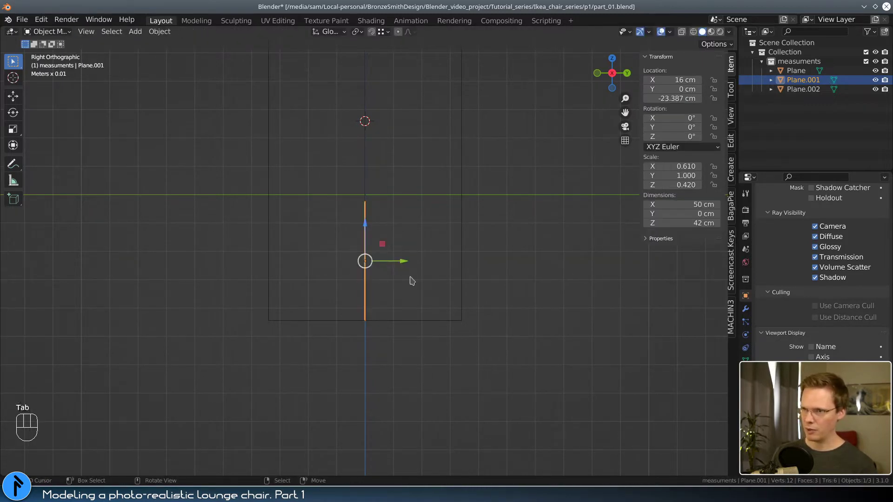
- Apply All Transforms to the smaller seat plane, followed by Rotation & Scale
key("space")
mouse_move(412, 279)
mouse_move(525, 324)
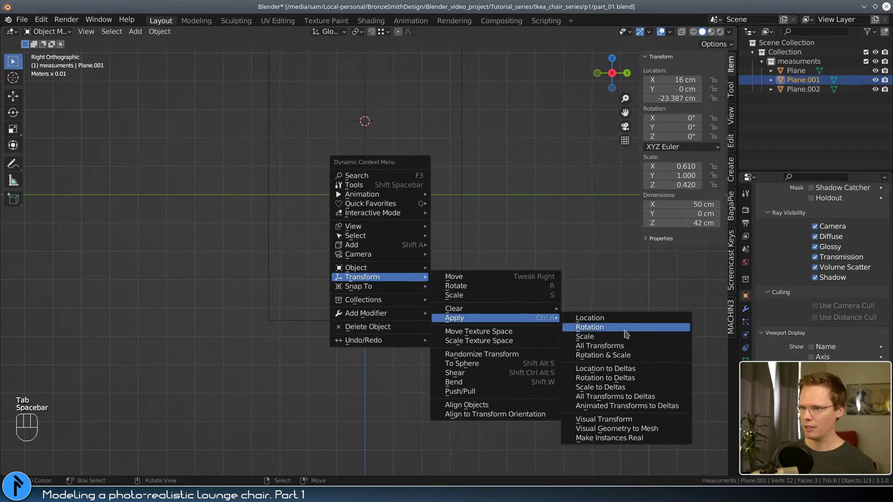
left_click(628, 345)
key("space")
mouse_move(498, 262)
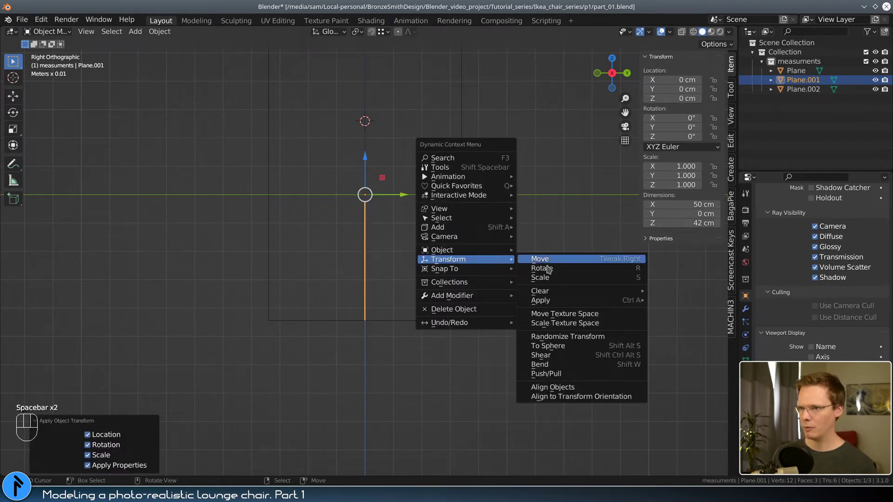
mouse_move(565, 304)
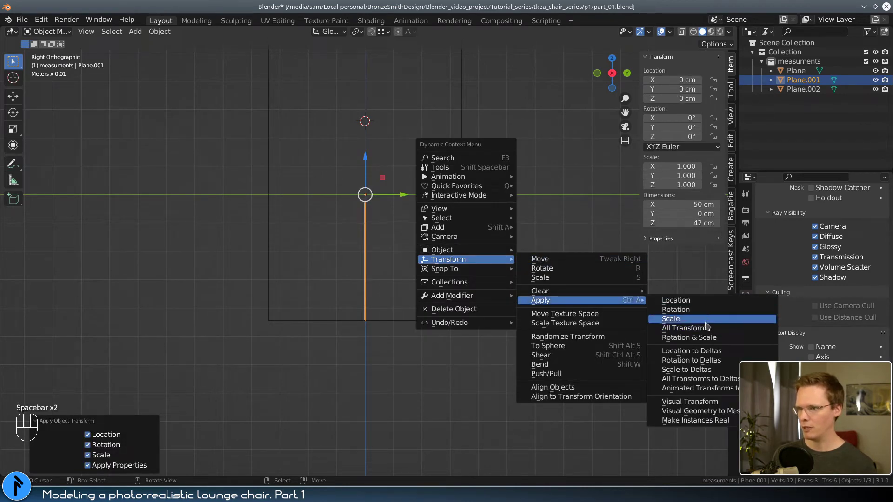
left_click(708, 338)
key("Tab")
mouse_move(469, 227)
middle_mouse_down()
mouse_move(442, 224)
mouse_move(463, 235)
middle_mouse_up()
key("Tab")
middle_click_drag(470, 74, 478, 205)
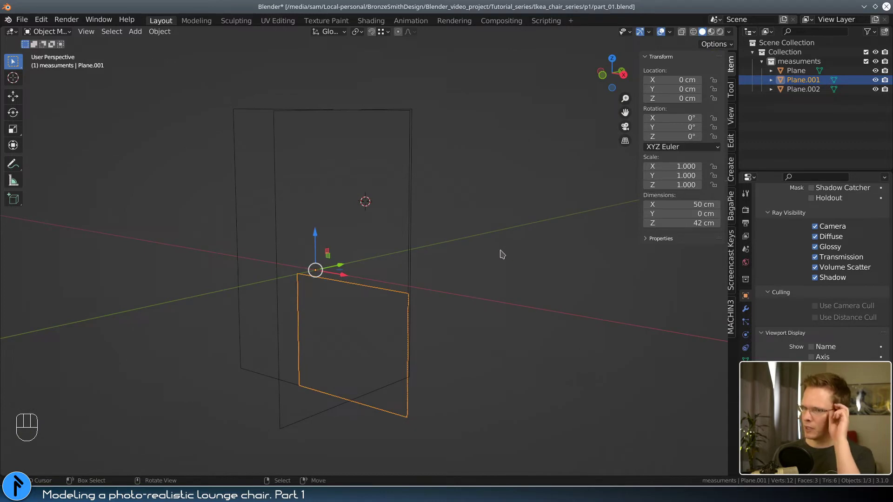
middle_click_drag(502, 270, 447, 267)
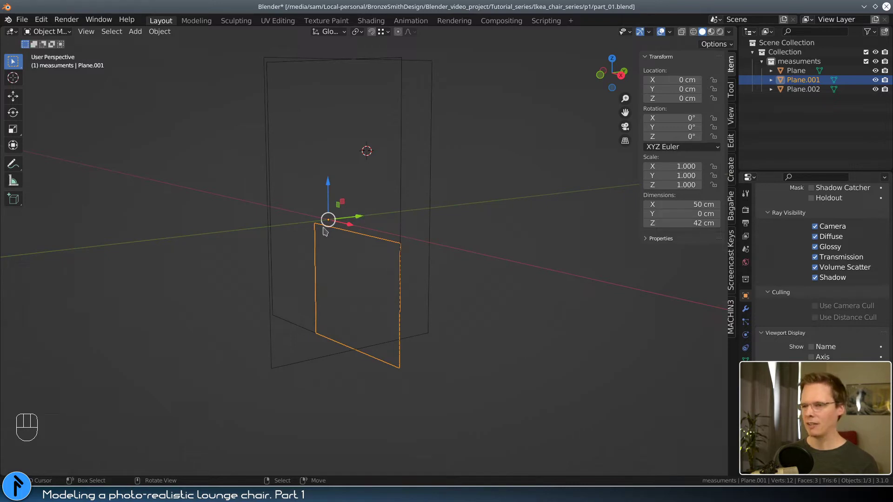
- Select all three measurement planes and move them up together along Z by about 44.36 cm
left_click(426, 224, "shift")
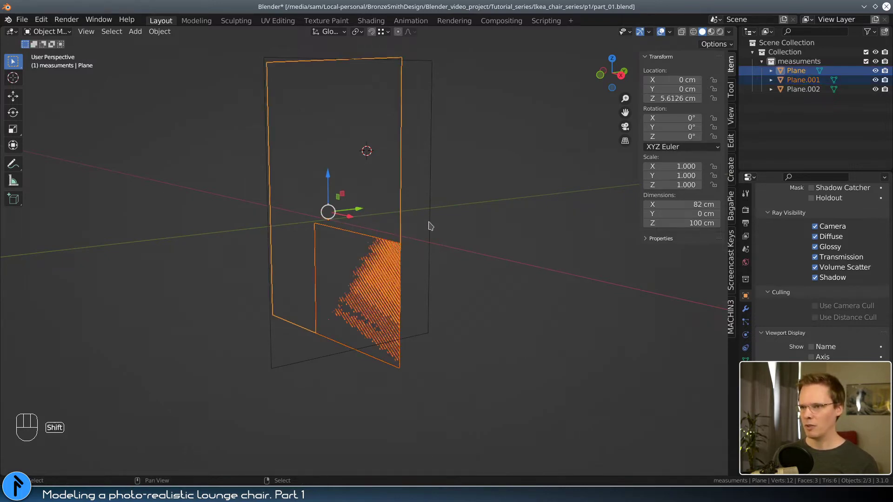
left_click(438, 261, "shift")
middle_click_drag(461, 270, 498, 269)
key("KP_1")
scroll(463, 270, "up", 3)
key("g")
key("z")
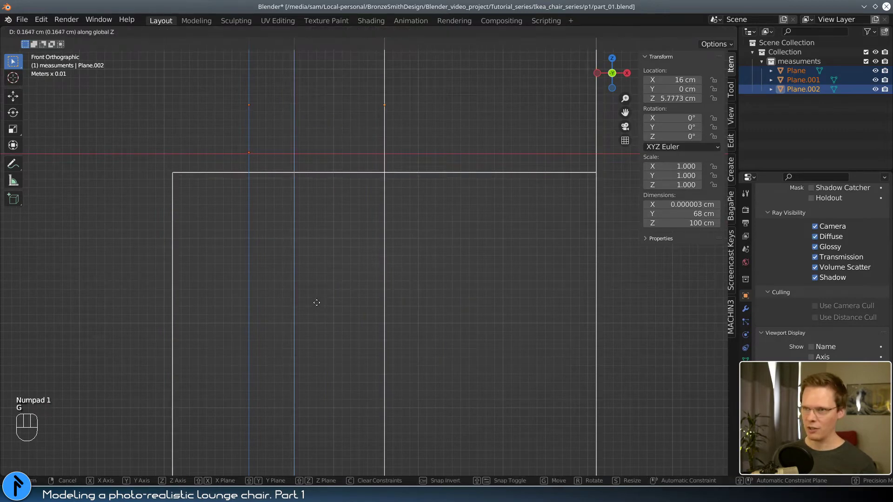
left_click(350, 361)
- Nudge the three planes up about 0.03 cm so their bottom edges sit on the ground line, with both large planes at Z 50 cm
middle_click_drag(372, 249, 430, 388, "shift")
middle_click_drag(467, 306, 517, 150, "shift")
scroll(467, 305, "up", 5)
middle_click_drag(547, 357, 329, 368, "shift")
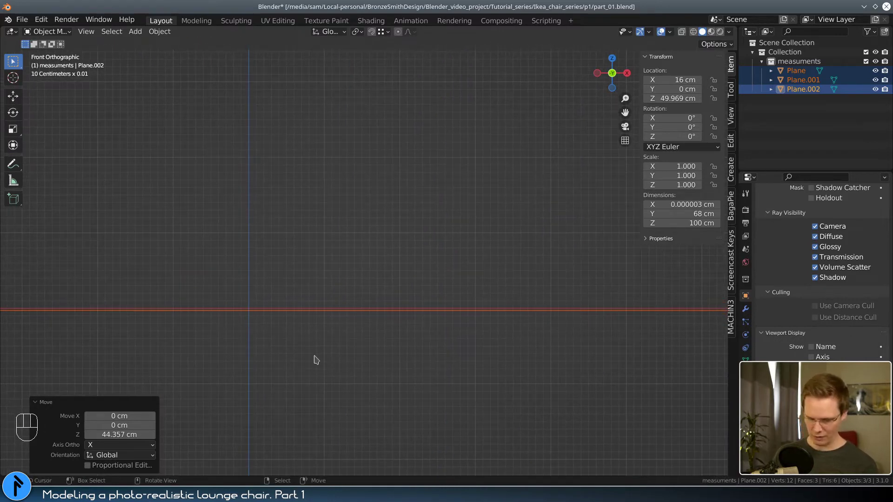
key("g")
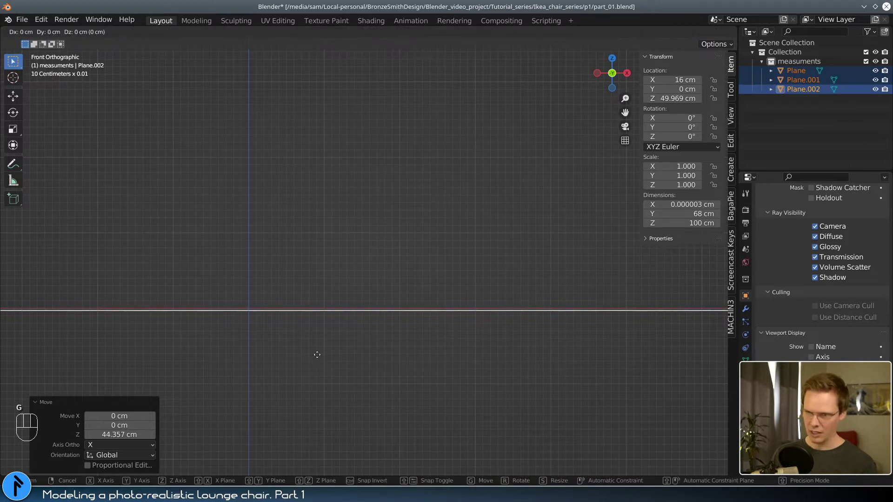
left_click(318, 357)
scroll(391, 325, "down", 6)
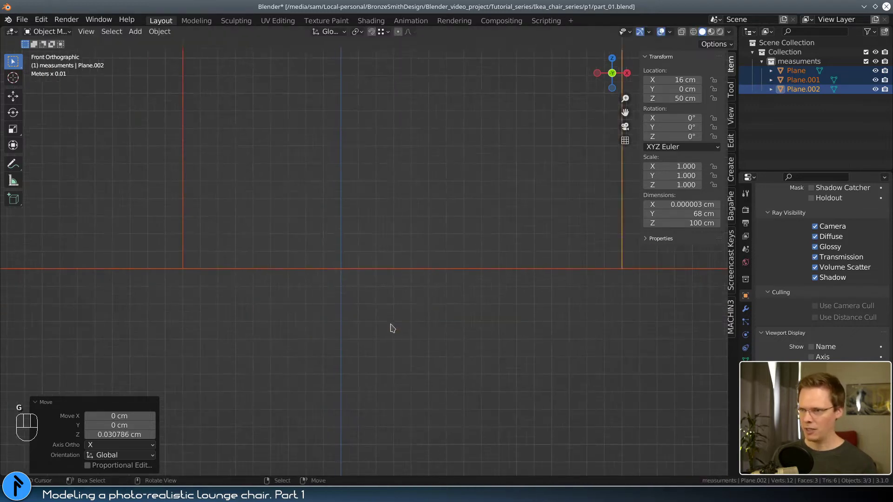
- Snap the 3D cursor to the world origin
middle_click_drag(389, 329, 449, 283)
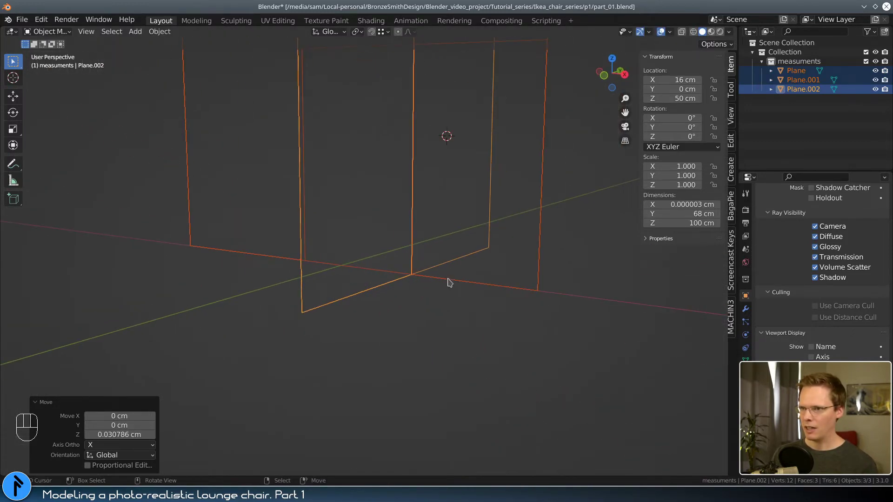
middle_click_drag(468, 235, 455, 259)
key("space")
mouse_move(445, 264)
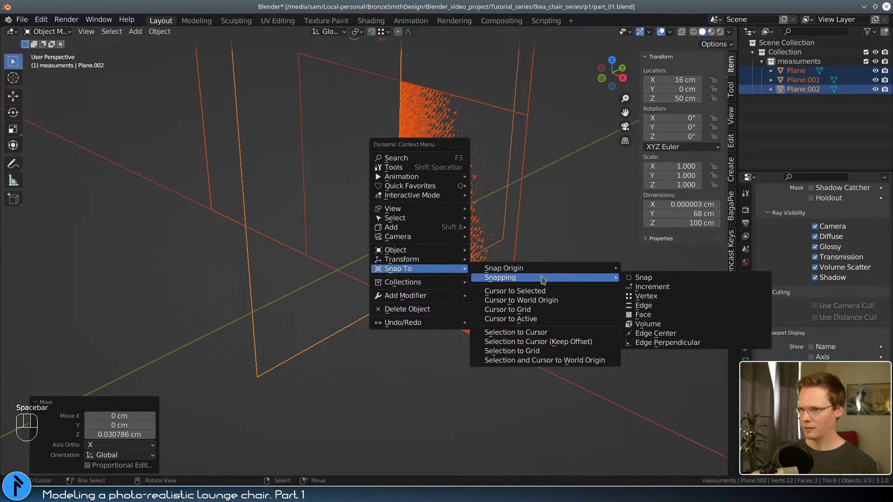
mouse_move(571, 270)
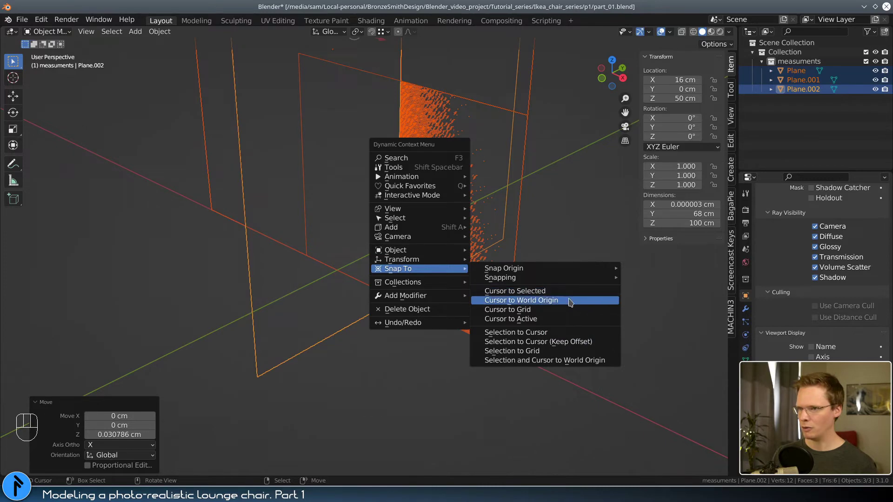
left_click(535, 300)
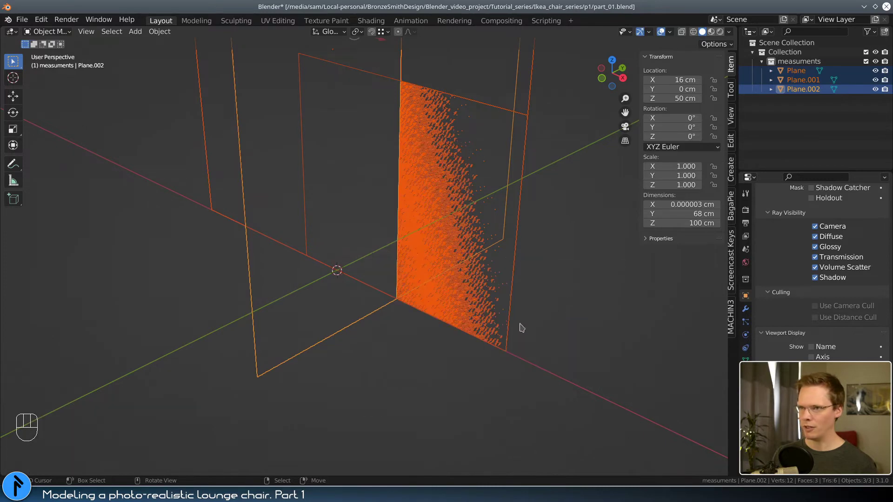
left_click(160, 31)
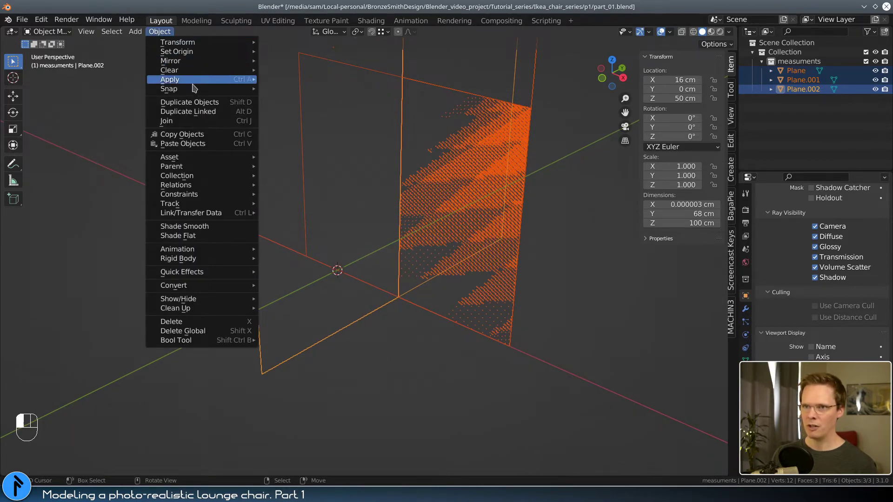
mouse_move(194, 90)
left_click(342, 154)
mouse_move(574, 275)
middle_mouse_down()
mouse_move(590, 257)
mouse_move(566, 277)
mouse_move(542, 211)
mouse_move(530, 261)
mouse_move(523, 241)
mouse_move(539, 238)
mouse_move(514, 228)
middle_mouse_up()
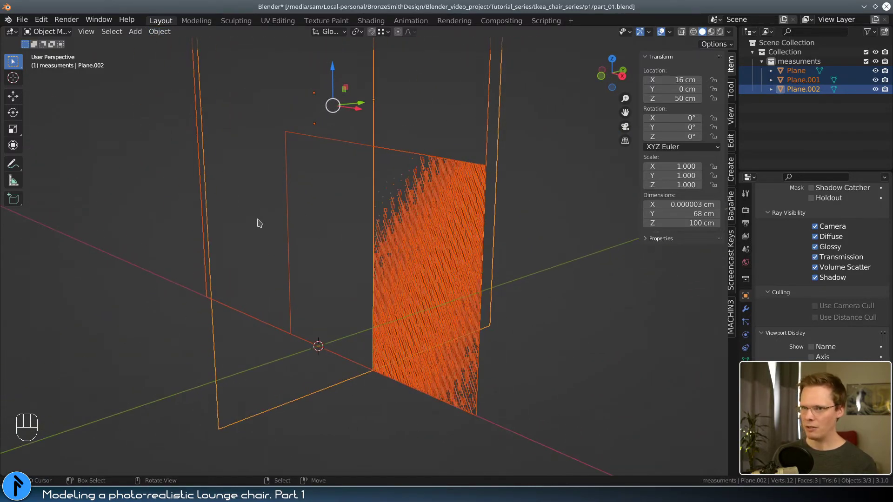
- Set the origin of the 68 cm wide plane to the 3D cursor
middle_click_drag(260, 224, 247, 215)
left_click(229, 199)
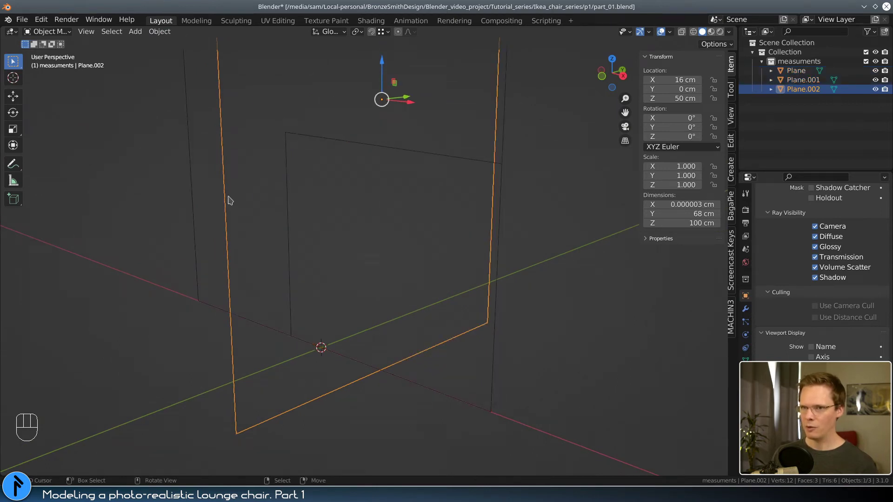
key("space")
mouse_move(304, 196)
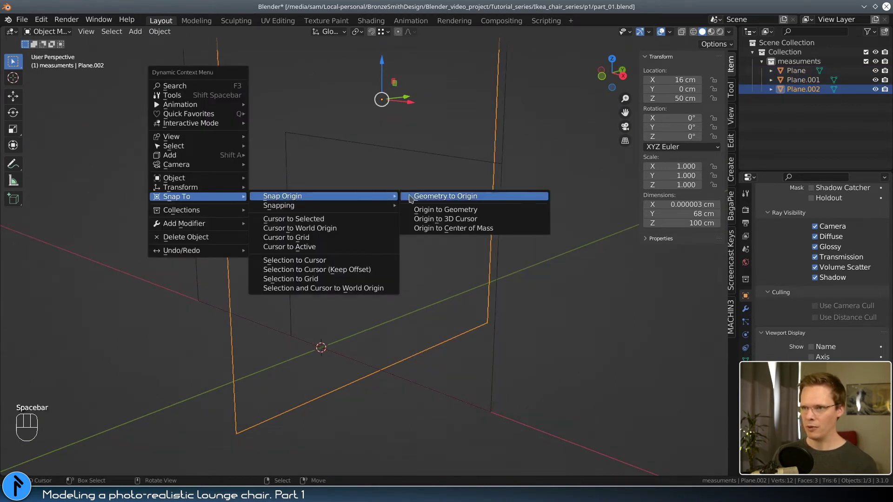
left_click(459, 221)
- Set the origin of the small seat plane to the 3D cursor
left_click(295, 157)
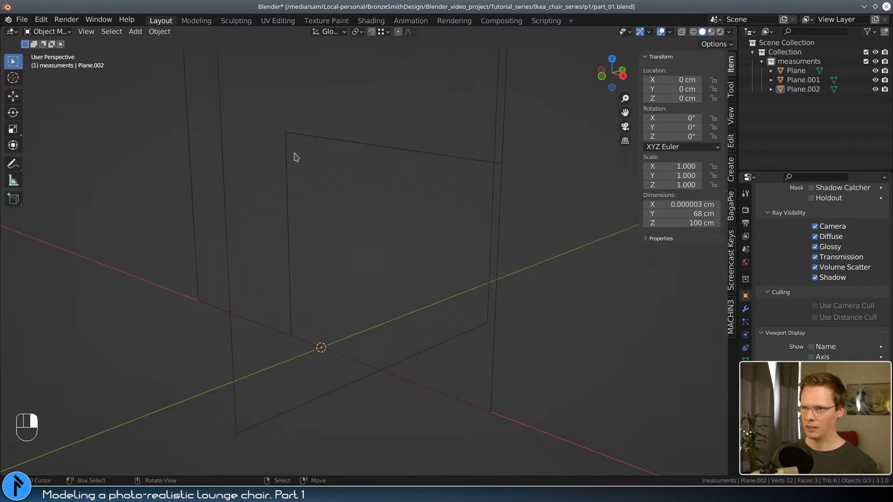
left_click(289, 153)
key("space")
mouse_move(374, 149)
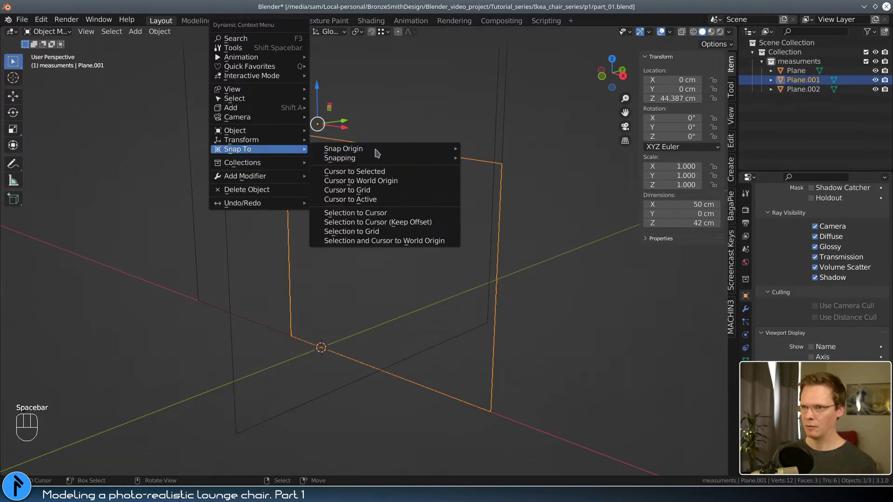
left_click(507, 171)
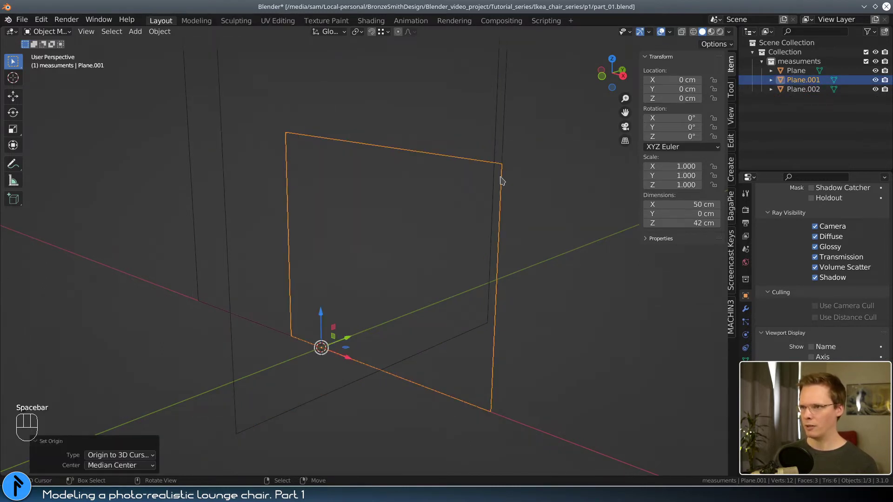
- Set the origin of the 82 cm deep side plane to the 3D cursor
left_click(503, 149)
key("space")
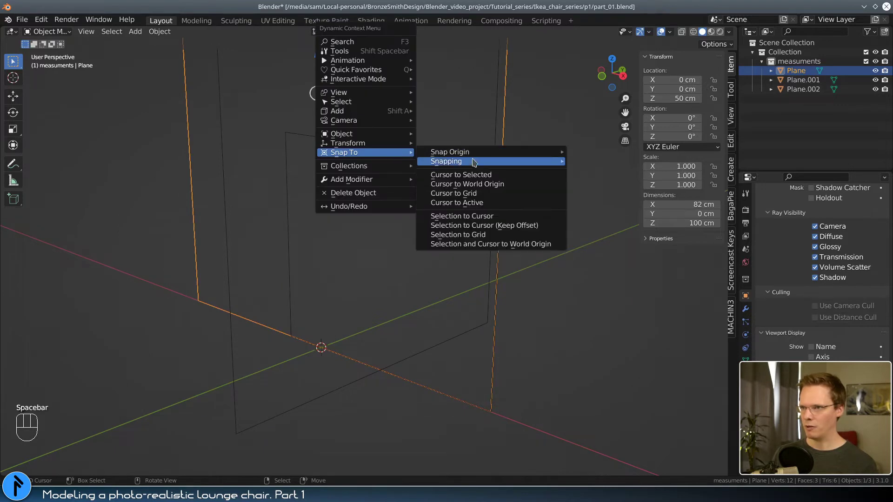
mouse_move(479, 155)
left_click(618, 175)
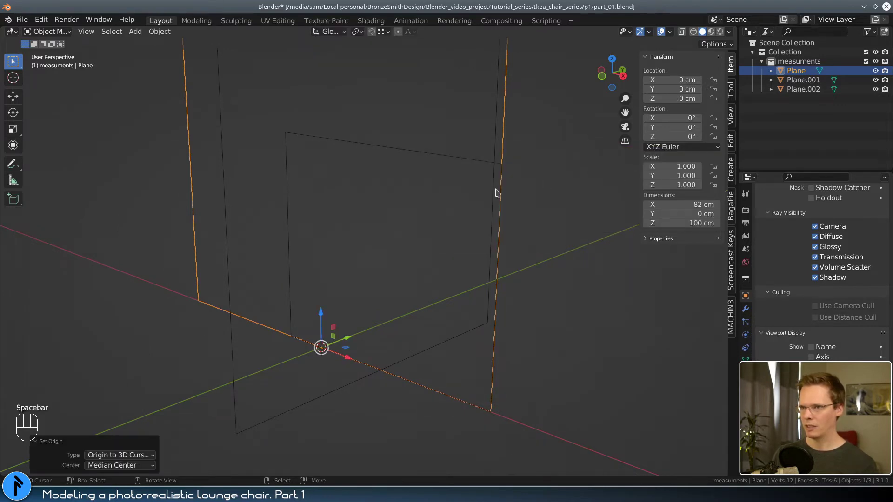
- Select all three measurement planes, with the seat plane active, and join them into a single object
left_click(329, 148)
left_click(219, 146)
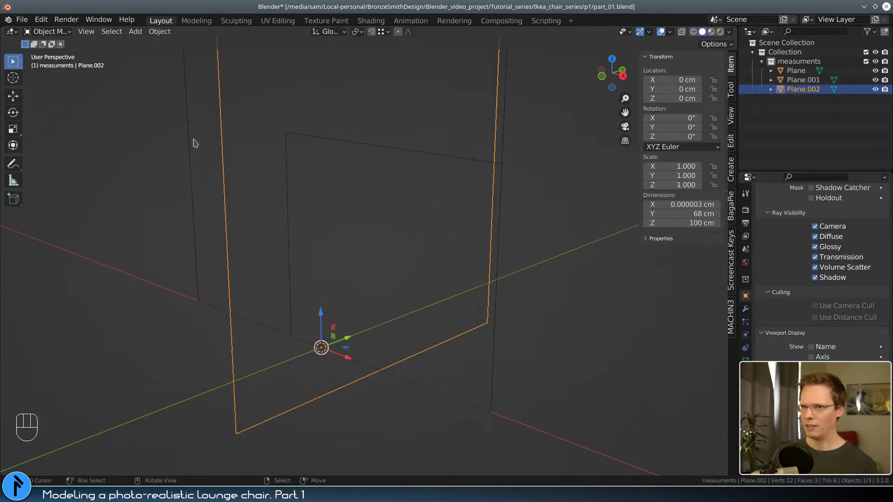
left_click(196, 144)
left_click(224, 162, "shift")
left_click(282, 150, "shift")
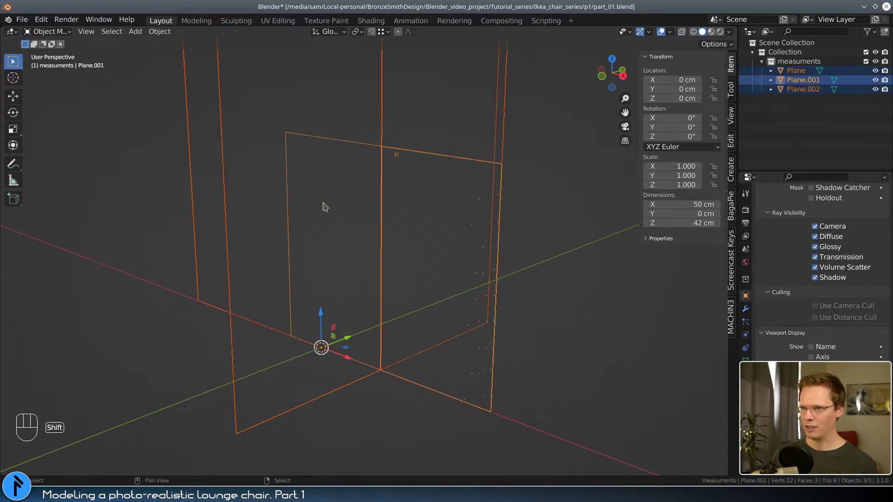
key("ctrl")
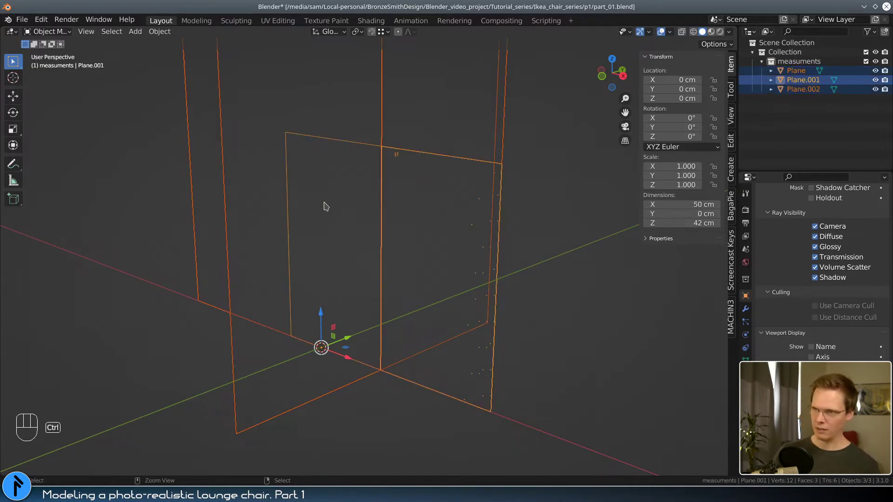
key("ctrl+j")
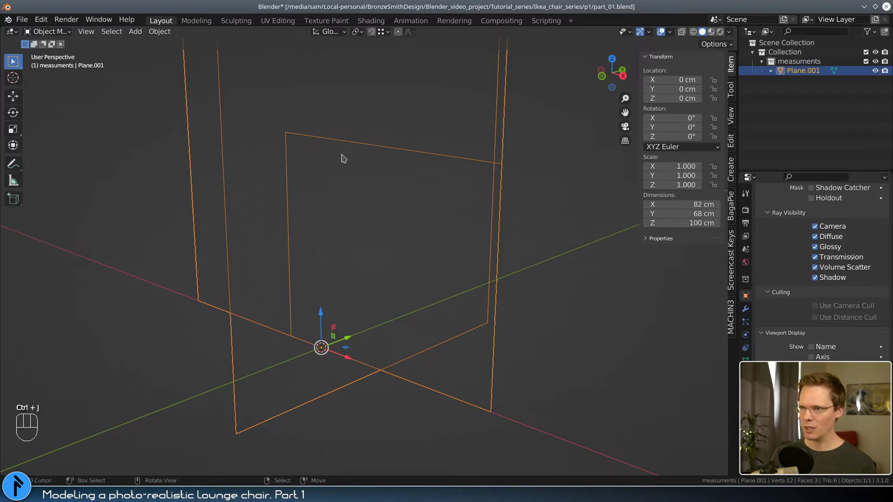
- Examine the joined planes from another angle in both Edit Mode and Object Mode
mouse_move(336, 186)
middle_mouse_down()
mouse_move(369, 174)
mouse_move(337, 179)
mouse_move(346, 185)
middle_mouse_up()
key("Tab")
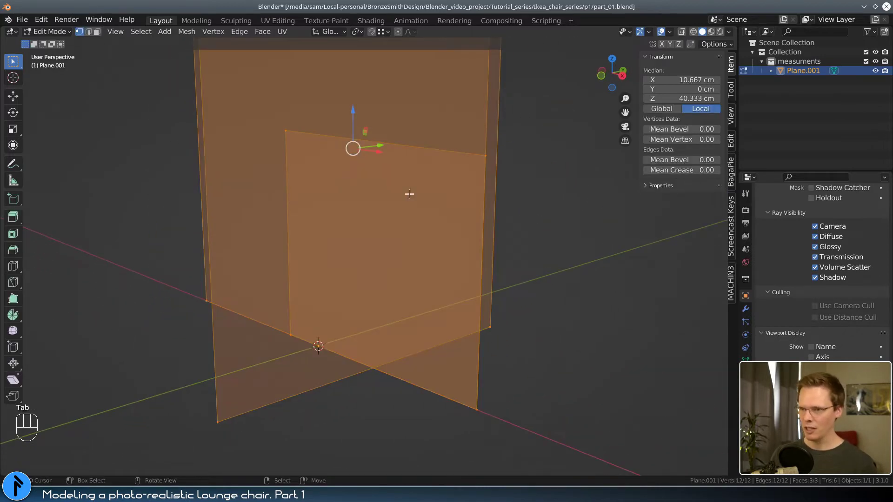
key("Tab")
mouse_move(443, 221)
middle_mouse_down()
mouse_move(478, 229)
mouse_move(450, 211)
middle_mouse_up()
key("Tab")
key("Tab")
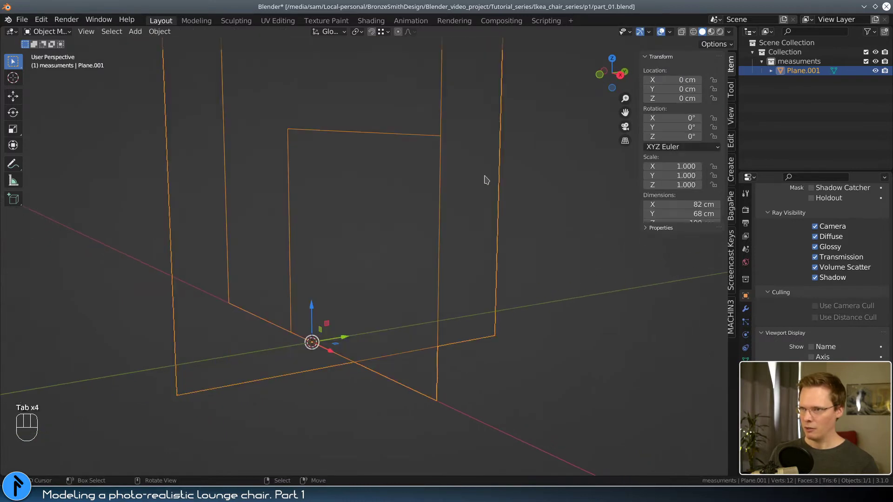
- In Edit Mode, select the seat plane's upper corner vertex and extend the selection to all of its linked geometry
left_click(533, 176)
left_click(438, 140)
key("Tab")
left_click(443, 136)
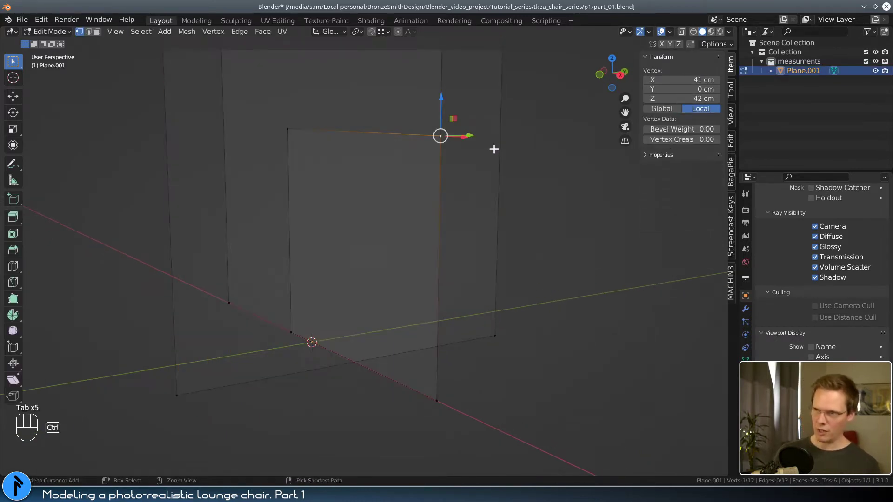
key("ctrl+l")
key("g")
right_click(579, 223)
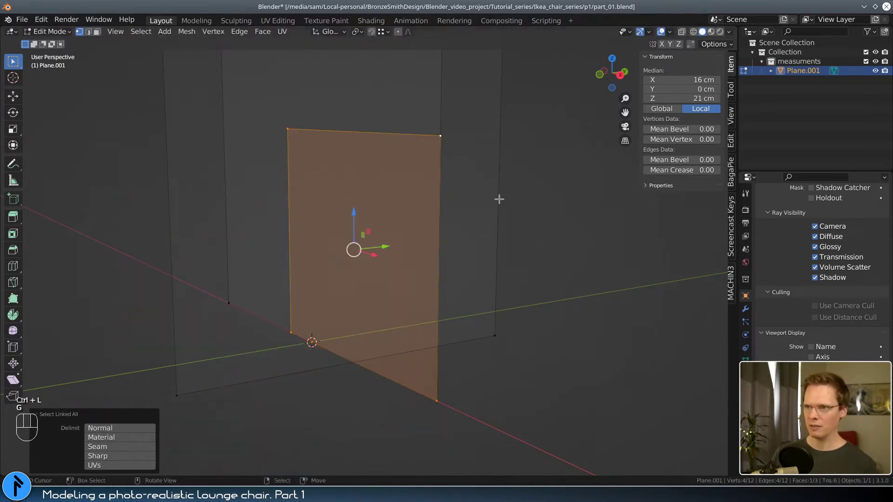
middle_click_drag(528, 254, 550, 255)
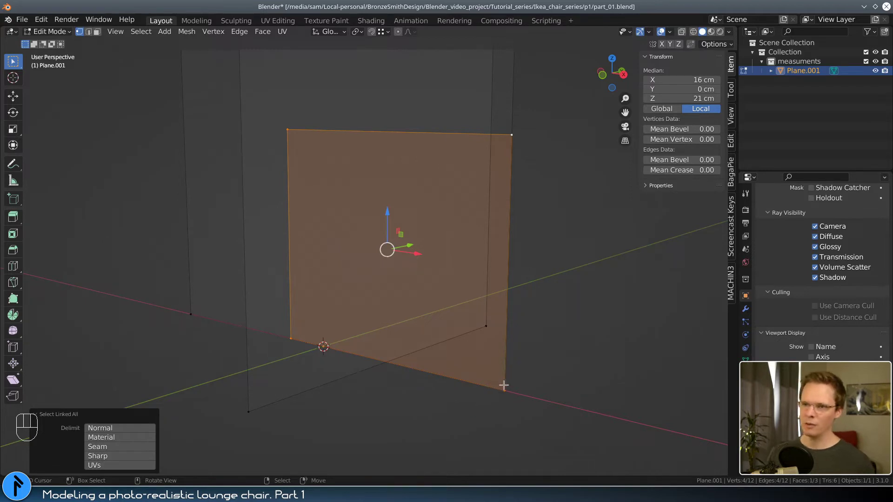
- Examine the Auto Merge setting among the mesh editing options in Edit Mode
middle_click_drag(540, 362, 539, 356)
key("Tab")
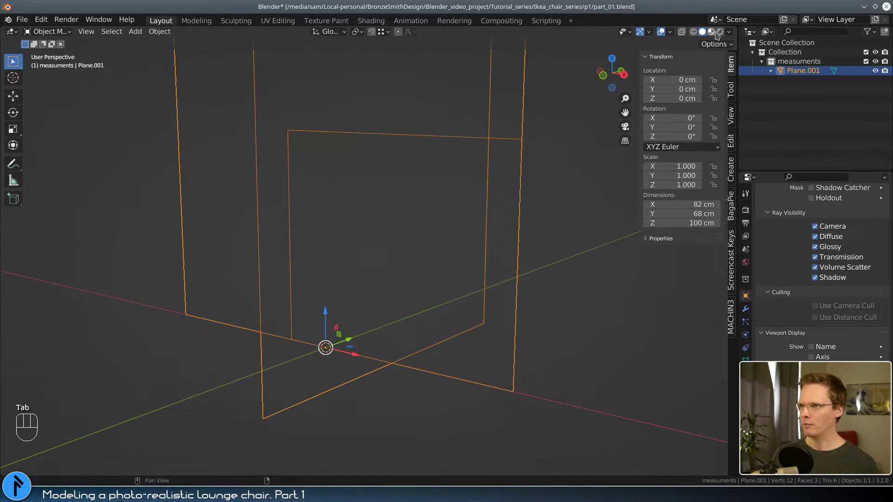
key("Tab")
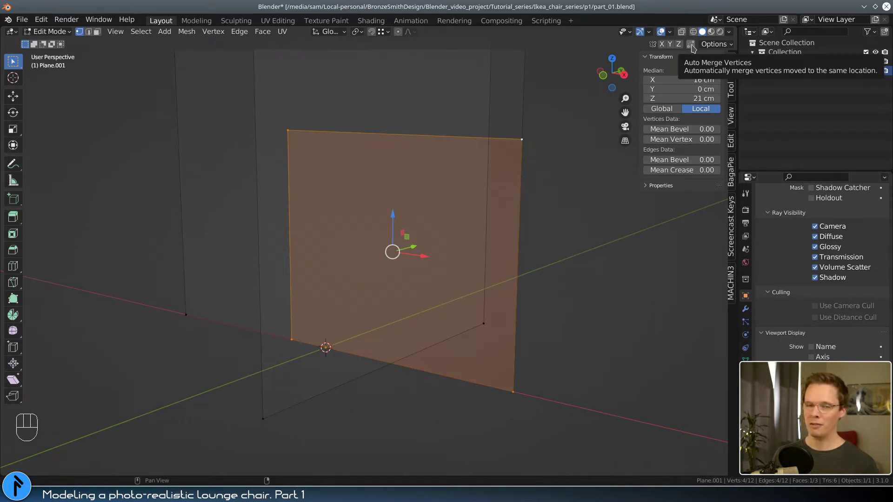
left_click(724, 45)
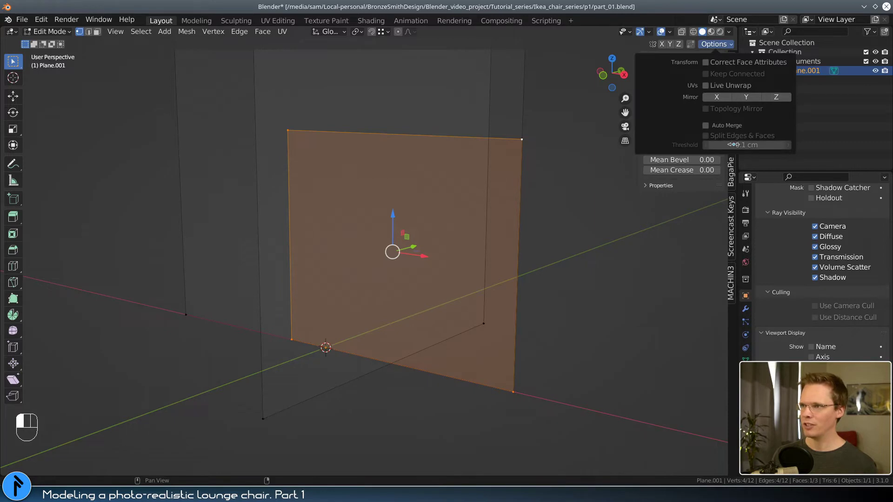
left_click(604, 202)
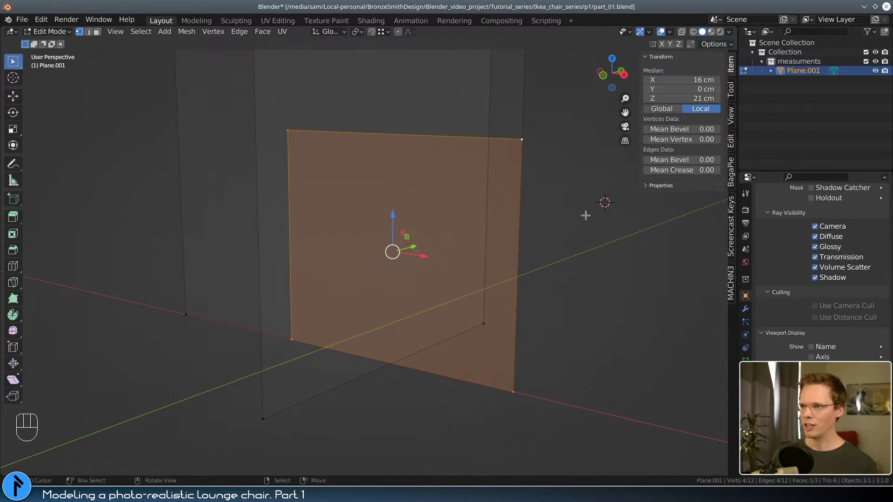
- Return to Object Mode and snap the 3D cursor to the world origin
key("Tab")
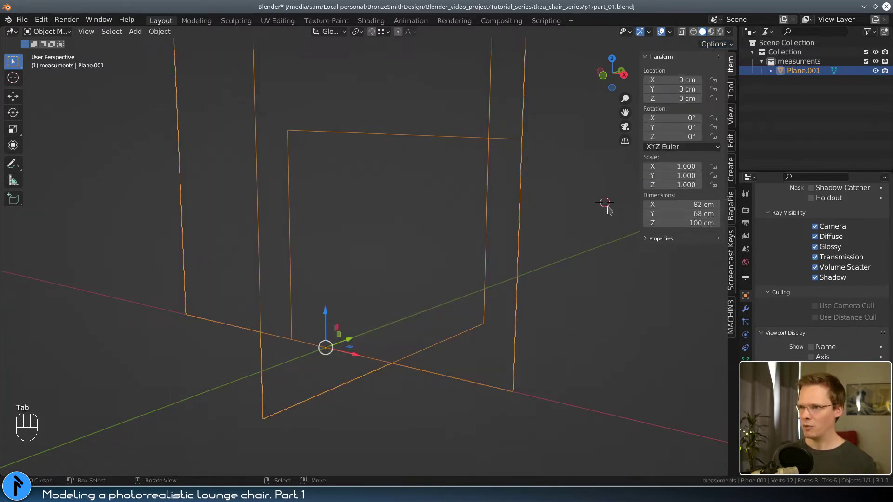
key("space")
mouse_move(591, 206)
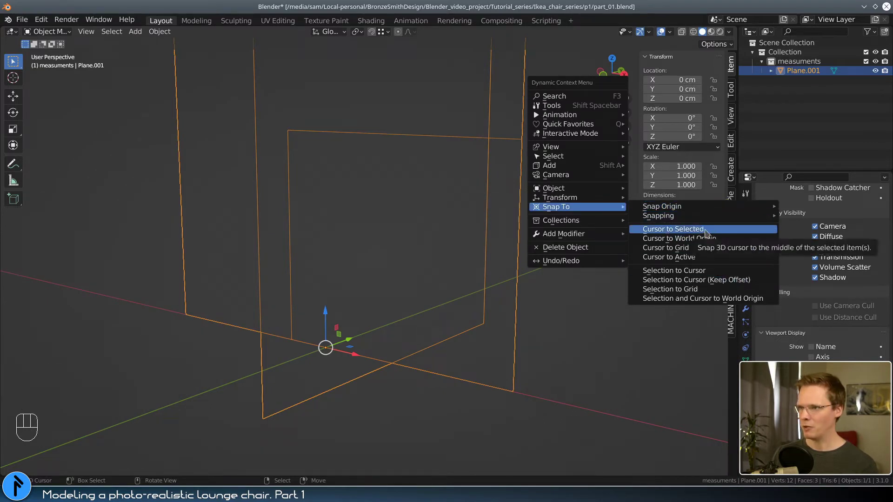
left_click(732, 238)
middle_click_drag(390, 333, 443, 300)
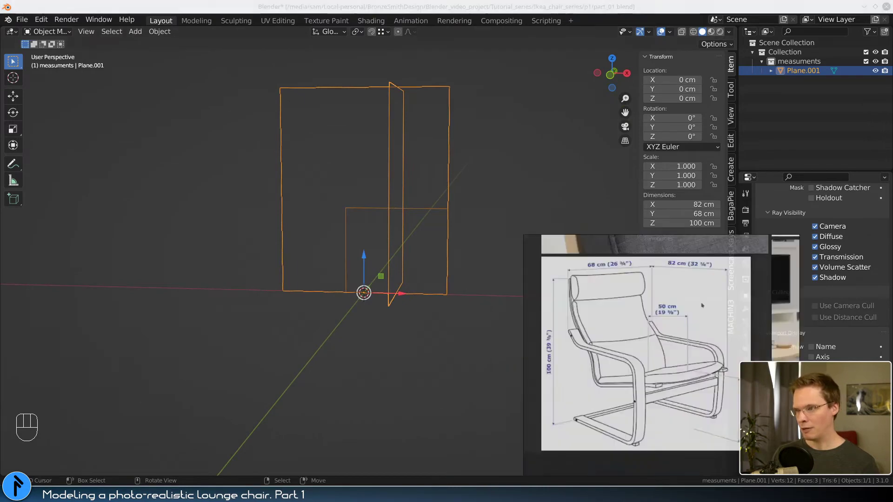
- Switch to the reference image board and examine the dimensioned chair drawing alongside the rear-view photo of the wooden frame
scroll(689, 312, "down", 3)
scroll(704, 317, "up", 3)
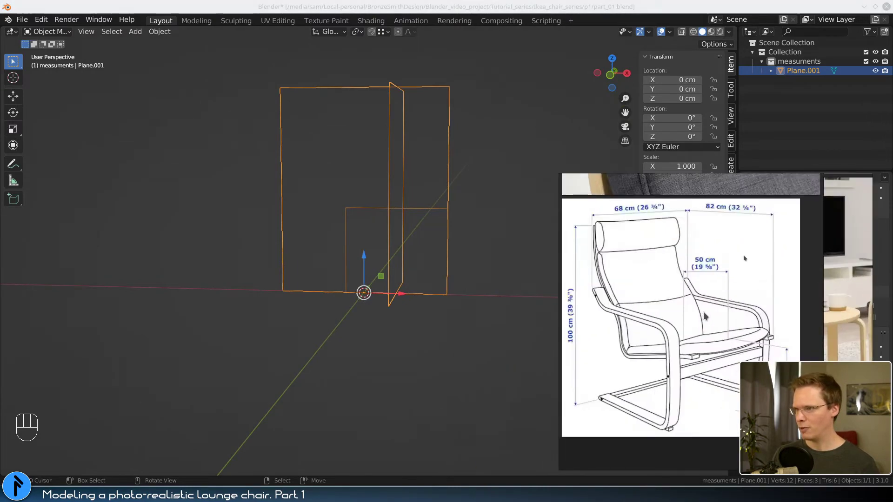
scroll(704, 316, "down", 5)
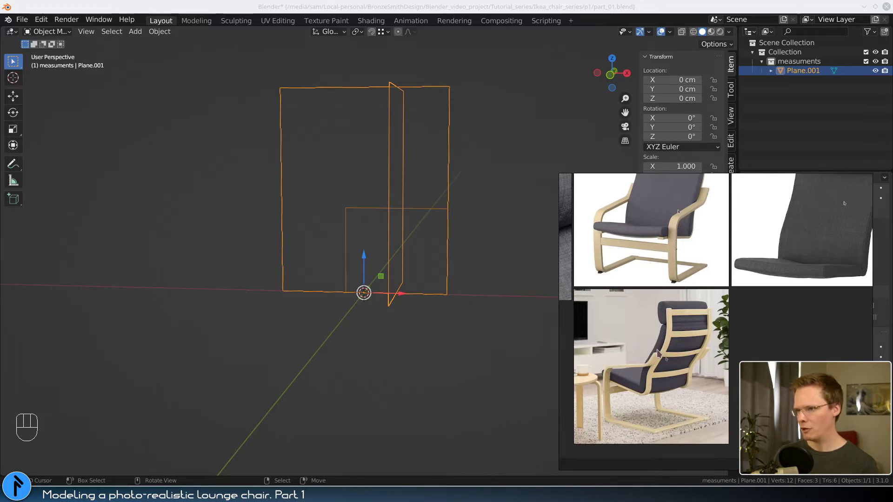
scroll(705, 367, "up", 5)
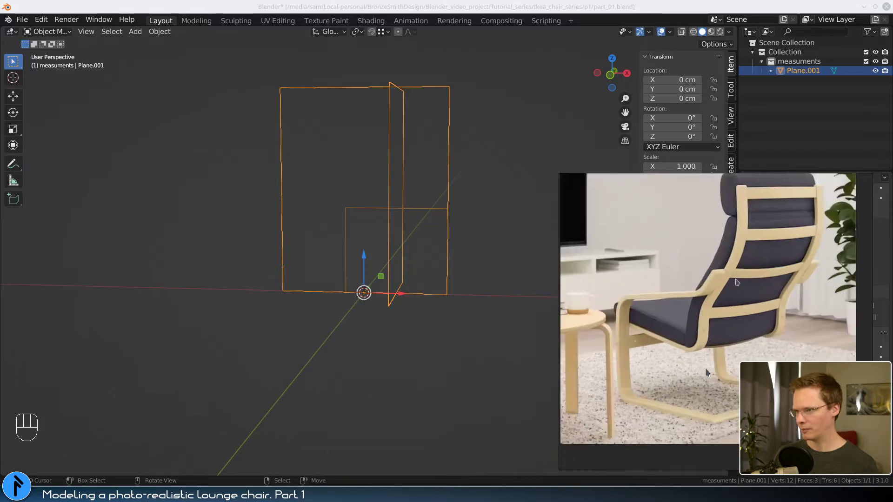
scroll(705, 367, "up", 2)
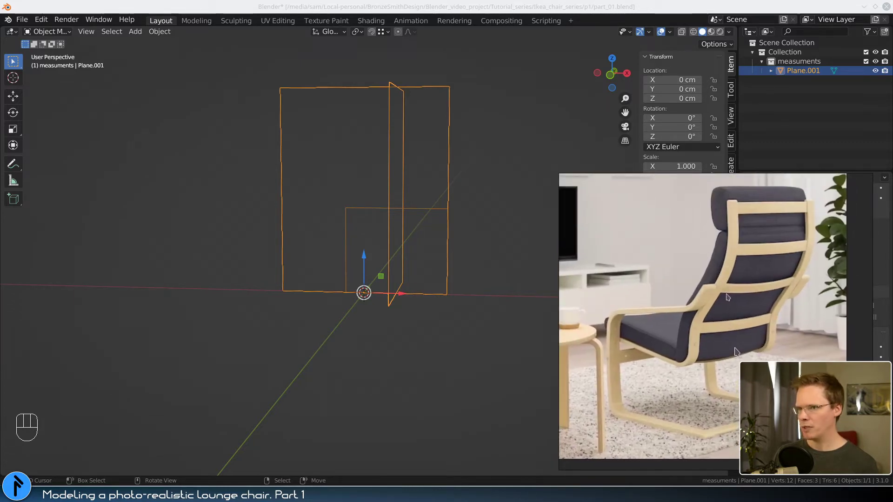
middle_click_drag(668, 412, 814, 448)
middle_click_drag(618, 339, 710, 337)
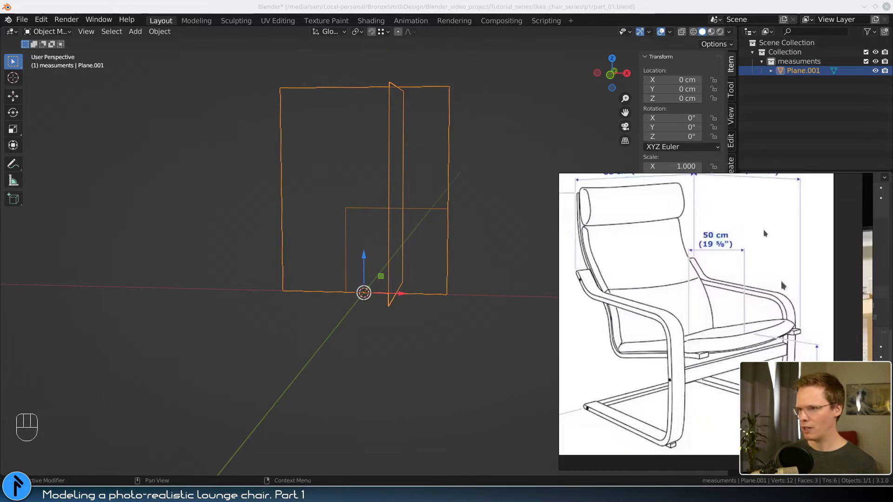
scroll(697, 275, "down", 2)
scroll(696, 279, "up", 4)
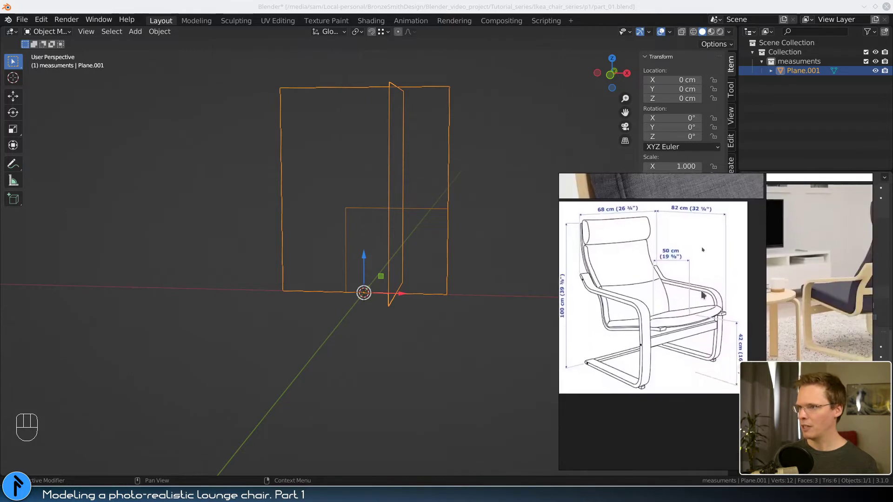
mouse_move(583, 304)
middle_mouse_down()
mouse_move(518, 305)
mouse_move(593, 295)
middle_mouse_up()
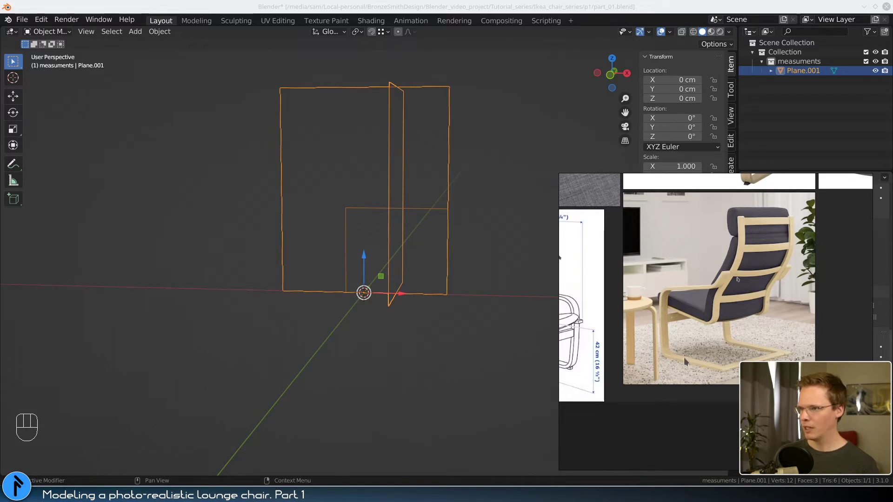
scroll(775, 343, "right", 3)
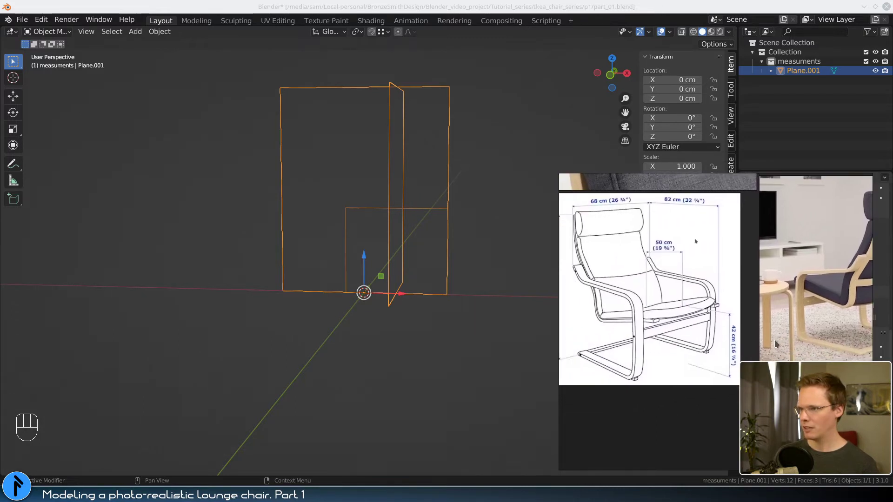
scroll(775, 343, "right", 2)
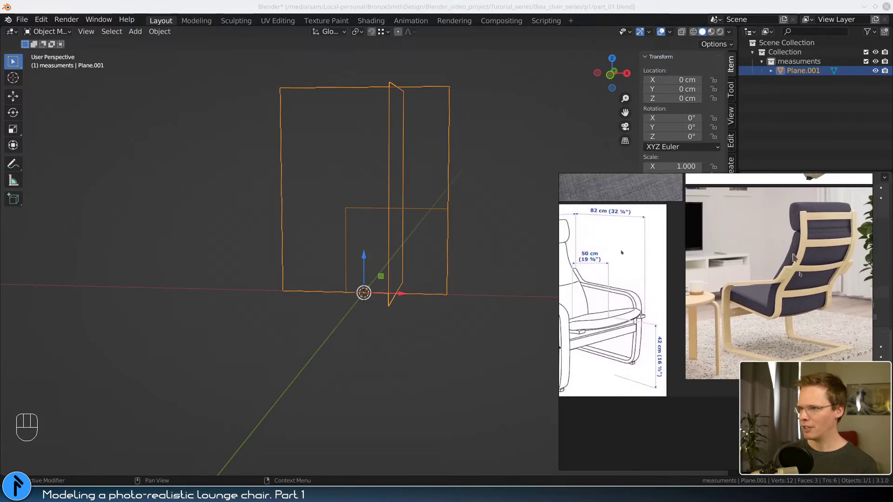
scroll(785, 306, "left", 1)
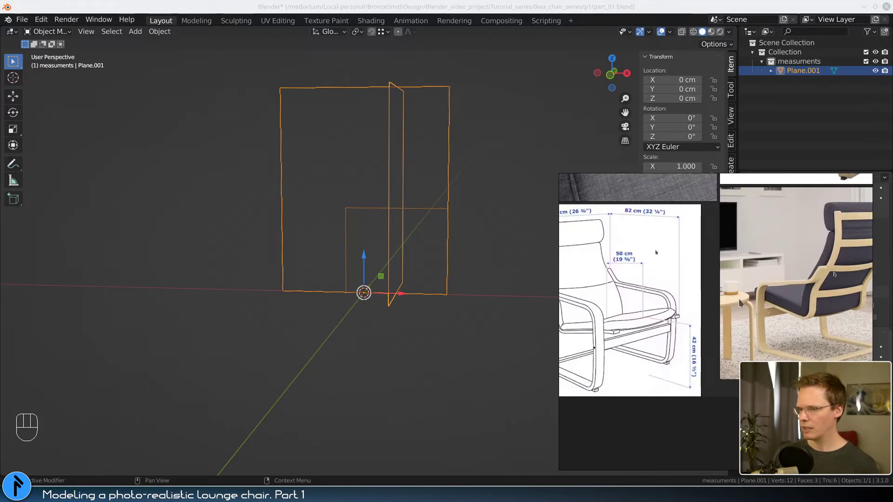
scroll(684, 305, "left", 1)
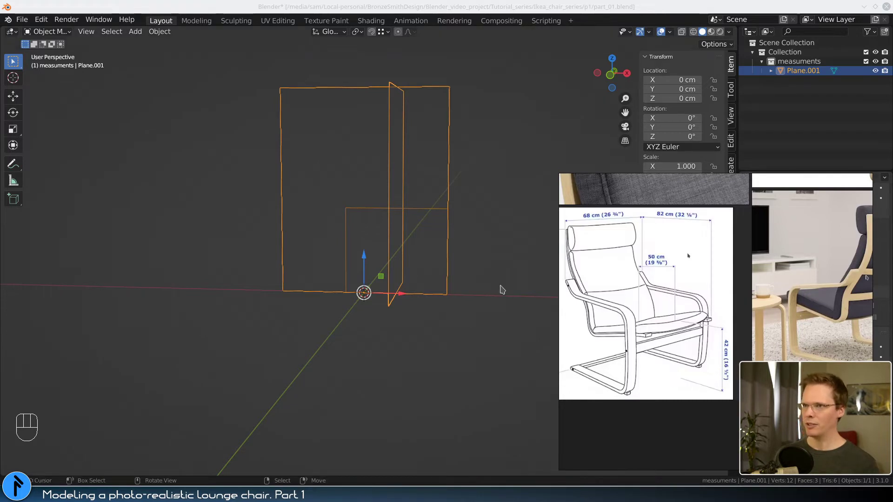
- Return to Blender and save the current file
left_click(536, 206)
left_click(22, 19)
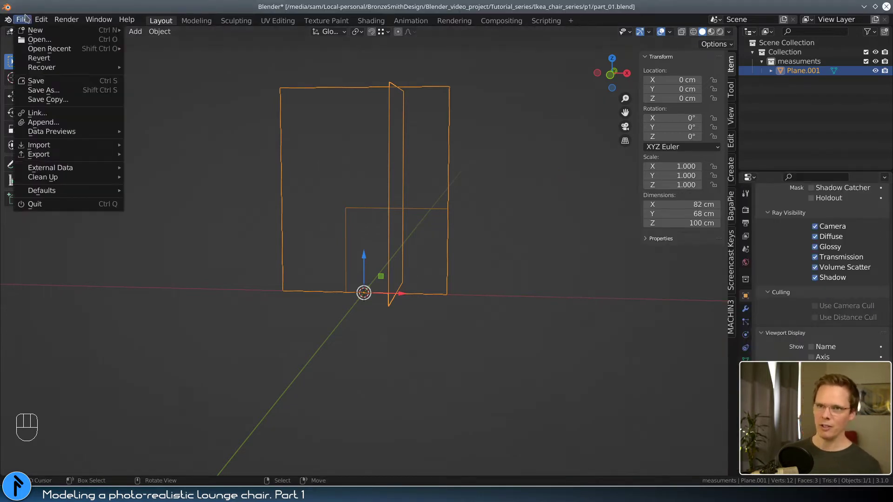
left_click(28, 83)
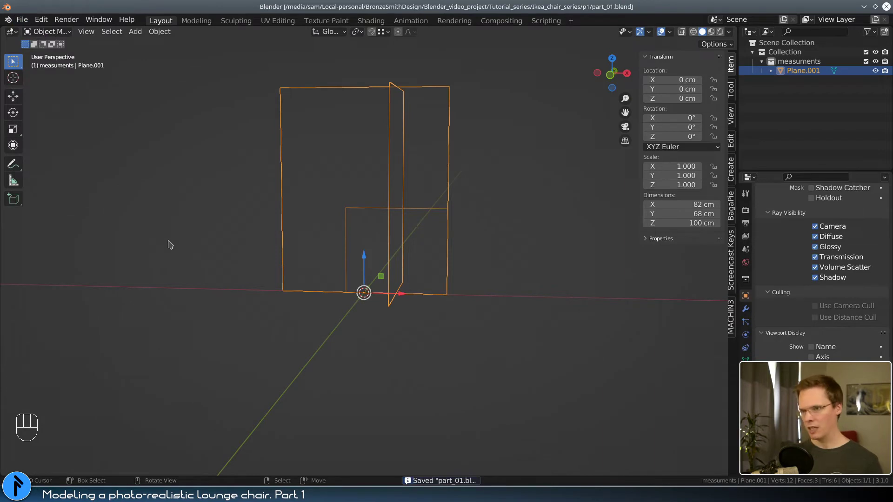
- Add a Bezier curve at the world origin
key("KP_1")
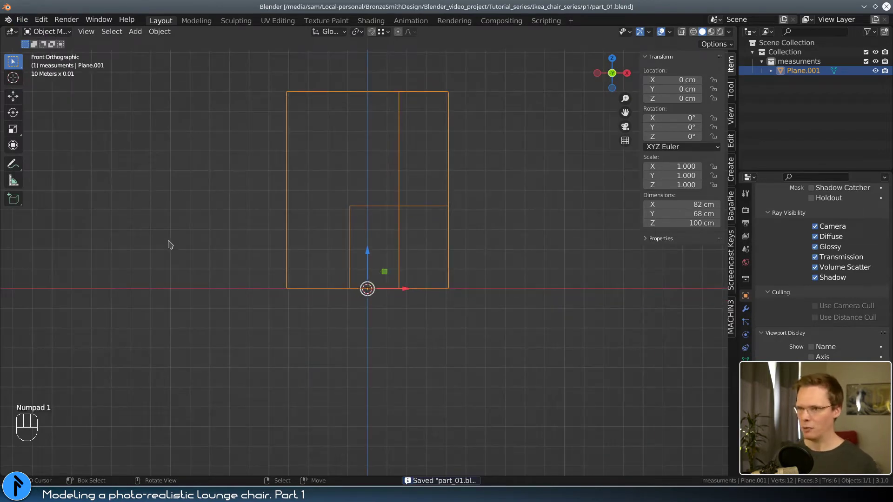
scroll(427, 285, "up", 2)
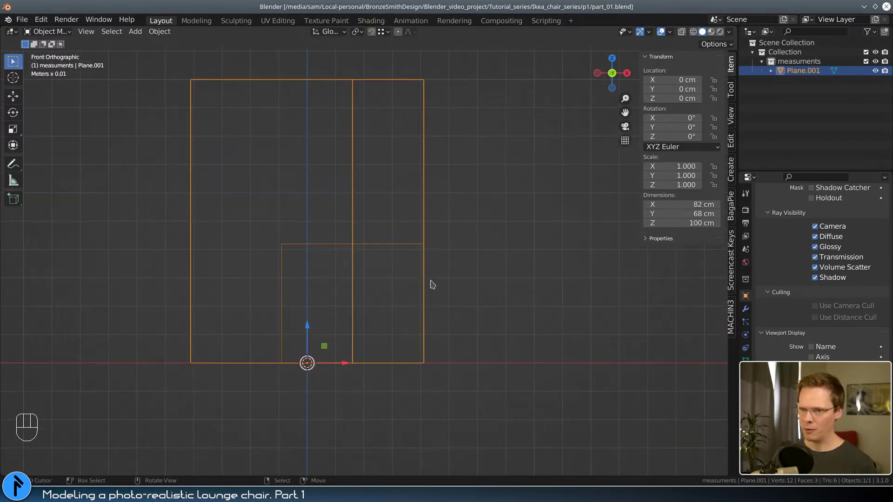
key("space")
mouse_move(362, 240)
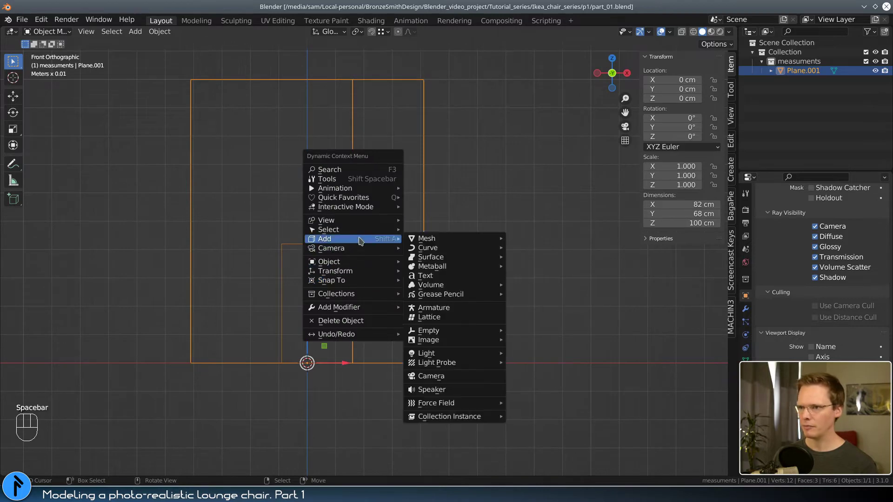
mouse_move(473, 251)
left_click(548, 252)
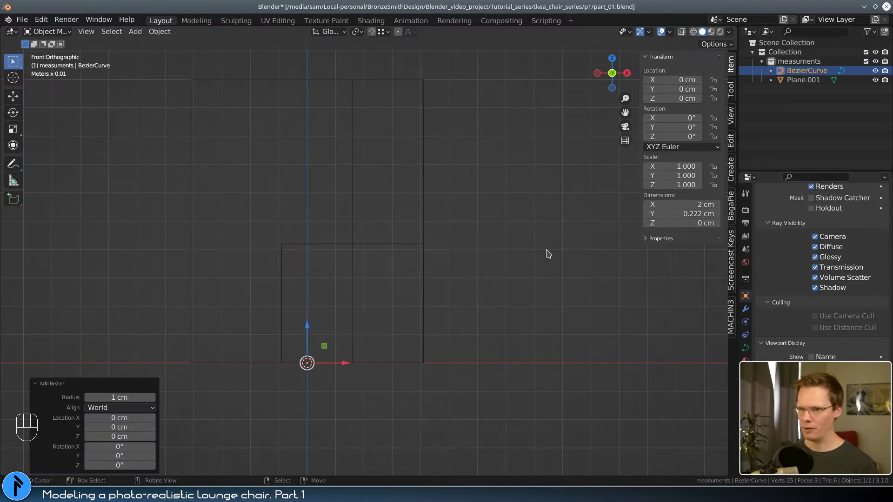
- Rotate the Bezier curve 90° about the global X axis so it stands upright
key("KP_Decimal")
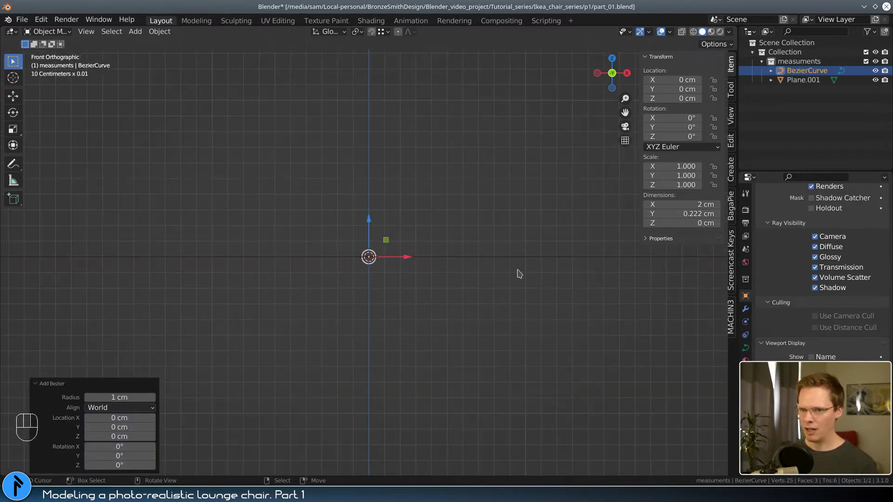
scroll(516, 293, "down", 3)
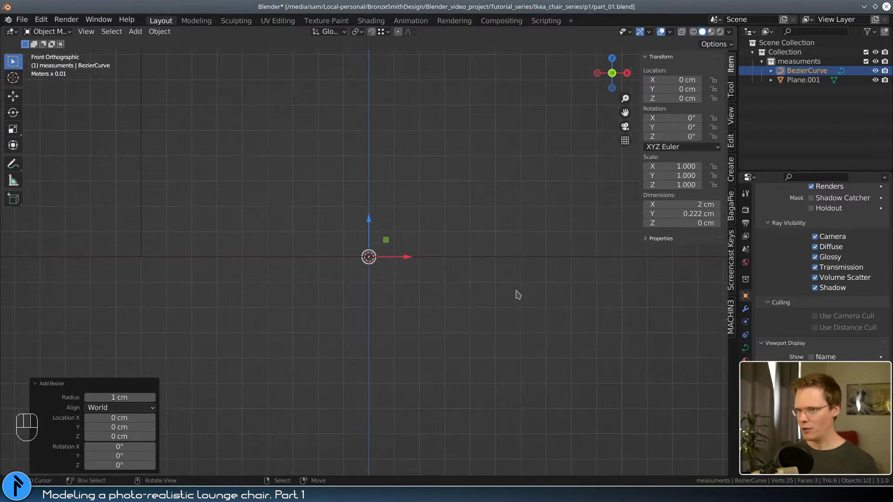
middle_click_drag(561, 265, 368, 352, "shift")
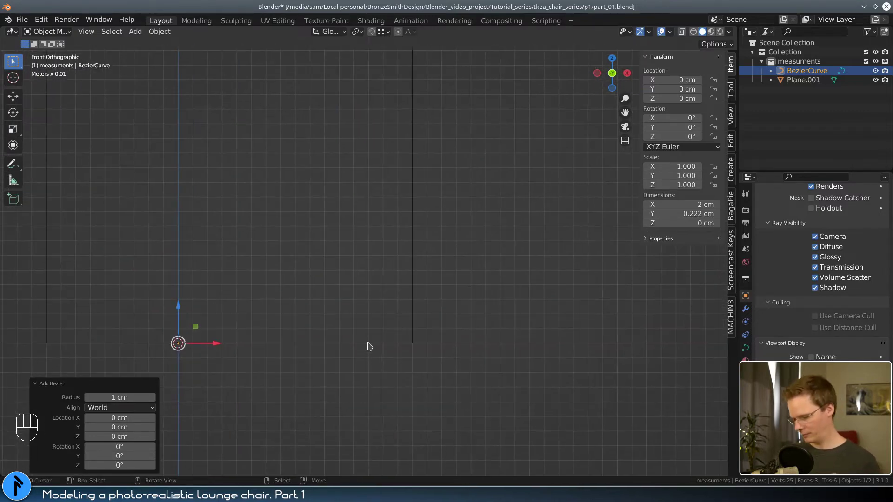
key("KP_Decimal")
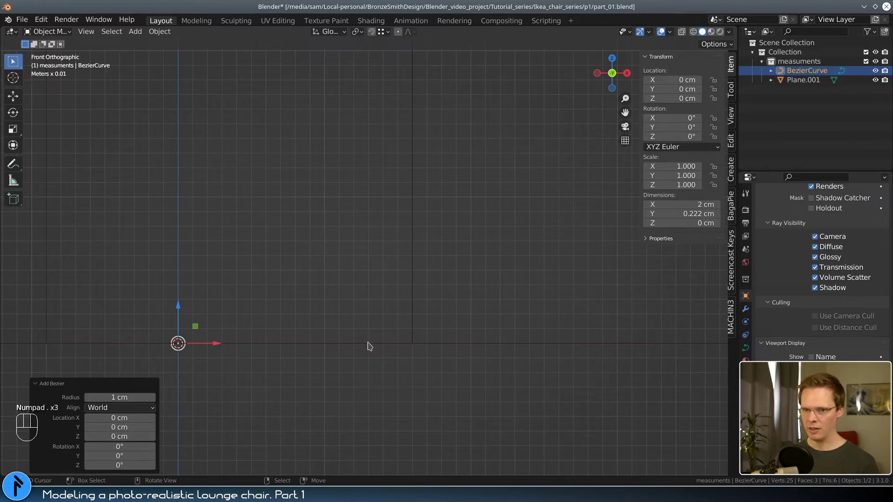
middle_click_drag(309, 361, 443, 338, "shift")
middle_click_drag(521, 316, 435, 322)
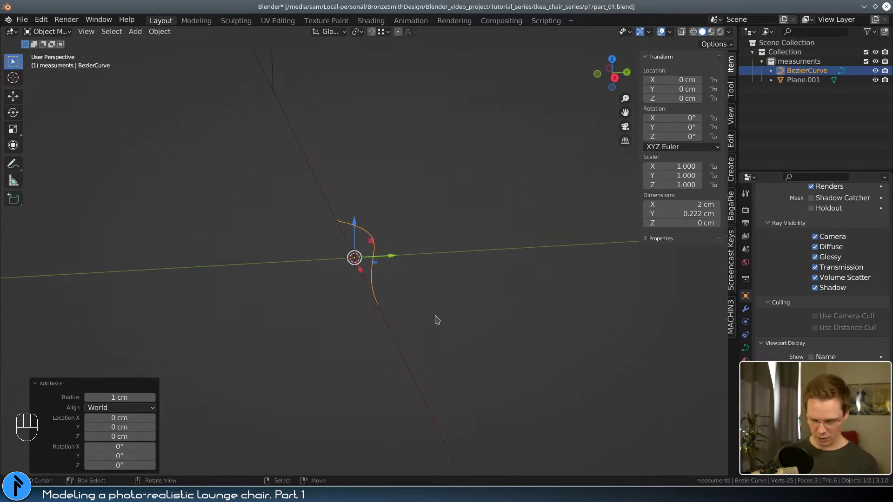
type("r90")
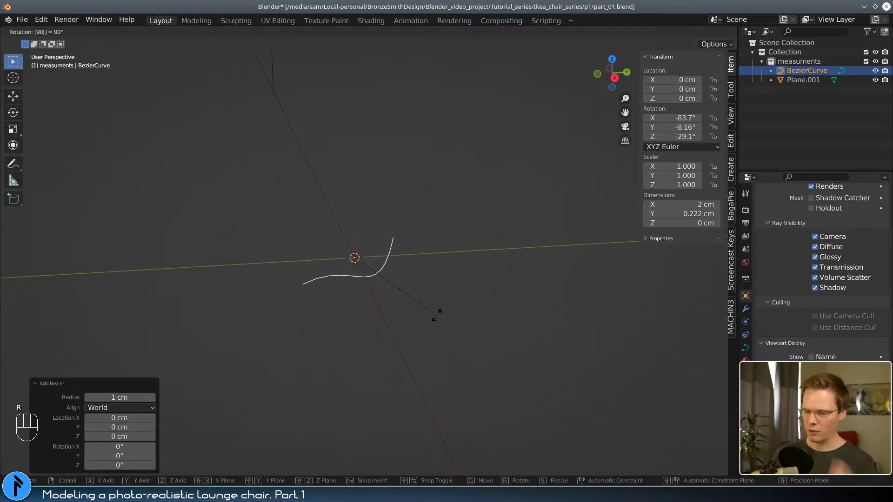
type("x")
key("Return")
middle_click_drag(348, 344, 402, 324)
- In Edit Mode, separate the curve's control points and place the first at the side plane's ground-level corner farthest from the seat plane
key("KP_1")
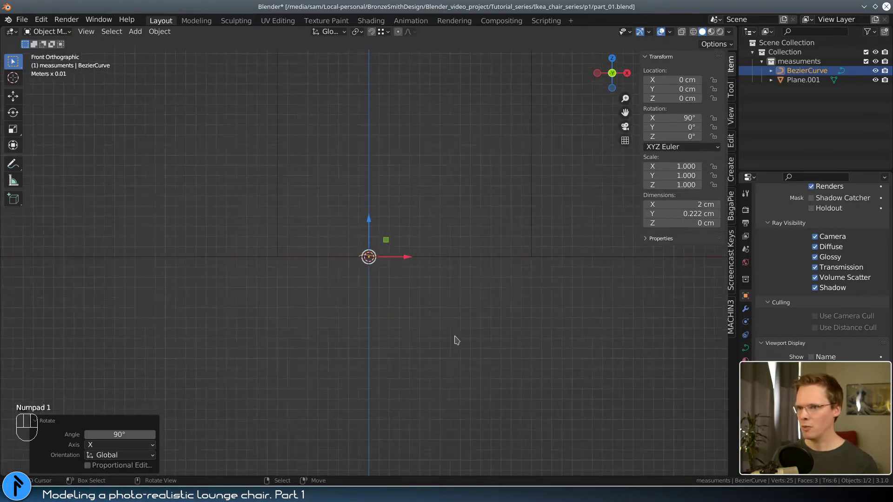
middle_click_drag(481, 294, 459, 328, "shift")
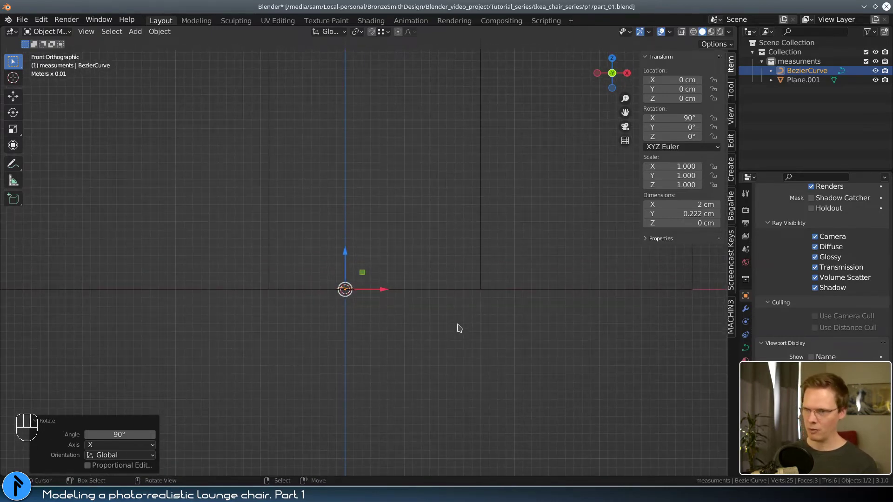
key("Tab")
left_click(341, 285)
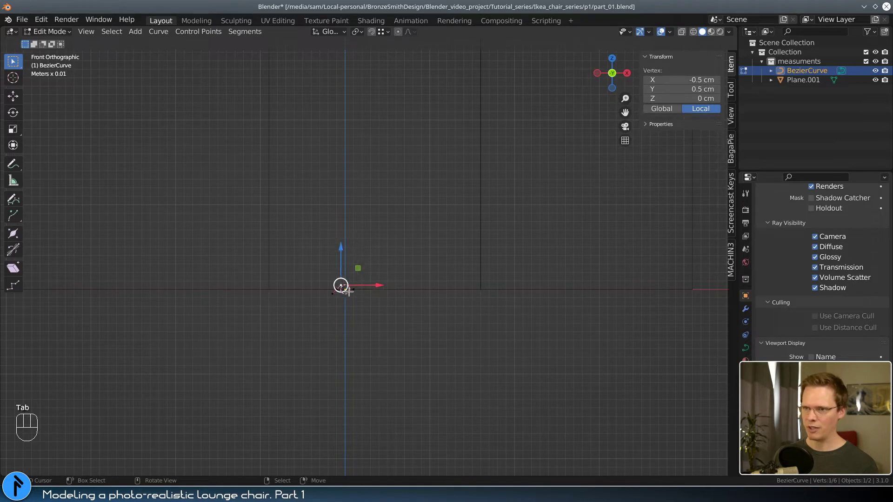
left_click(341, 286)
left_click_drag(339, 288, 287, 51)
left_click(354, 290)
left_click_drag(373, 272, 269, 255)
scroll(440, 185, "down", 3)
middle_click_drag(441, 185, 492, 200, "shift")
left_click_drag(372, 269, 198, 278)
left_click(210, 293)
- Move the second control point to ground level near the seat-side corner, at about X 38.3 cm, and check the reference drawing
left_click(374, 164)
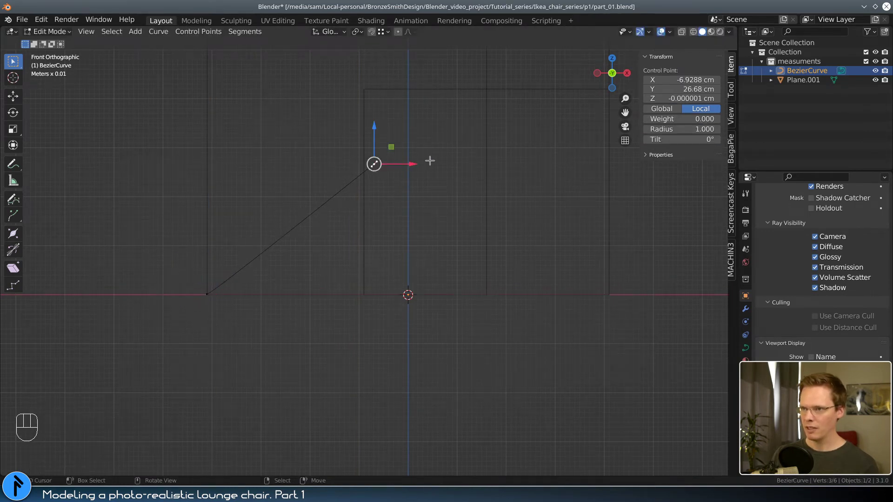
left_click_drag(392, 147, 608, 287)
key("alt+Tab")
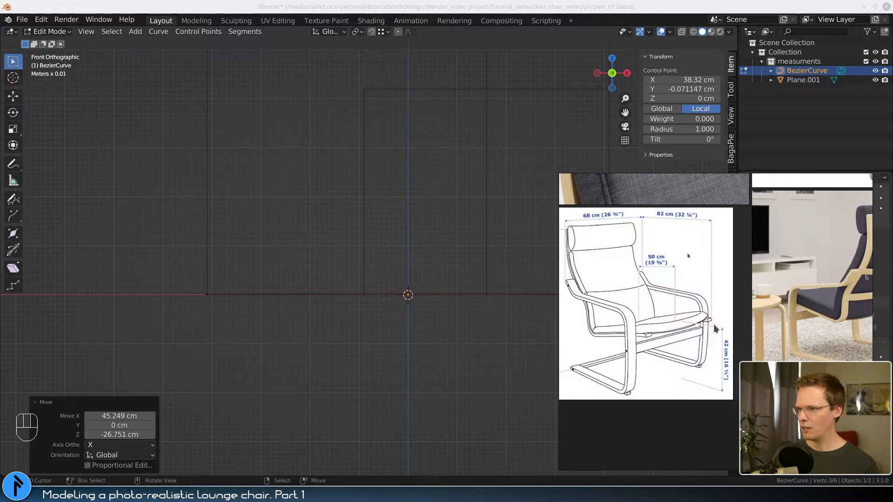
middle_click_drag(656, 324, 688, 328)
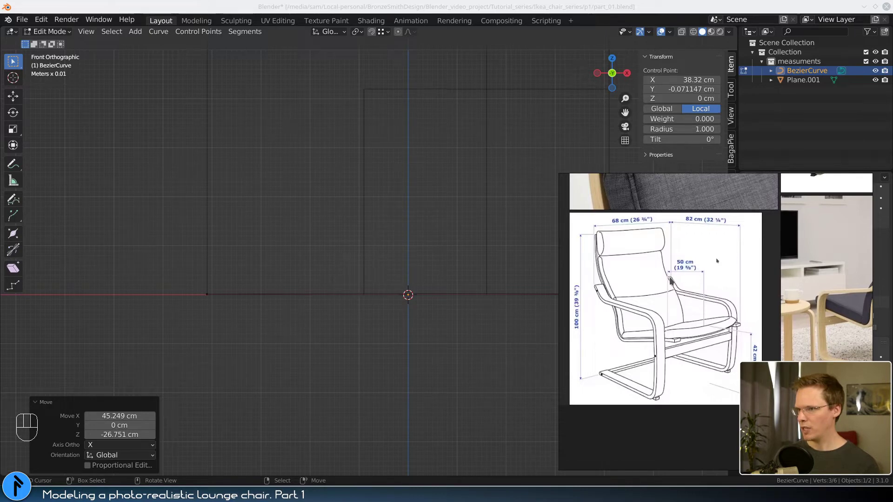
left_click(526, 4)
- Move the second control point's outer handle up to ground level at about X 39.9 cm to flatten the handle line
middle_click_drag(560, 311, 405, 321, "shift")
scroll(465, 347, "up", 5)
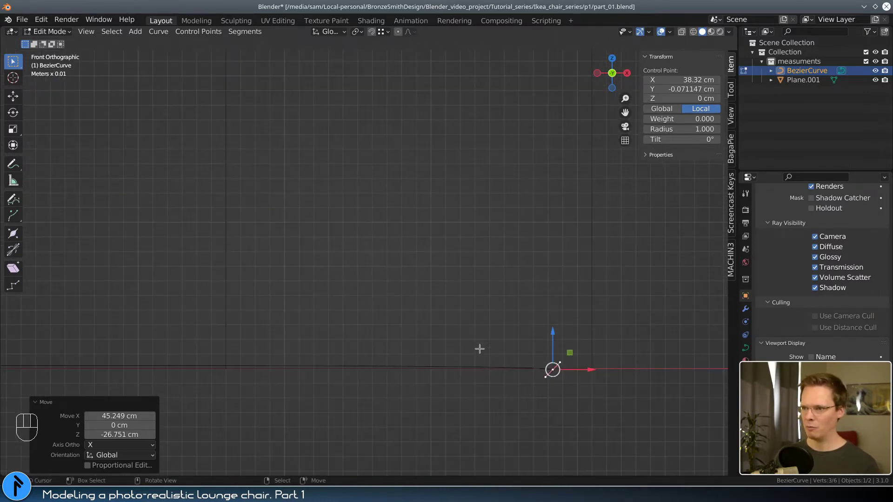
scroll(532, 375, "up", 2)
scroll(532, 375, "down", 2)
middle_click_drag(552, 413, 483, 367, "shift")
left_click(484, 367)
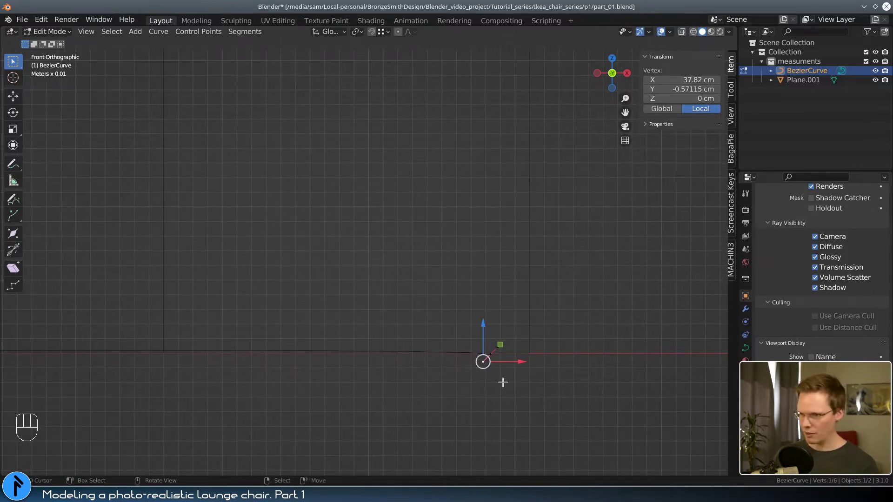
key("g")
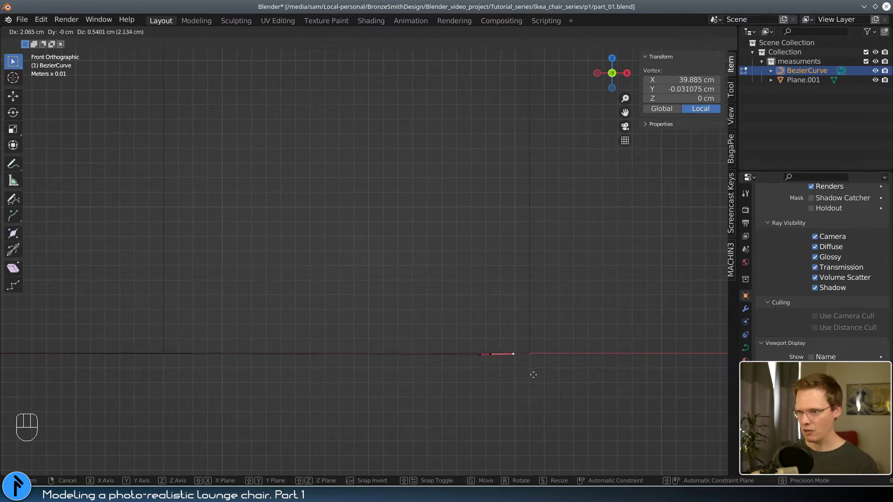
left_click(527, 373)
- Move the second control point back along the ground to about X 37 cm and raise its outer handle by about 0.032 cm
left_click(490, 354)
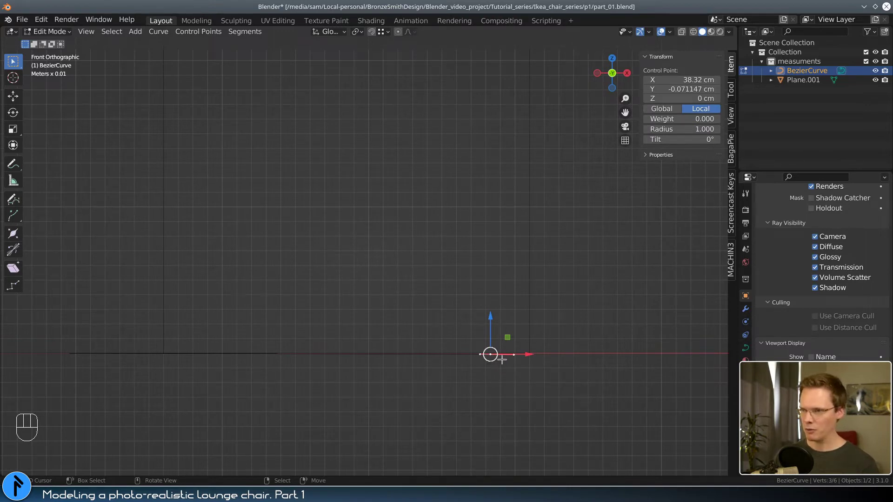
key("g")
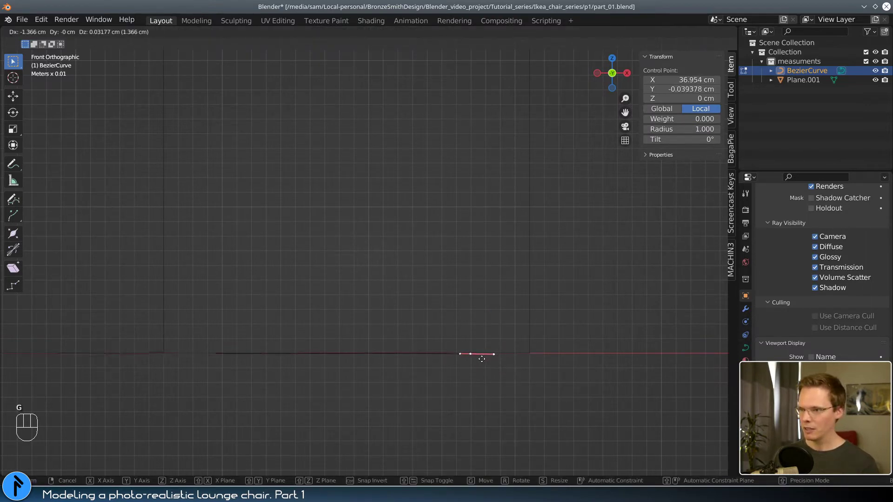
left_click(479, 359)
left_click(493, 359)
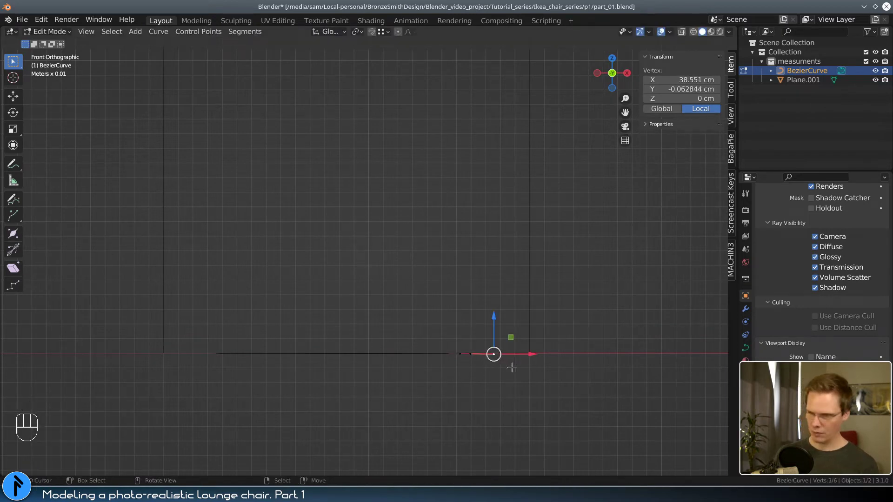
key("g")
left_click(512, 367)
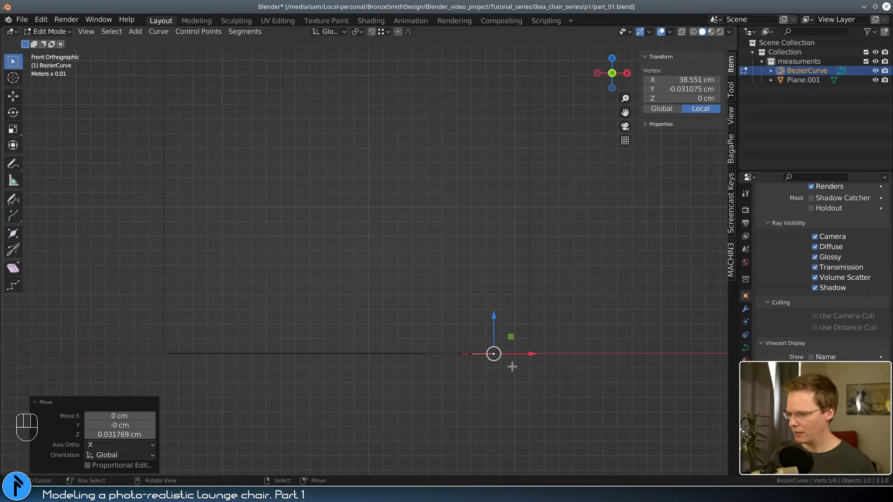
- Edit the measurement mesh and add one vertical loop cut to the seat-height face at about X 37 cm, with factor -0.840
scroll(556, 267, "down", 6)
middle_click_drag(484, 287, 500, 312, "shift")
scroll(507, 339, "up", 5)
middle_click_drag(578, 348, 468, 313, "shift")
key("Tab")
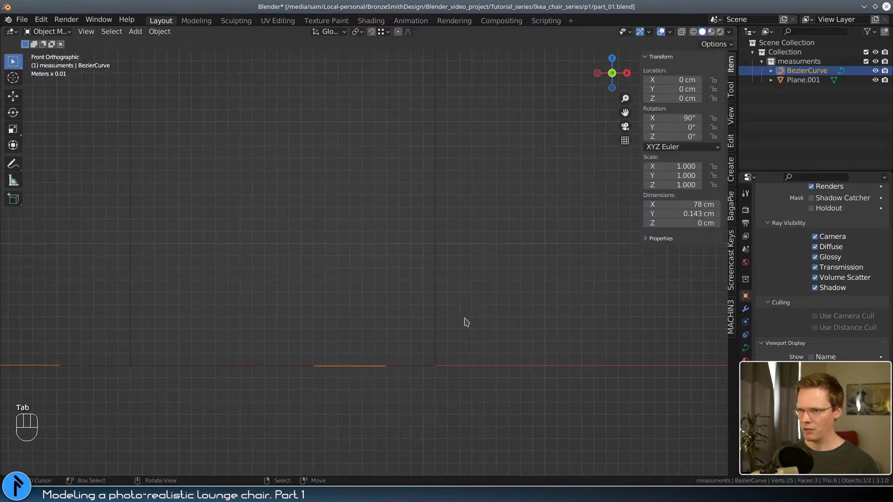
left_click(441, 313)
key("Tab")
scroll(460, 307, "down", 5)
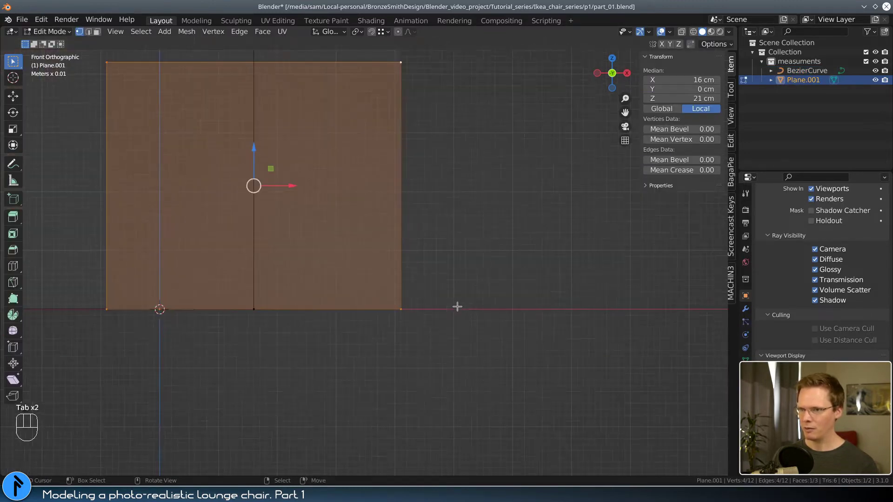
key("ctrl+r")
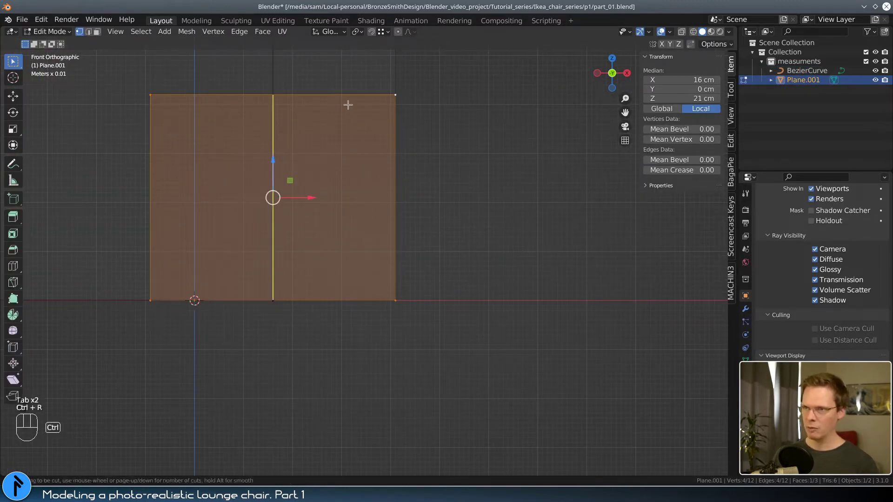
left_click(343, 97)
left_click(447, 112)
scroll(448, 139, "up", 3)
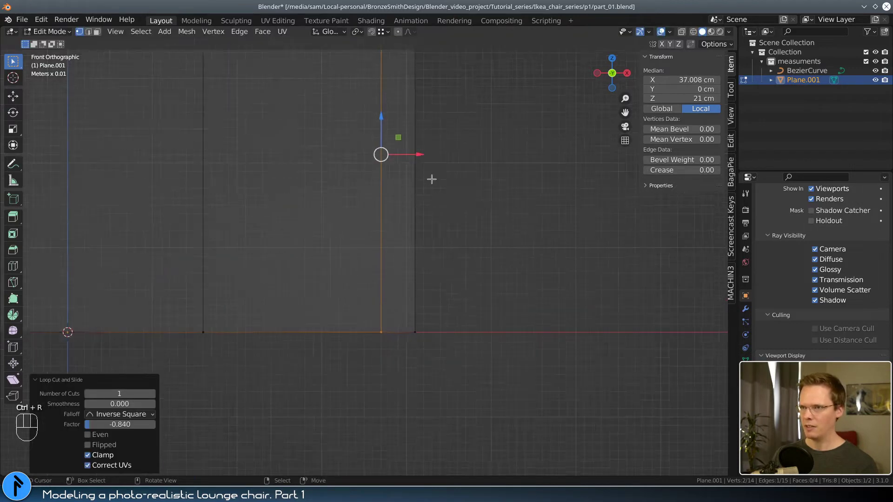
middle_click_drag(464, 183, 438, 274, "shift")
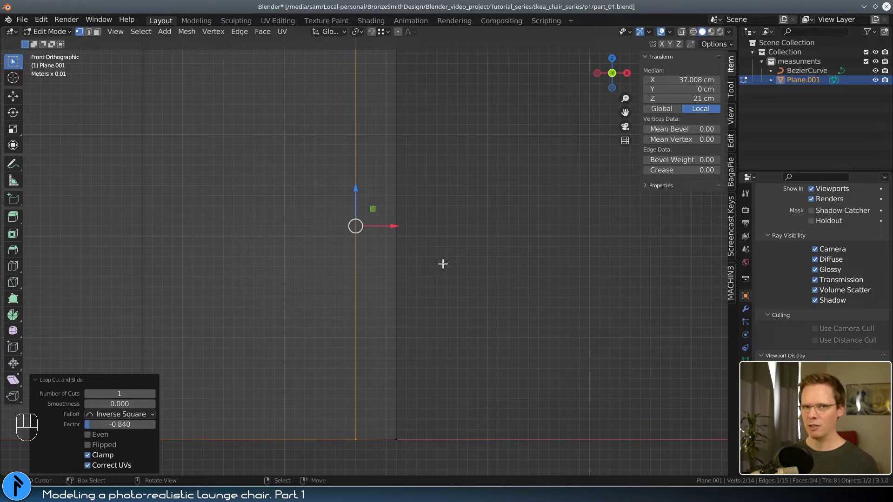
scroll(444, 262, "down", 3)
- Search the add-on preferences for "measure" and check whether the MeasureIt add-on is enabled
key("Tab")
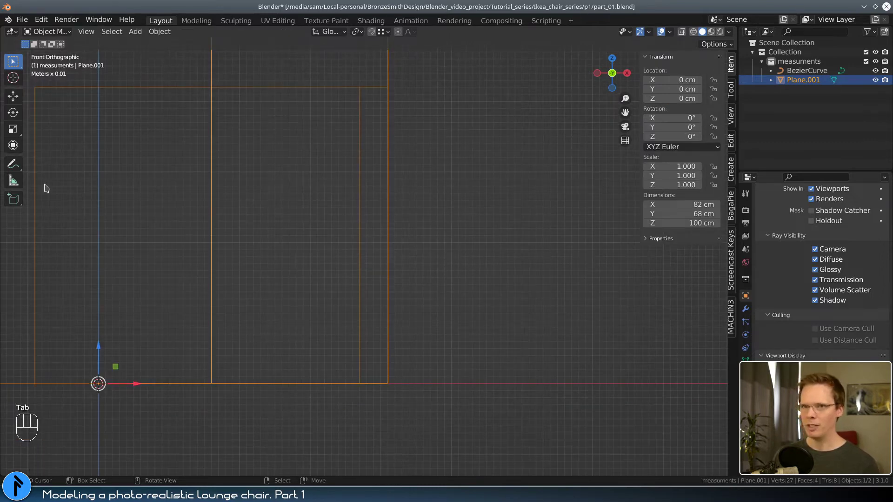
left_click(28, 18)
mouse_move(41, 19)
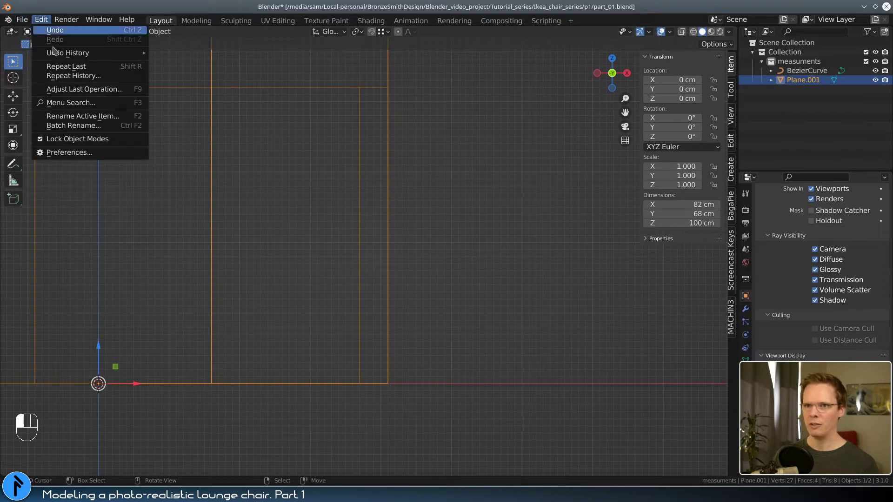
left_click(75, 154)
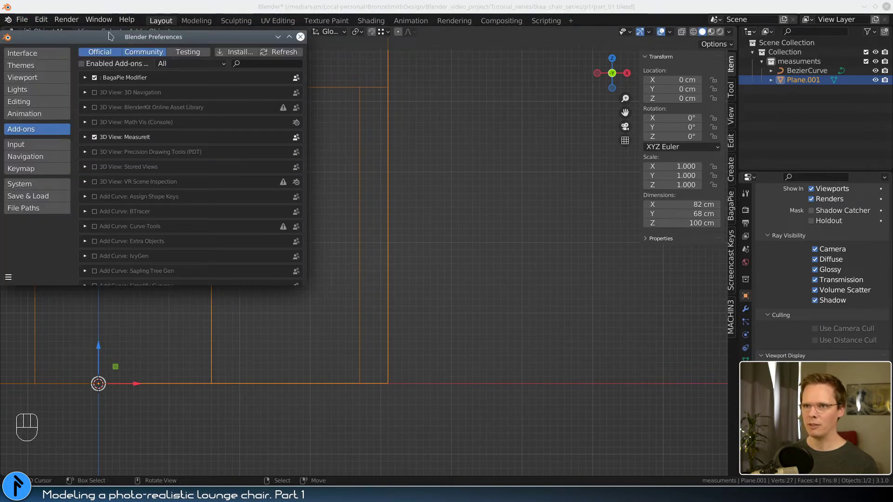
left_click_drag(111, 37, 140, 54)
left_click(274, 81)
type("measure")
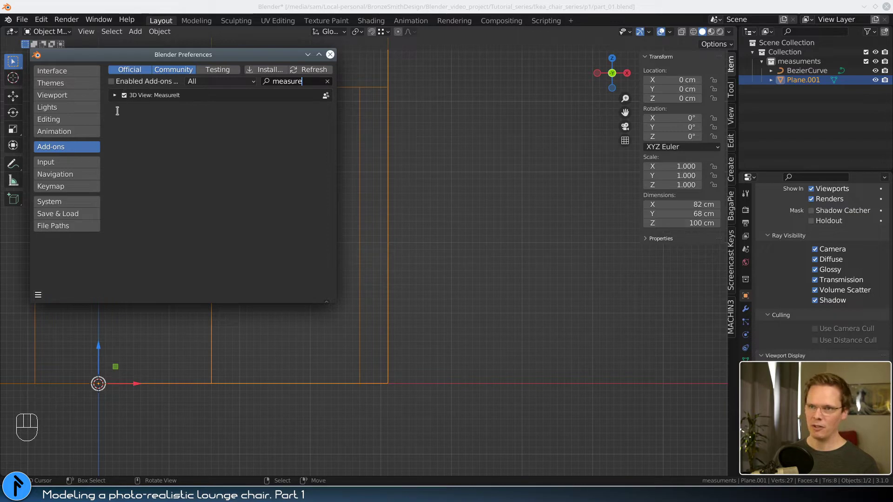
left_click(115, 96)
left_click(116, 96)
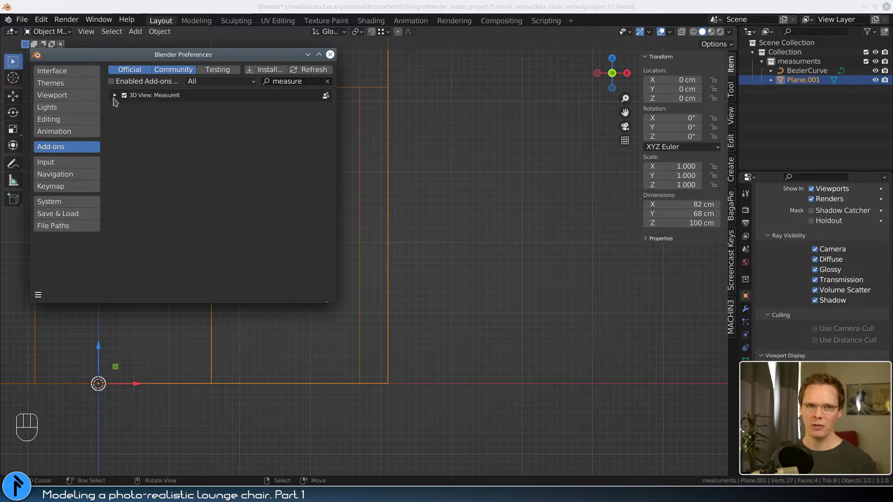
left_click(330, 54)
- Look through the render, output, view layer and scene properties, and check the scene's unit system options
scroll(484, 326, "up", 2)
middle_click_drag(470, 353, 419, 202, "shift")
scroll(410, 209, "up", 1)
scroll(822, 355, "up", 8)
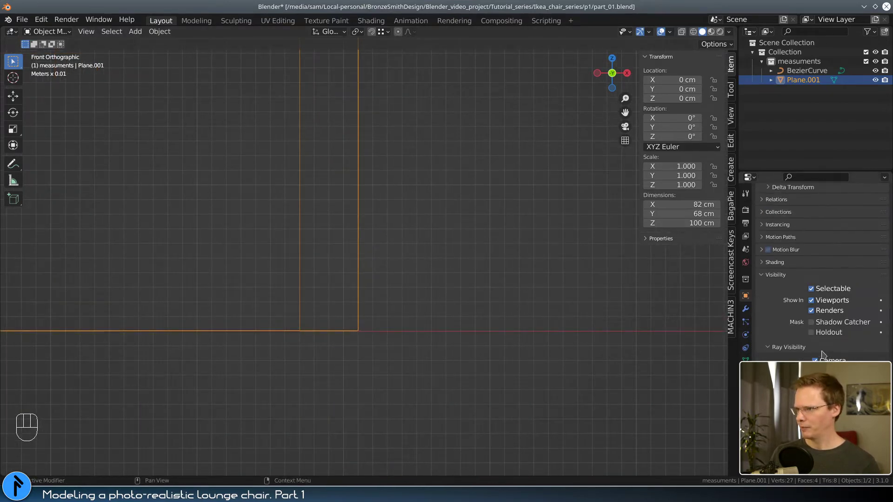
scroll(822, 356, "up", 1)
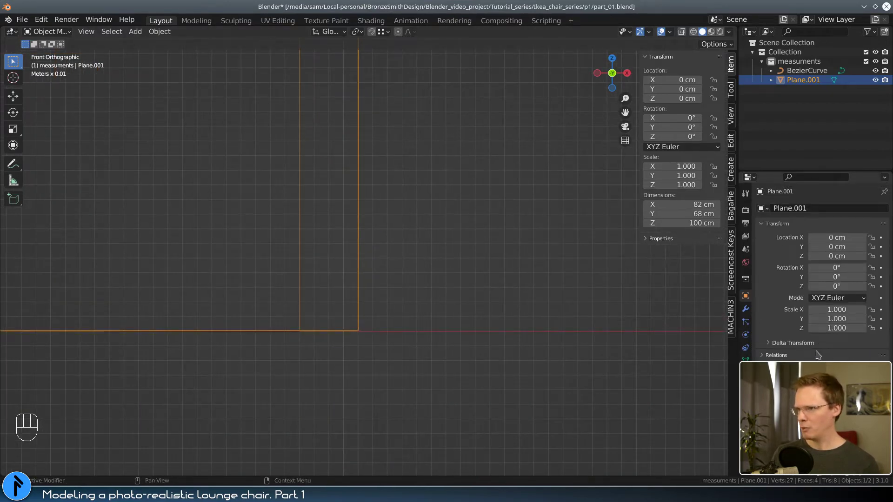
left_click(746, 213)
scroll(774, 263, "down", 3)
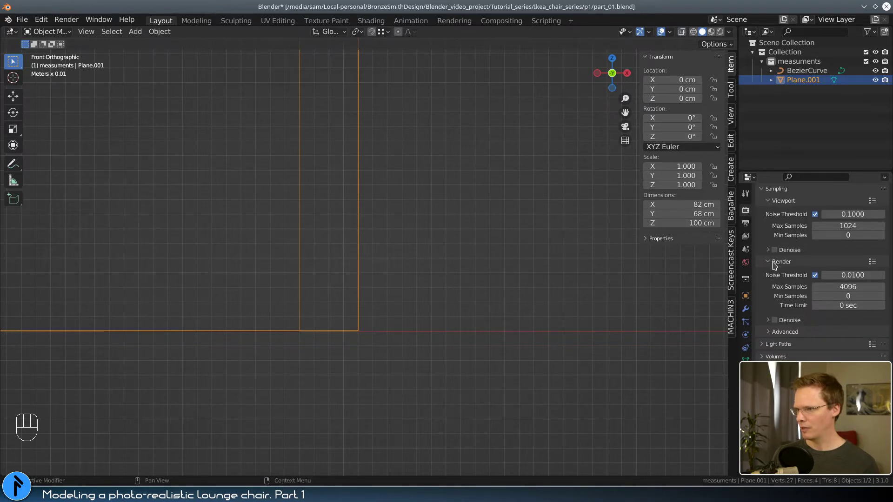
left_click(746, 225)
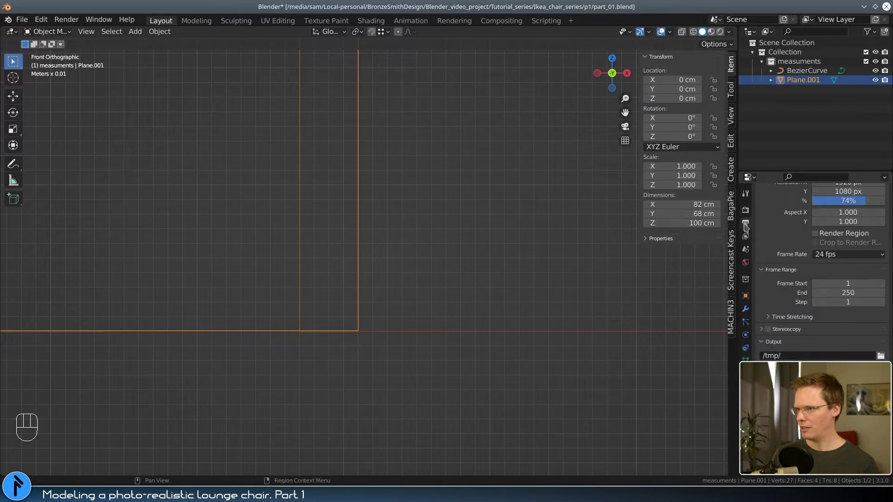
scroll(775, 258, "up", 2)
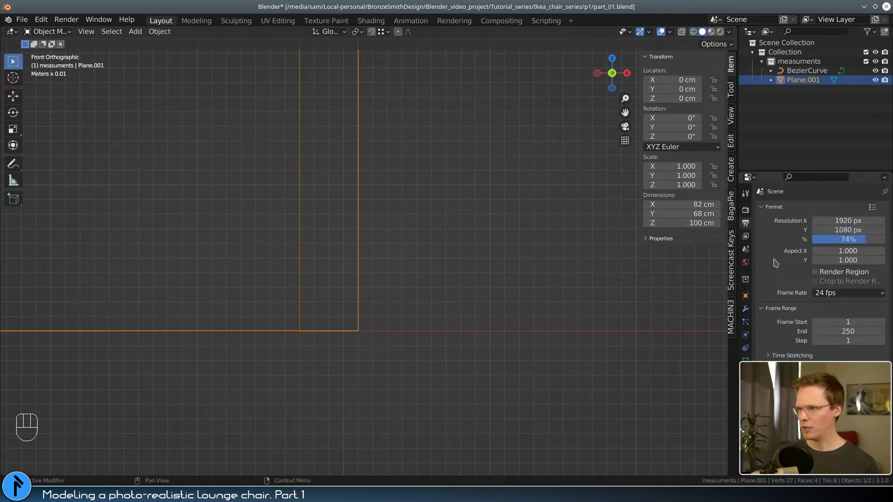
scroll(775, 264, "down", 2)
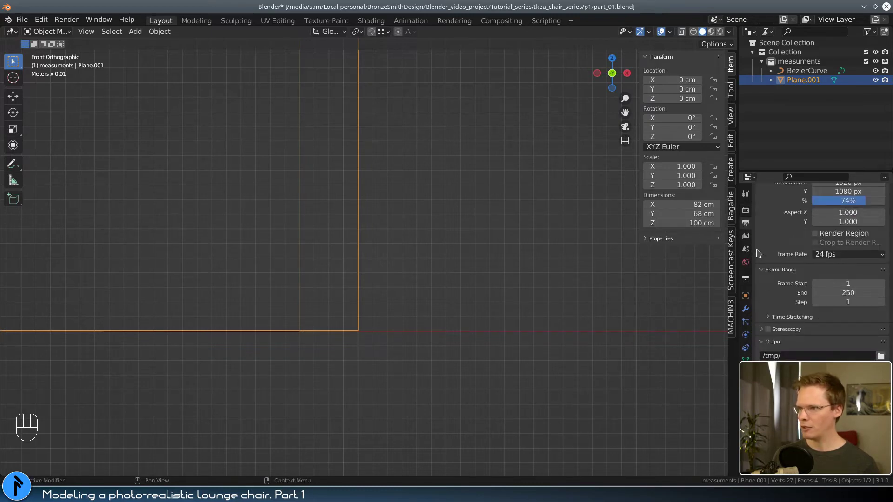
left_click(745, 236)
scroll(765, 277, "down", 7)
scroll(769, 282, "down", 3)
scroll(771, 283, "up", 11)
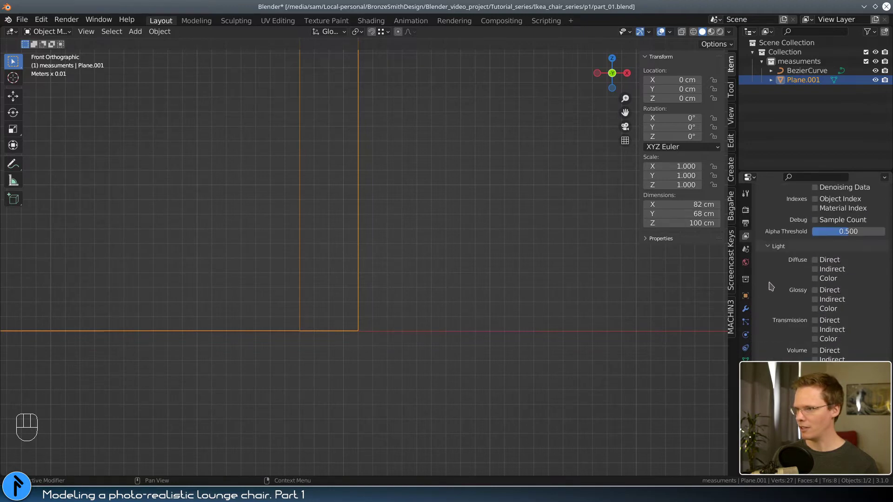
left_click(745, 249)
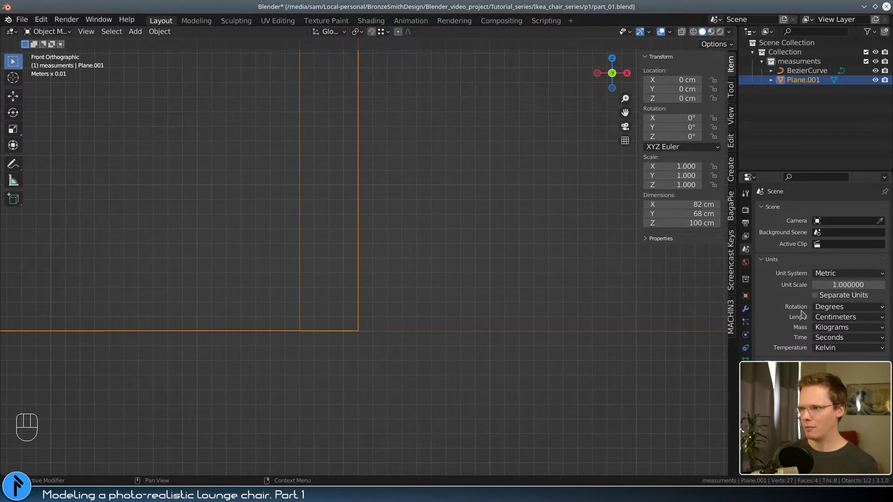
left_click(832, 274)
left_click(832, 273)
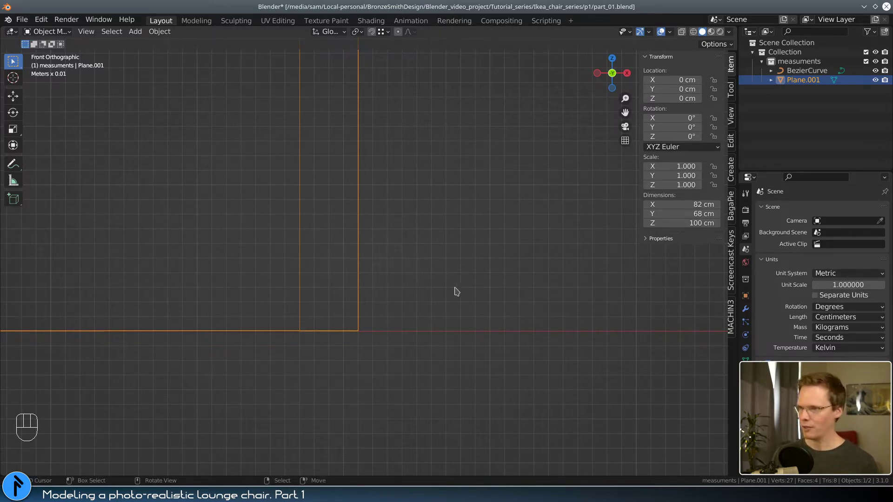
- Add a MeasureIt segment between the measurement plane's seat-side ground corner and the loop cut's ground-level vertex
key("Tab")
left_click(372, 332)
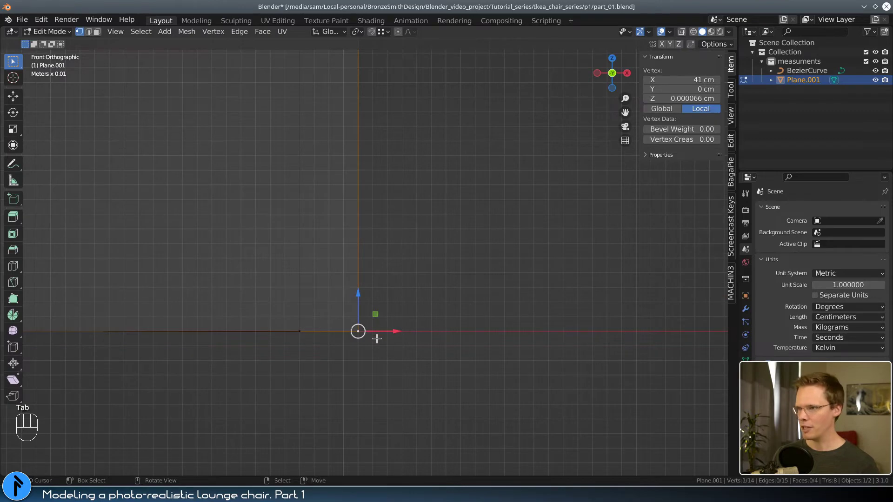
left_click(848, 274)
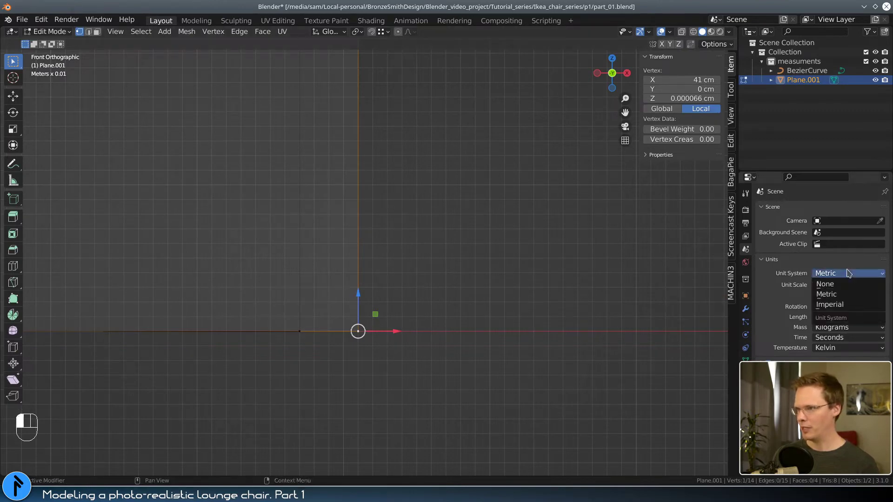
left_click(847, 275)
left_click(300, 331, "shift")
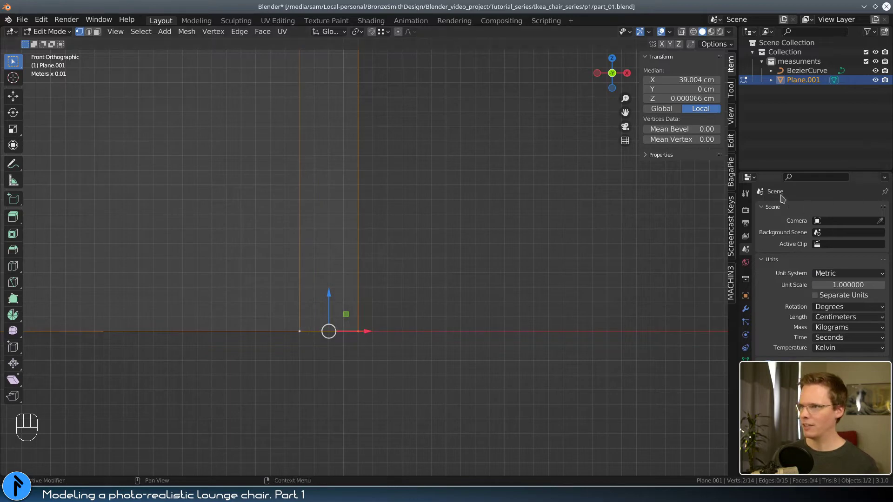
left_click(731, 116)
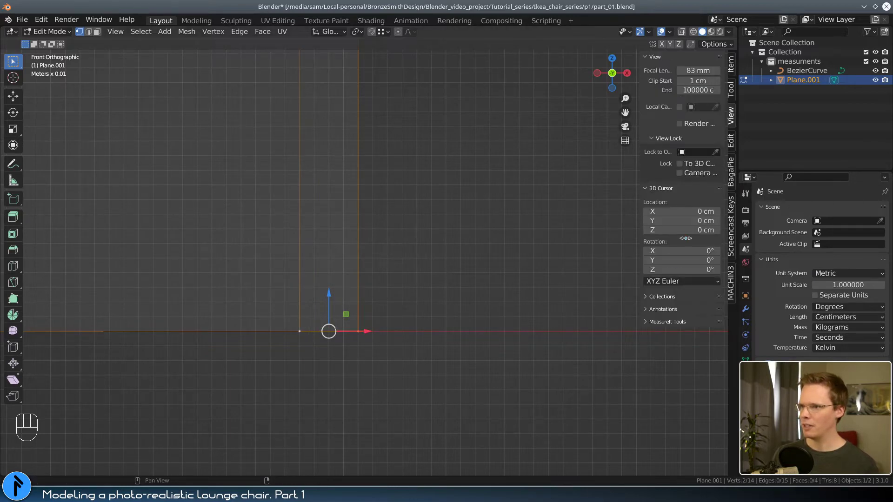
left_click(645, 322)
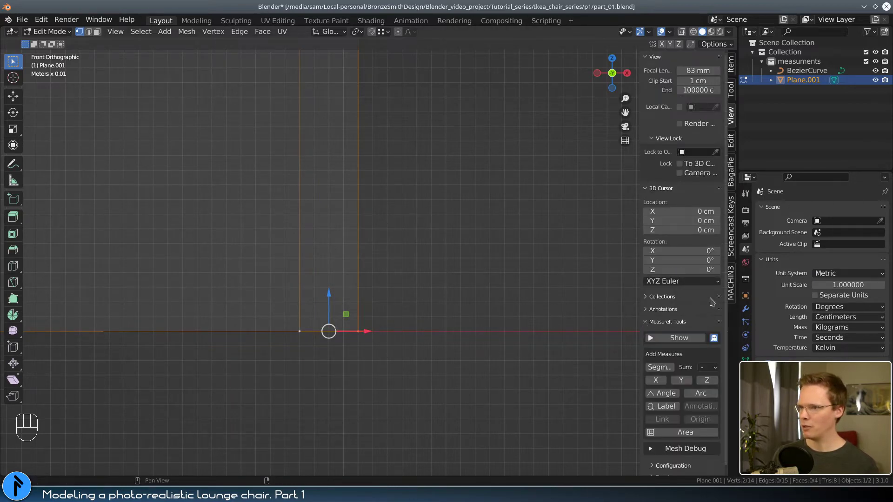
scroll(646, 302, "down", 1)
left_click_drag(639, 288, 596, 288)
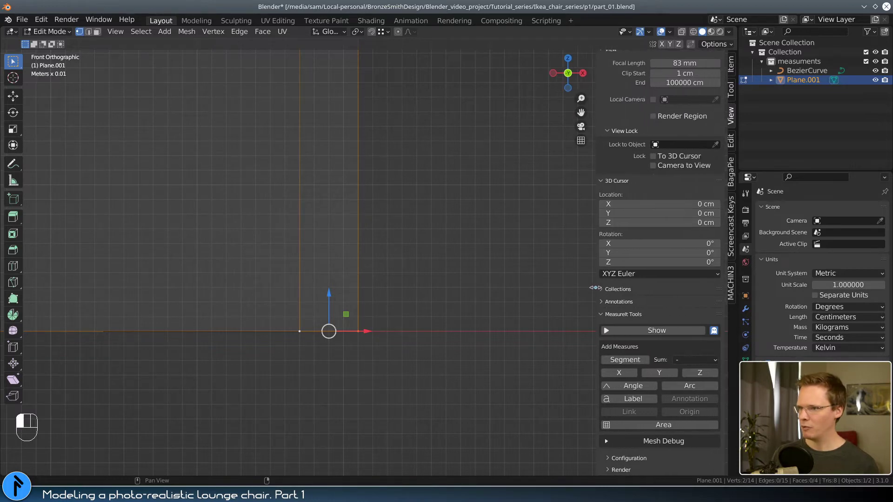
left_click(624, 361)
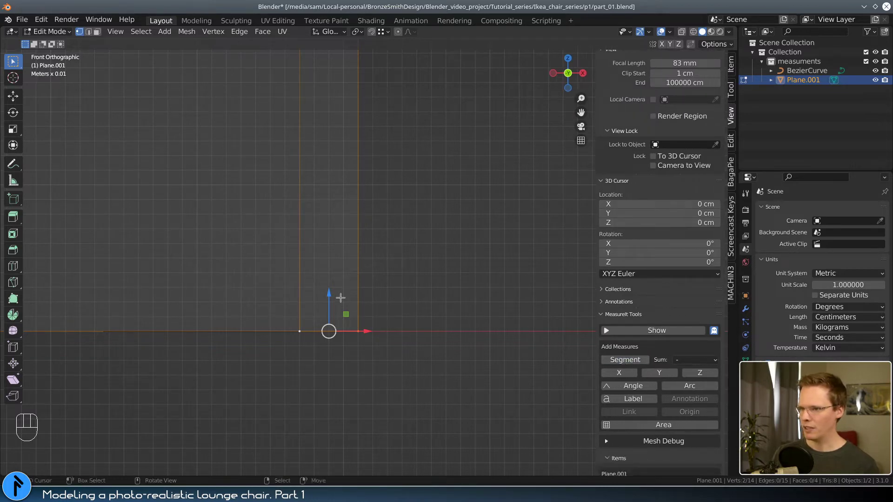
- Show the MeasureIt measurements in the viewport and examine the new segment's label
left_click(656, 331)
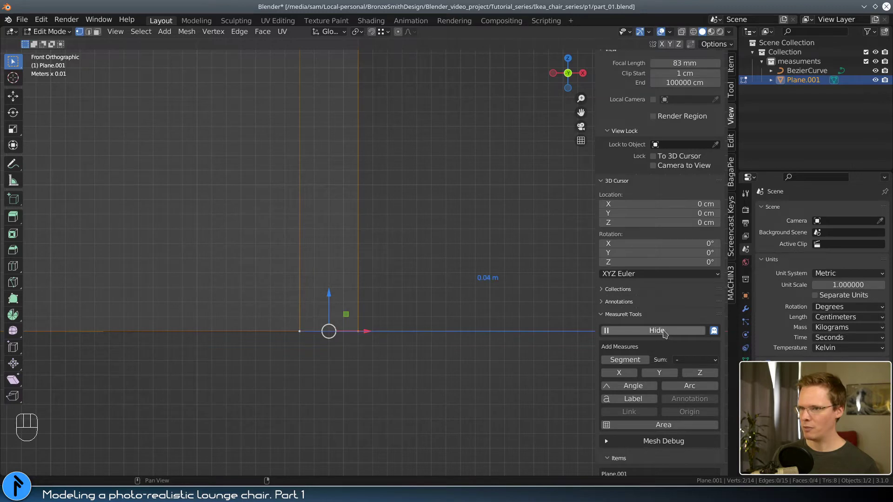
scroll(444, 338, "down", 2)
middle_click_drag(482, 331, 462, 329, "shift")
scroll(439, 327, "up", 3)
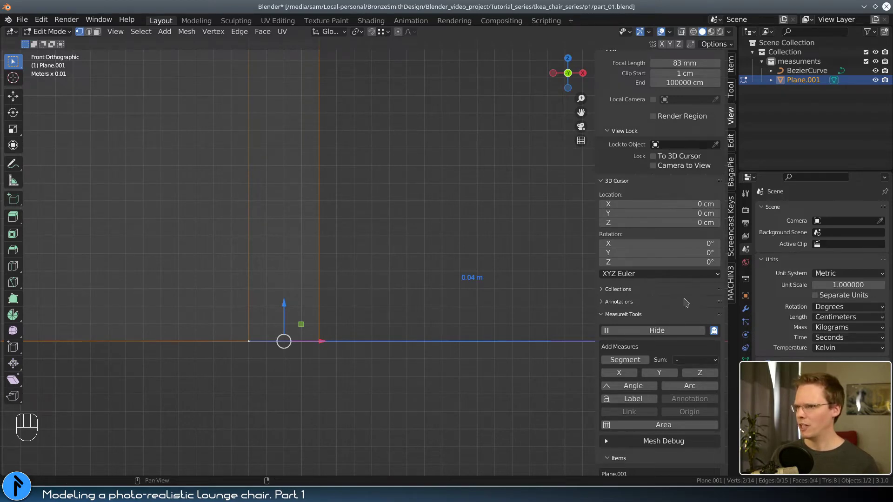
- Switch the MeasureIt units to centimetres and expand the settings of the plane's segment measurement
scroll(686, 302, "down", 4)
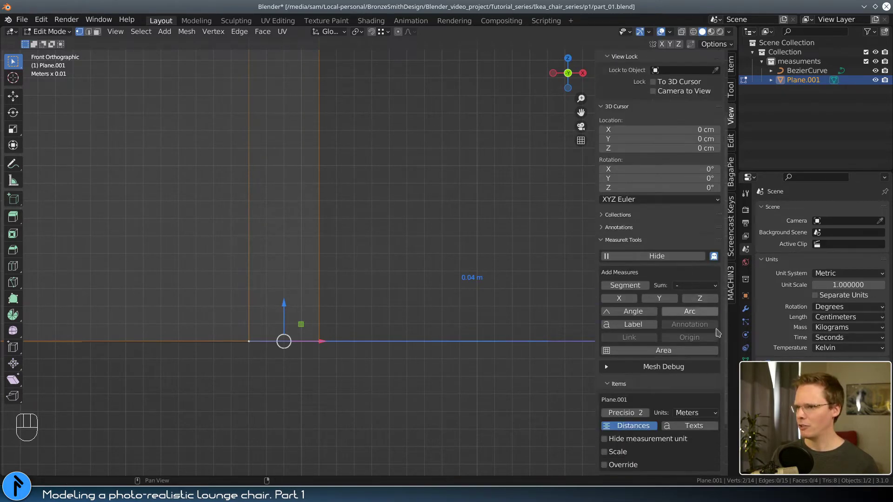
left_click(696, 413)
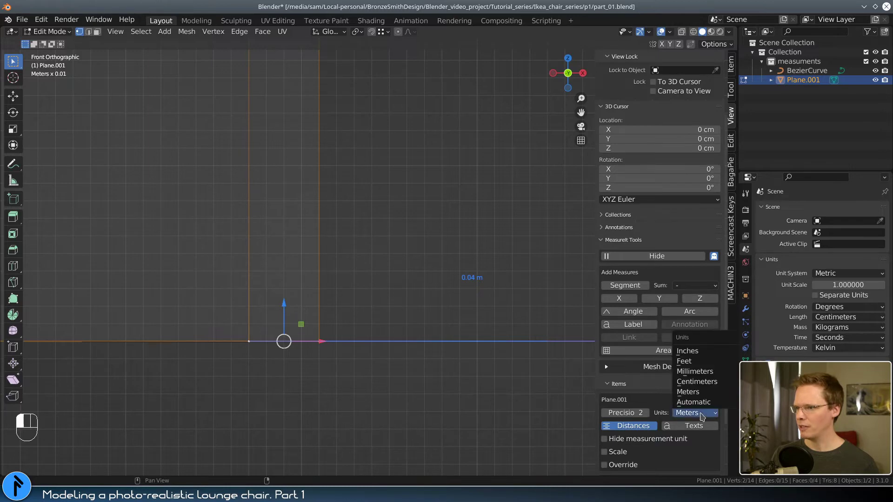
left_click(700, 382)
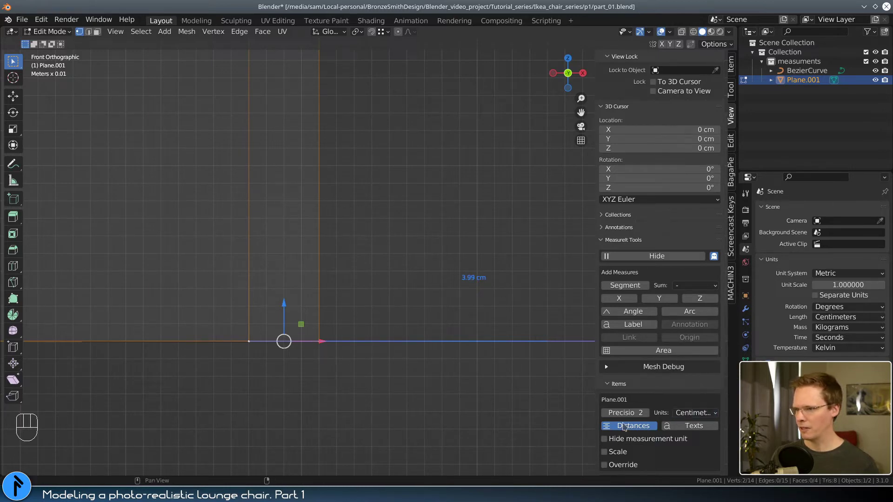
scroll(684, 391, "down", 3)
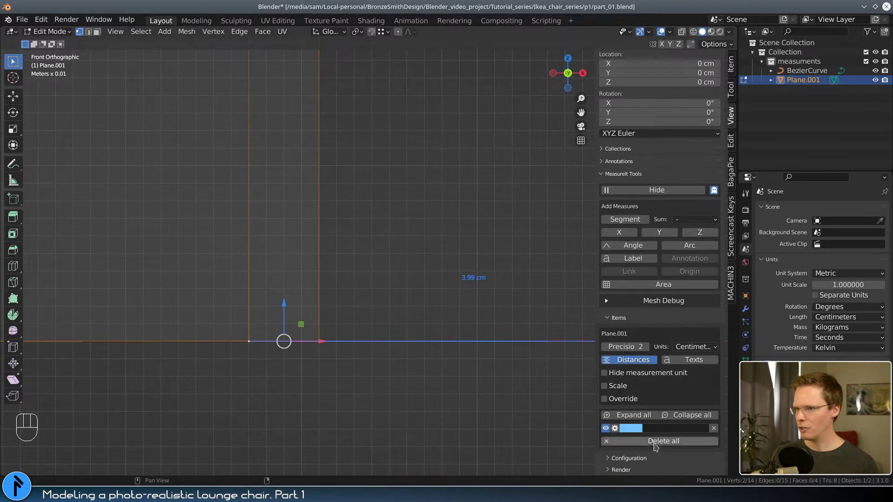
left_click(616, 429)
scroll(673, 399, "down", 4)
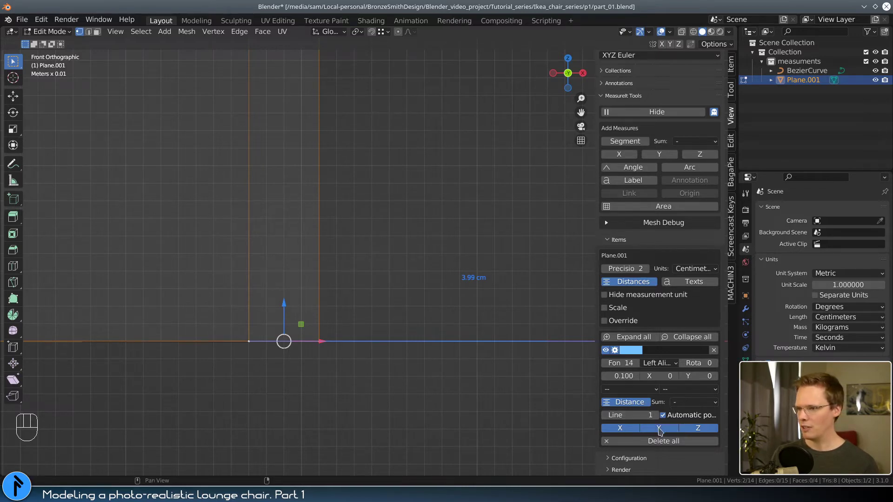
scroll(625, 376, "up", 1, "ctrl")
- Try placing the segment's label closer to the measured edge with a distance of 0 and a Y text offset of 1
left_click(625, 376)
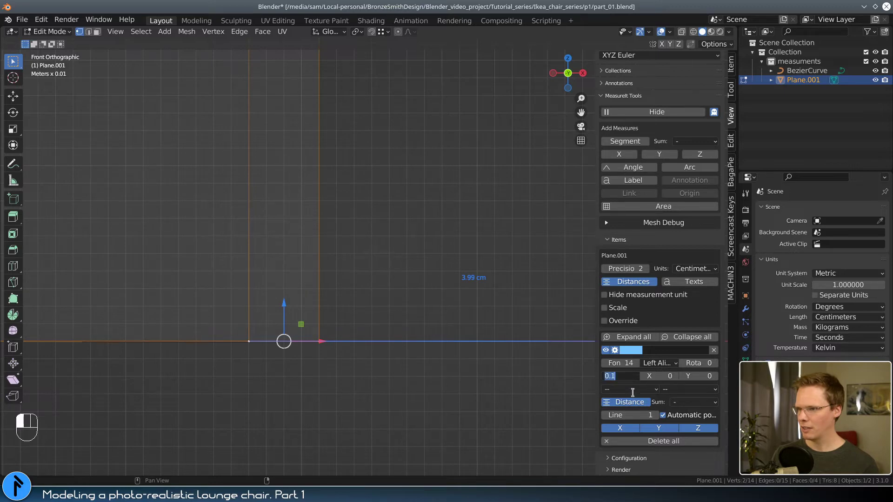
type("0")
key("Return")
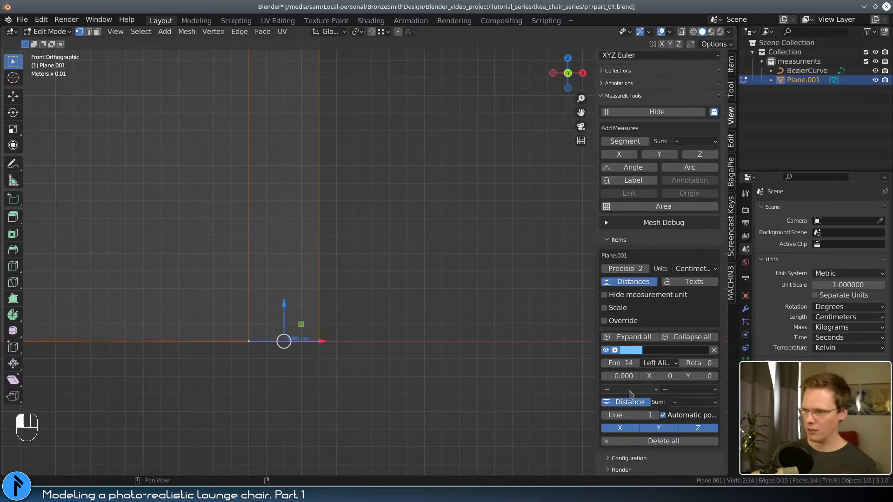
mouse_move(375, 355)
middle_mouse_down("shift")
mouse_move(349, 367)
mouse_move(385, 340)
middle_mouse_up("shift")
scroll(453, 337, "up", 5)
left_click(674, 376)
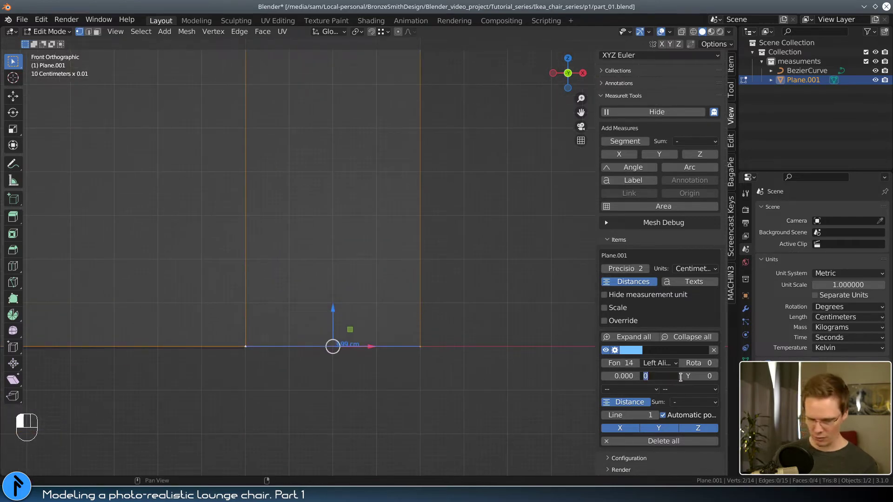
type("1")
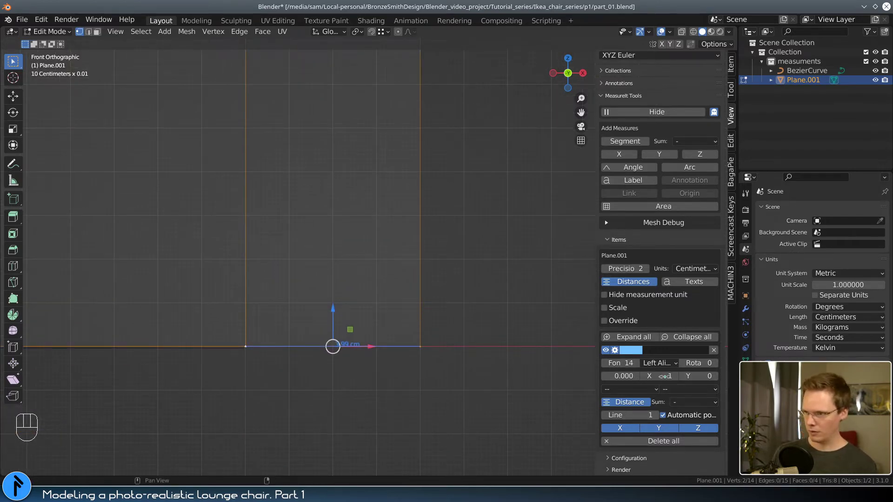
double_click(666, 376)
key("Escape")
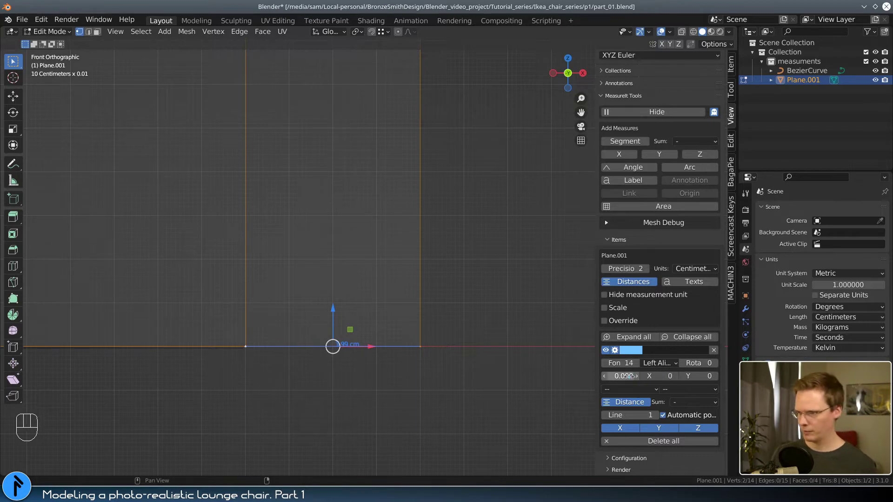
left_click(707, 376)
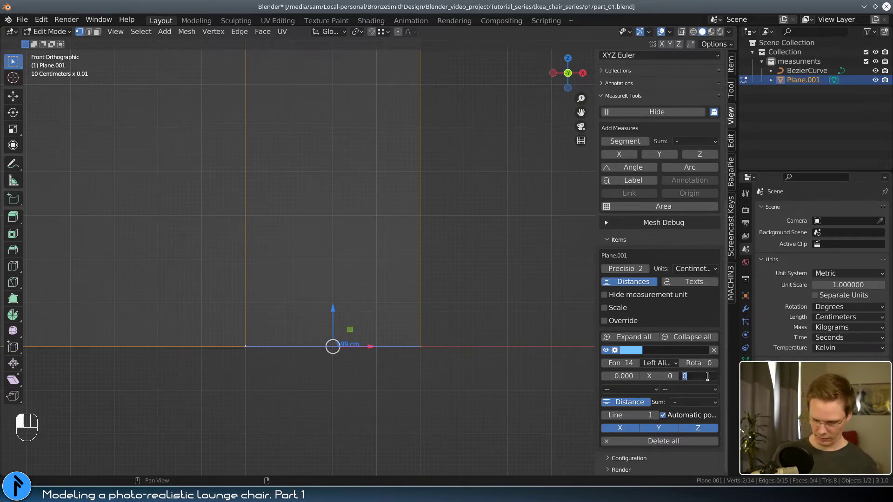
key("Return")
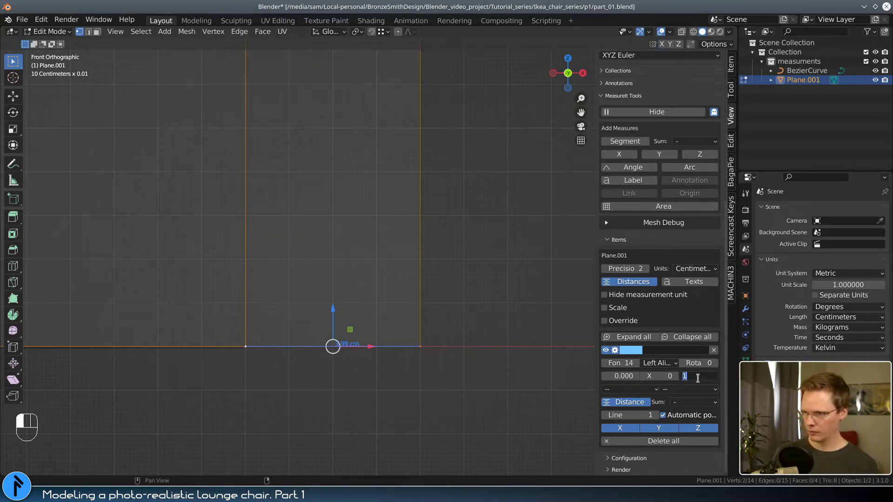
- Restore the segment's label distance to 0.1 and its Y text offset to 0
left_click(613, 377)
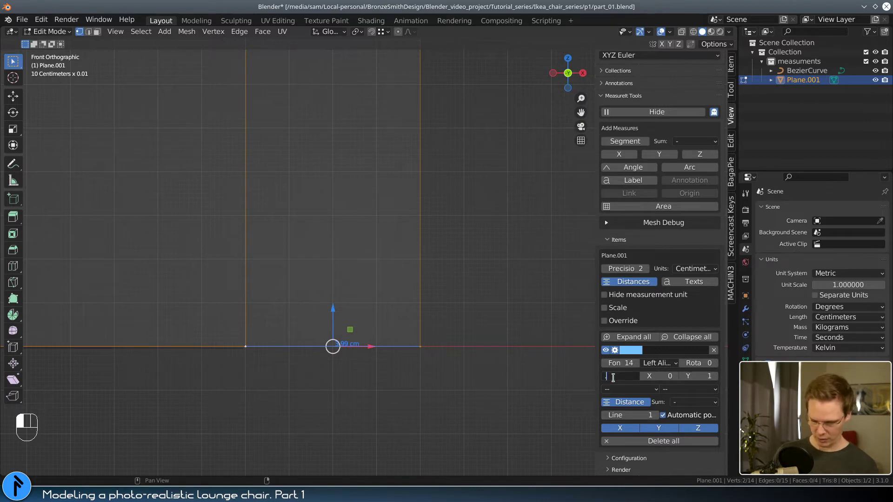
key("Return")
left_click(714, 376)
left_click(698, 376)
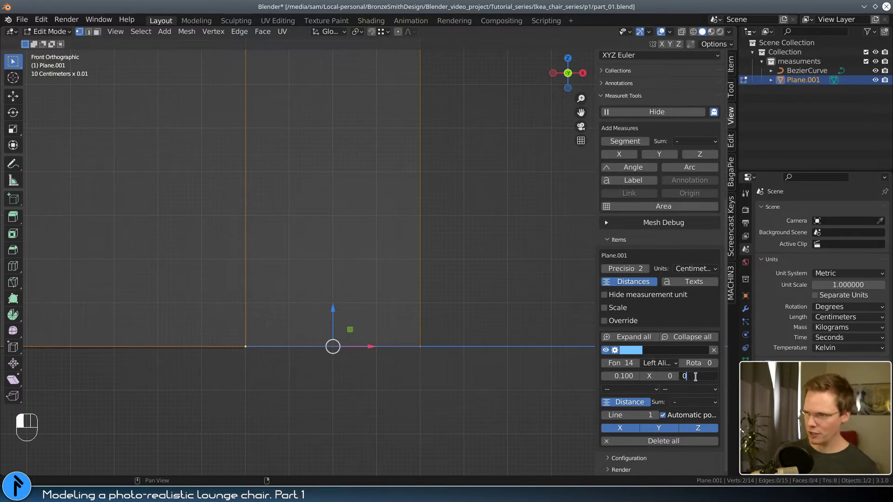
type("0")
key("Return")
- Move the vertical loop-cut edge inward along X until the MeasureIt segment measures 7 cm
middle_click_drag(435, 355, 498, 309, "shift")
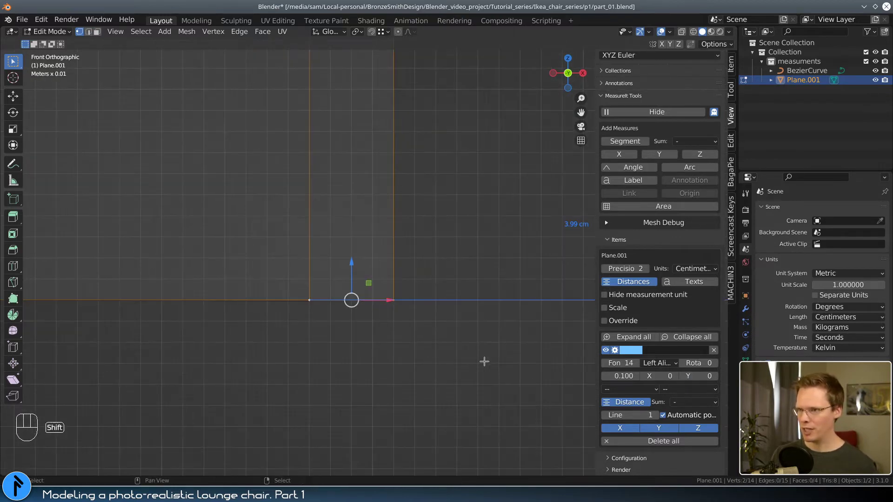
middle_click_drag(469, 358, 328, 395, "shift")
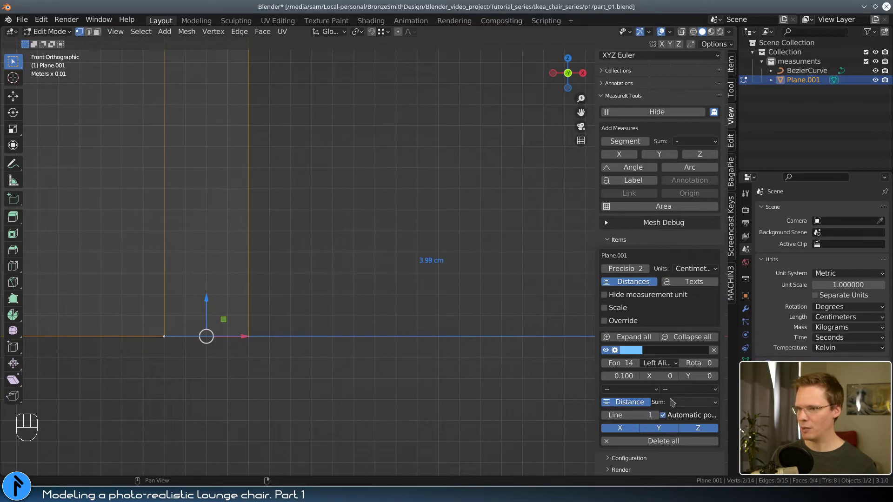
middle_click_drag(226, 334, 375, 335, "shift")
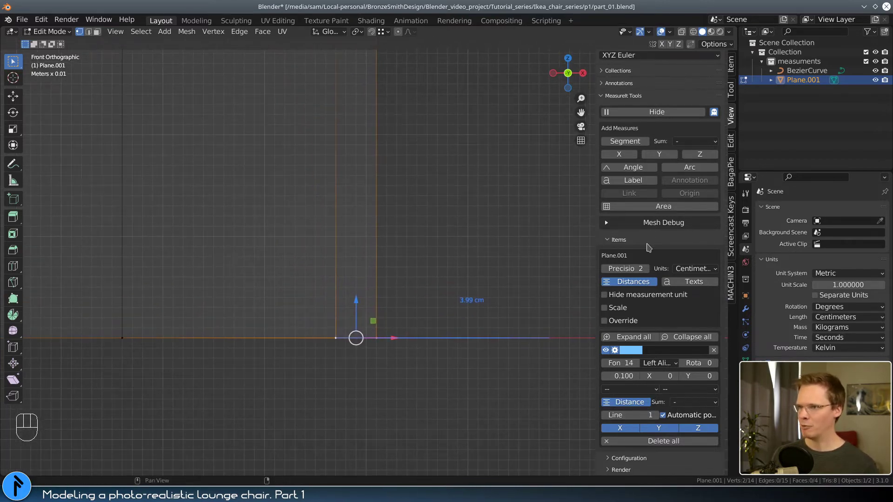
scroll(665, 308, "up", 4)
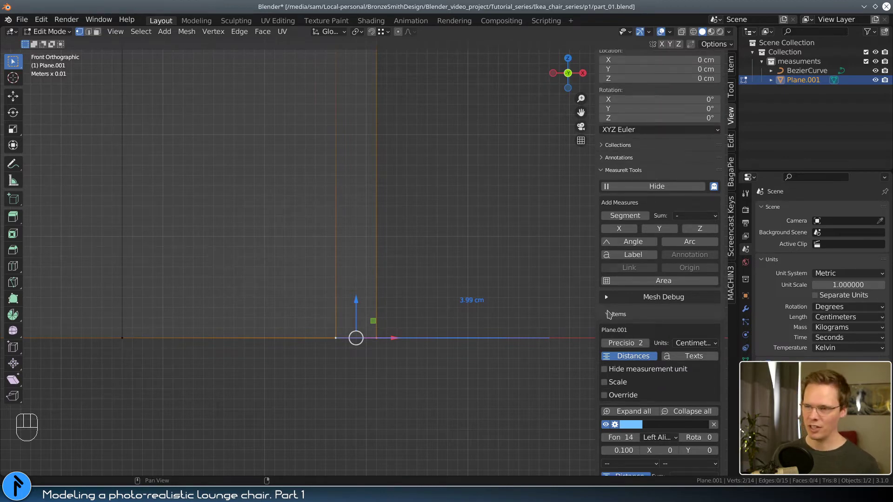
middle_click_drag(369, 375, 378, 345, "shift")
scroll(413, 339, "down", 3)
key("alt+a")
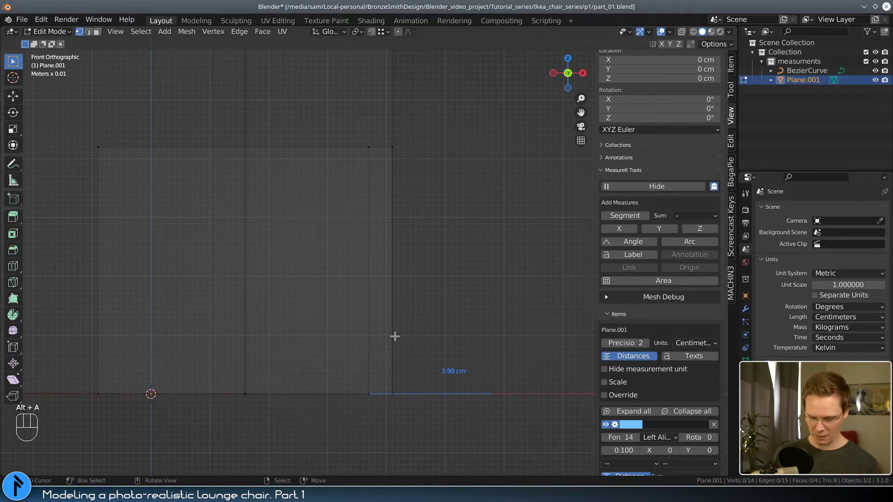
key("2")
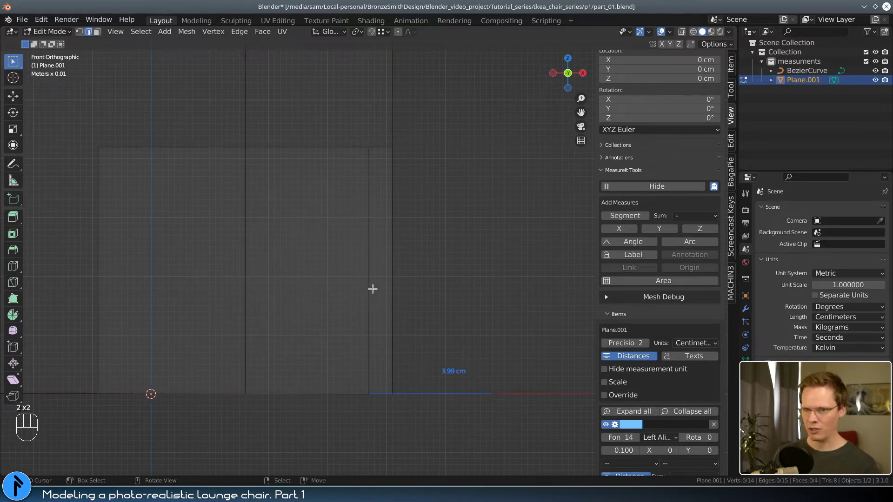
left_click(369, 279)
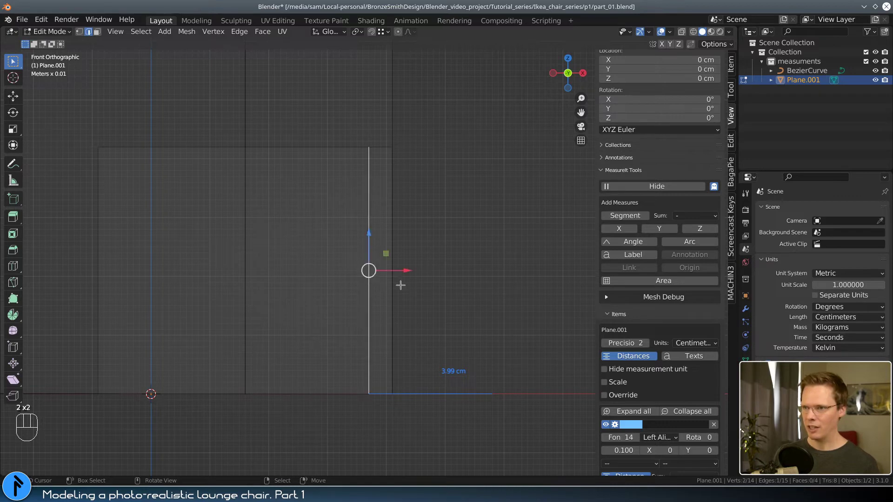
left_click_drag(405, 270, 387, 271)
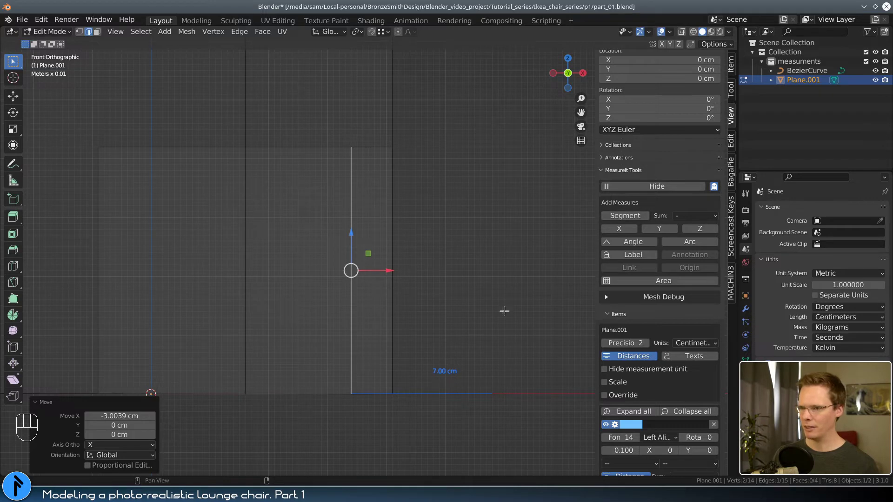
left_click_drag(392, 270, 340, 293)
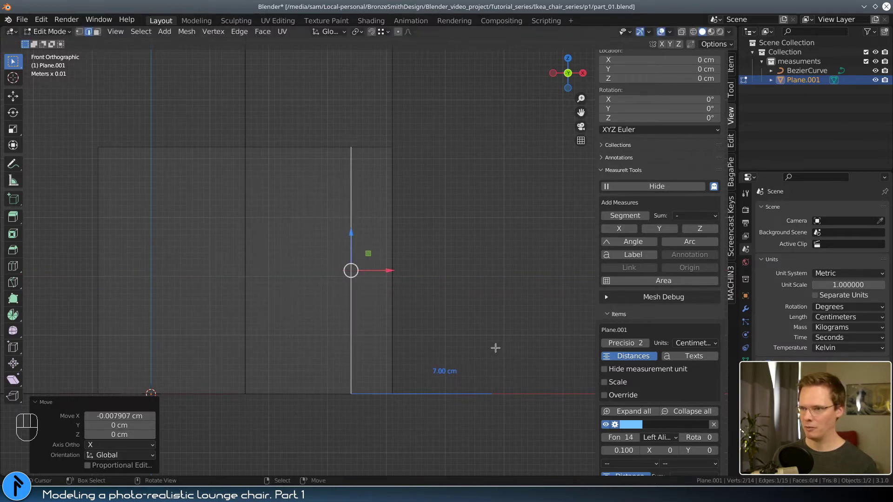
- Check how the segment measurement displays in object mode with the measurement plane and with the Bezier curve selected
key("Tab")
scroll(702, 239, "up", 2)
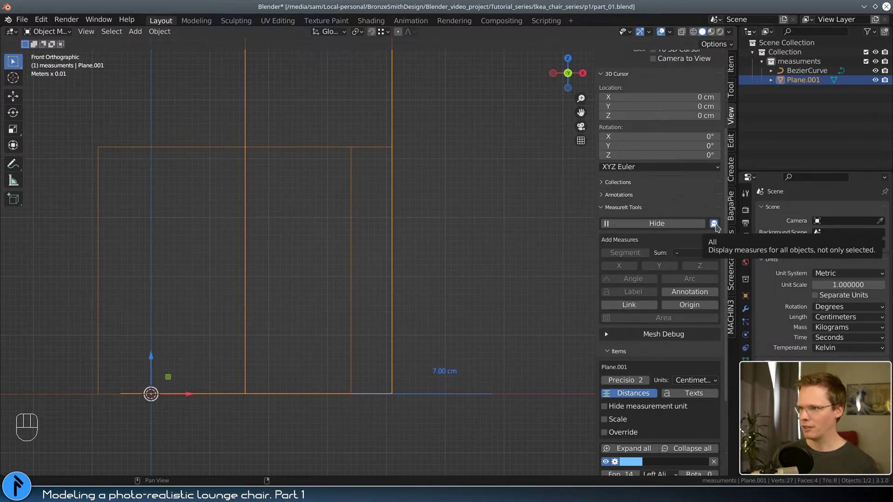
key("Tab")
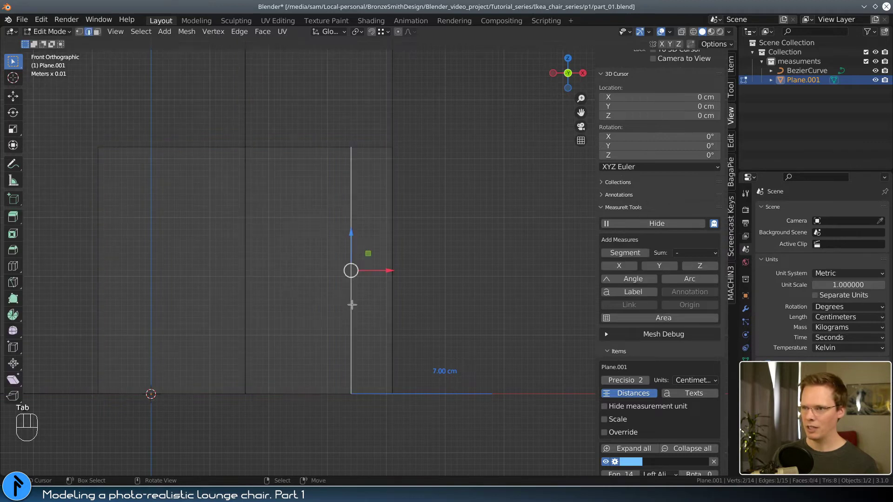
key("Tab")
scroll(425, 331, "down", 1)
scroll(176, 361, "down", 1)
left_click(200, 355)
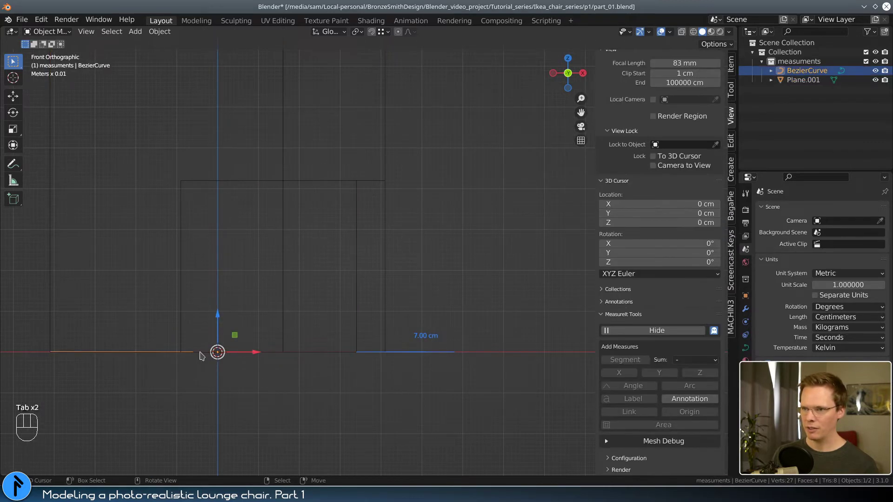
scroll(139, 397, "up", 2)
left_click(137, 396)
left_click(137, 397)
key("z")
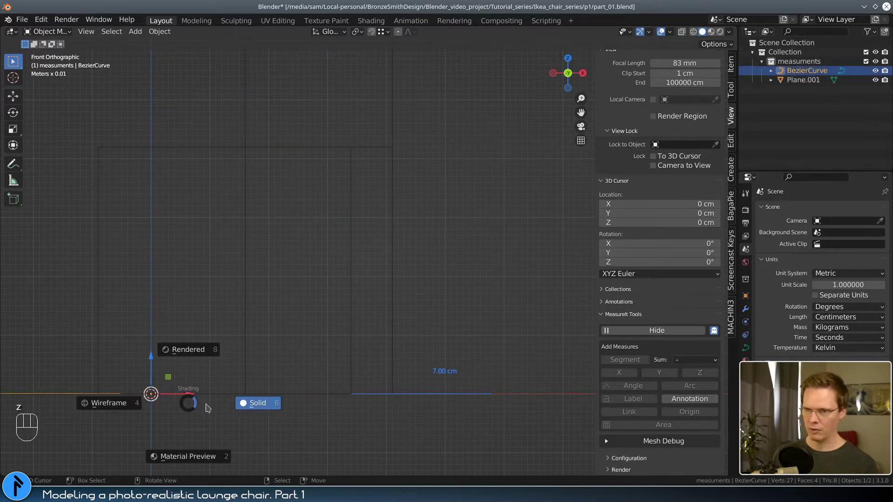
key("z")
mouse_move(221, 408)
middle_mouse_down()
mouse_move(411, 374)
mouse_move(359, 393)
mouse_move(364, 381)
mouse_move(400, 375)
mouse_move(344, 376)
mouse_move(380, 375)
mouse_move(379, 325)
middle_mouse_up()
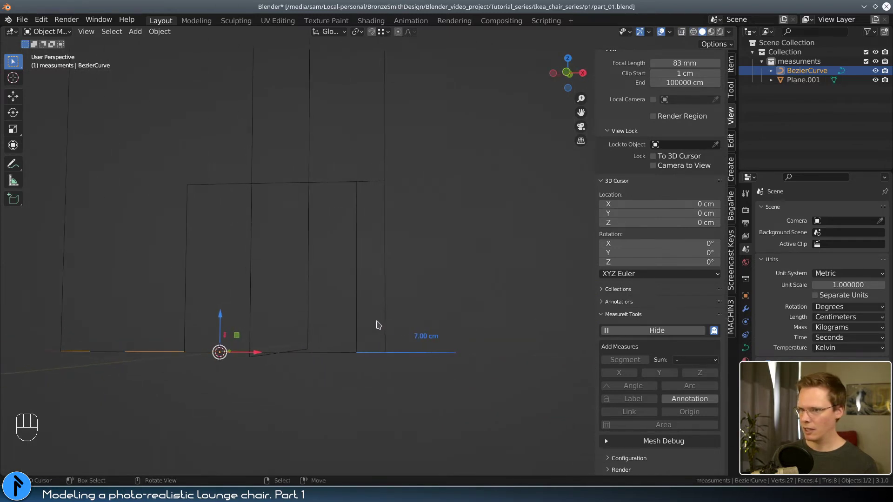
- Limit the MeasureIt display to selected objects, and select the Bezier curve in the front view
left_click(379, 325)
left_click(389, 325)
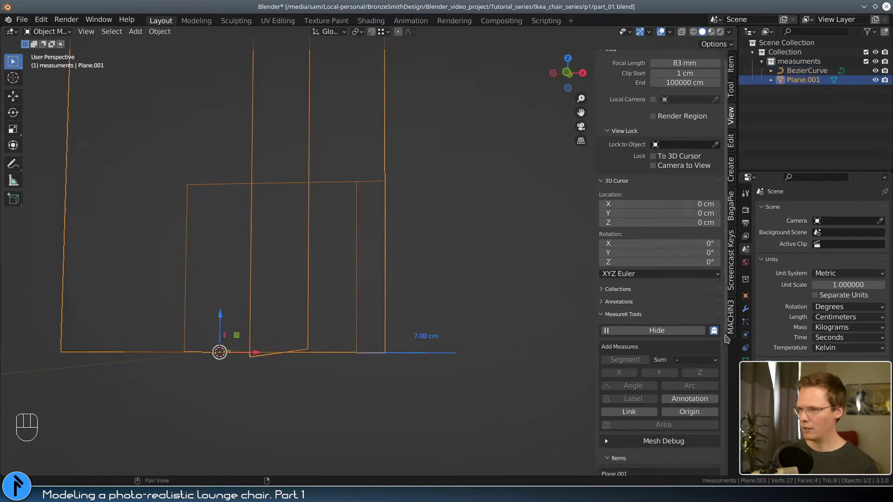
key("Tab")
key("Tab")
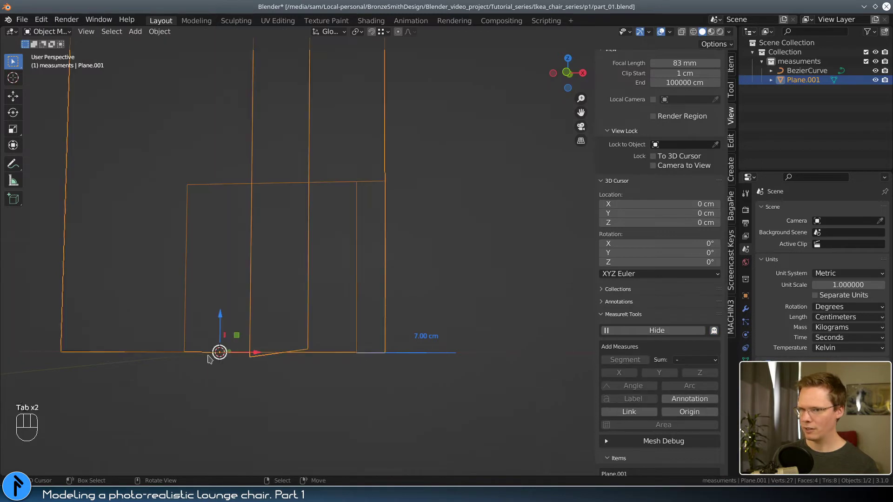
left_click(203, 358)
middle_click_drag(301, 375, 309, 375)
key("KP_1")
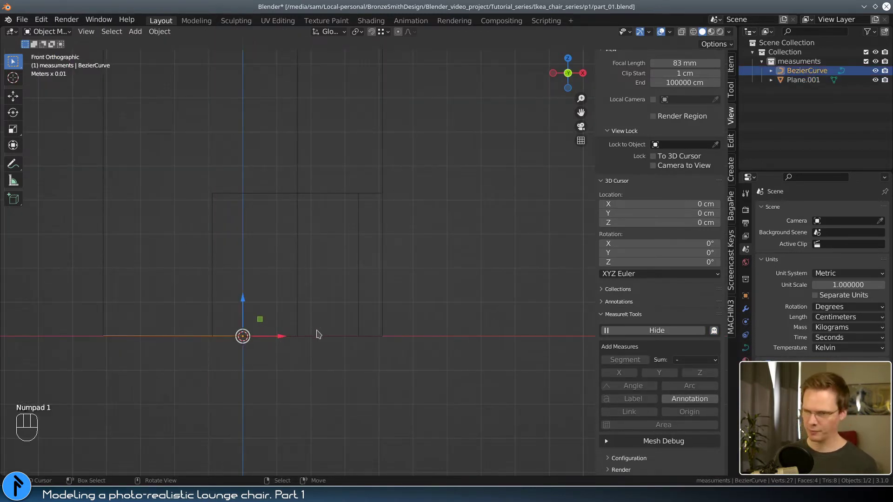
- Move the Bezier curve's seat-side end point onto the 7 cm loop-cut line, raised above the ground
key("Tab")
scroll(429, 375, "up", 5)
middle_click_drag(428, 375, 438, 338, "shift")
right_click(380, 385)
left_click_drag(392, 374, 370, 292)
- Select both end points of the Bezier curve and subdivide the segment between them
scroll(369, 291, "down", 3)
middle_click_drag(87, 381, 242, 360, "shift")
right_click(147, 310, "shift")
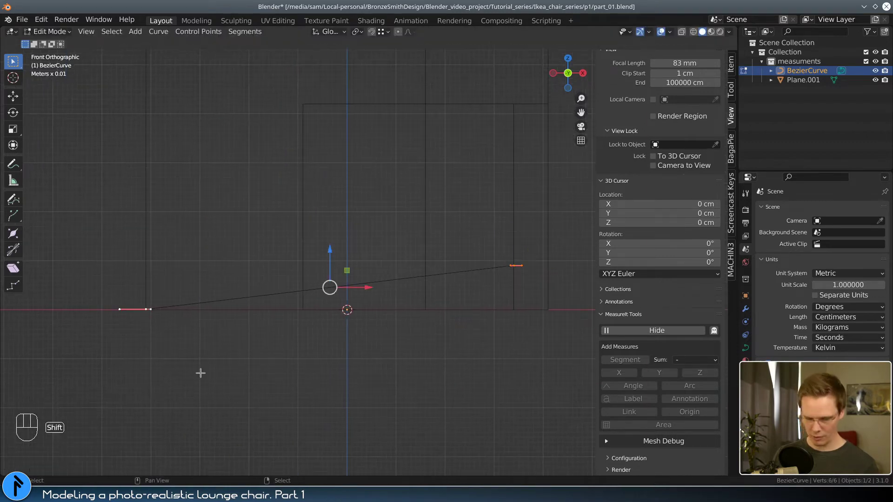
key("w")
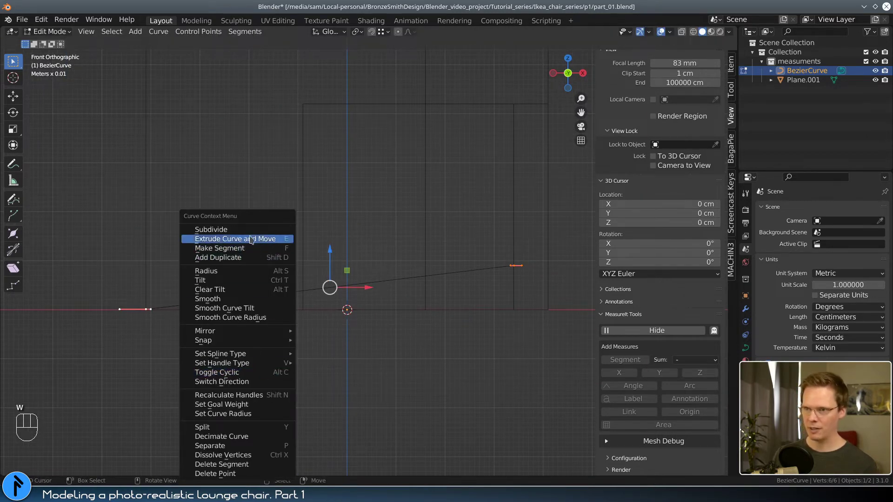
left_click(214, 230)
- Shift the curve's new middle point to ground level near the raised end and adjust the end point on the loop-cut line
left_click_drag(348, 271, 448, 293)
left_click(519, 298)
mouse_move(520, 298)
left_mouse_down()
mouse_move(538, 291)
mouse_move(507, 308)
left_mouse_up()
left_click(340, 310)
left_click_drag(364, 311, 433, 290)
- Pull the lower handle of the curve's raised end point straight down about 3 cm to round the bottom corner
right_click(429, 312)
middle_click_drag(532, 286, 406, 355, "shift")
right_click(393, 336)
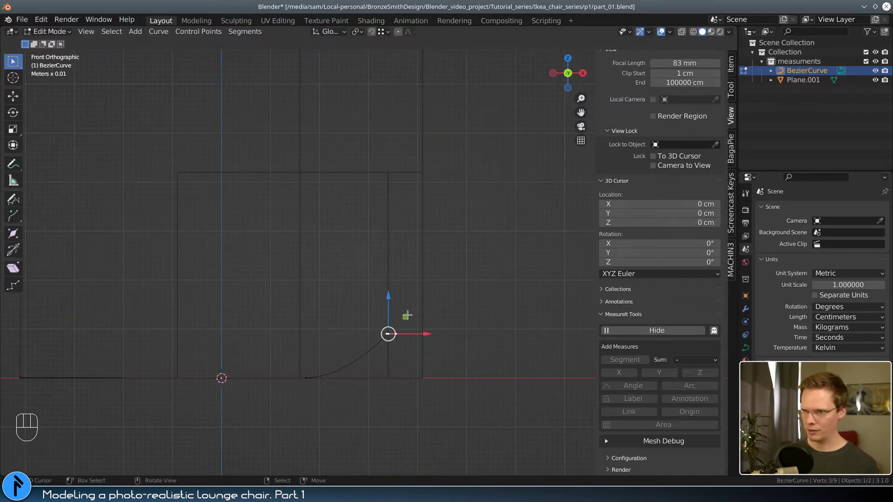
key("g")
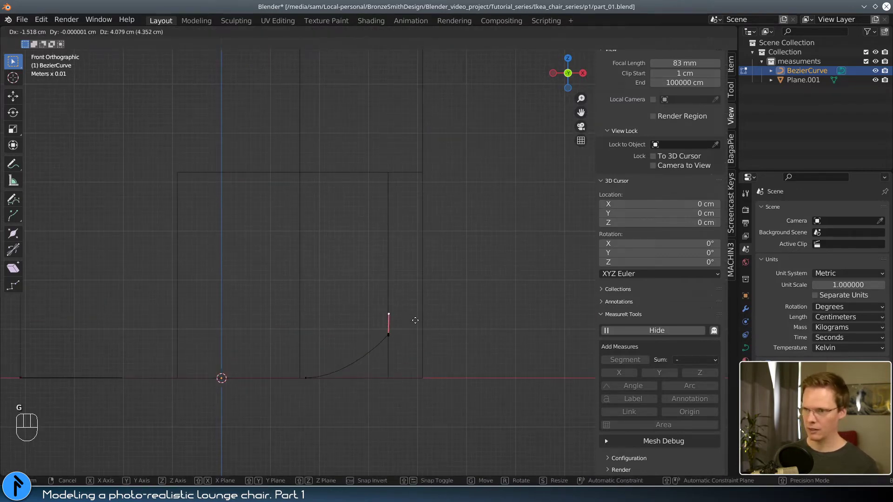
left_click(415, 316)
key("ctrl+z")
key("g")
left_click(408, 363)
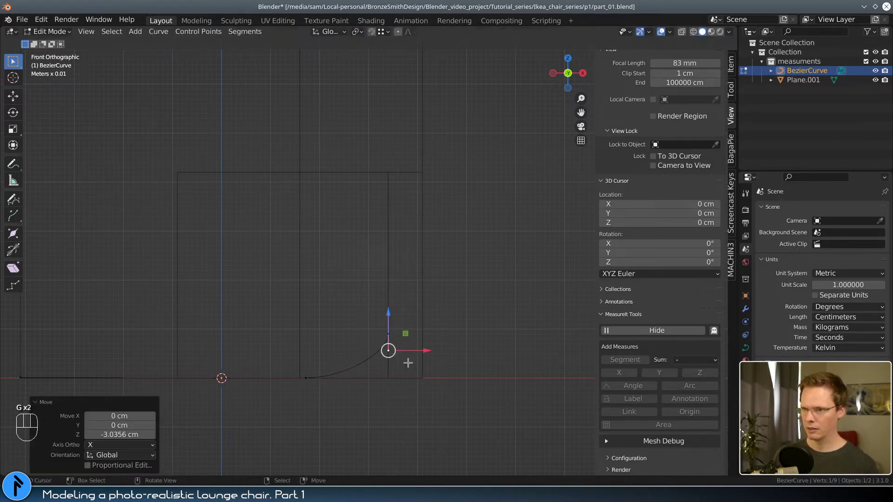
- Lower the curve's end point about 4.8 cm and slide the ground-level point about 9.7 cm along X toward it
right_click(391, 334)
left_click_drag(404, 317, 404, 340)
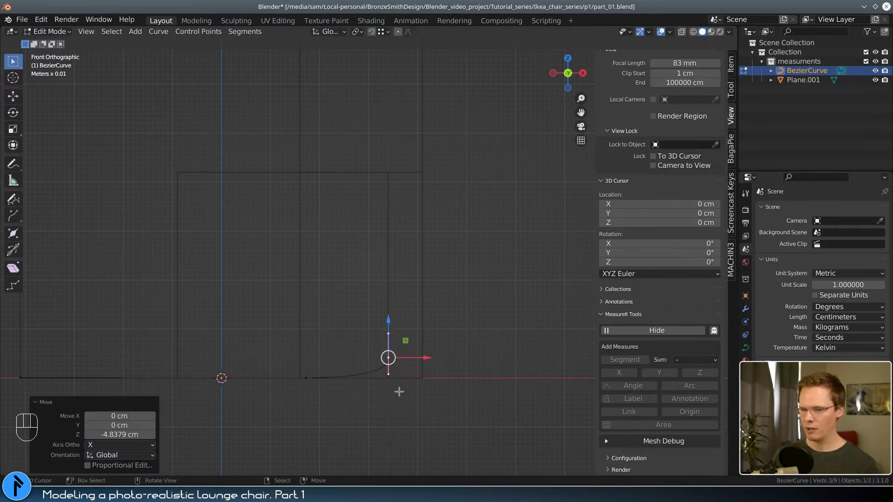
key("alt+Tab")
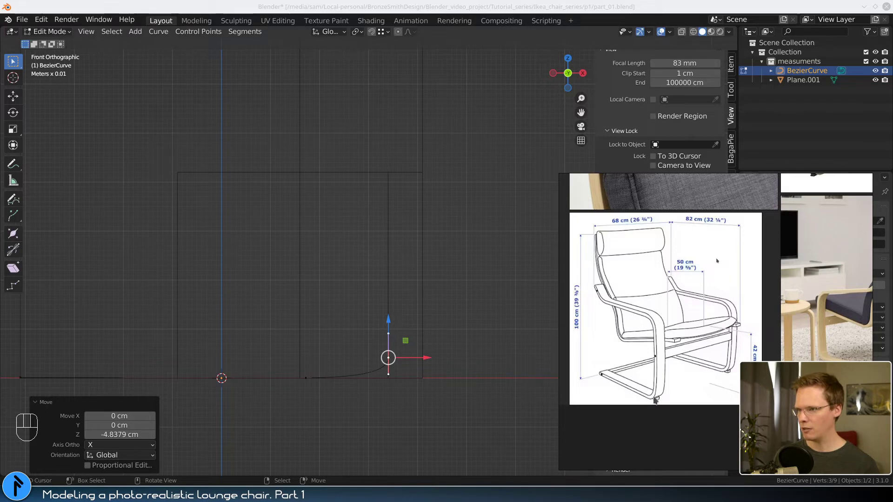
scroll(401, 390, "up", 2)
left_click(295, 425)
key("g")
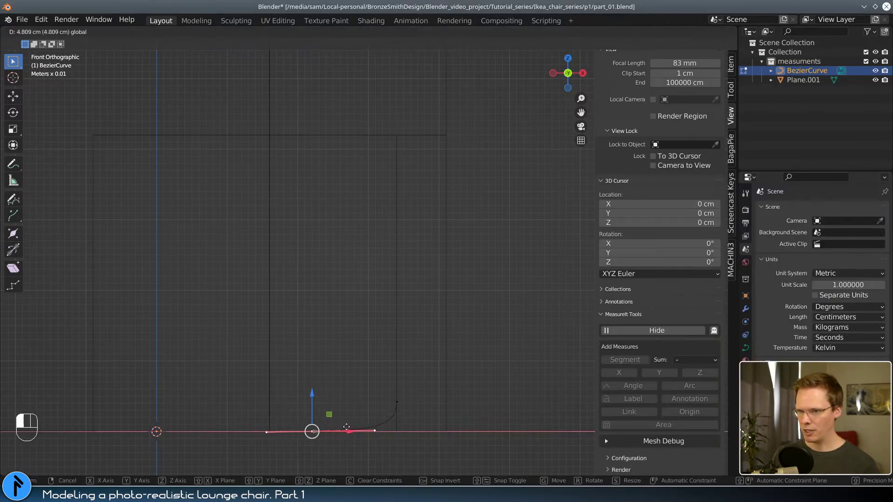
left_click(372, 425)
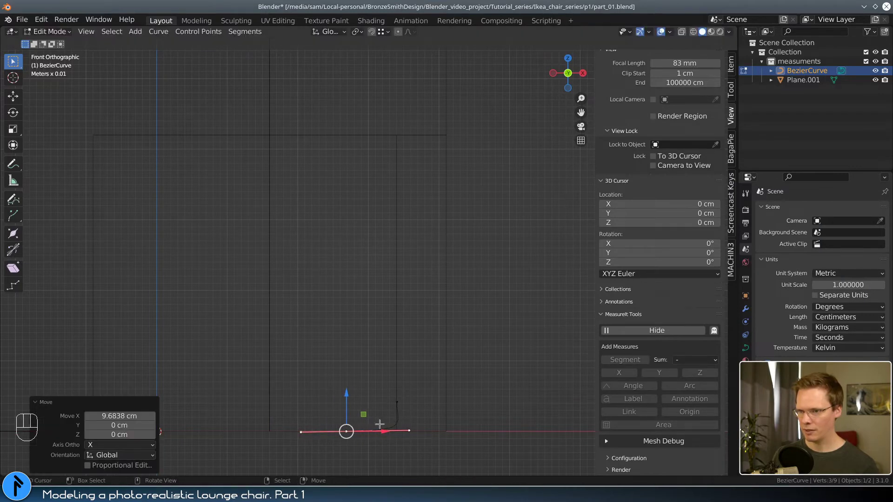
- Align the ground-level point's handles with the ground line by moving its inner handle vertically along Z
key("KP_Decimal")
scroll(440, 326, "down", 5)
middle_click_drag(443, 307, 438, 363, "shift")
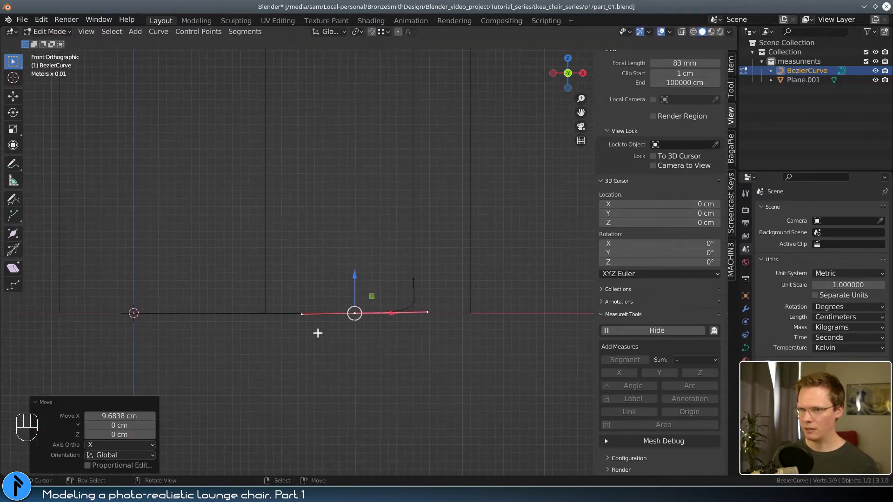
right_click(305, 316)
key("g")
key("z")
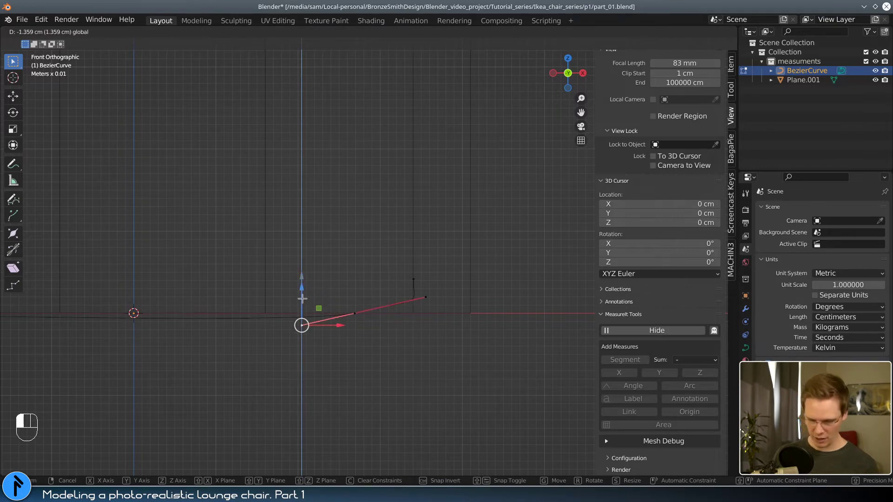
left_click(367, 314)
key("g")
key("z")
left_click(355, 314)
- Shorten the ground-level point's handle on the corner side by moving it inward along the X axis
middle_click_drag(418, 336, 385, 343, "shift")
scroll(385, 343, "up", 5)
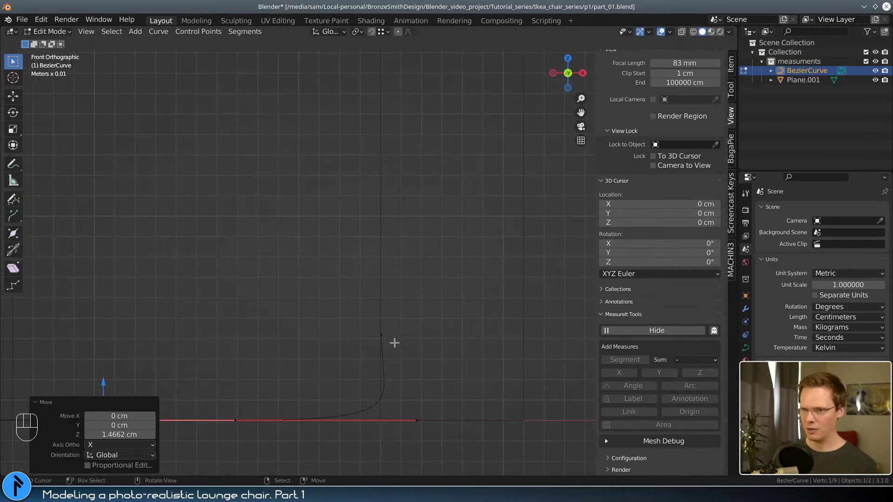
middle_click_drag(364, 375, 460, 275, "shift")
key("g")
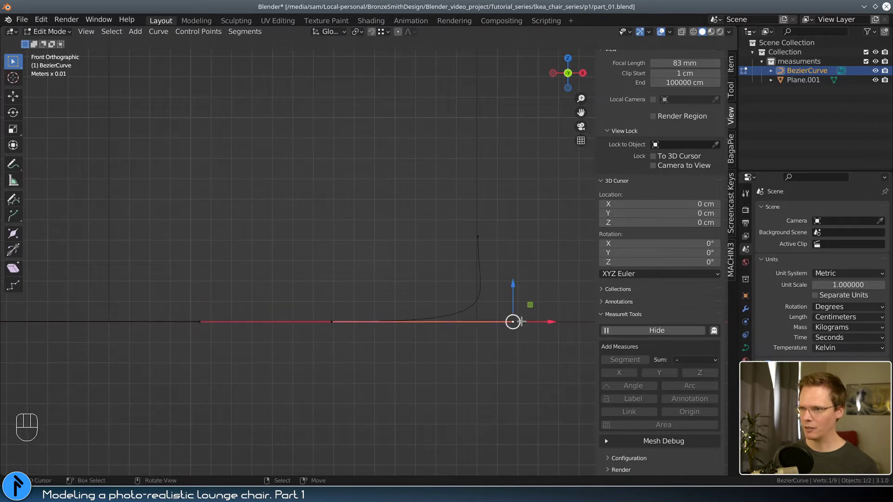
key("x")
left_click(441, 322)
- Raise the corner's upper end point about 1.9 cm along Z and lower it again by about 0.8 cm
left_click(481, 239)
key("g")
key("z")
left_click(479, 177)
scroll(479, 177, "down", 6)
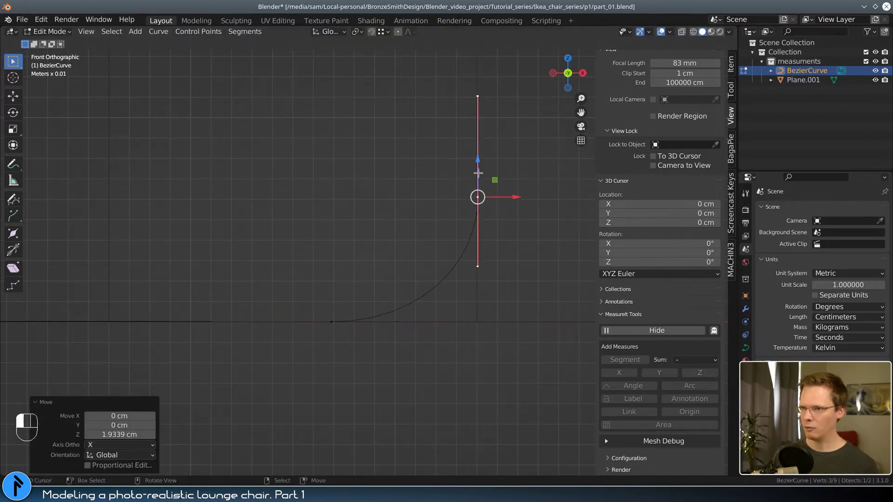
middle_click_drag(512, 223, 490, 257, "shift")
scroll(490, 257, "up", 4)
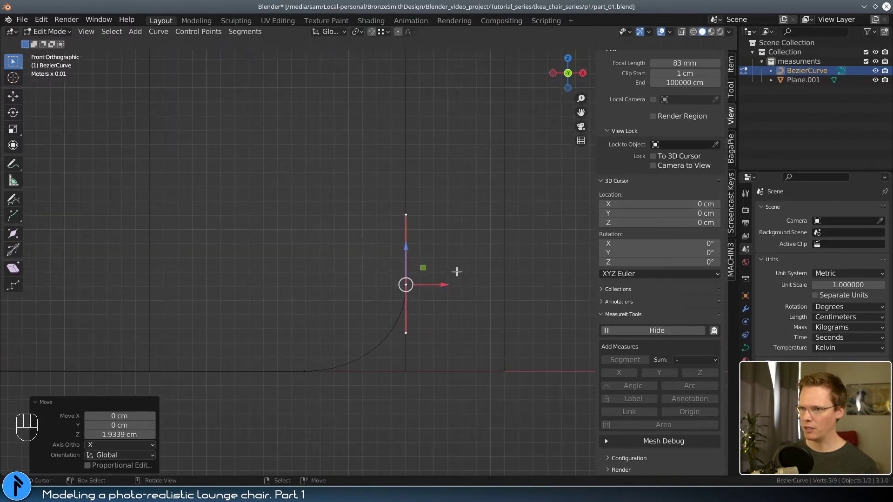
key("g")
key("z")
left_click(410, 266)
- Extrude the curve's end upward for the front leg, tilt the new point's handles -28.6°, and raise it about 11.3 cm further
scroll(484, 204, "down", 3)
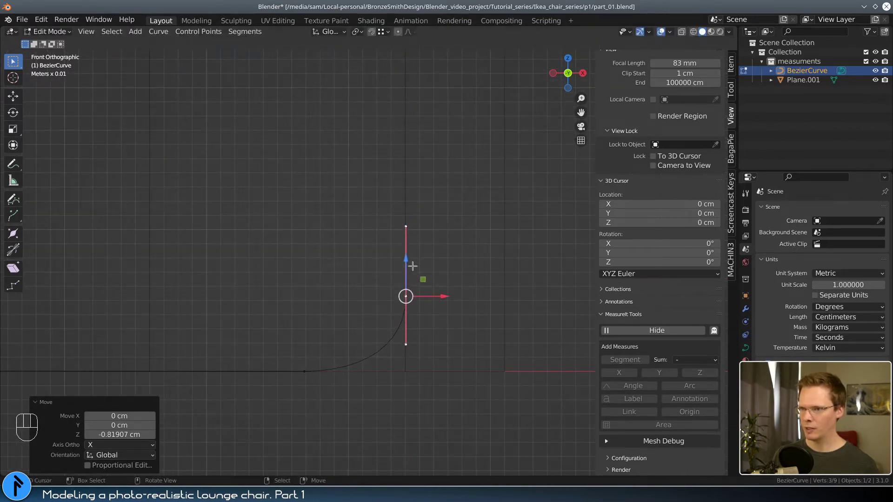
middle_click_drag(484, 203, 543, 323, "shift")
scroll(506, 308, "down", 1)
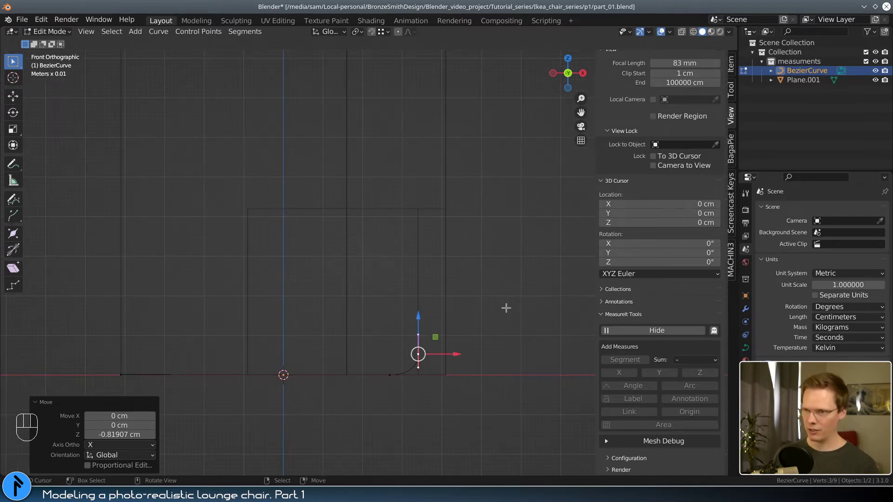
key("e")
left_click(479, 172)
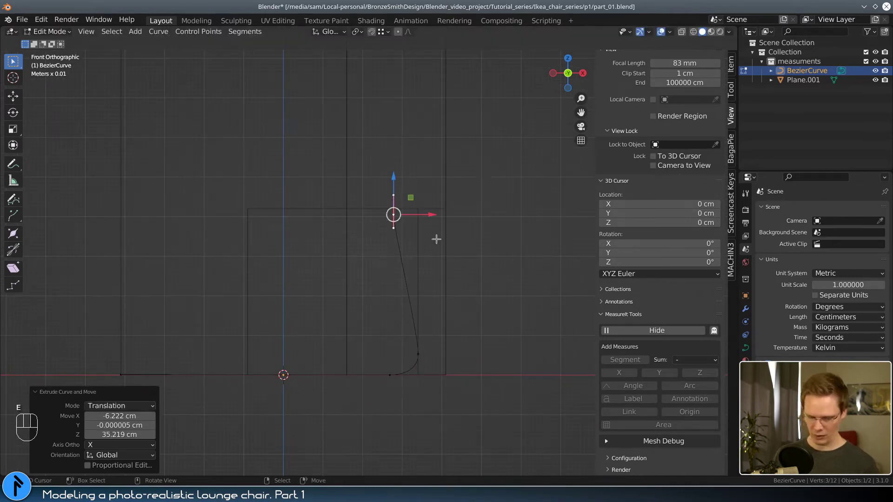
key("r")
left_click(529, 202)
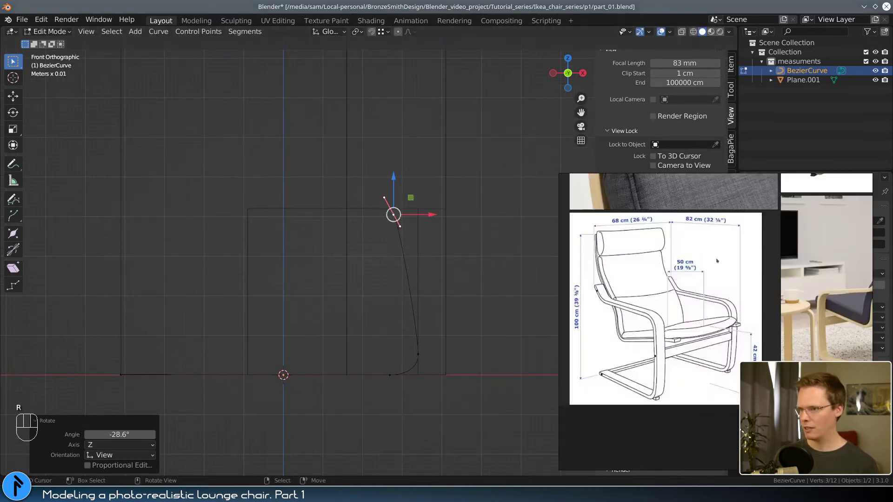
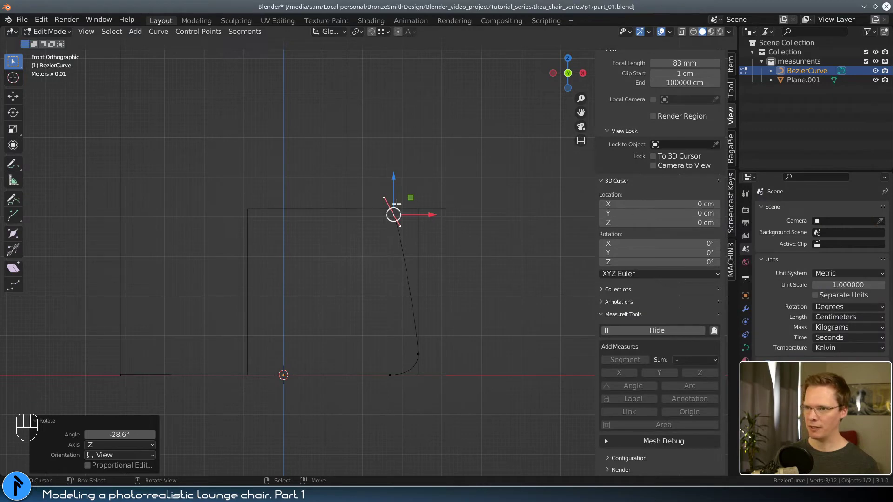
key("g")
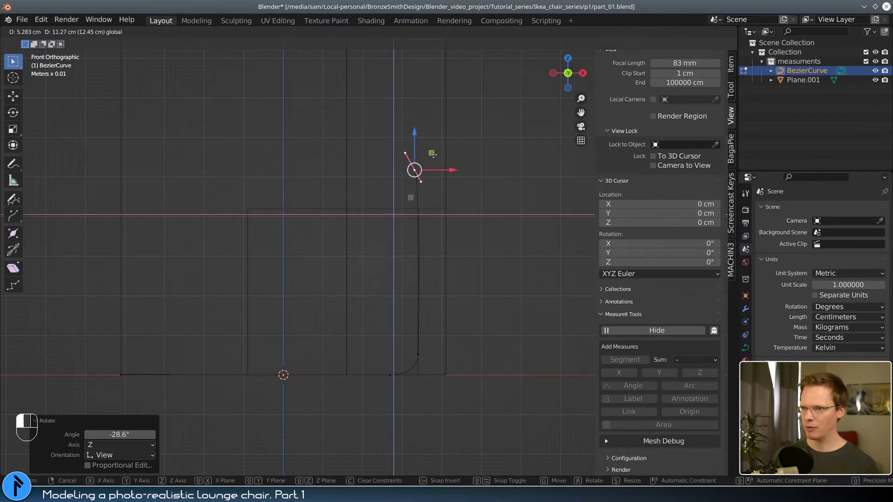
left_click(433, 154)
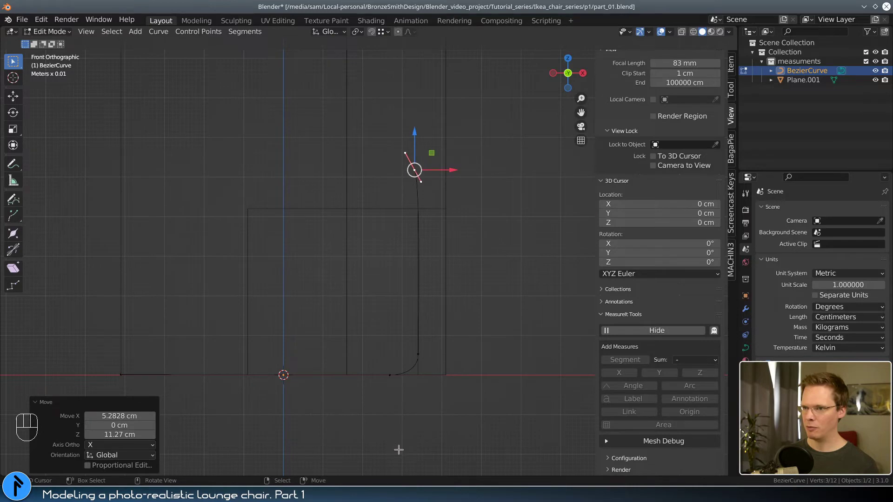
- Subdivide the vertical leg segment and move its new midpoint about 0.35 cm along X
left_click(418, 354)
left_click(415, 170, "shift")
key("w")
left_click(442, 191)
left_click_drag(444, 260, 445, 259)
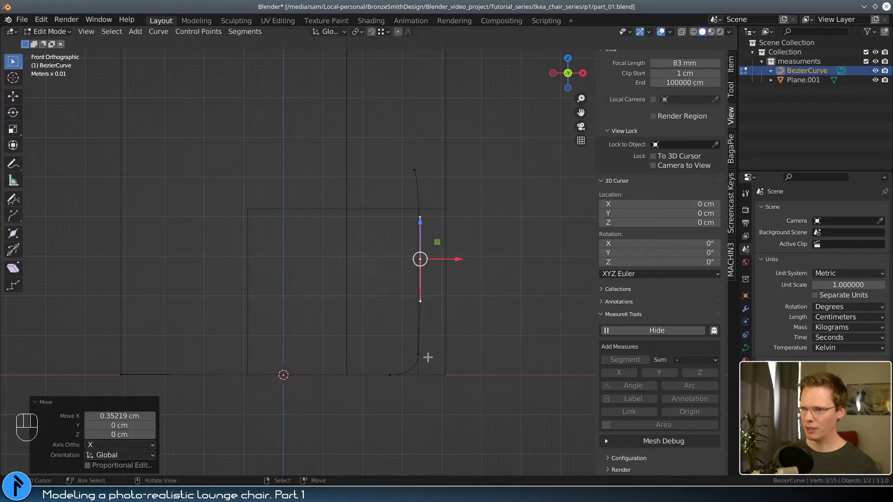
- Scale up the leg midpoint's handles and nudge the lower handle of the bottom corner point along X
key("s")
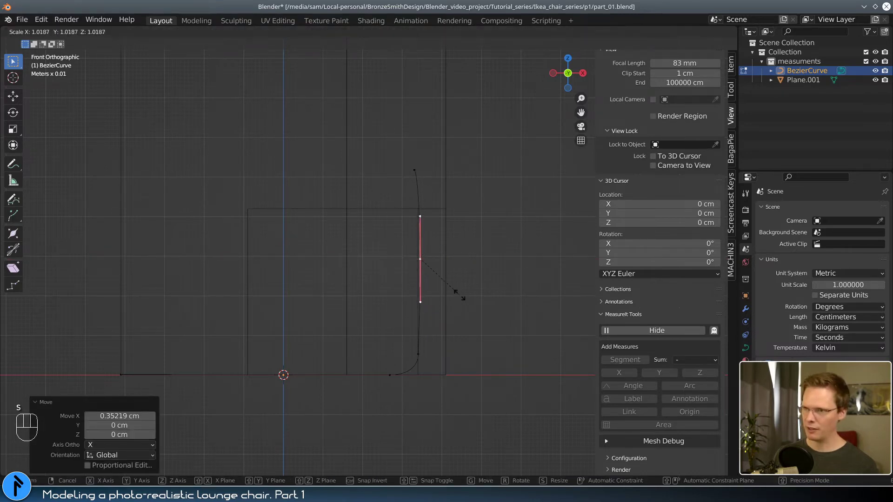
left_click(478, 312)
key("g")
key("x")
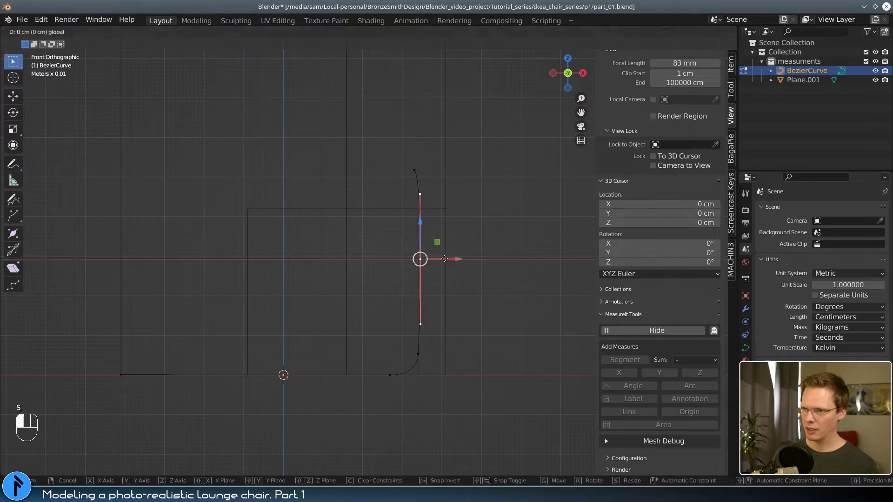
key("0")
key("Return")
left_click(419, 354)
left_click(417, 367)
left_click_drag(447, 368, 445, 368)
- Lower the leg's top point slightly and extrude two more points, one for the upper corner and one for the armrest's far end
left_click(414, 169)
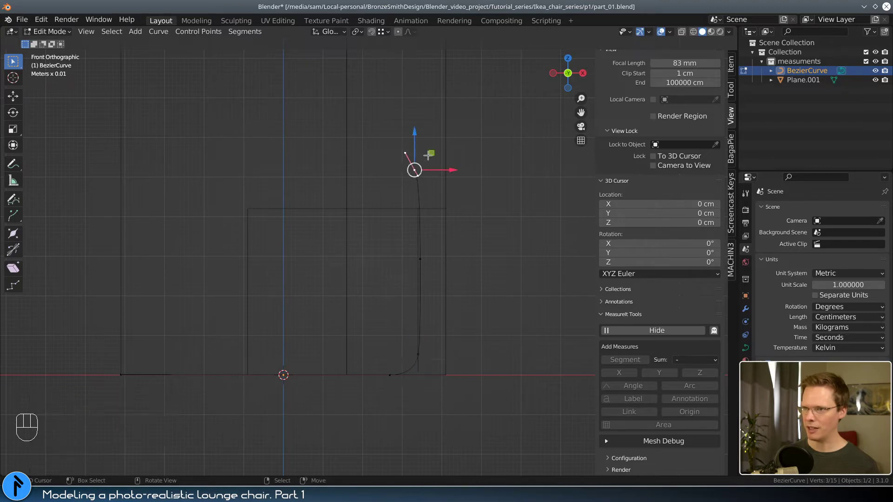
left_click_drag(413, 140, 418, 155)
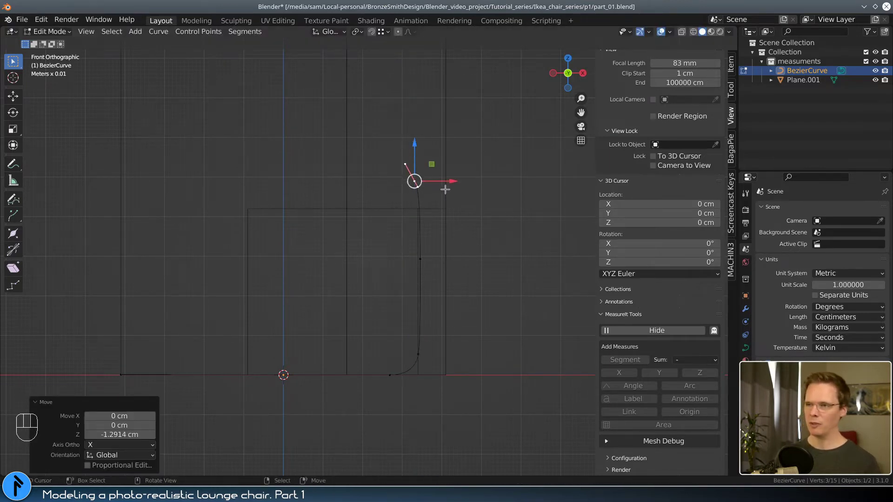
key("e")
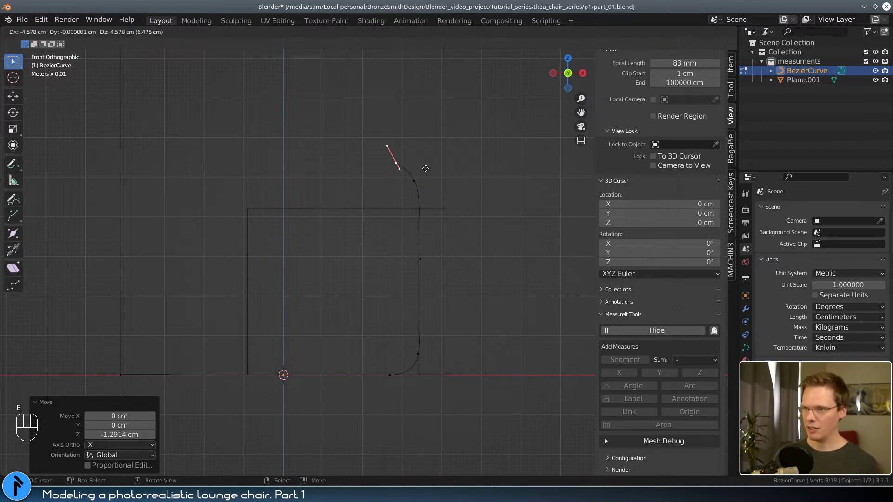
left_click(422, 176)
key("e")
left_click(125, 154)
- Reposition both handles of the upper corner's armrest-side point so they slope gently along the armrest
right_click(400, 166)
right_click(403, 172)
key("KP_Decimal")
scroll(442, 335, "down", 4)
scroll(454, 315, "up", 1)
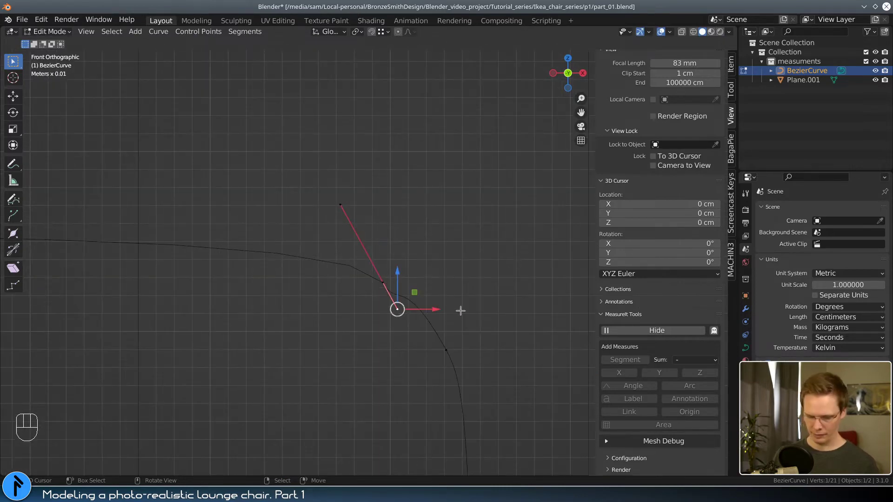
key("g")
left_click(479, 289)
right_click(297, 264)
key("g")
left_click(400, 277)
- Shorten the upper handle of the upper corner's leg-side point, moving it about 1.5 cm in X and -2.9 cm in Z
right_click(383, 282)
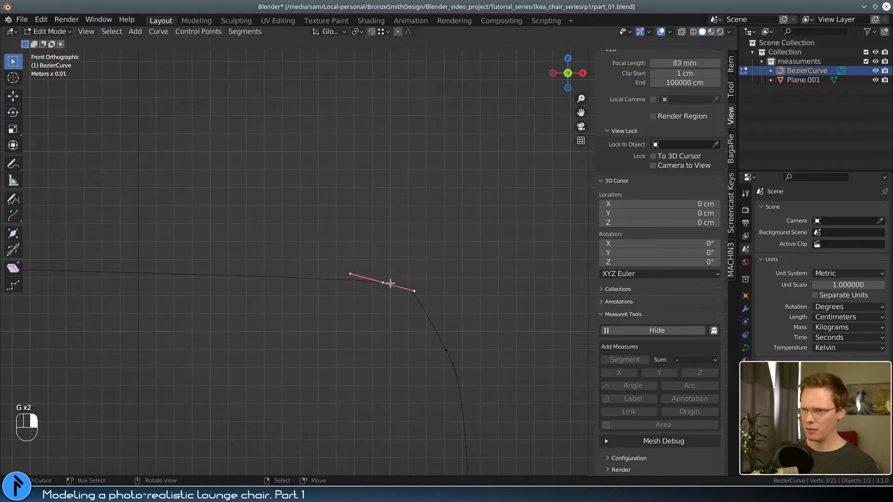
scroll(453, 347, "down", 3)
right_click(386, 265)
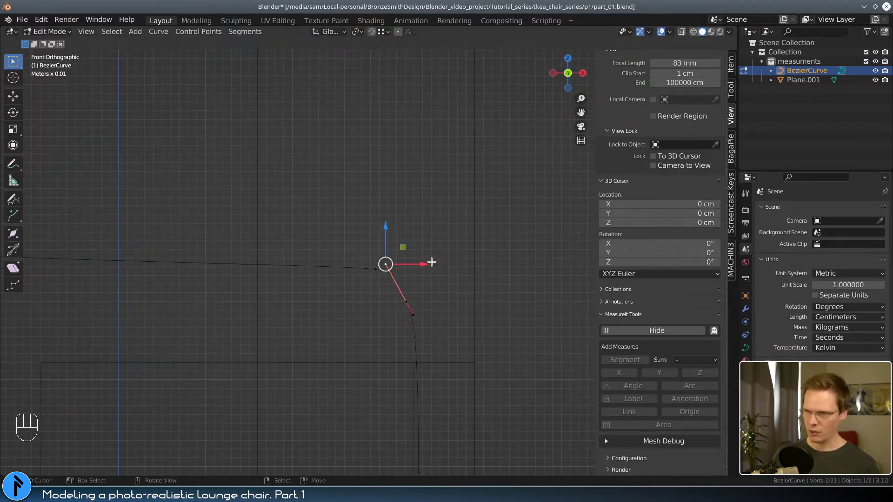
key("g")
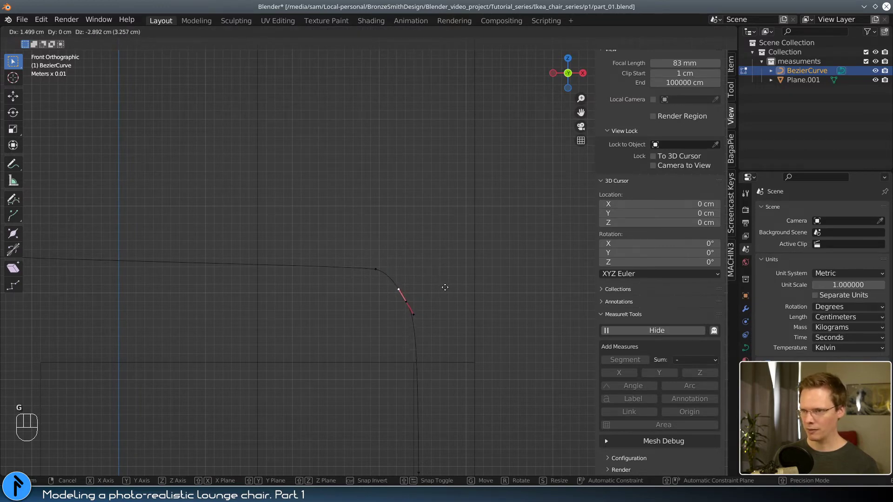
left_click(445, 287)
- Shift the upper corner's armrest-side point slightly backward along X in the front view
middle_click_drag(458, 313, 444, 283)
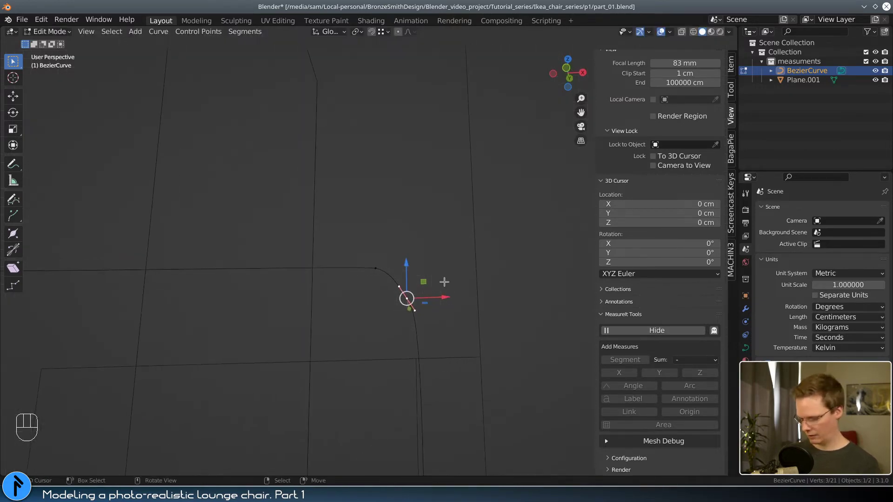
key("KP_1")
left_click(375, 269)
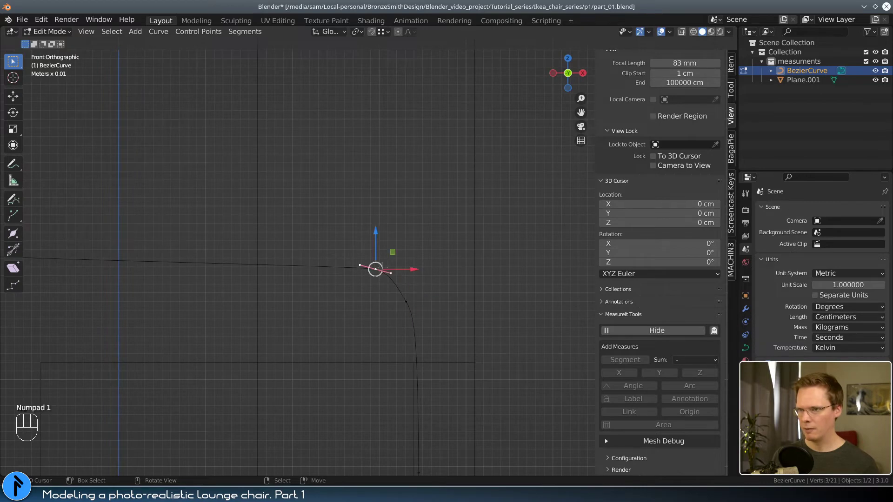
left_click_drag(406, 269, 403, 269)
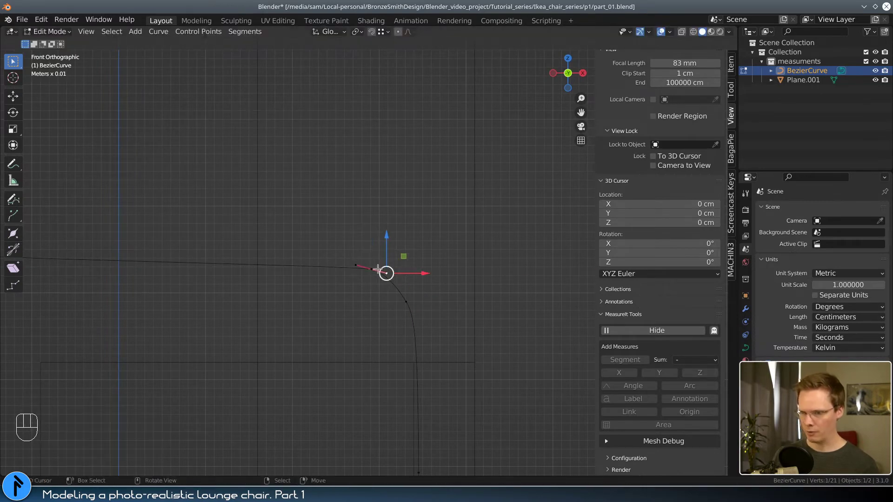
- Try to rotate the handles of the upper corner's leg-side point
left_click(406, 302)
key("r")
key("r")
left_click(487, 311)
left_click_drag(440, 302, 440, 302)
- Move the upper corner's armrest-side point backward along X and rotate its handles to follow the armrest line
left_click(372, 269)
left_click_drag(397, 269, 367, 268)
key("r")
left_click(453, 269)
left_click(364, 270)
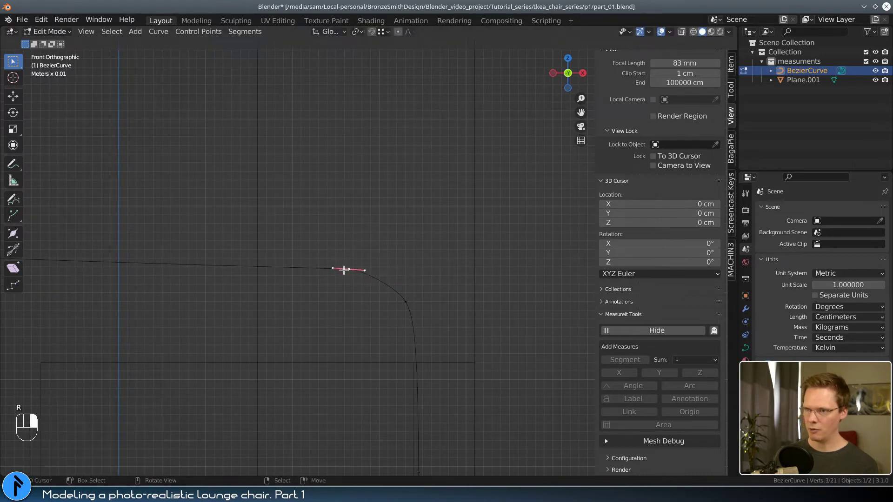
left_click_drag(395, 269, 395, 268)
left_click(420, 296)
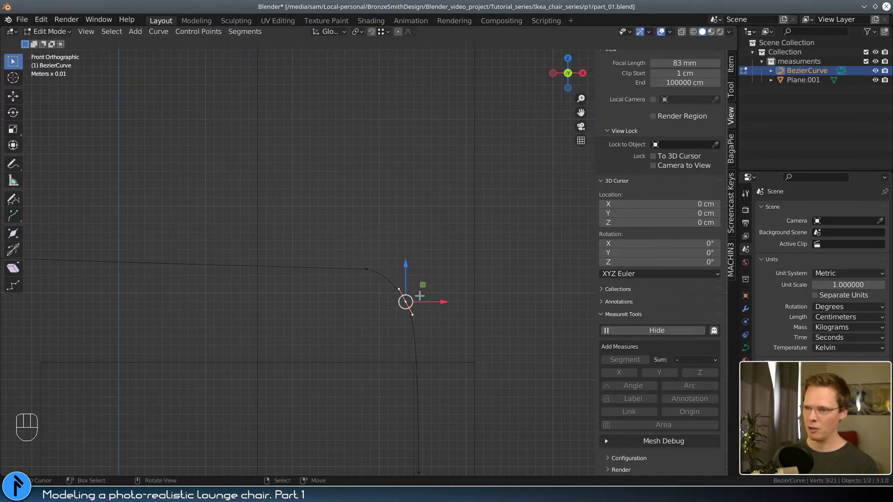
- Rotate the handles of the upper corner's leg-side point by about 6.5° in the front view
key("r")
left_click(472, 312)
scroll(475, 309, "down", 4)
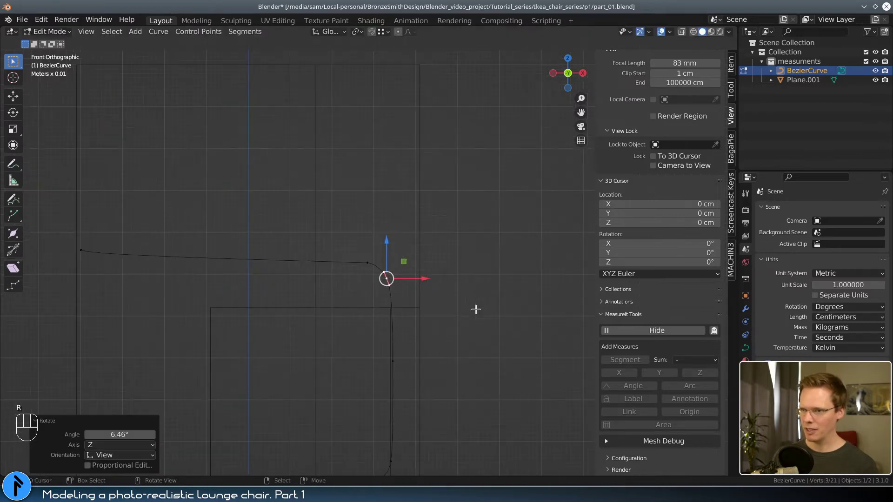
- Lower the front leg's middle curve point about 1.3 cm along Z
middle_click_drag(454, 388, 465, 347, "shift")
right_click(404, 321)
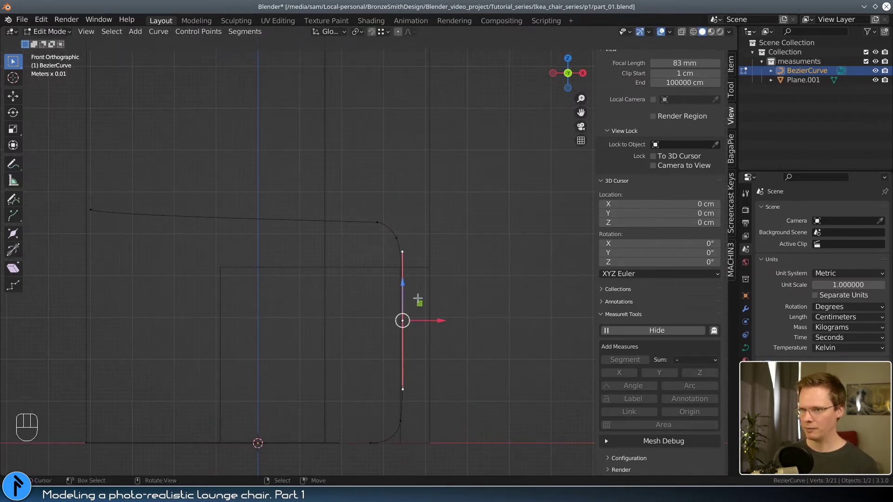
left_click_drag(407, 288, 408, 293)
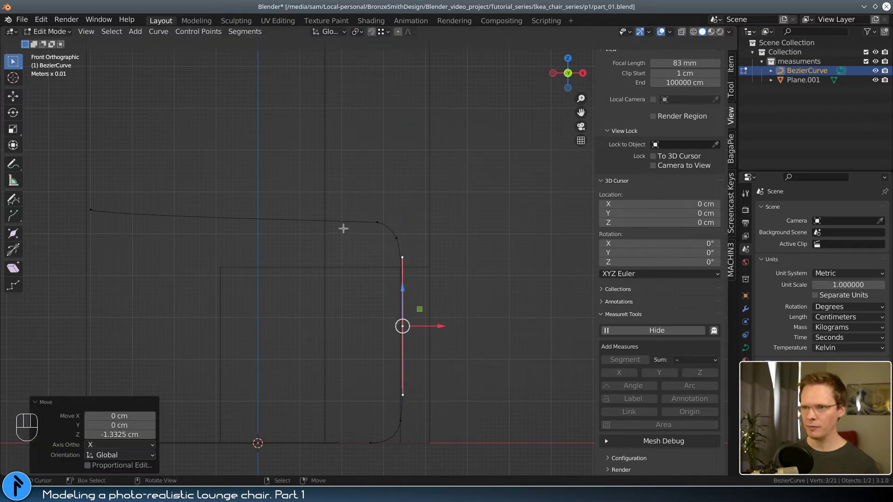
- Check the armrest's rear end in the chair reference images and move the curve's rear end point upward and slightly forward
right_click(99, 208)
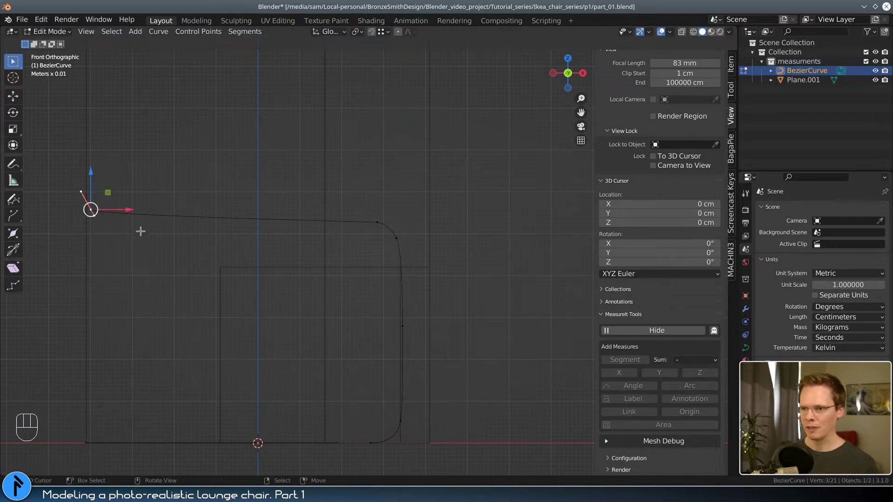
key("alt+Tab")
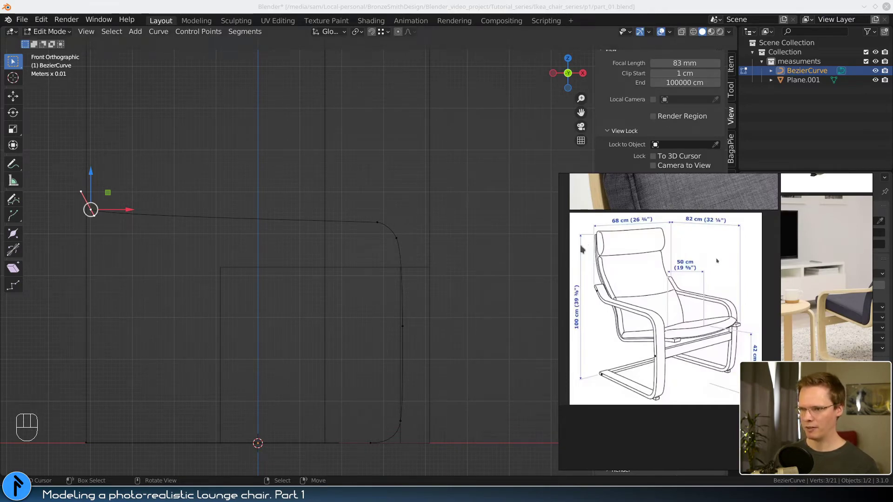
key("alt+Tab")
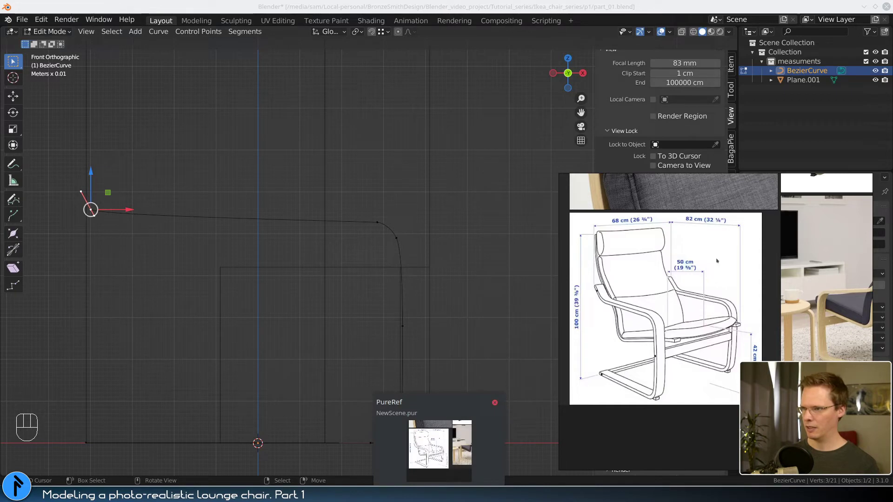
middle_click_drag(787, 313, 698, 312)
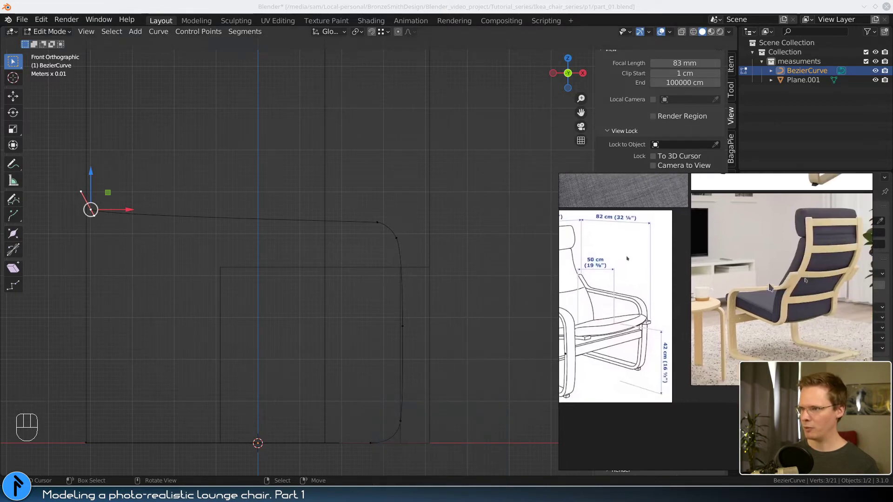
key("alt+Tab")
left_click_drag(113, 210, 109, 146)
- Subdivide the segment between the armrest's rear end point and the upper corner's armrest-side point with one cut
left_click(376, 222, "shift")
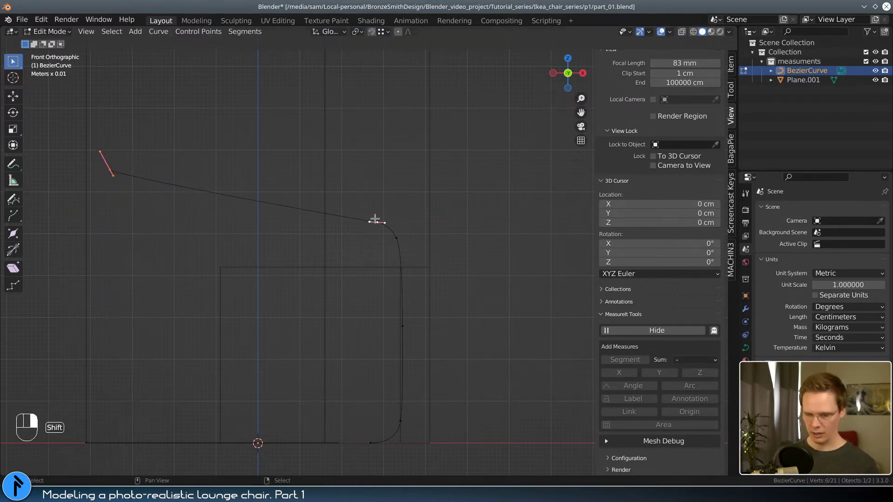
right_click(469, 171)
left_click(469, 171)
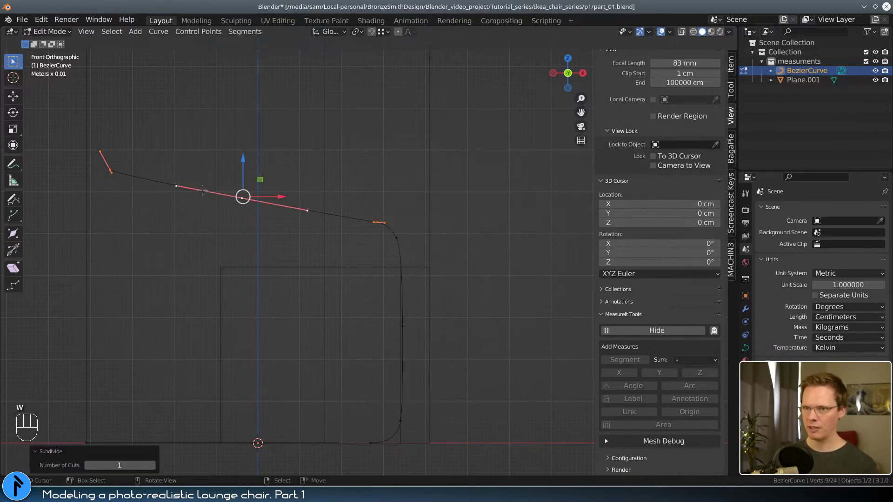
- Move the new armrest point about -9.6 cm in X and -2.9 cm in Z, flattening its handles and scaling them to about 0.39
key("g")
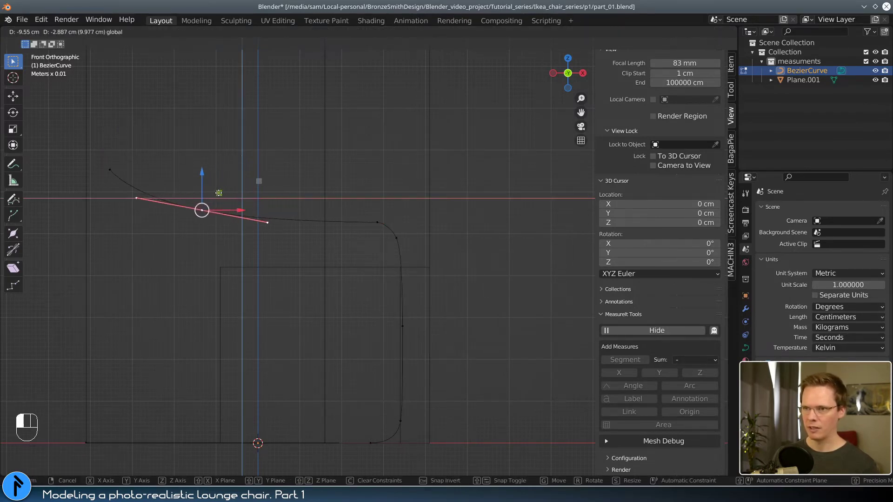
left_click(234, 198)
key("ctrl+z")
key("ctrl+shift+z")
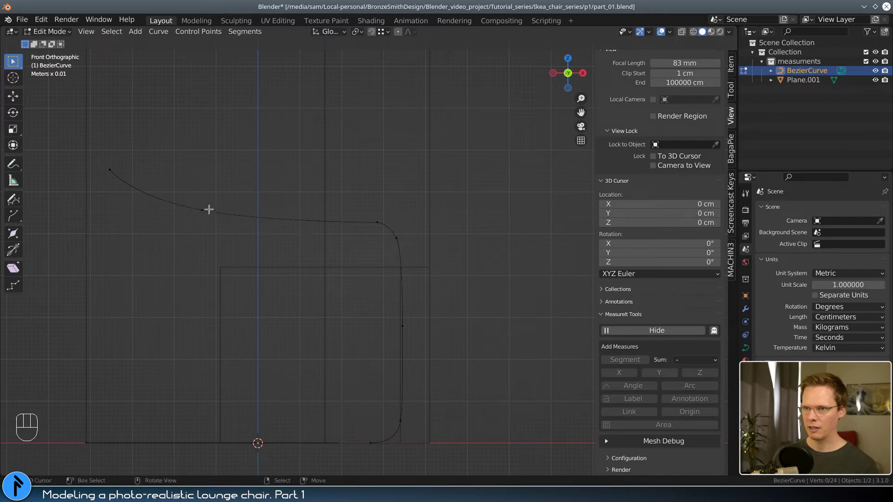
key("ctrl+z")
key("g")
key("z")
left_click(267, 193)
key("ctrl+z")
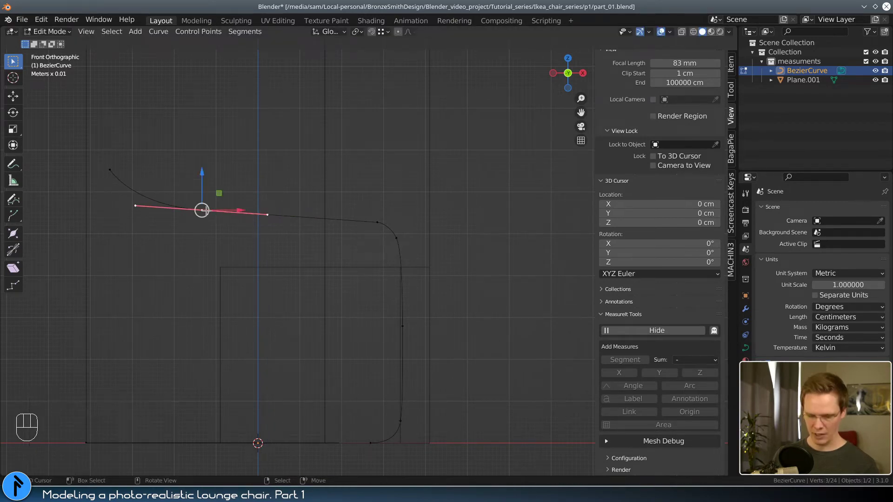
key("s")
left_click(233, 219)
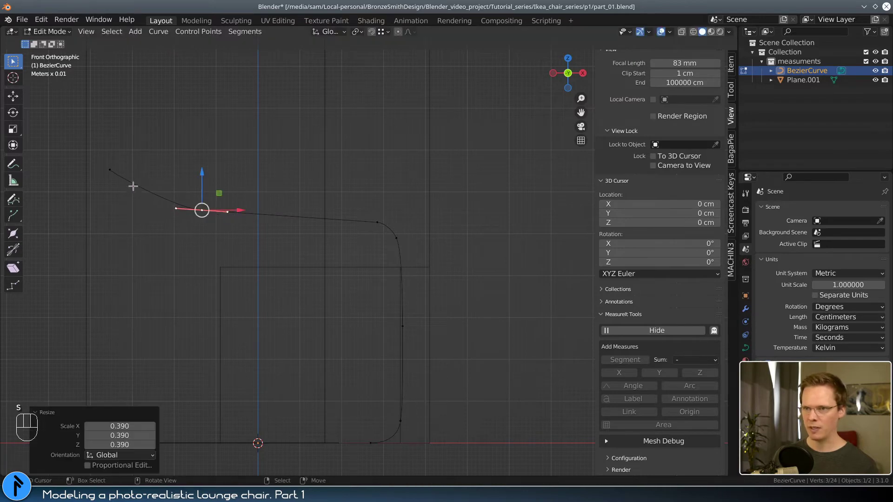
- Move the new armrest point about -13.4 cm in X and 2.9 cm in Z and rotate its handles about 7°
left_click_drag(219, 193, 161, 180)
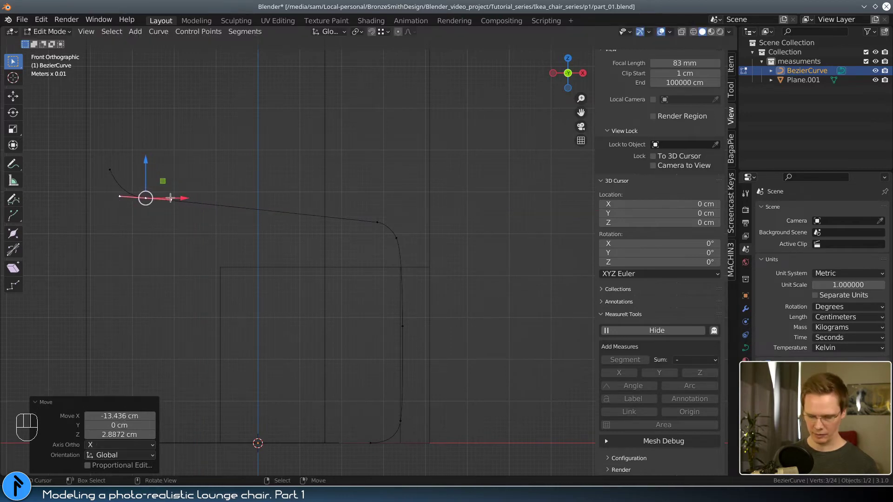
key("r")
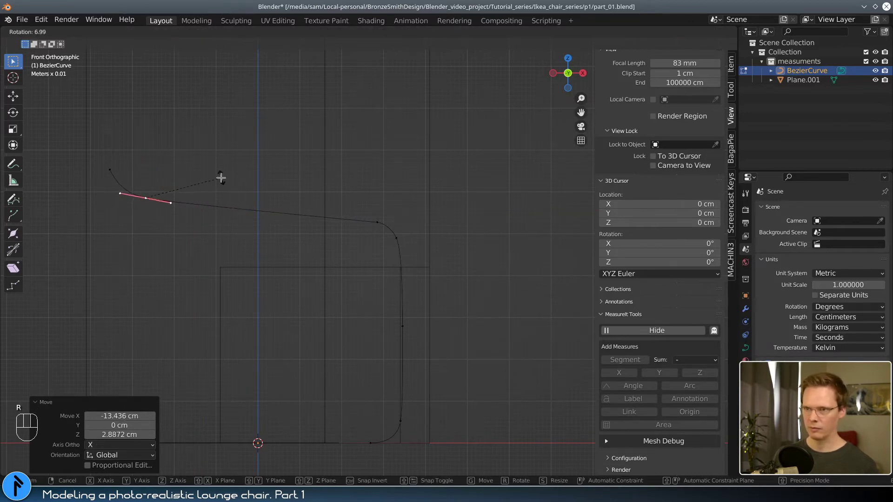
left_click(220, 177)
- Lengthen the rear handle of the upper corner's armrest-side point backward along the armrest line
left_click(378, 222)
left_click(373, 221)
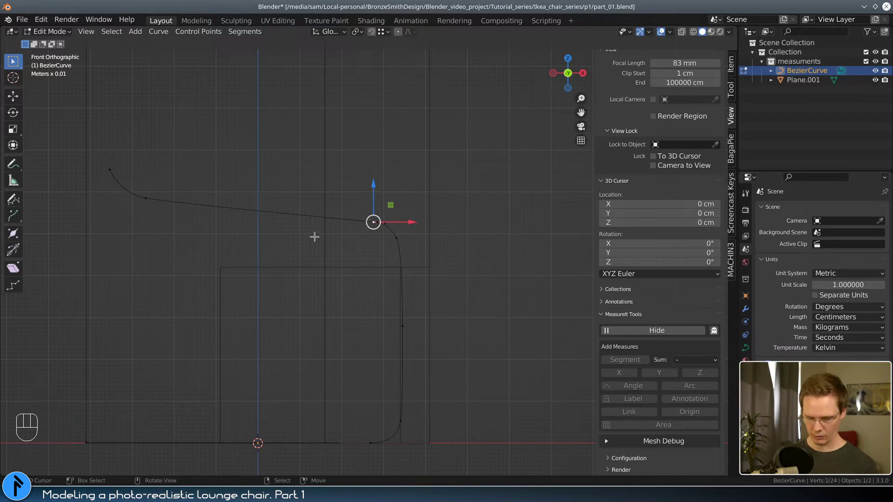
key("g")
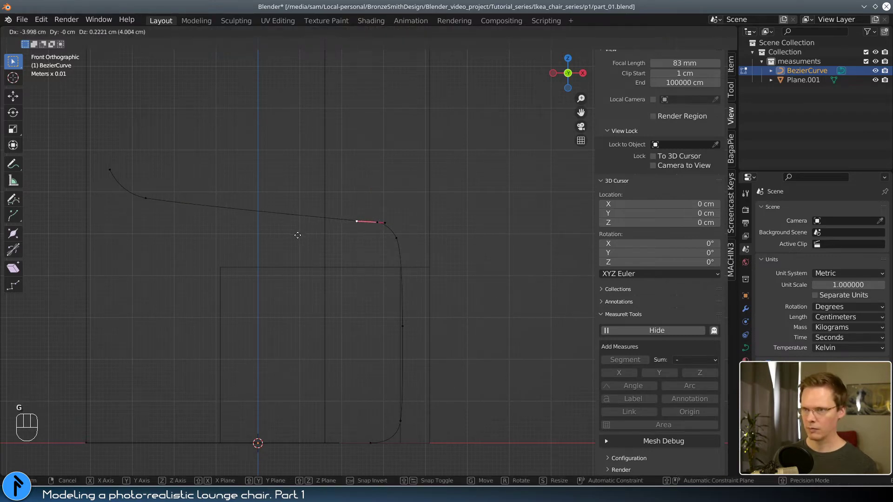
left_click(254, 225)
- Move the upper corner's armrest-side point slightly forward along X
left_click(379, 224)
key("g")
key("x")
left_click(408, 223)
- Rotate the handles of the upper corner's leg-side point about 3.5° and lower the point about 0.9 cm along Z
left_click(395, 231)
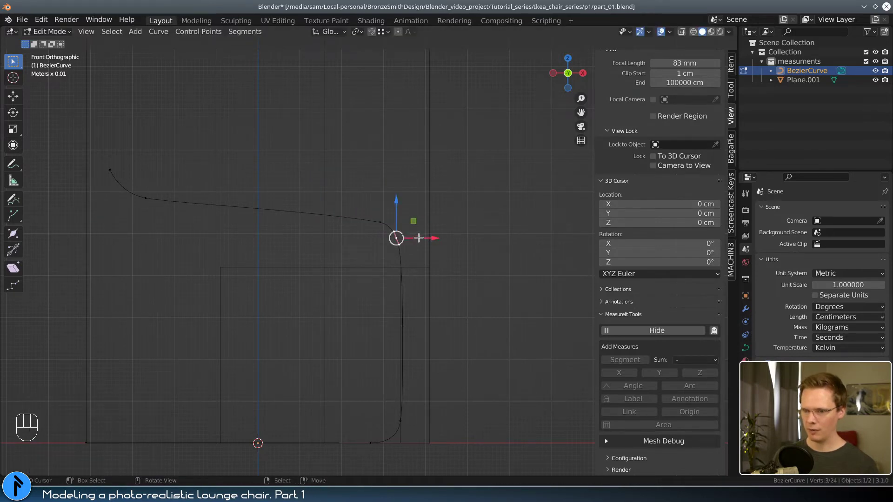
key("r")
left_click(485, 231)
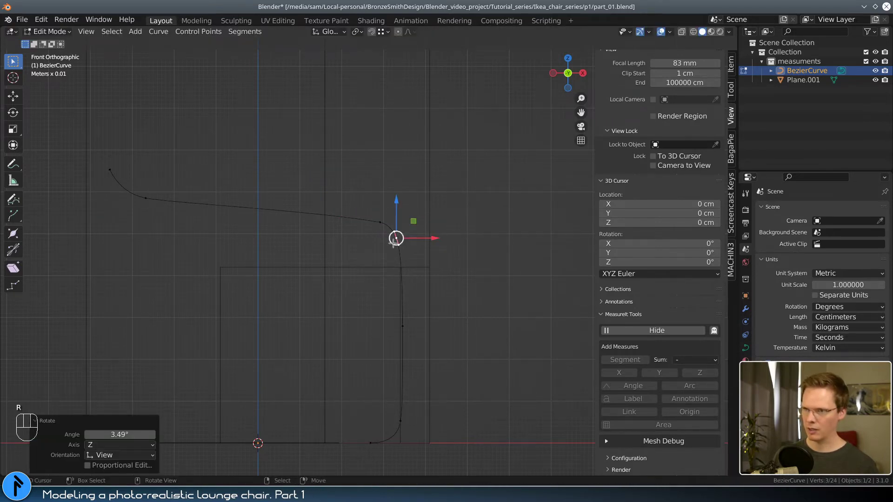
key("g")
key("z")
left_click(398, 216)
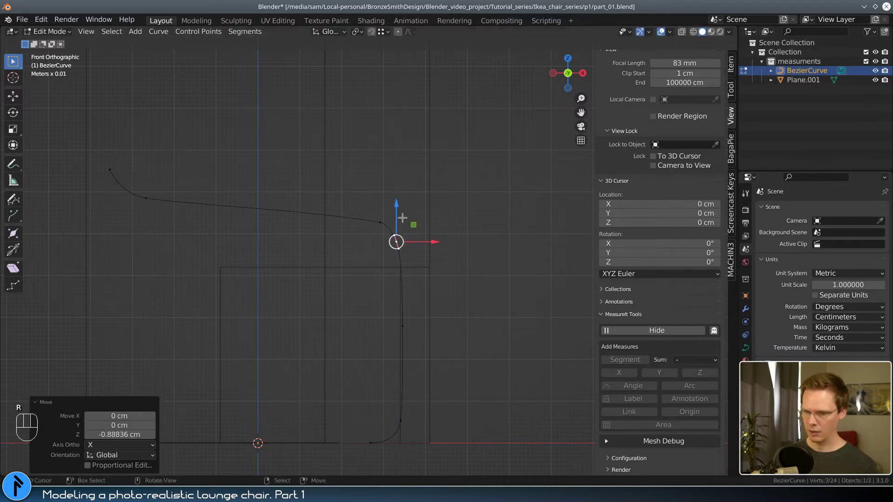
- Rotate the leg-side point's handles another 2.4° or so and scale them down
key("r")
left_click(451, 235)
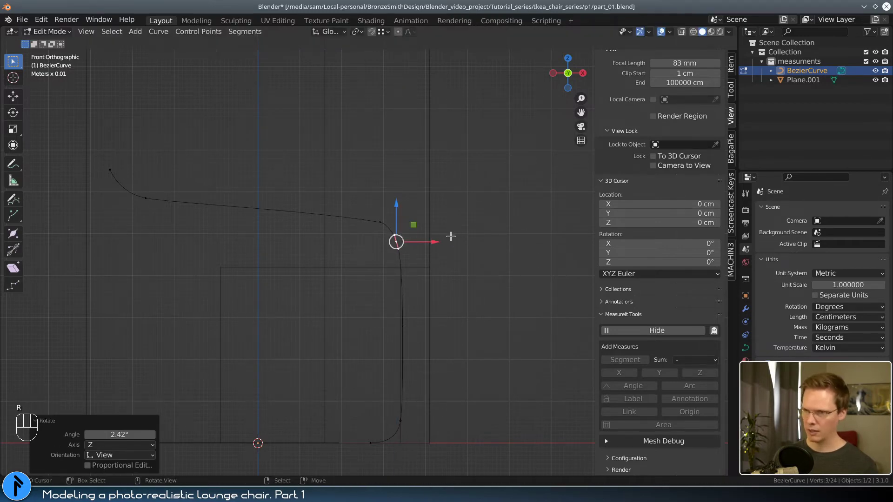
key("s")
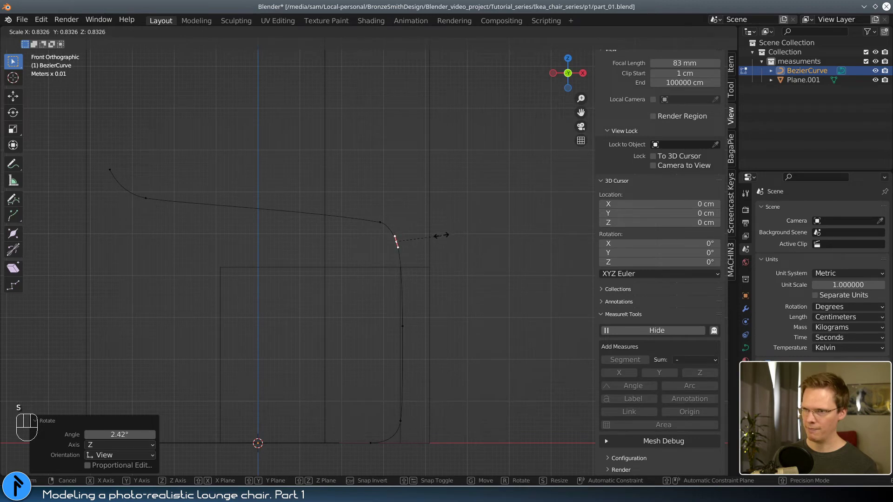
- Shrink the handles of the curve point just below the armrest's front corner and nudge the point slightly up
left_click(441, 235)
left_click_drag(396, 214, 396, 210)
- Adjust the middle point of the vertical front section: scale its handles to about 0.68, rotate them near vertical and fine-tune its X position
left_click(408, 312)
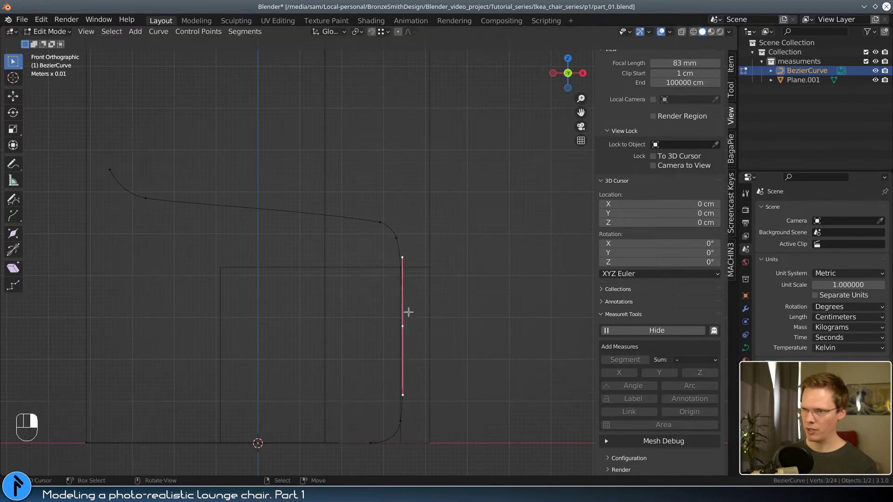
left_click_drag(419, 330, 418, 328)
key("s")
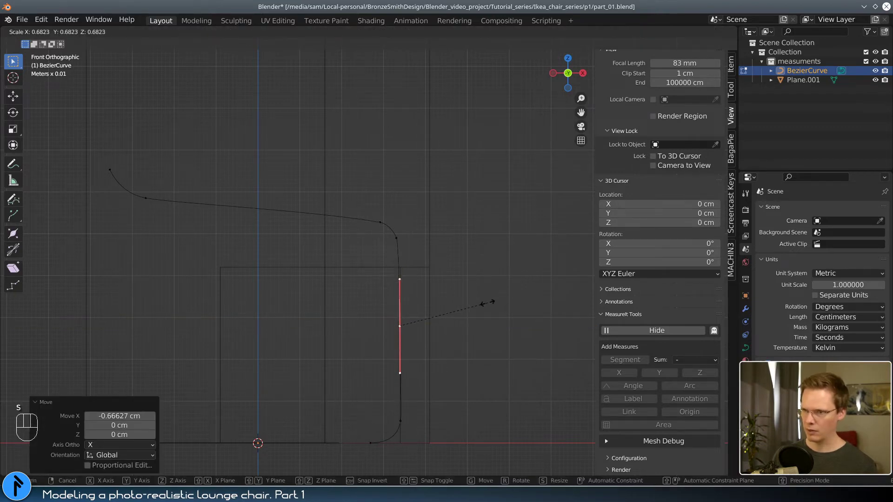
left_click(489, 302)
key("r")
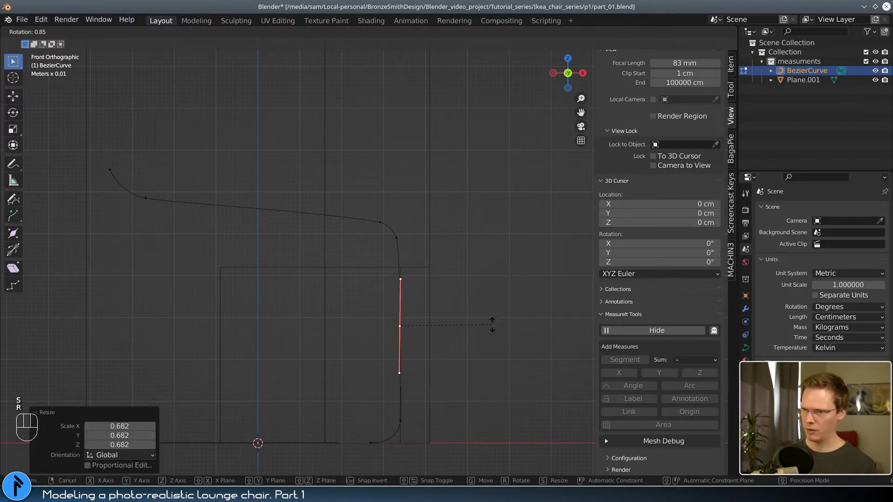
left_click(492, 325)
key("r")
left_click(523, 314)
left_click_drag(424, 327, 425, 326)
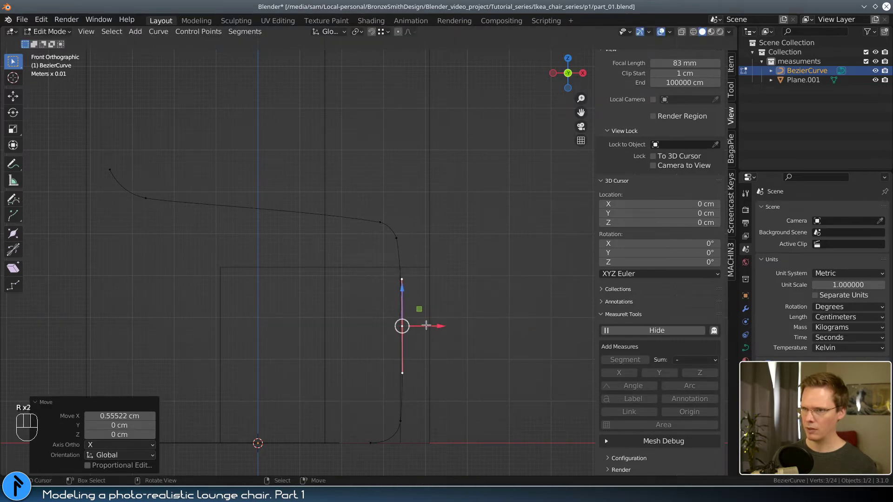
- Shift the armrest's front corner point about -0.22 cm and its rear bend point about -1.67 cm along X
left_click(381, 223)
key("g")
left_click_drag(401, 222, 364, 233)
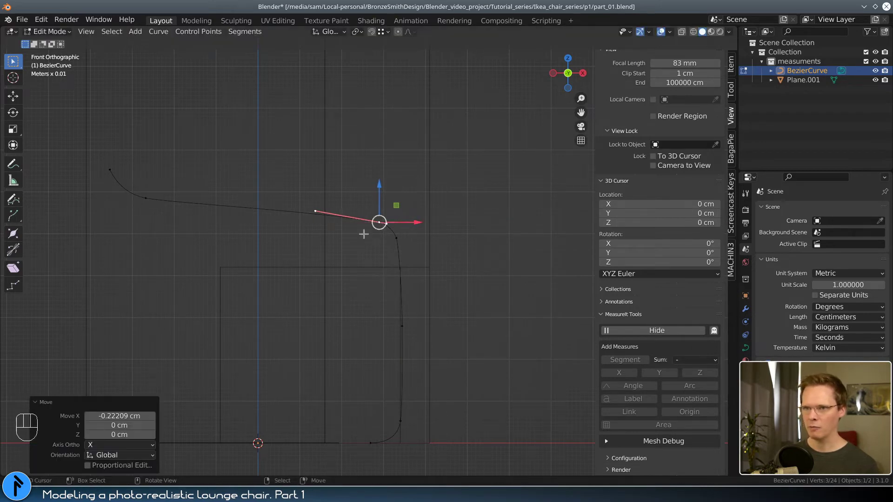
left_click(148, 196)
left_click_drag(176, 198, 168, 197)
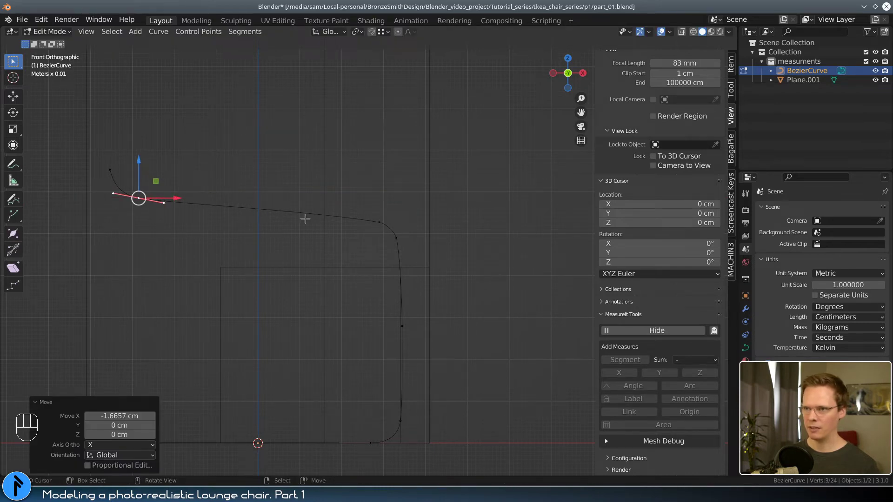
- Lower the rear-pointing handle of the armrest's front corner point slightly along Z
left_click(380, 221)
left_click(313, 211)
left_click_drag(312, 185, 312, 188)
- Pull the outer handle at the armrest's rear tip closer to its point and leave curve editing
left_click(110, 169)
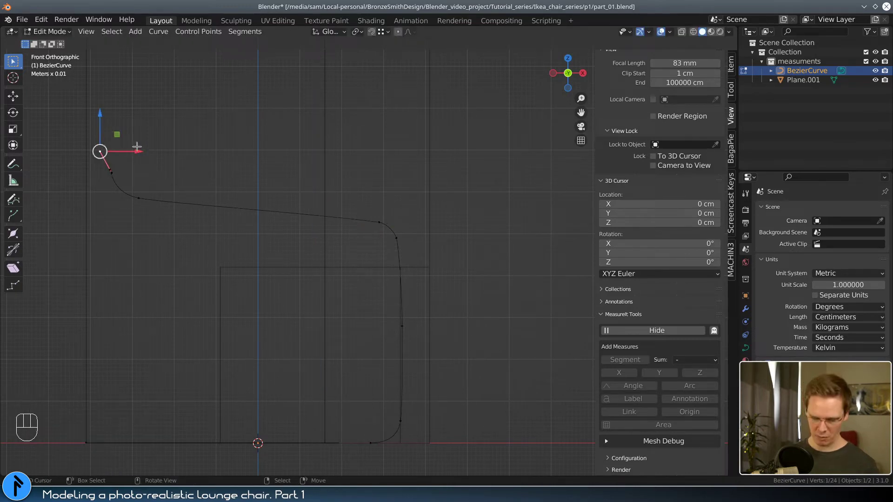
key("g")
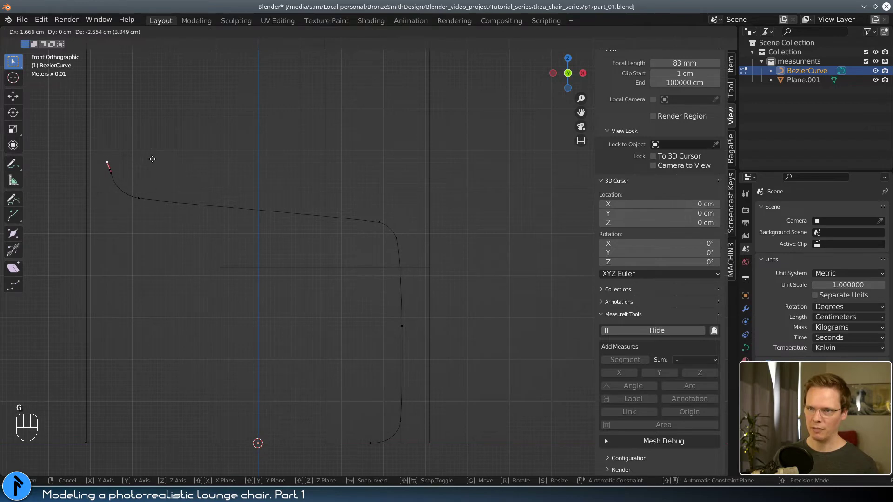
left_click(153, 159)
key("Tab")
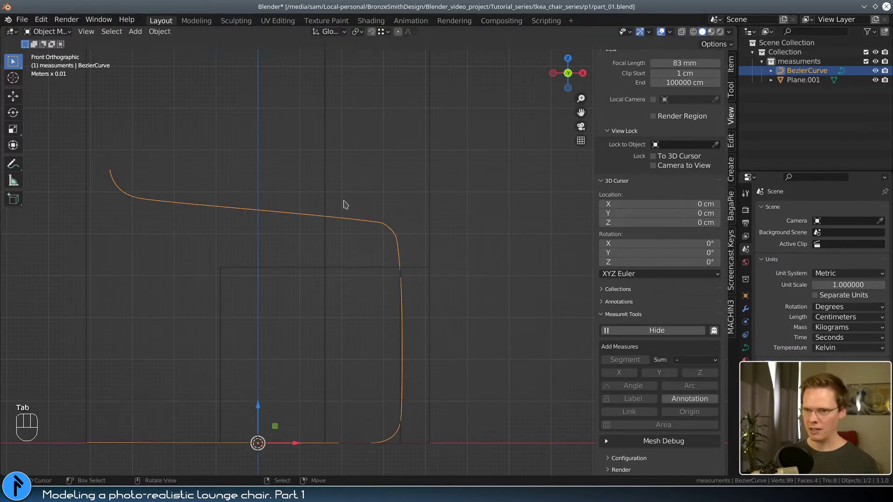
- Lengthen the handles of the point below the armrest's front corner to smooth the bend into the vertical section
mouse_move(528, 264)
middle_mouse_down()
mouse_move(456, 288)
mouse_move(534, 266)
middle_mouse_up()
scroll(526, 263, "up", 3)
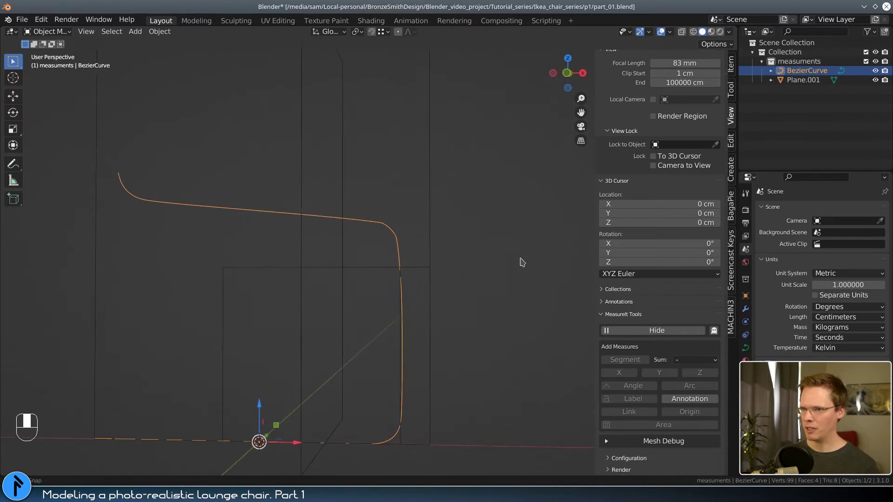
key("Tab")
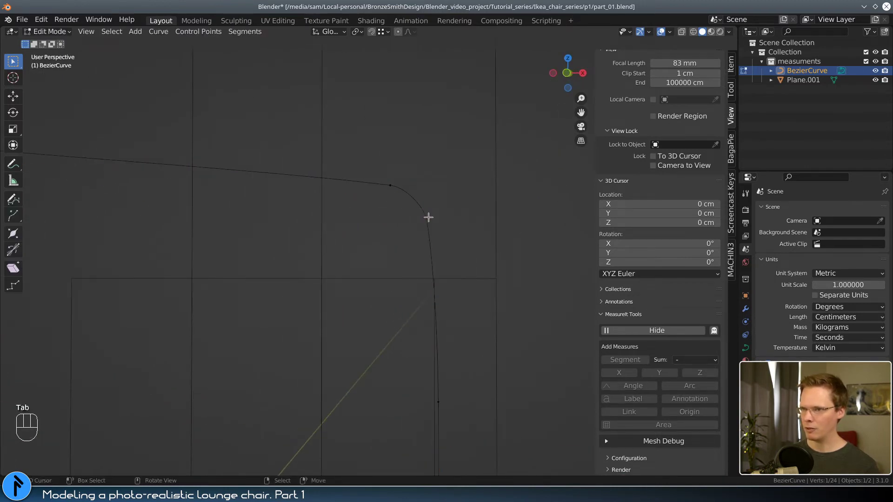
scroll(448, 224, "up", 2)
key("KP_1")
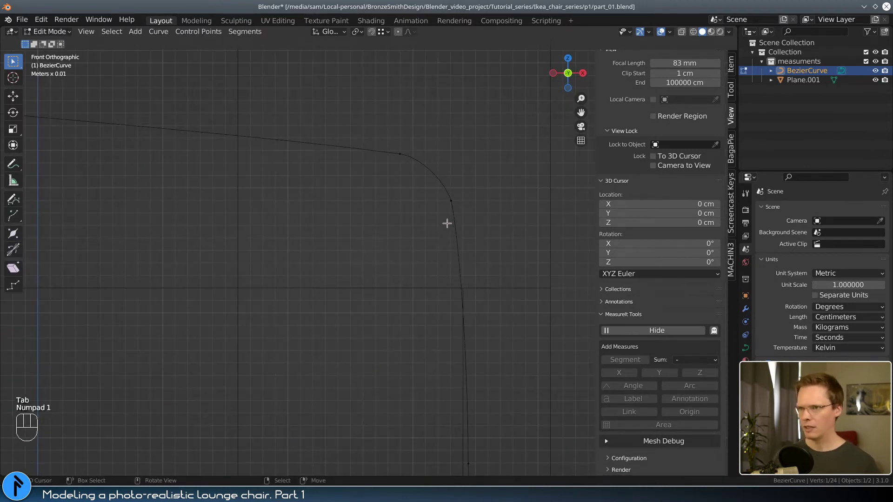
middle_click_drag(463, 229, 251, 247, "shift")
left_click(265, 210)
middle_click_drag(266, 209, 306, 219, "shift")
key("s")
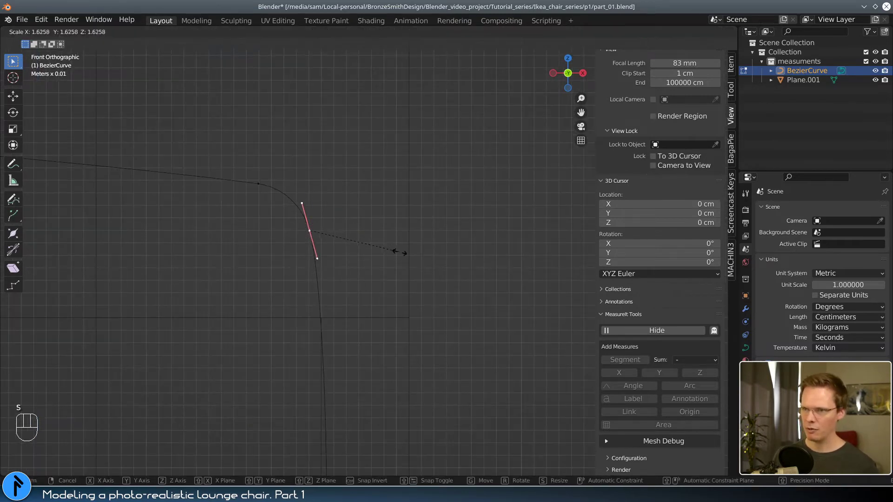
left_click(405, 255)
key("Tab")
key("Tab")
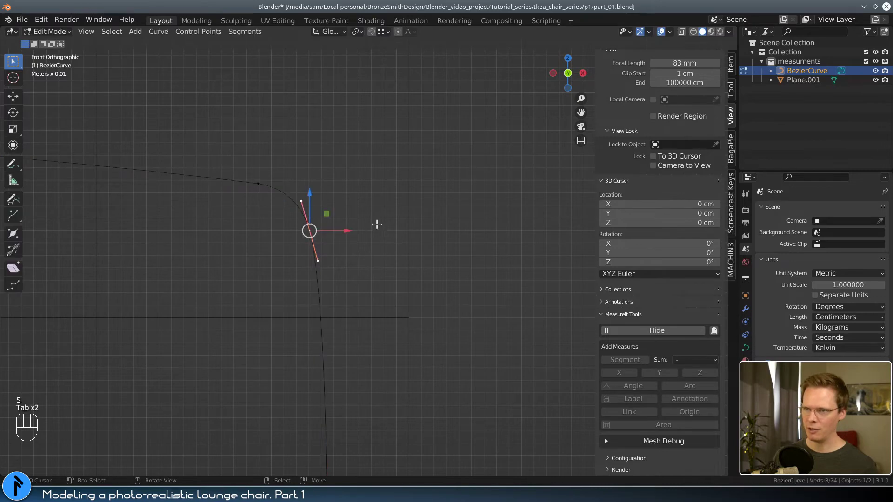
- Adjust the forward handle of the armrest's front corner point along X to refine the bend, then leave curve editing
right_click(280, 186)
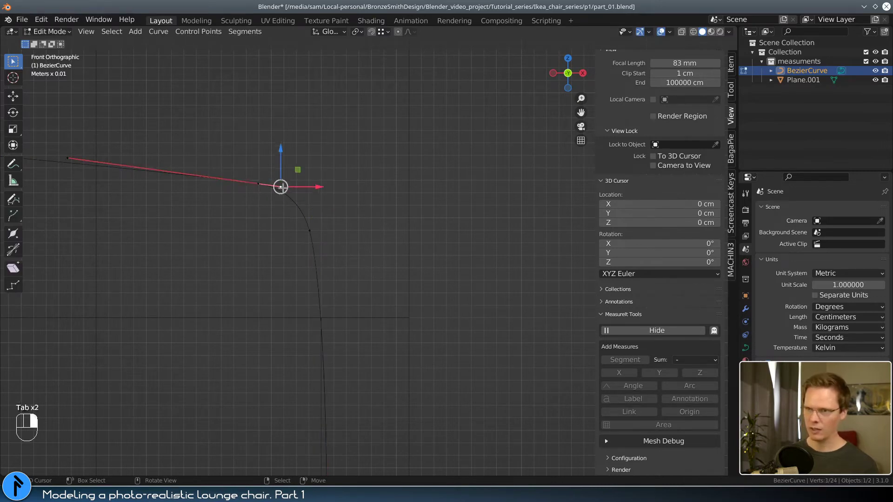
left_click_drag(310, 187, 285, 184)
right_click(283, 187)
key("Tab")
- Box-select the curve points around the armrest and lower them slightly along Z
middle_click_drag(404, 227, 421, 245)
key("Tab")
left_click_drag(79, 149, 380, 272)
left_click_drag(234, 193, 233, 204)
key("Tab")
middle_click_drag(435, 230, 387, 238)
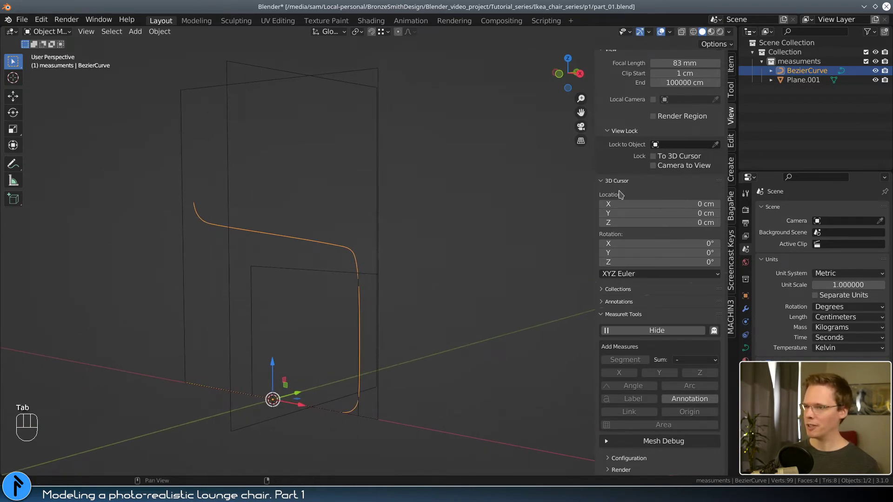
scroll(639, 204, "up", 1)
scroll(623, 174, "down", 1)
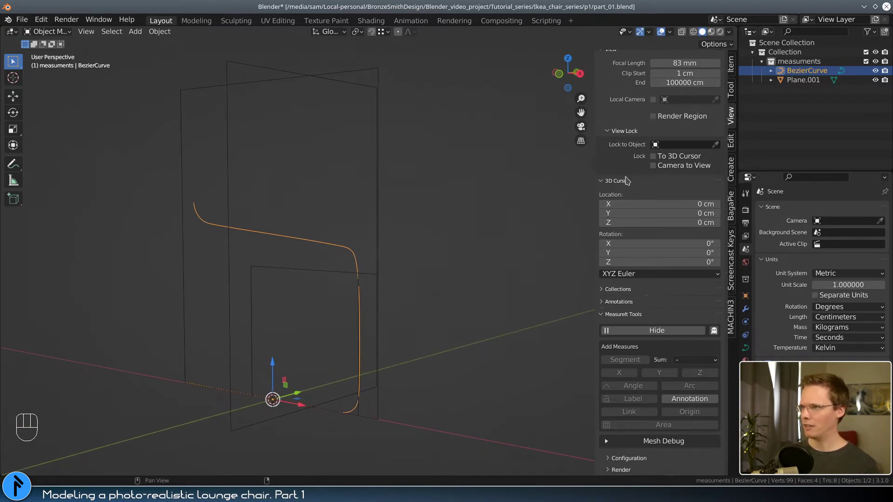
scroll(627, 181, "up", 1)
- Create a new collection inside Collection and name it curve_components
left_click(785, 52)
right_click(784, 52)
left_click(785, 52)
double_click(799, 90)
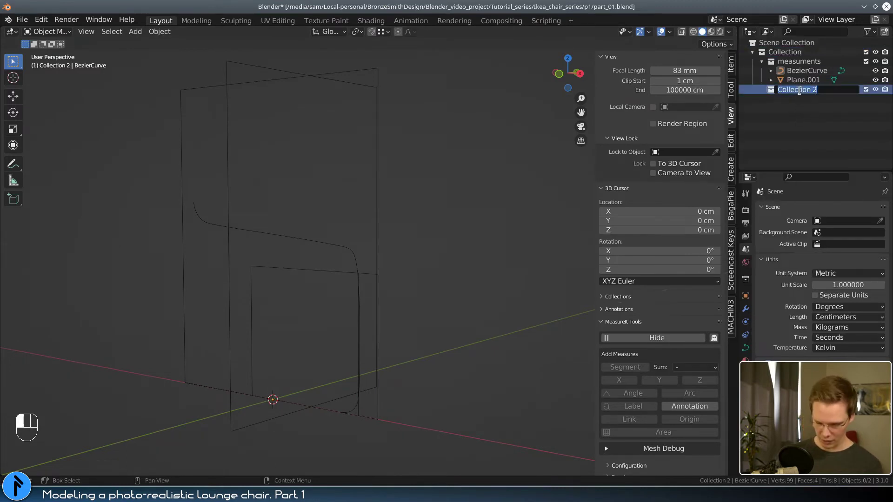
type("curve compo")
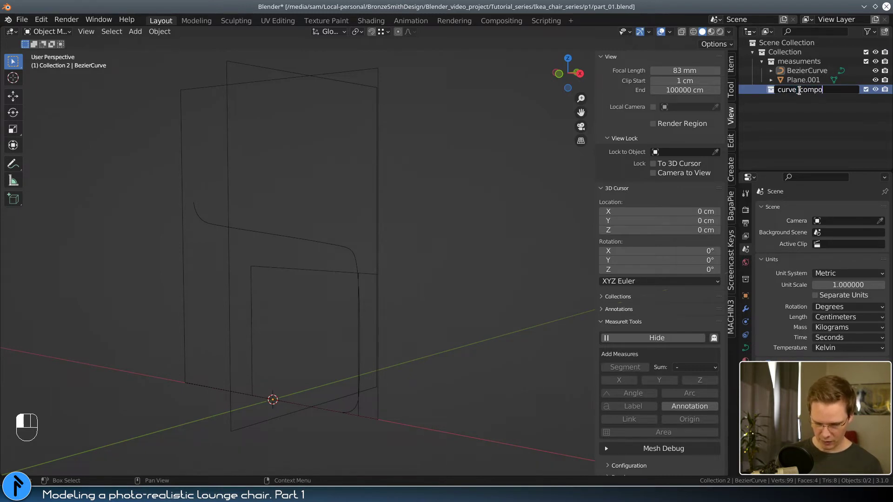
type("ts")
key("Return")
- Move BezierCurve into the curve_components collection and show its modifier properties
left_click(807, 70)
left_click_drag(807, 70, 804, 89)
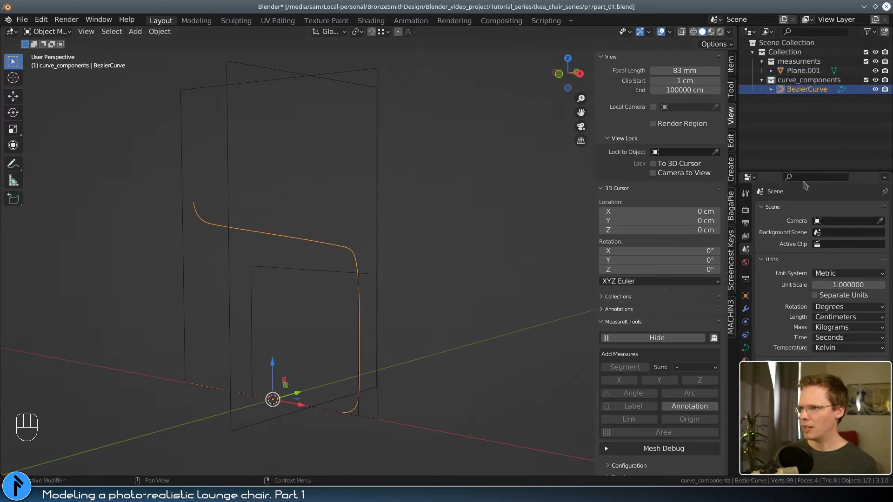
left_click_drag(766, 171, 765, 148)
left_click(745, 285)
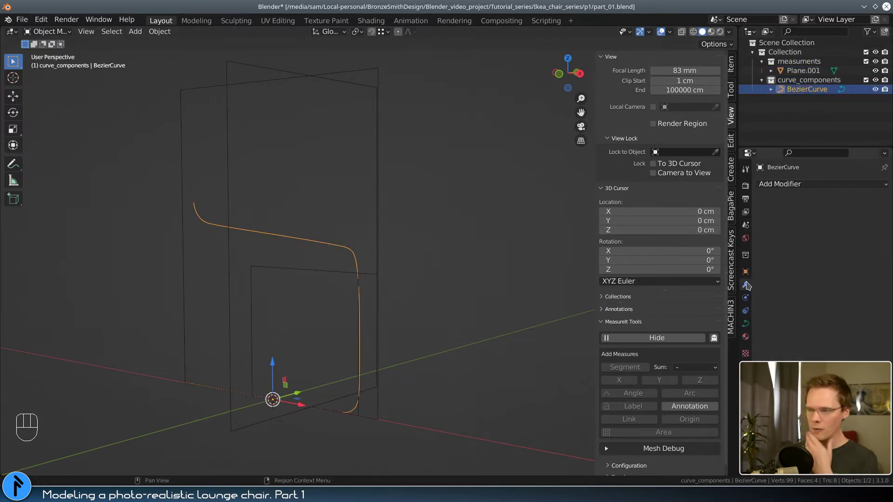
- Examine the chair's width on the dimensioned reference drawing, with the curve viewed from the side
middle_click_drag(486, 365, 441, 383)
key("alt+Tab")
middle_click_drag(607, 349, 721, 346)
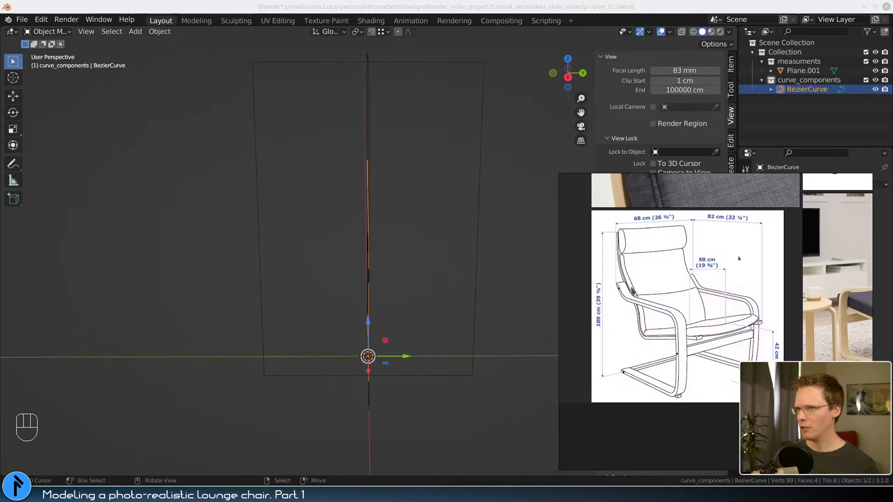
key("alt+Tab")
- Move the curve about -34 cm along Y and fine-align it with the side edge of the measurement box
left_click_drag(407, 360, 305, 358)
key("KP_1")
key("KP_3")
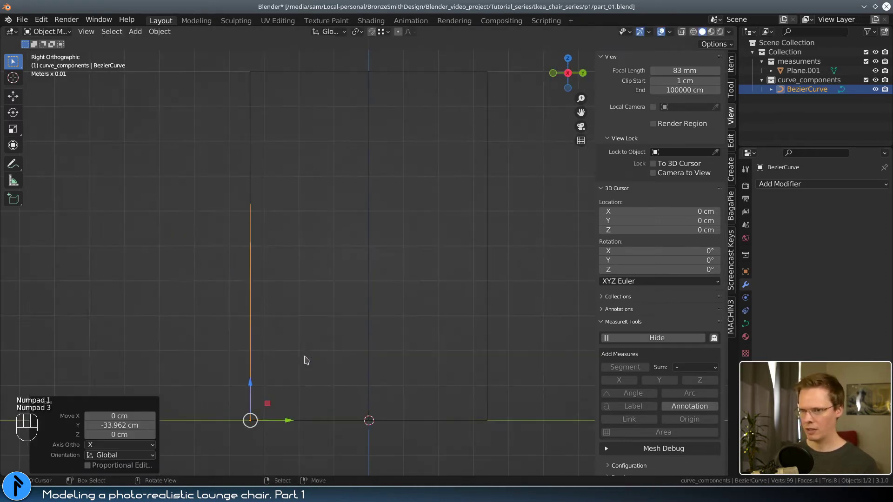
scroll(307, 333, "up", 3)
middle_click_drag(293, 342, 461, 110, "shift")
scroll(451, 220, "up", 6)
middle_click_drag(304, 437, 405, 317, "shift")
scroll(405, 317, "up", 5)
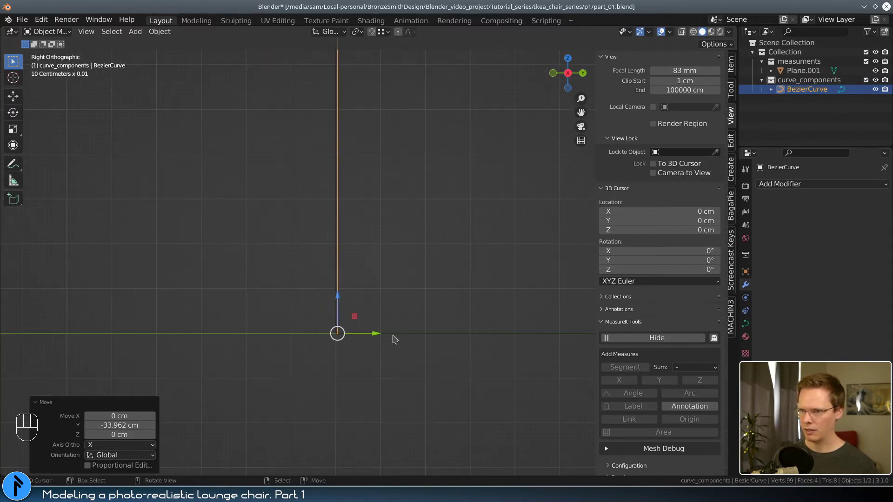
left_click_drag(378, 333, 375, 334)
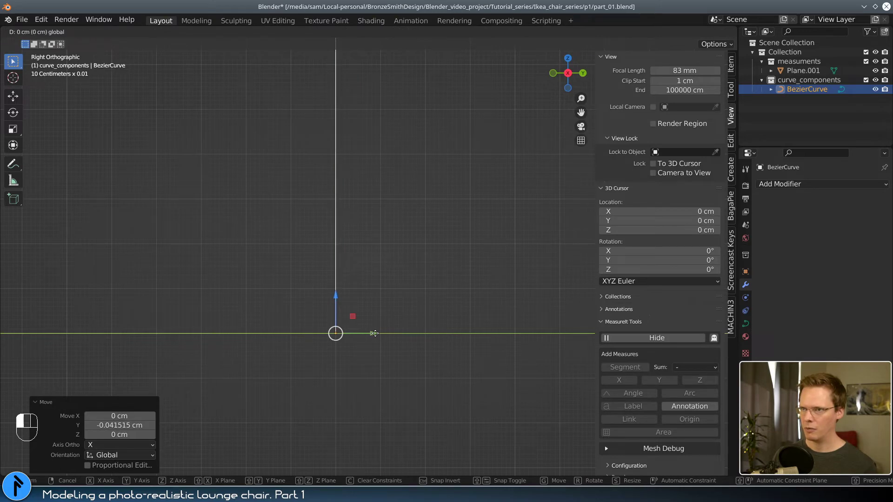
scroll(401, 324, "down", 3)
middle_click_drag(499, 295, 391, 355, "shift")
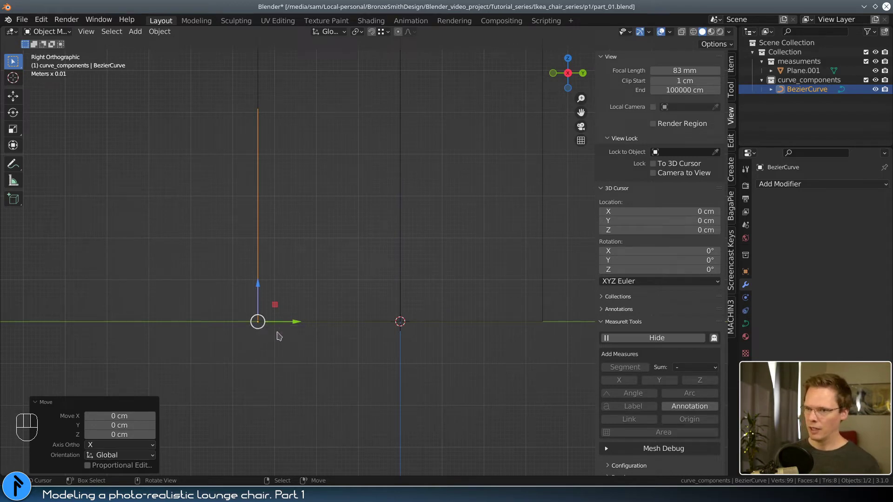
- Set the curve's origin to the 3D cursor
middle_click_drag(293, 338, 297, 346)
key("space")
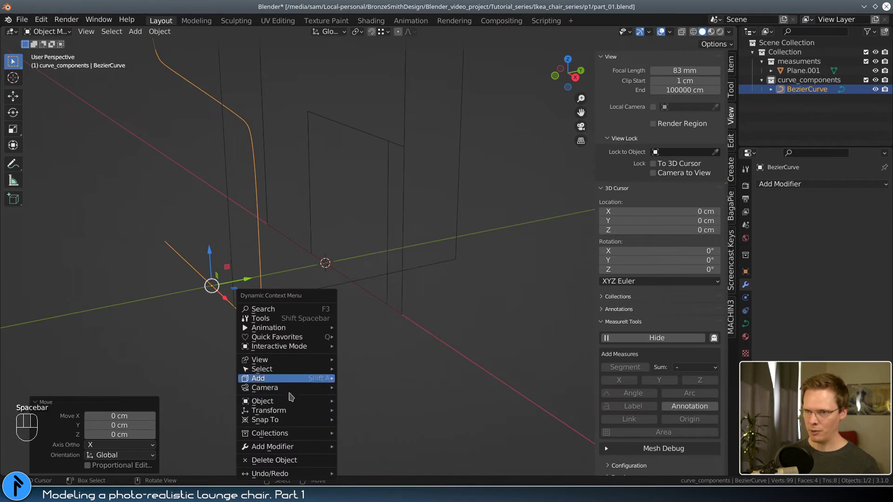
mouse_move(293, 420)
mouse_move(418, 330)
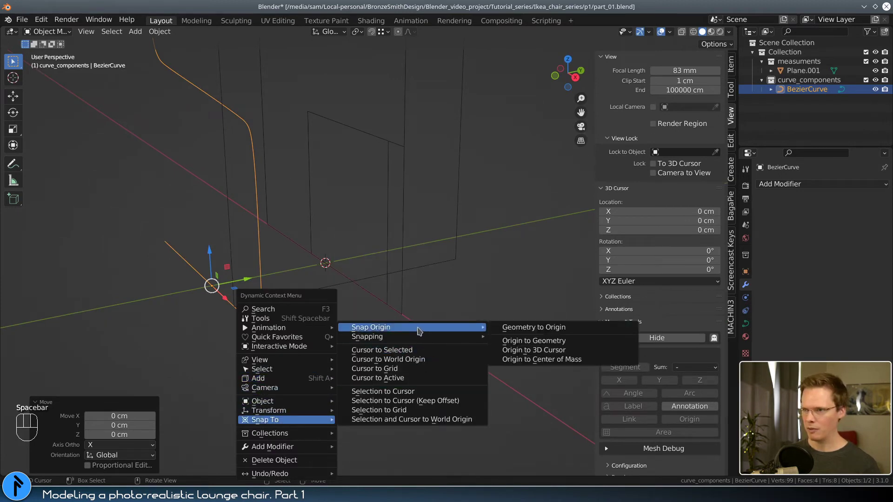
left_click(560, 352)
middle_click_drag(282, 394, 294, 381)
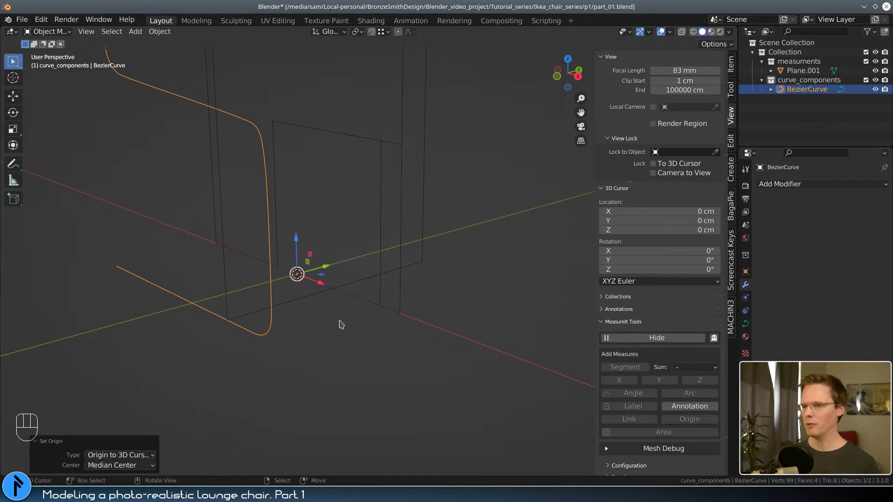
- Add a Mirror modifier to the curve and switch its mirror axis from X to Y
middle_click_drag(319, 327, 489, 326)
key("Tab")
key("Tab")
left_click(794, 184)
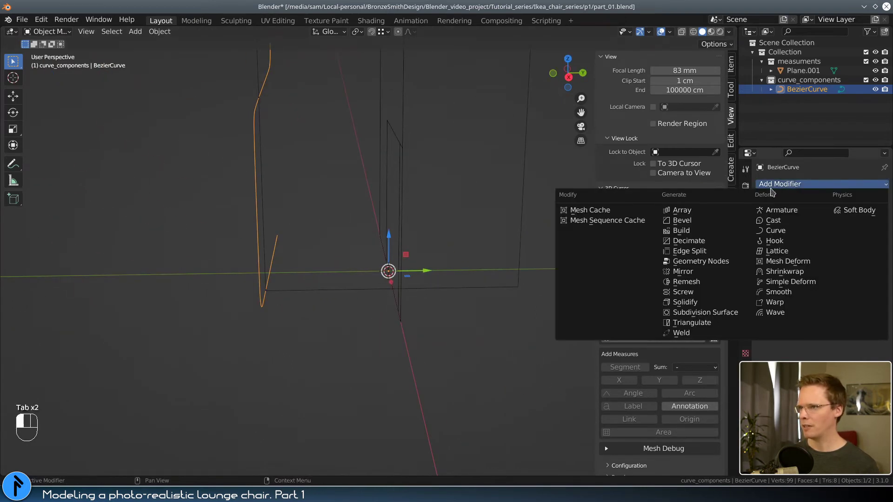
left_click(697, 272)
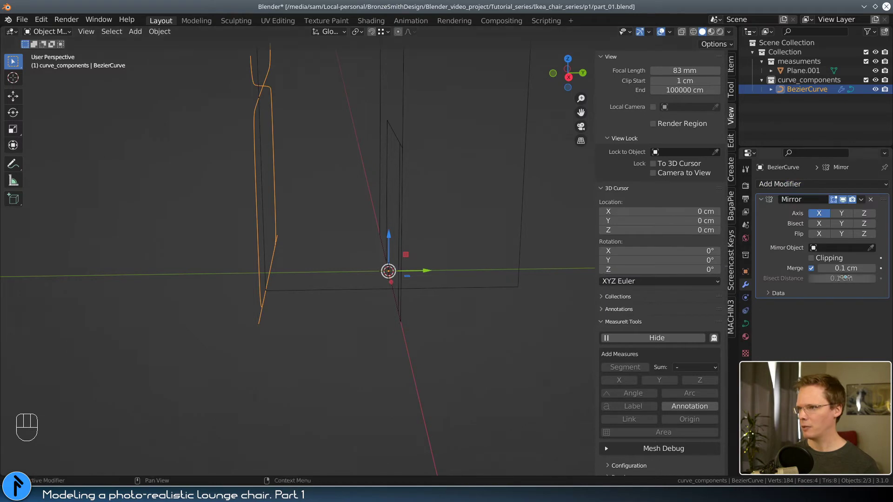
left_click(842, 213)
left_click(818, 213)
- Display the curve's transform values and set the transform orientation to Local
middle_click_drag(428, 321, 424, 321)
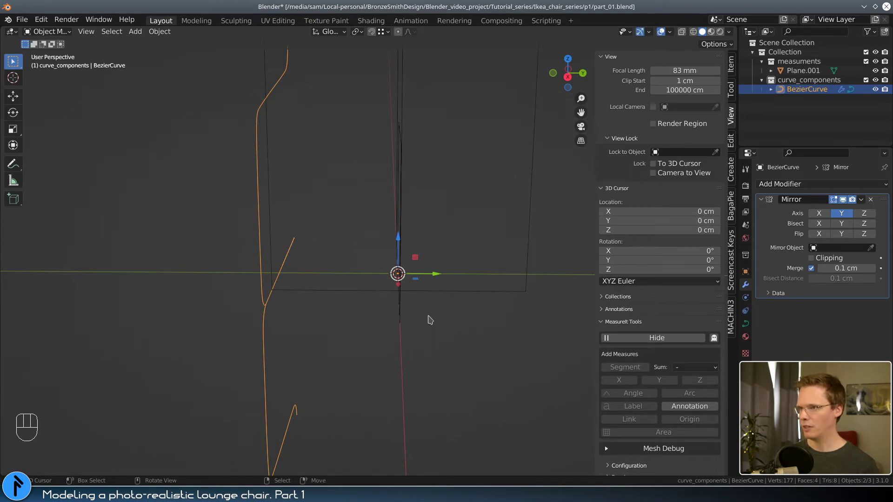
left_click(731, 66)
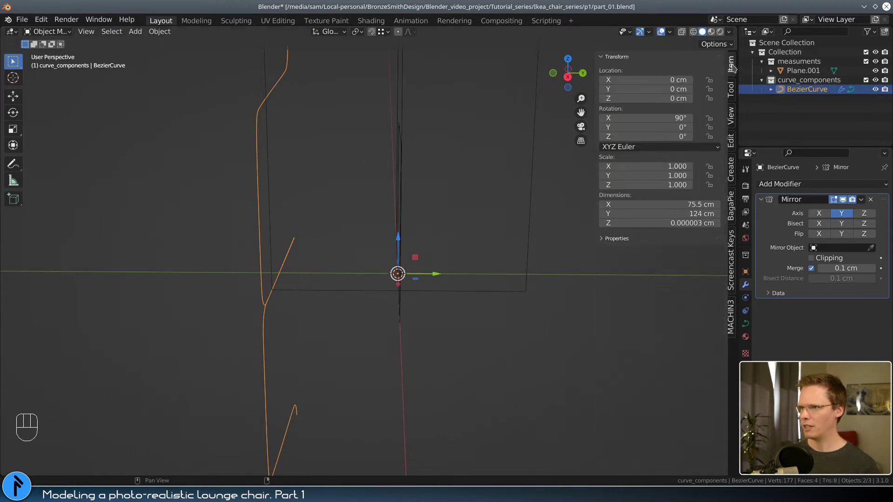
middle_click_drag(375, 295, 394, 315)
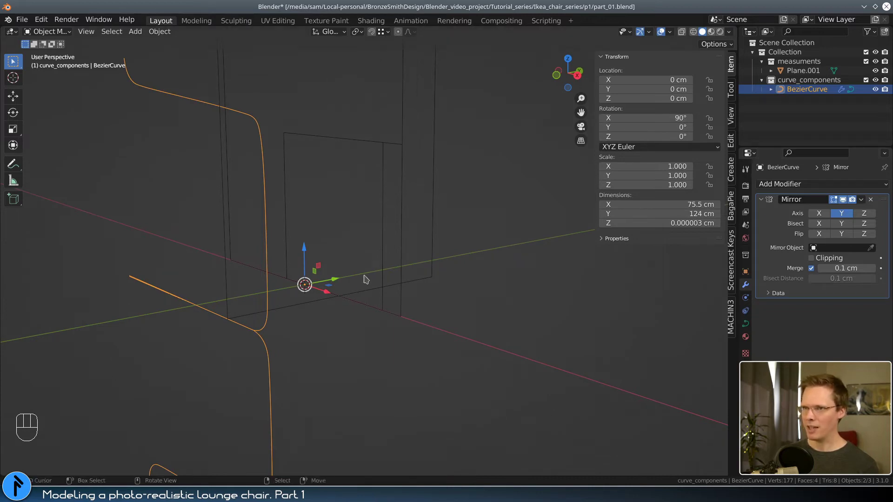
left_click(337, 32)
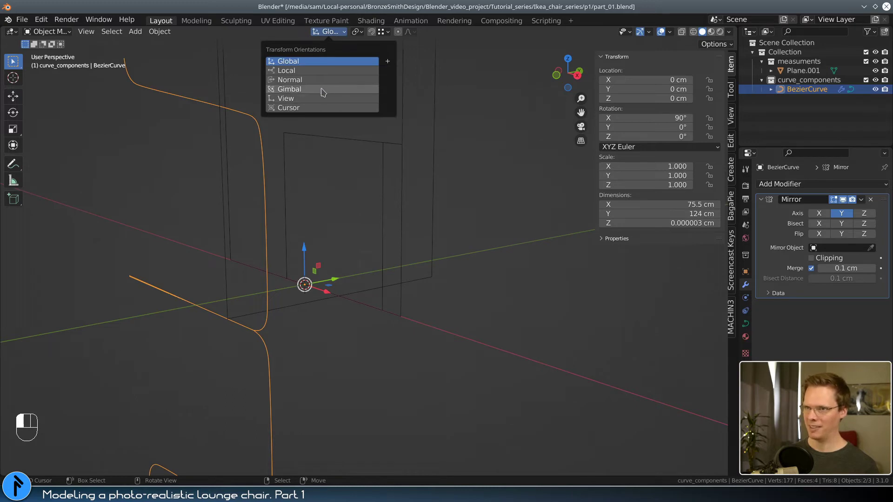
left_click(318, 71)
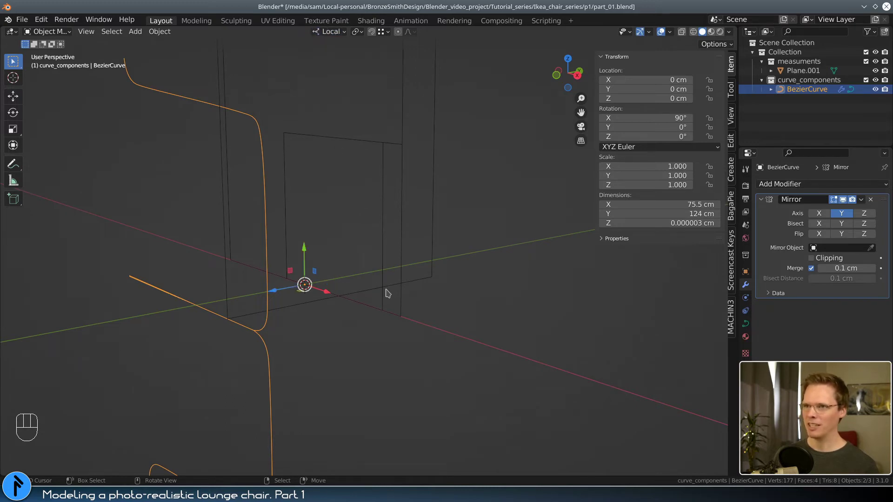
left_click(331, 32)
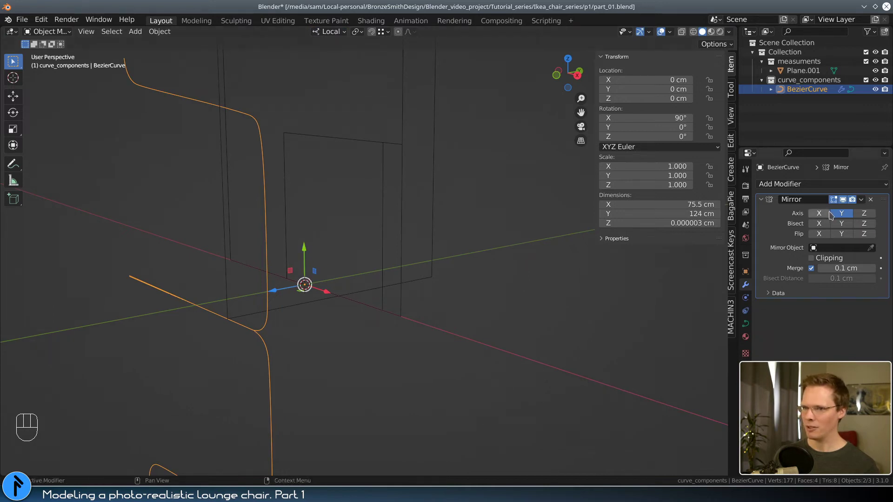
- Switch the Mirror modifier's axis from Y to Z
left_click(863, 214)
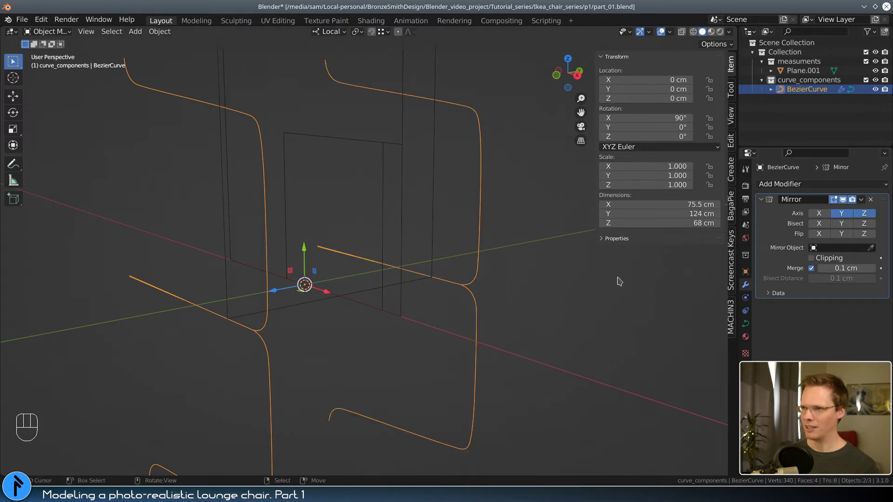
left_click(841, 213)
middle_click_drag(514, 367, 496, 359)
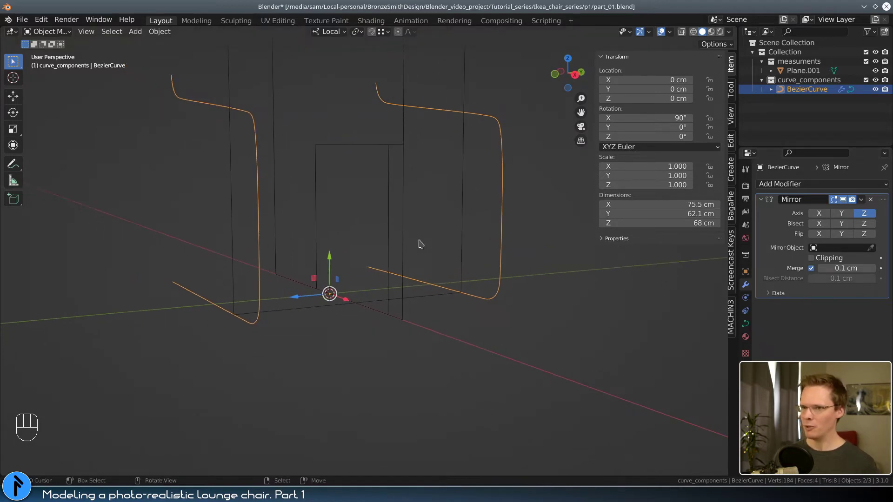
- Apply the rotation of the side-frame curve
key("space")
mouse_move(392, 246)
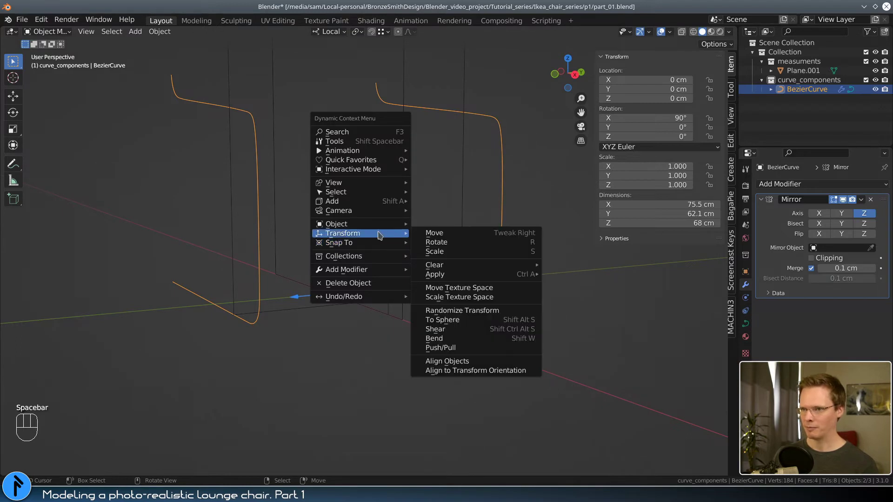
mouse_move(486, 276)
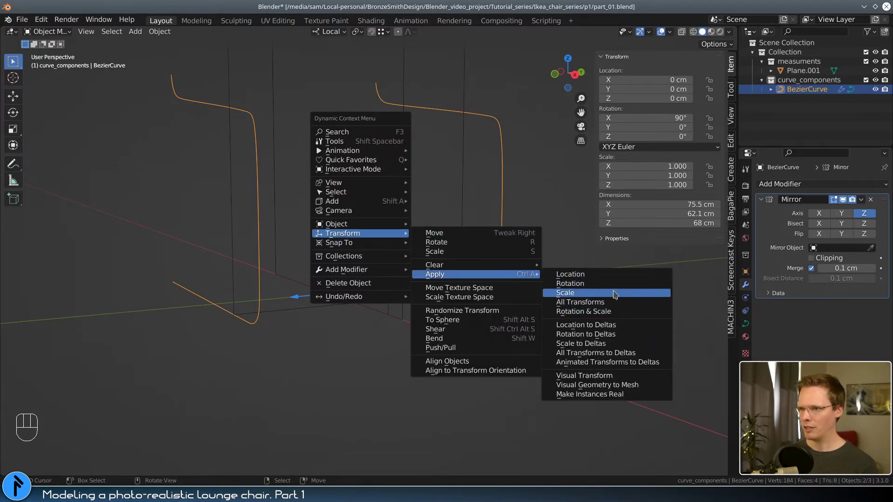
left_click(609, 284)
- Make Y the only active axis of the curve's Mirror modifier
left_click(841, 213)
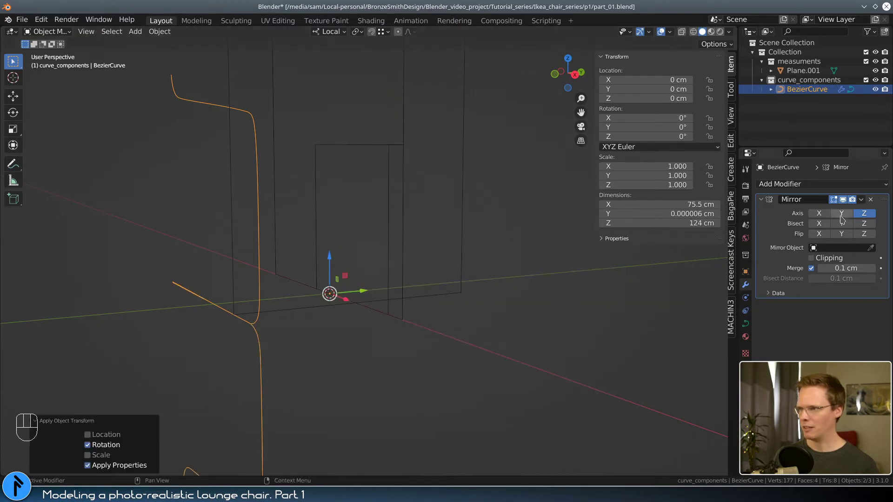
left_click(863, 213)
middle_click_drag(366, 310, 543, 275)
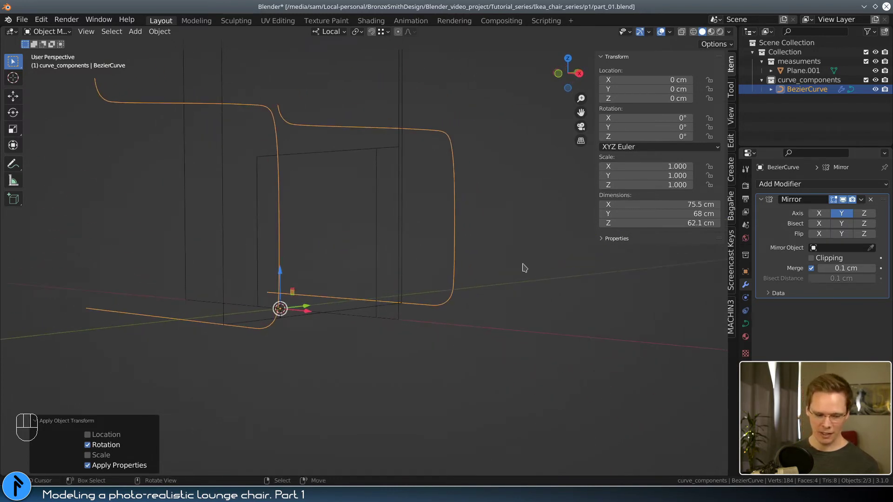
middle_click_drag(396, 283, 393, 305)
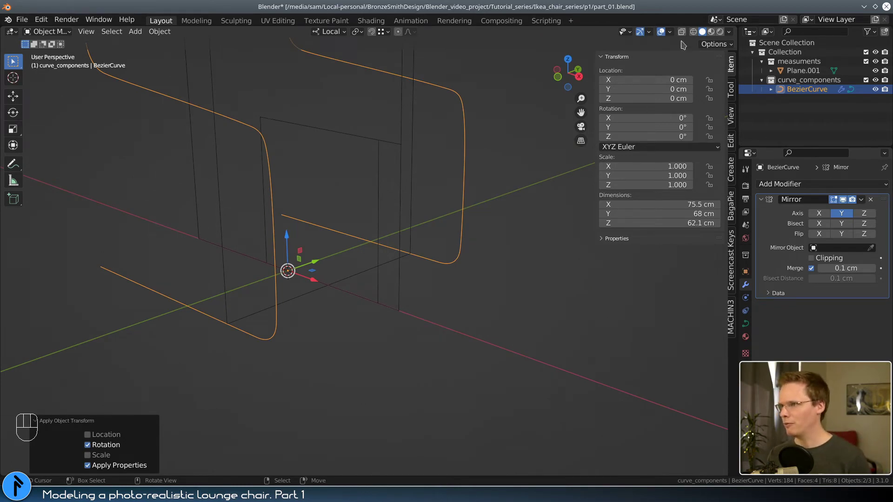
- Rename the BezierCurve object as primary_arms
double_click(807, 89)
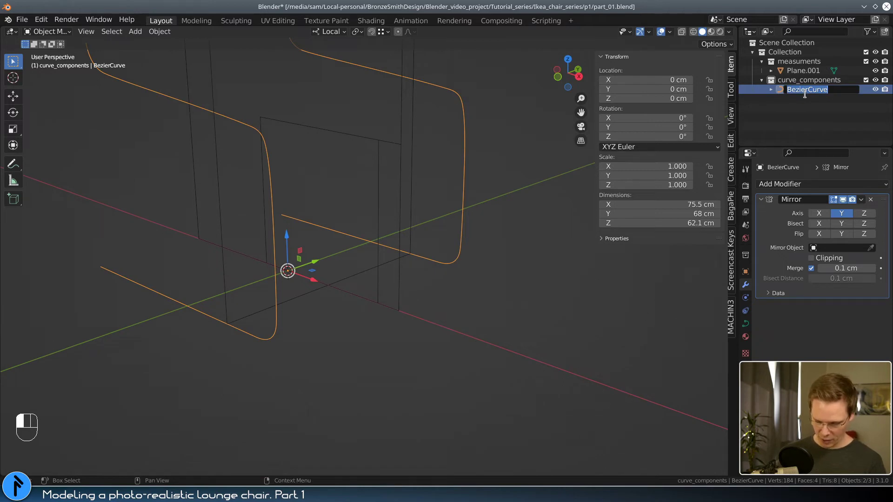
type("primary_arms")
key("Return")
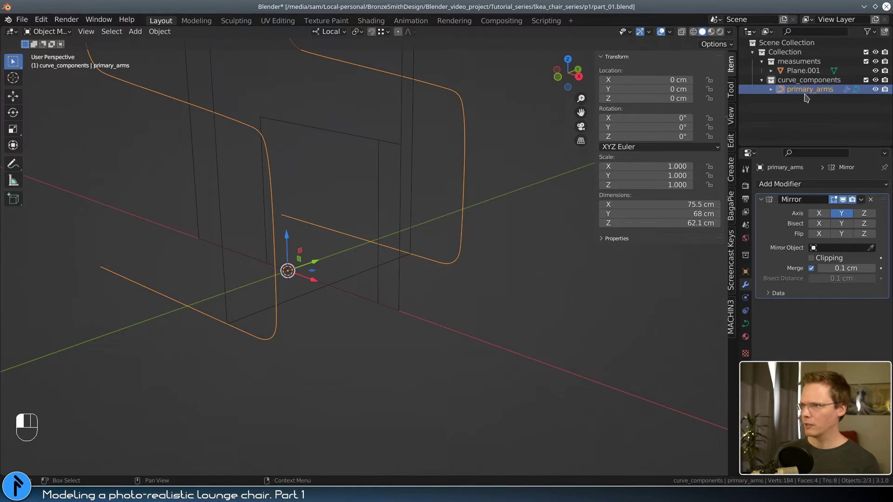
- Add a Bezier circle of 1 cm radius at the world origin in the curve_components collection and view it from above
left_click(809, 80)
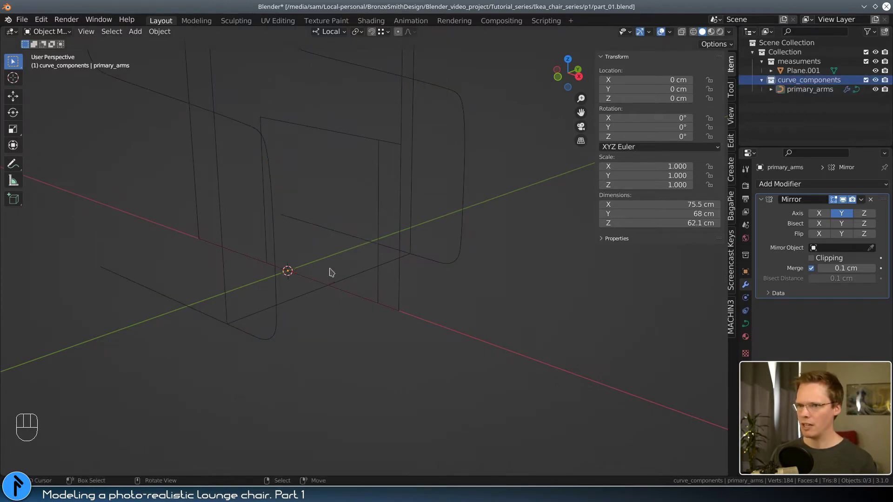
key("space")
mouse_move(347, 343)
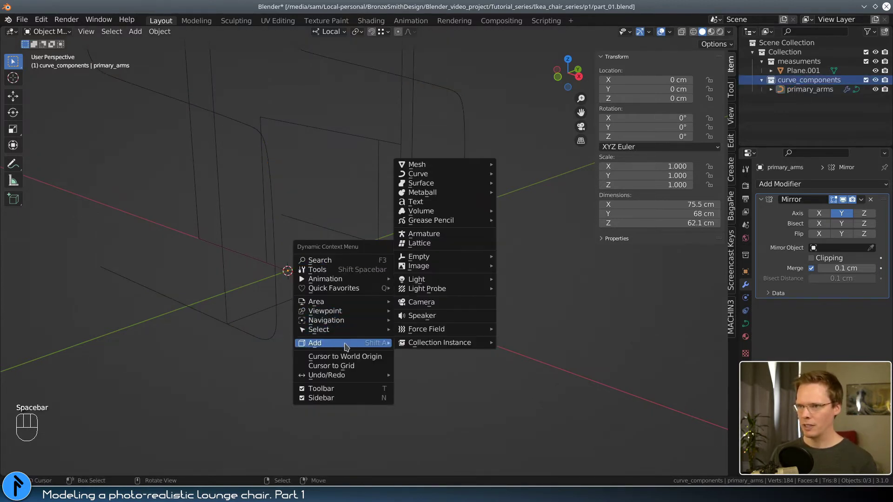
mouse_move(458, 178)
left_click(542, 186)
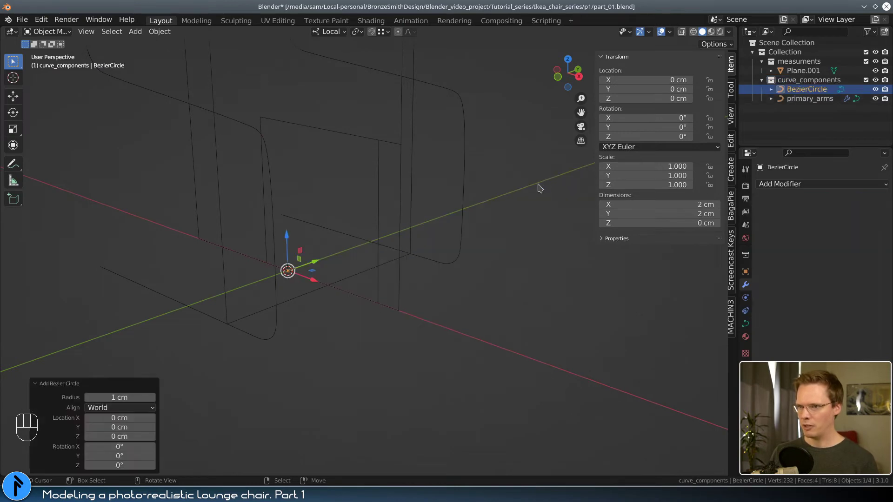
key("KP_1")
scroll(333, 311, "down", 5)
middle_click_drag(332, 310, 463, 320)
key("KP_4")
key("KP_7")
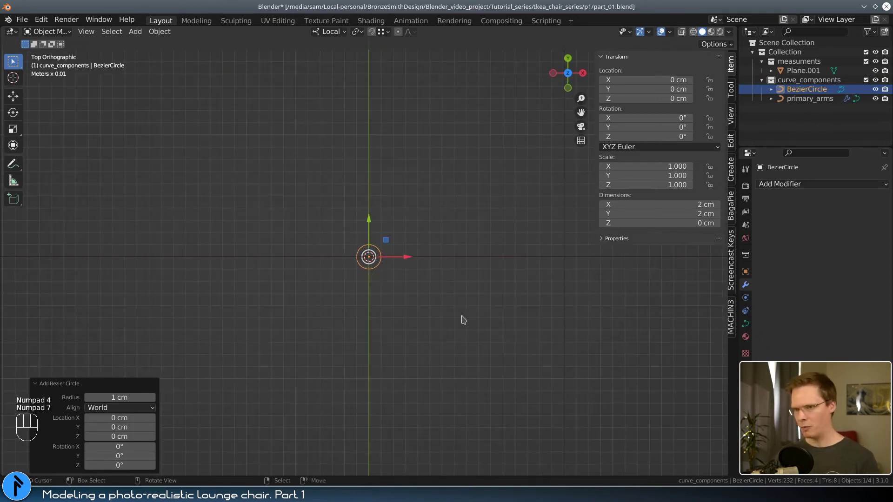
scroll(470, 313, "down", 6)
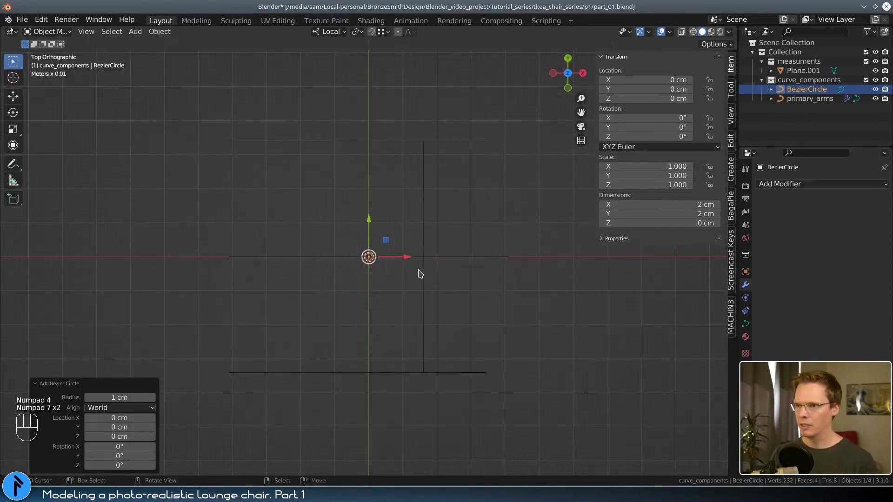
- Move the Bezier circle about 39 cm along X and delete it
key("g")
key("x")
left_click(538, 257)
middle_click_drag(549, 313, 387, 305, "shift")
scroll(389, 306, "up", 3)
scroll(341, 302, "up", 4)
middle_click_drag(236, 213, 381, 350, "shift")
scroll(407, 351, "up", 4)
middle_click_drag(434, 374, 436, 276, "shift")
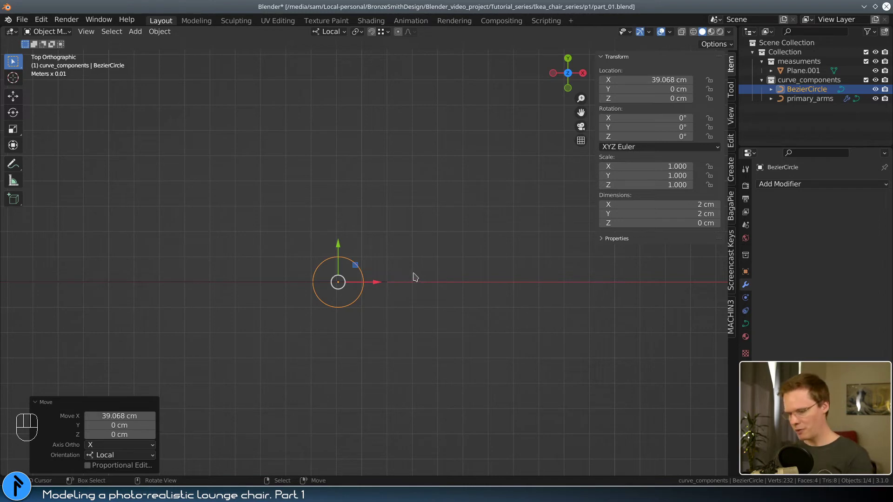
key("Delete")
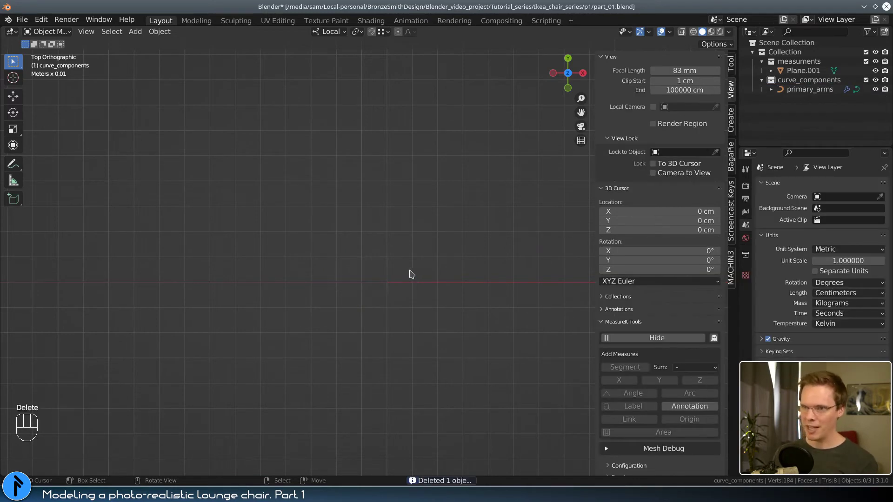
- Add a mesh plane of 2 cm size at the world origin in the curve_components collection
key("space")
mouse_move(393, 274)
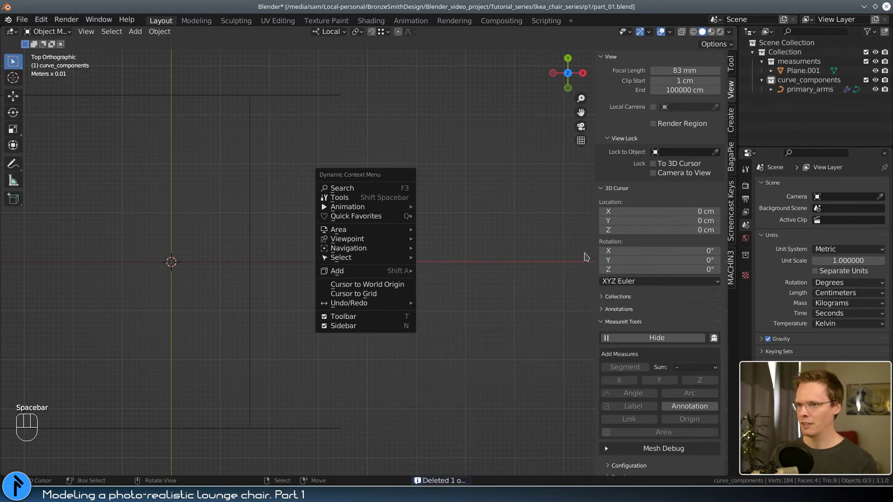
key("space")
mouse_move(307, 253)
mouse_move(403, 254)
left_click(525, 255)
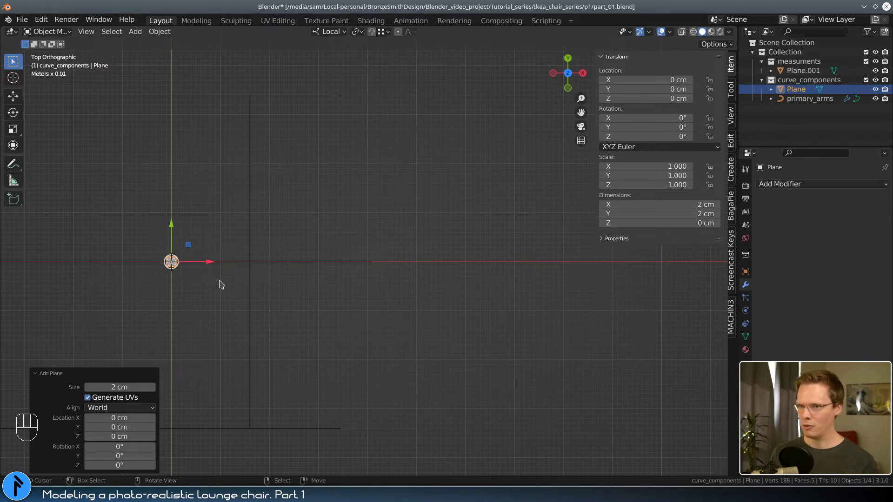
- Set the new plane's dimensions to 6.3 cm in X and 2 cm in Y
key("KP_Decimal")
scroll(404, 281, "down", 5)
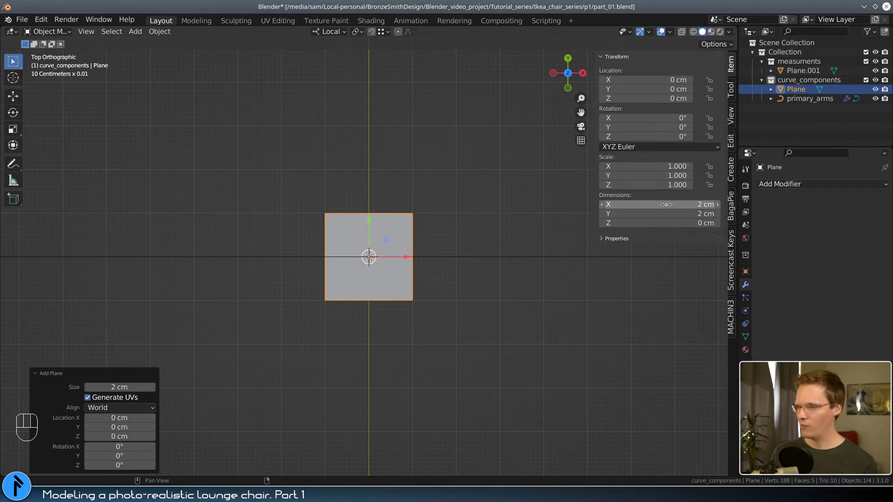
left_click(666, 204)
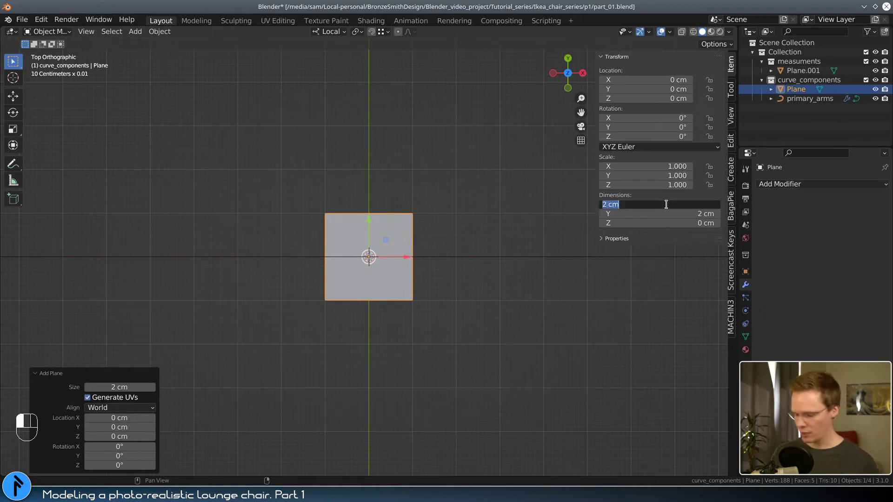
type("6")
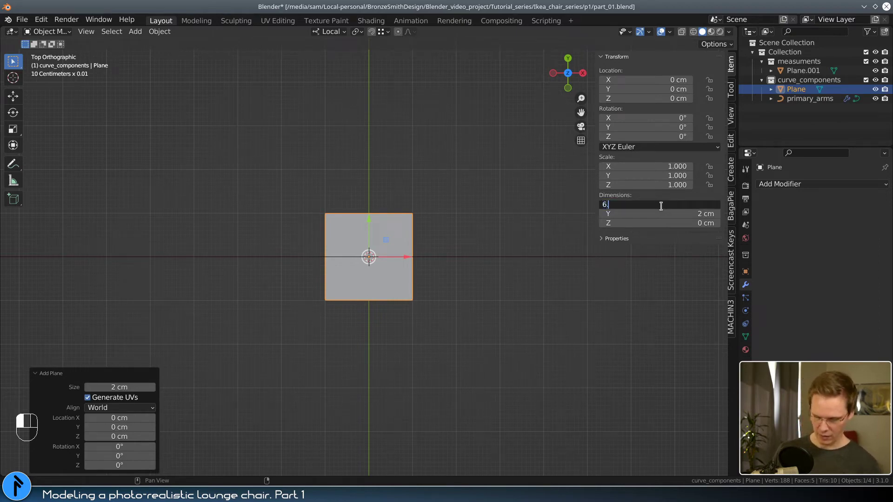
type(".3")
key("Return")
left_click(661, 213)
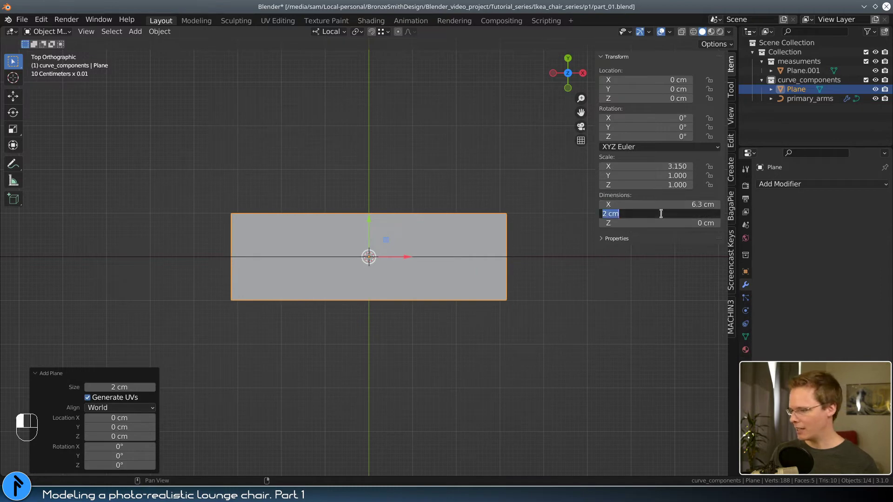
type("2")
key("Return")
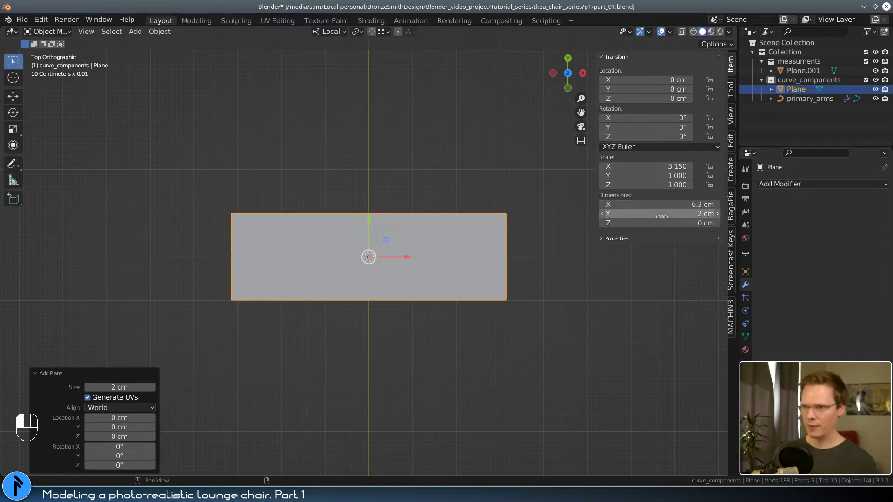
- Set the primary_arms curve's geometry bevel type to Object
scroll(329, 229, "down", 6)
scroll(328, 229, "down", 5)
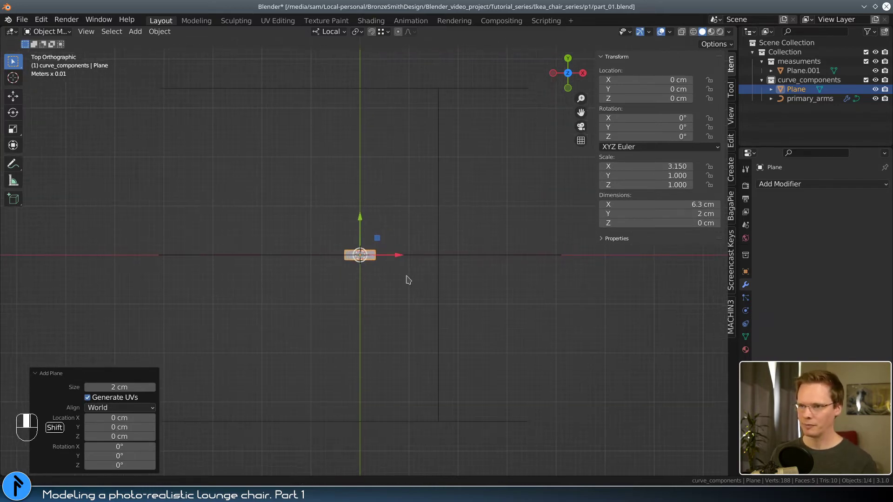
middle_click_drag(418, 275, 323, 248, "shift")
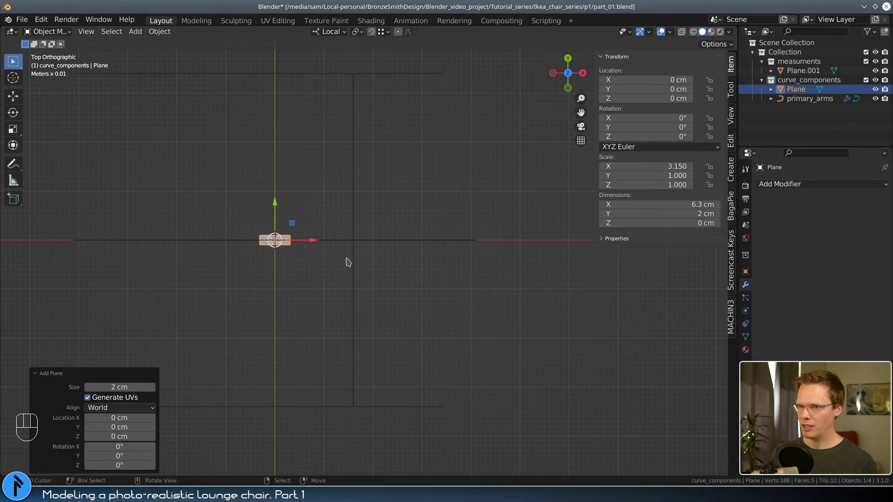
left_click(334, 405)
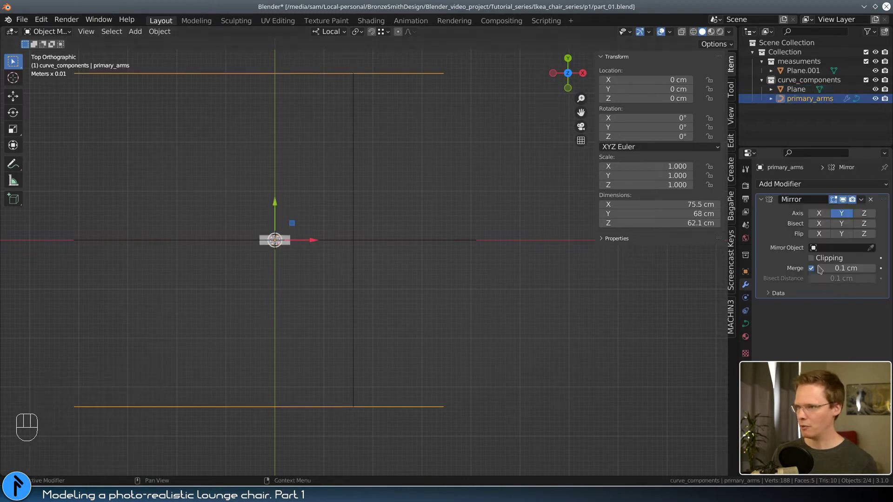
left_click(746, 324)
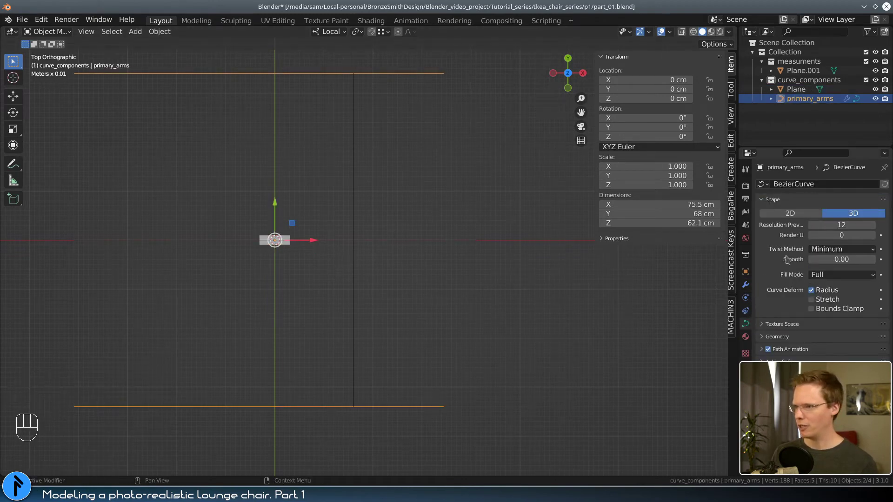
left_click(766, 336)
scroll(785, 321, "down", 5)
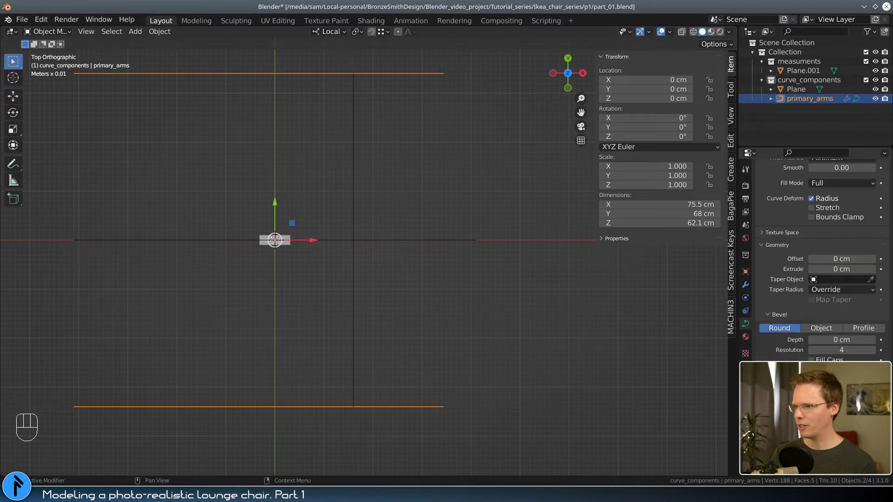
left_click(821, 328)
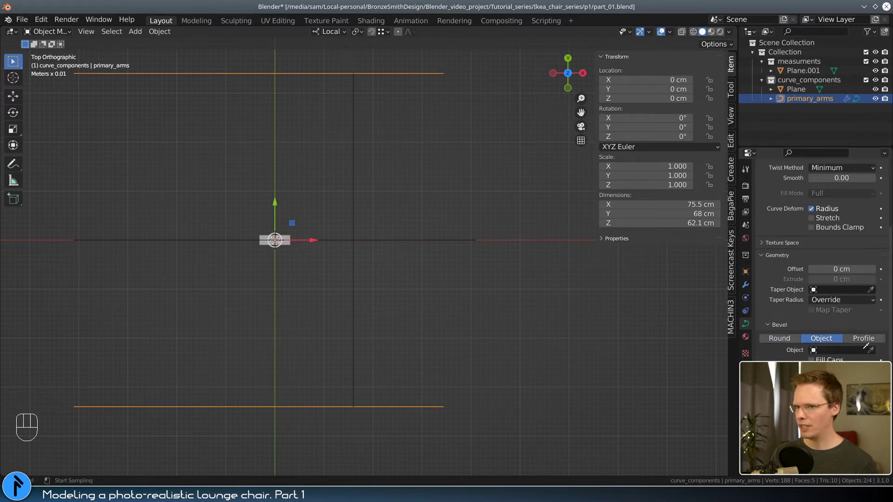
- Convert the 6.3 by 2 cm plane at the world origin from a mesh to a curve
left_click(292, 241)
scroll(306, 265, "up", 6)
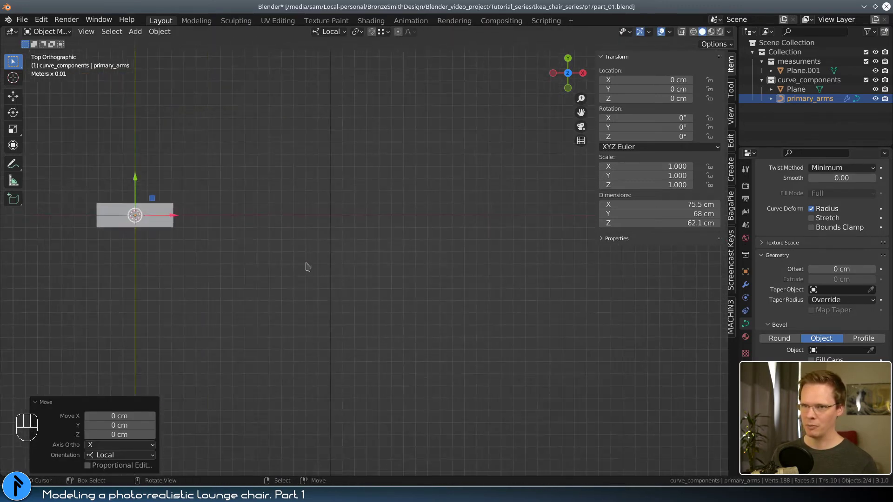
left_click(130, 205)
key("KP_Decimal")
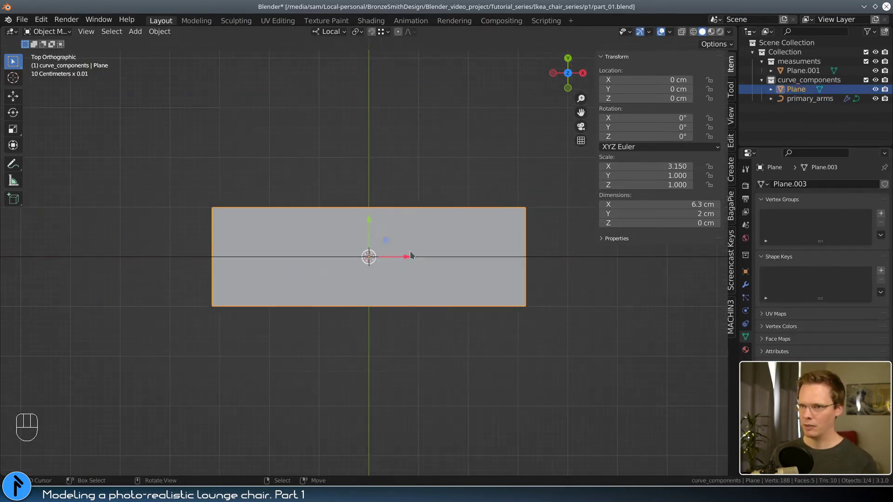
key("space")
mouse_move(454, 256)
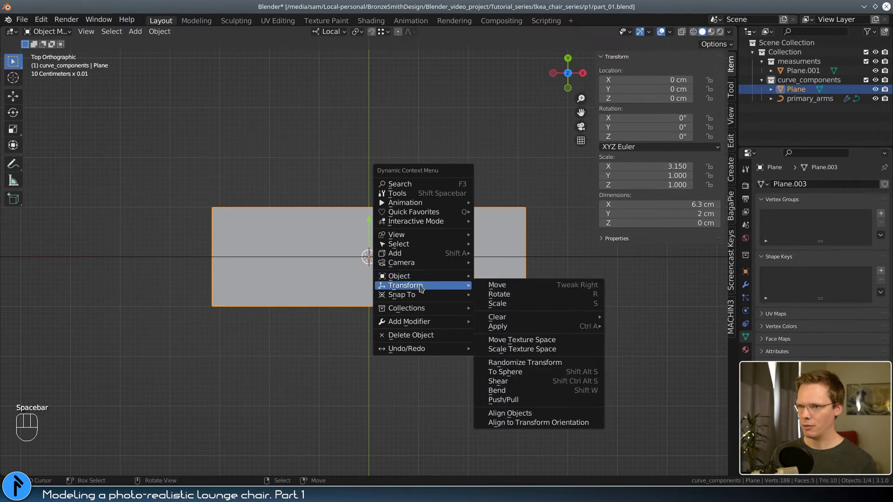
left_click(159, 32)
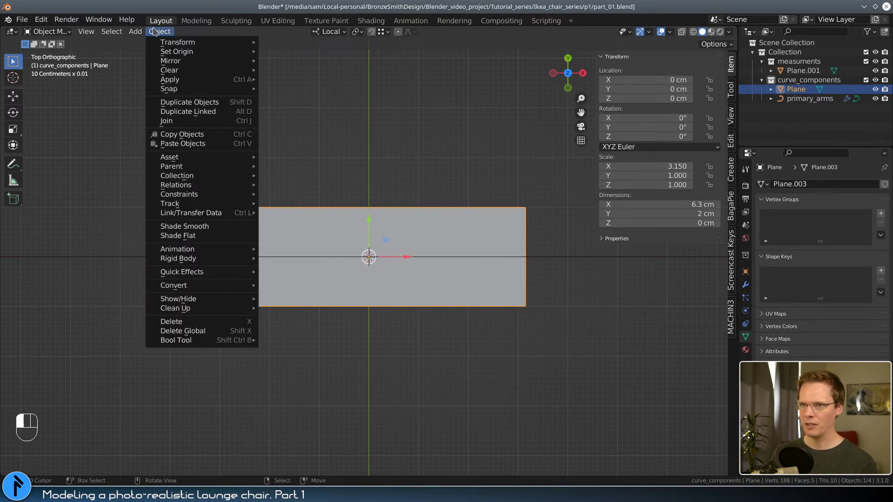
mouse_move(191, 44)
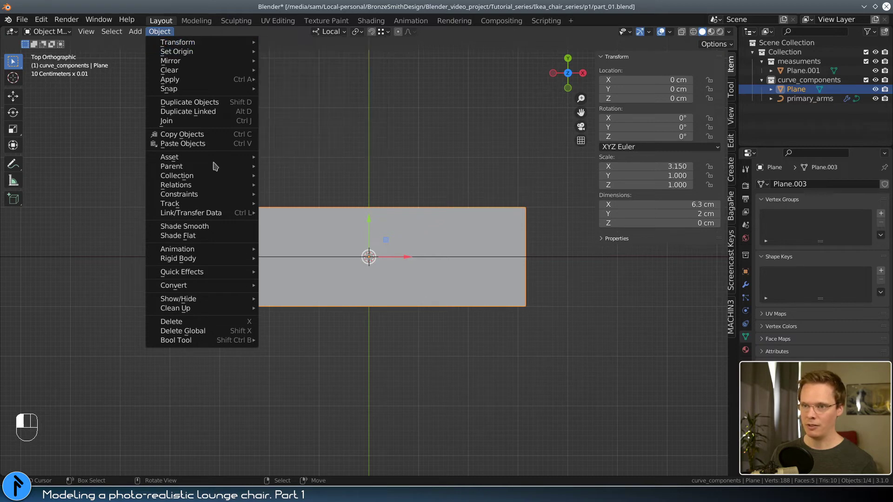
mouse_move(216, 285)
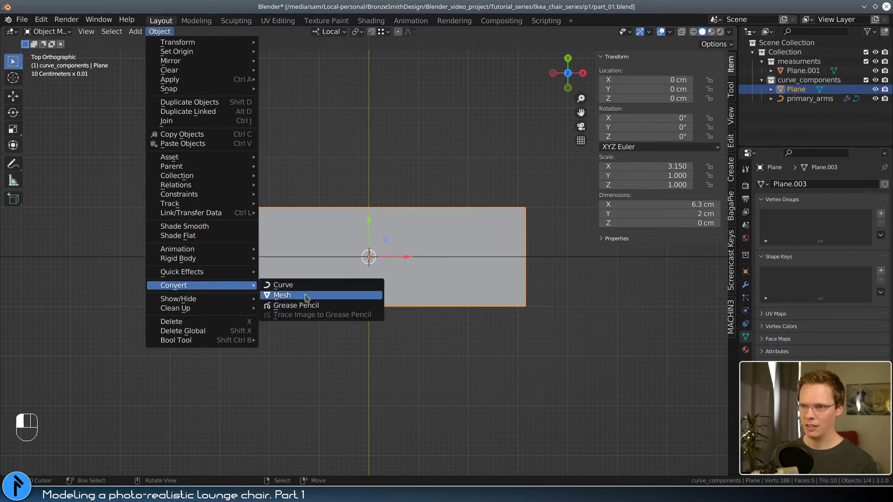
left_click(310, 287)
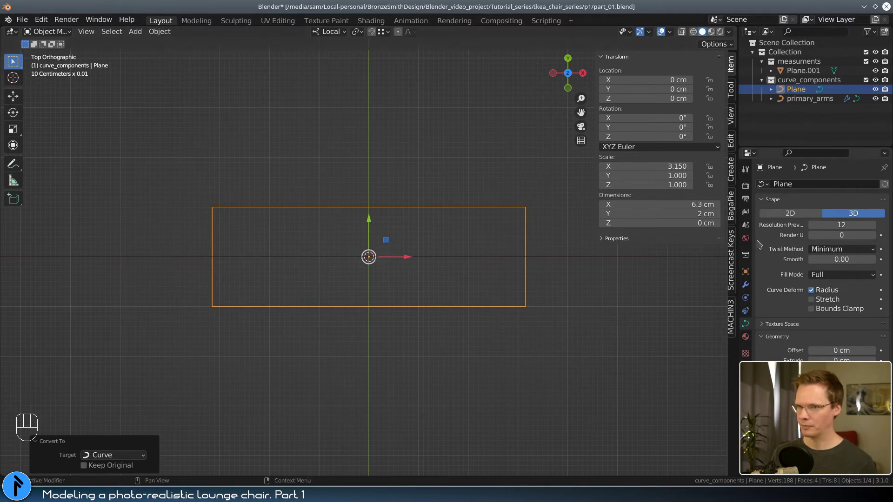
- Check the converted rectangle's four corner control points in Edit Mode by selecting each one
key("Tab")
left_click(211, 208)
left_click(212, 307, "shift")
left_click(526, 306, "shift")
left_click(528, 209, "shift")
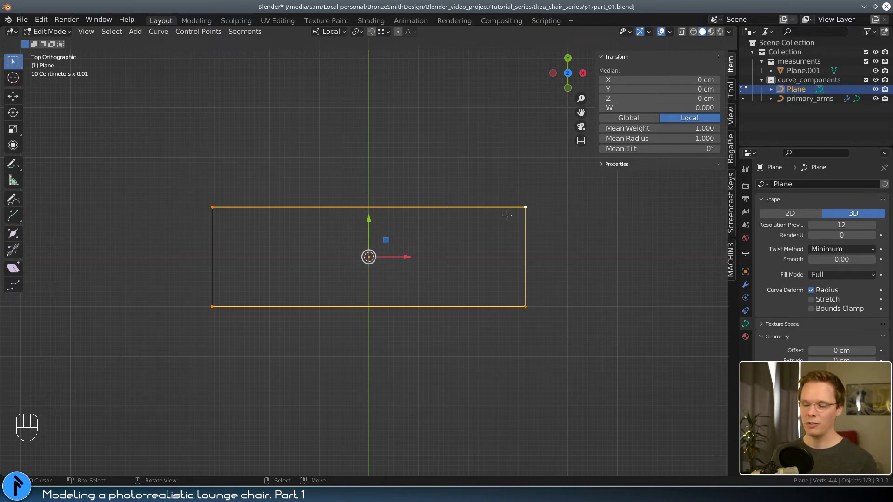
key("Tab")
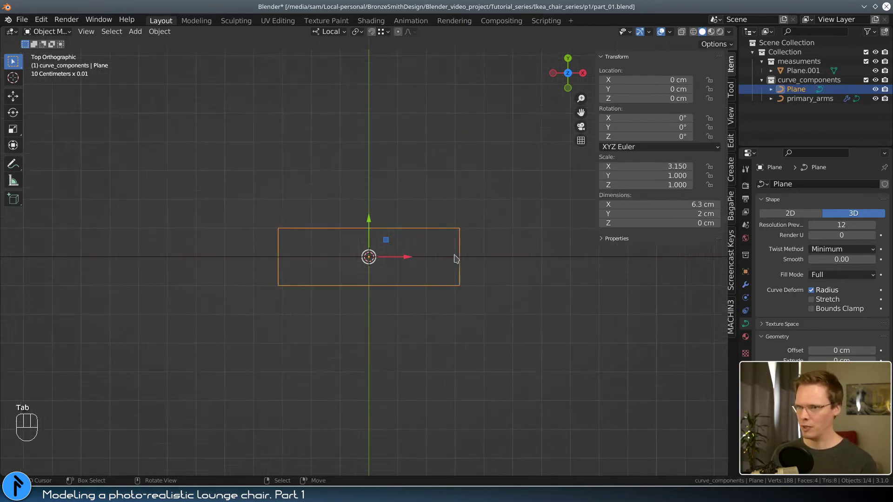
- Change the spline type of all the rectangle curve's control points to Bezier
key("Tab")
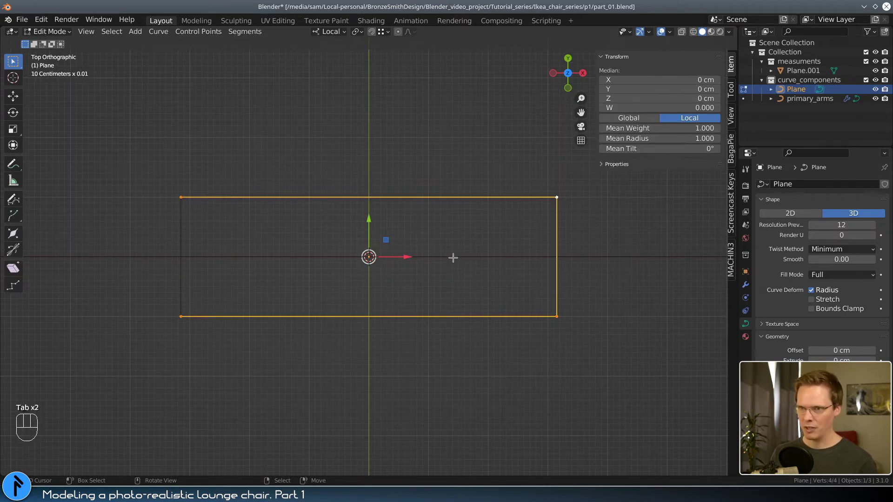
key("a")
key("space")
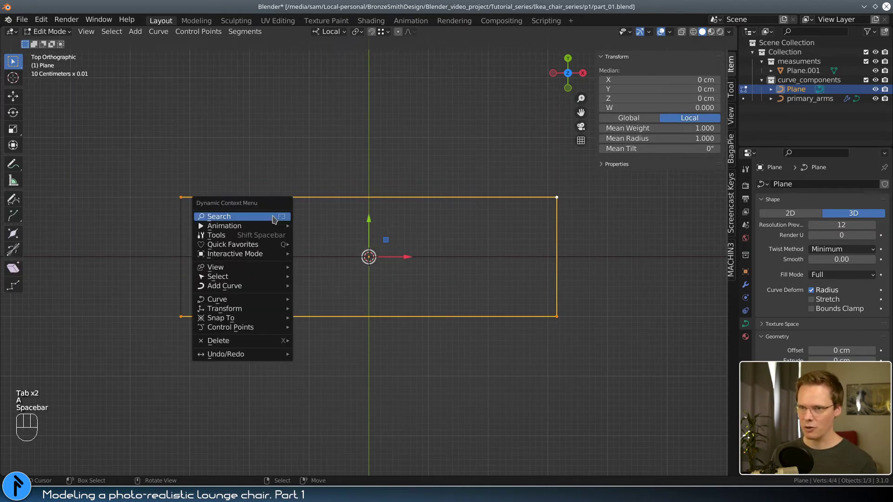
mouse_move(252, 306)
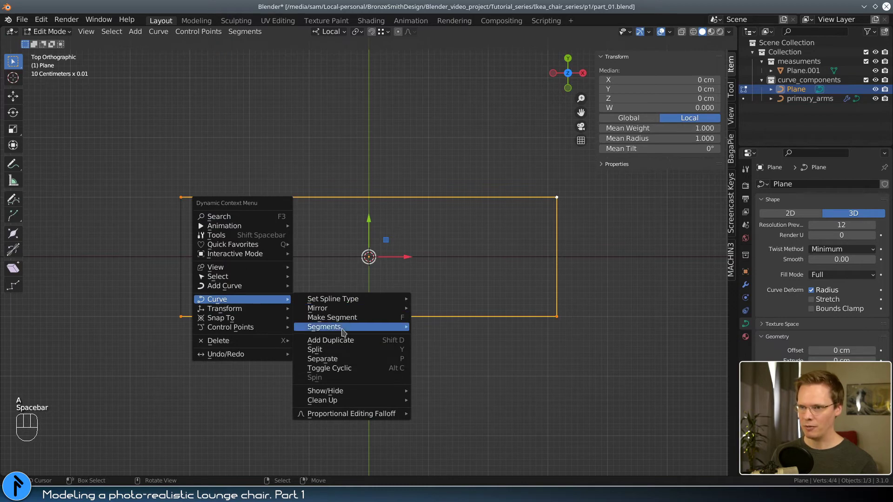
mouse_move(346, 306)
left_click(452, 310)
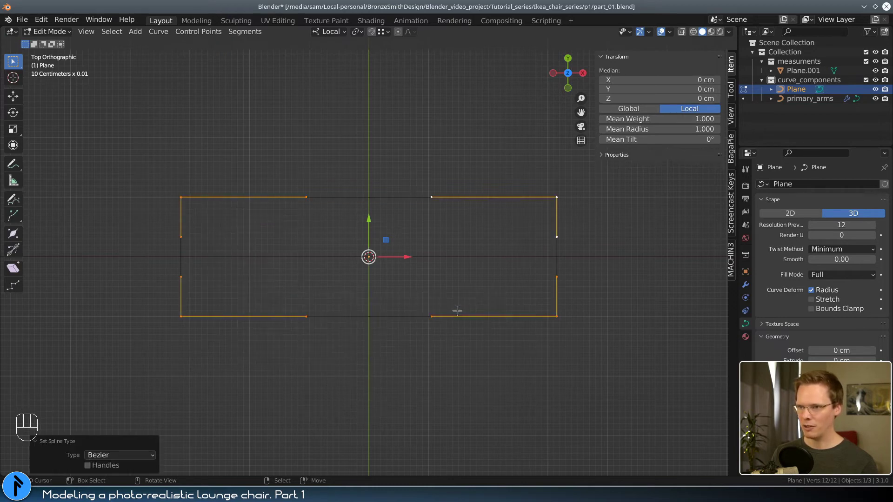
- Try setting the handle type of all the rectangle curve's control points to Aligned
left_click(191, 227)
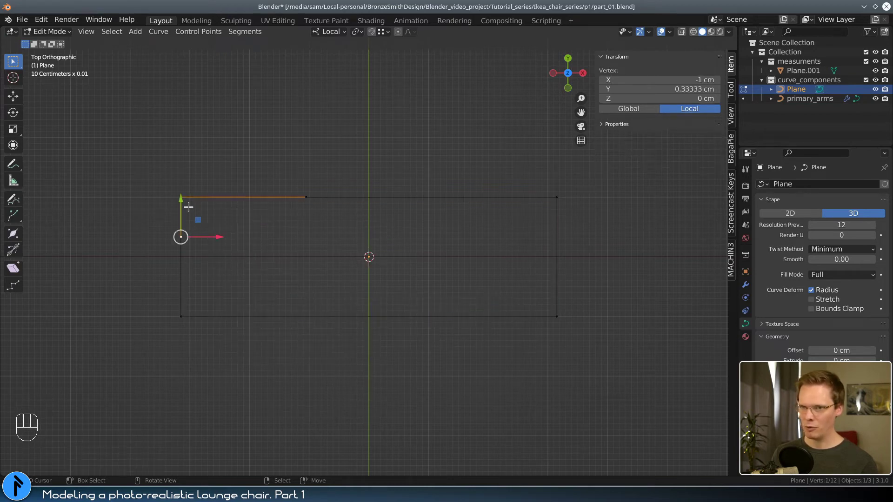
left_click(188, 207)
key("Tab")
key("Tab")
key("a")
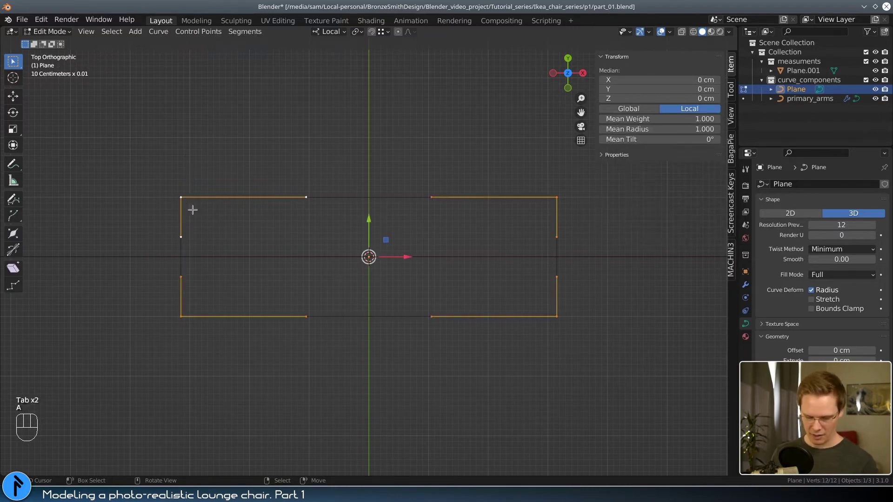
key("space")
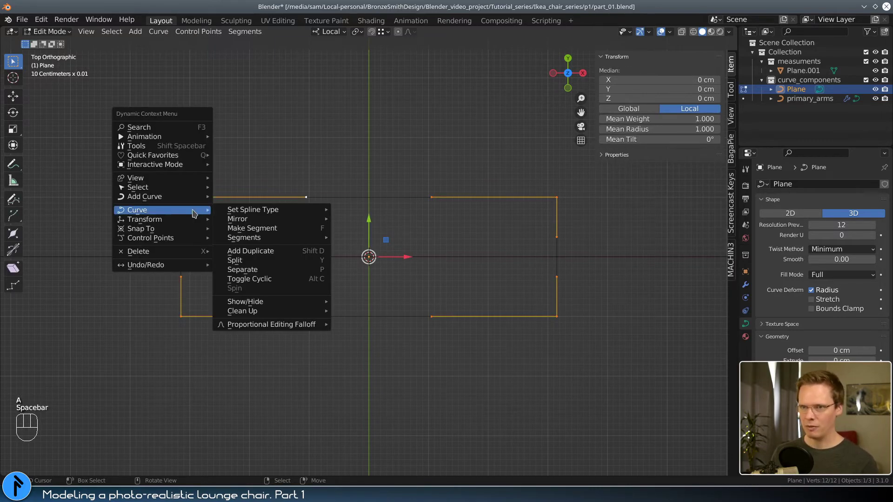
mouse_move(187, 240)
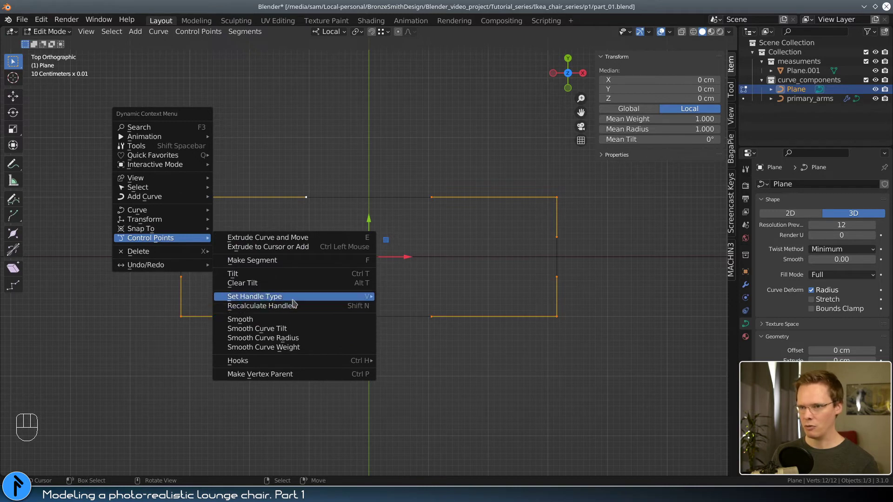
mouse_move(293, 300)
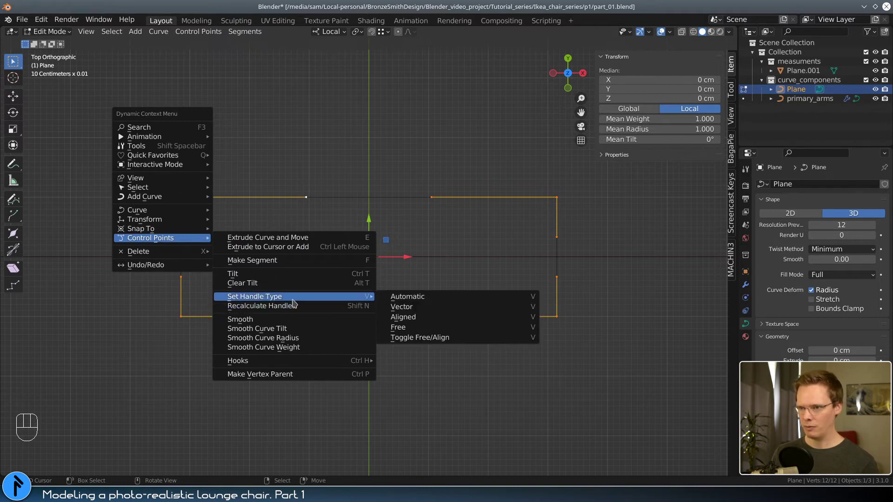
left_click(450, 317)
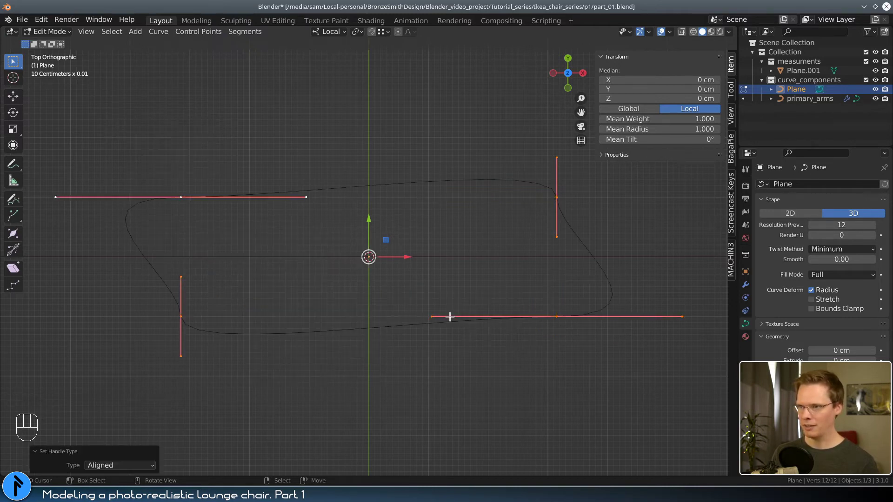
- Undo the Aligned handle type on the rectangle curve and return to Object Mode
left_click(557, 158)
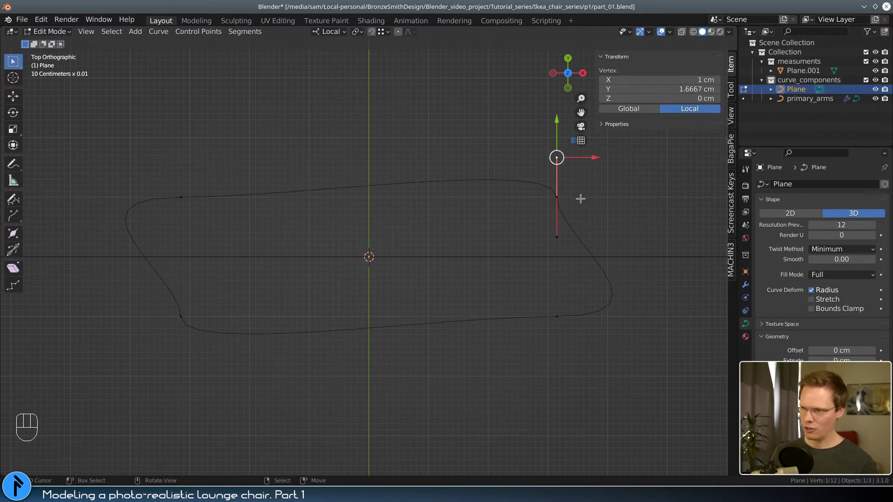
key("g")
right_click(531, 221)
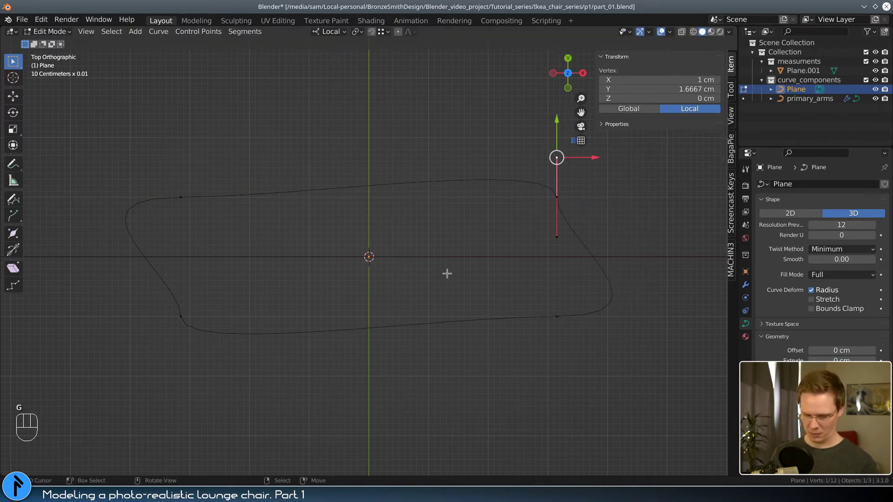
key("ctrl+z")
key("ctrl+z")
key("Tab")
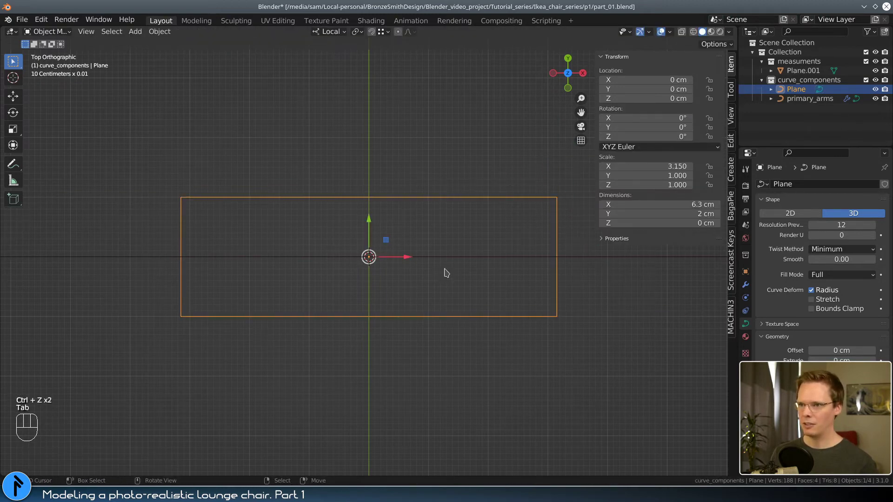
- Rename the rectangle curve object as large_profile
double_click(796, 89)
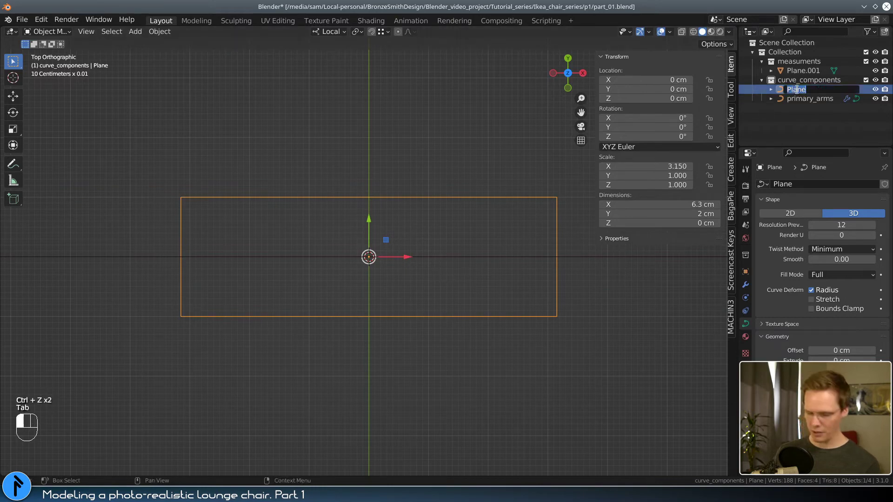
type("large_profile")
key("Return")
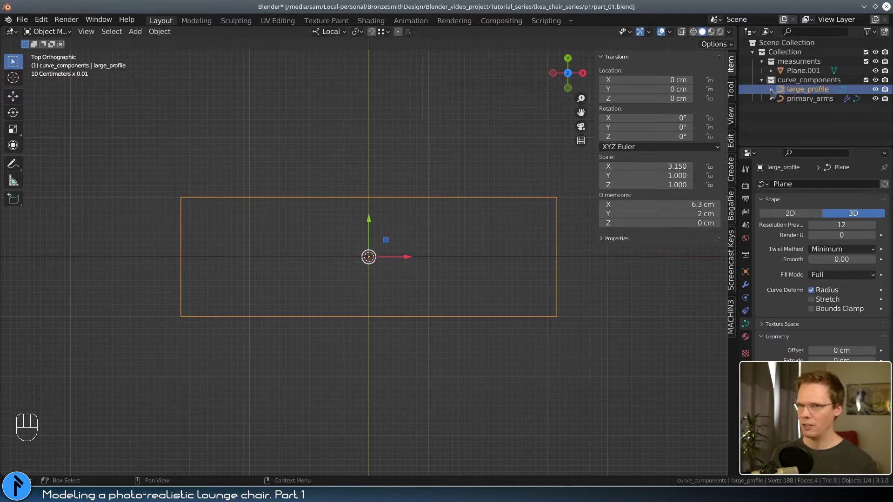
- Duplicate the large_profile curve and move the copy along positive Y, clear of the original
scroll(450, 205, "down", 15)
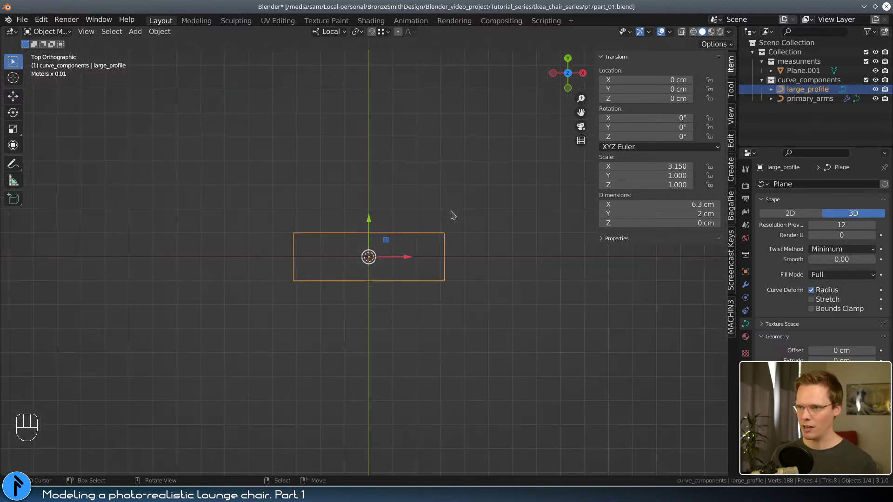
scroll(449, 222, "up", 12)
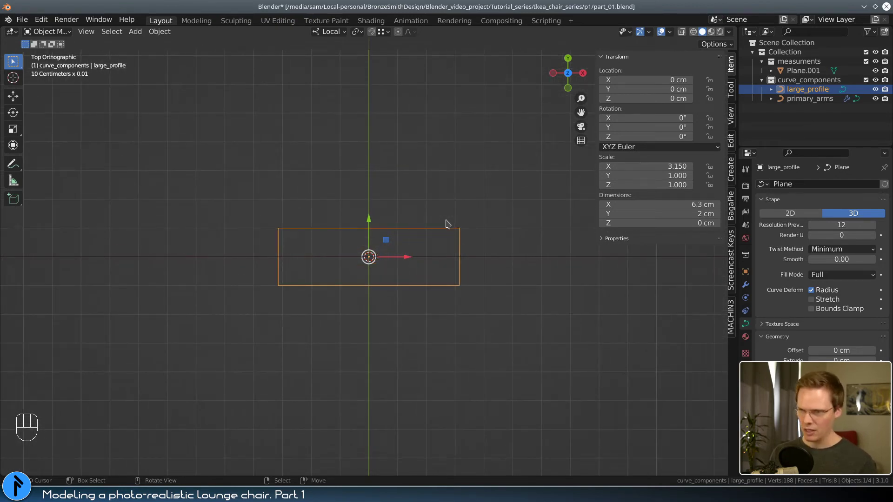
key("shift+d")
right_click(446, 222)
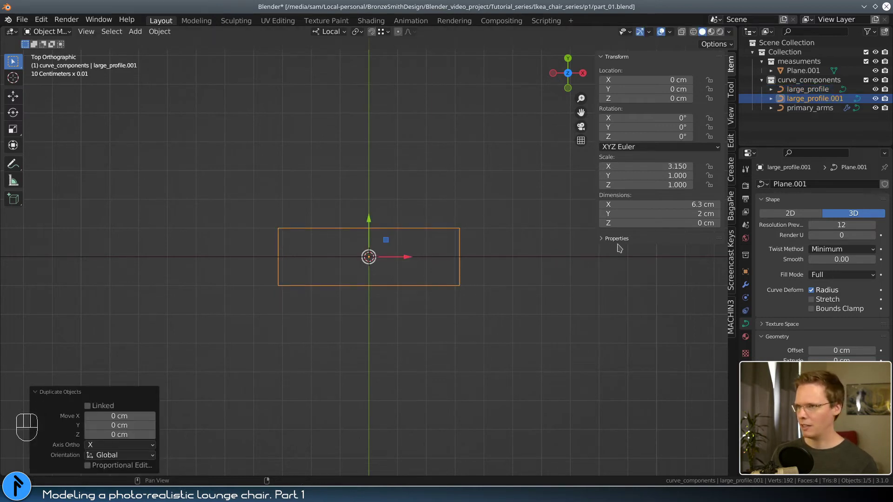
left_click_drag(405, 240, 383, 113)
- Apply the rotation and scale of the large_profile curve
left_click(416, 235)
key("space")
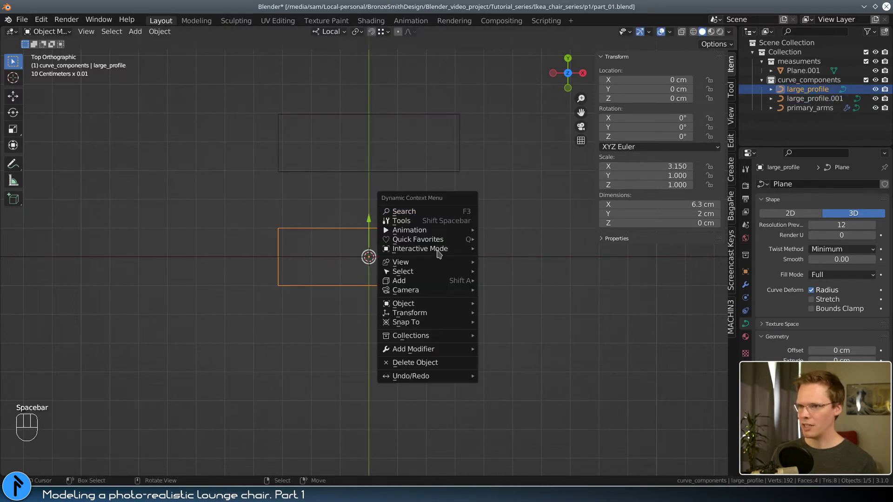
mouse_move(435, 314)
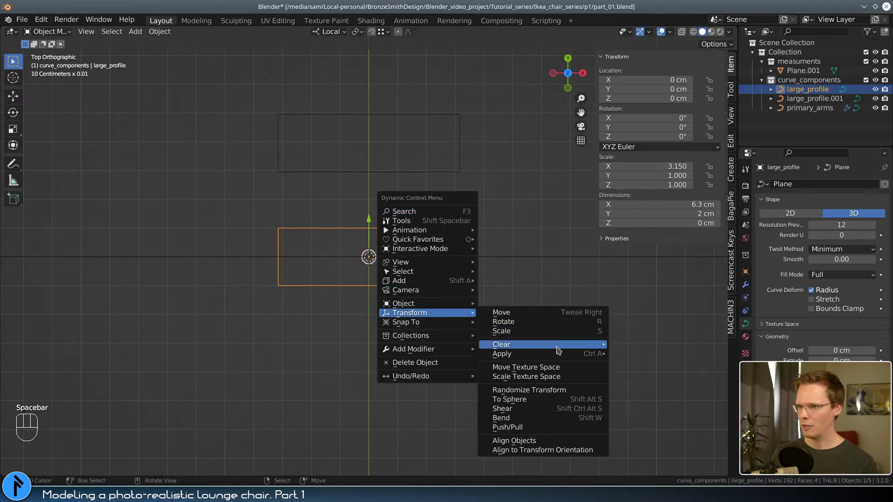
mouse_move(558, 354)
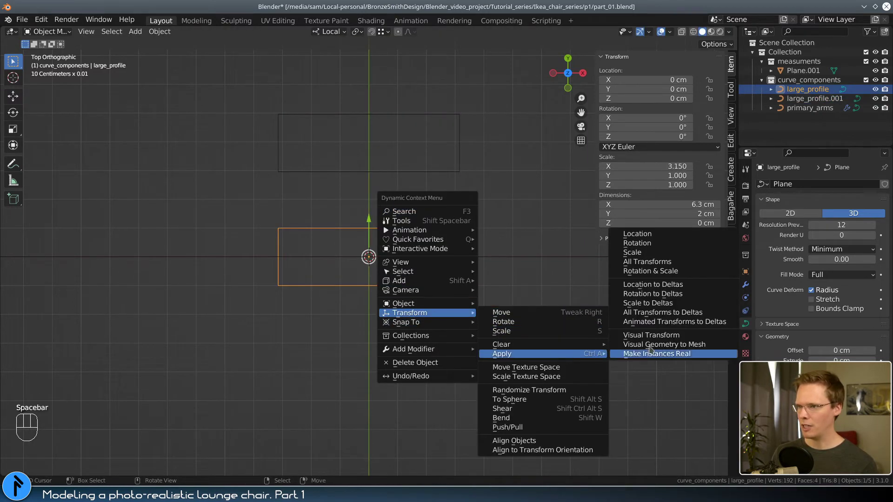
left_click(686, 272)
- Set the X dimension of the duplicated profile large_profile.001 to 4.7 cm and apply its scale
left_click(439, 176)
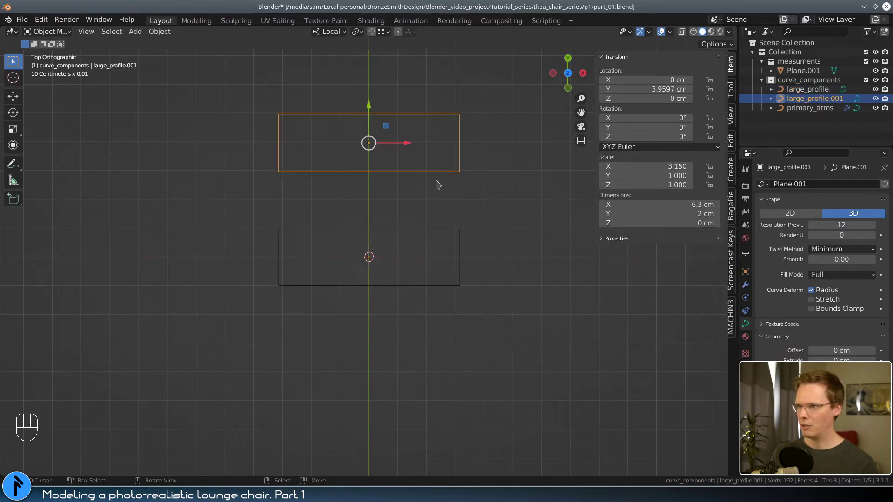
left_click(693, 205)
type("4.7")
key("Return")
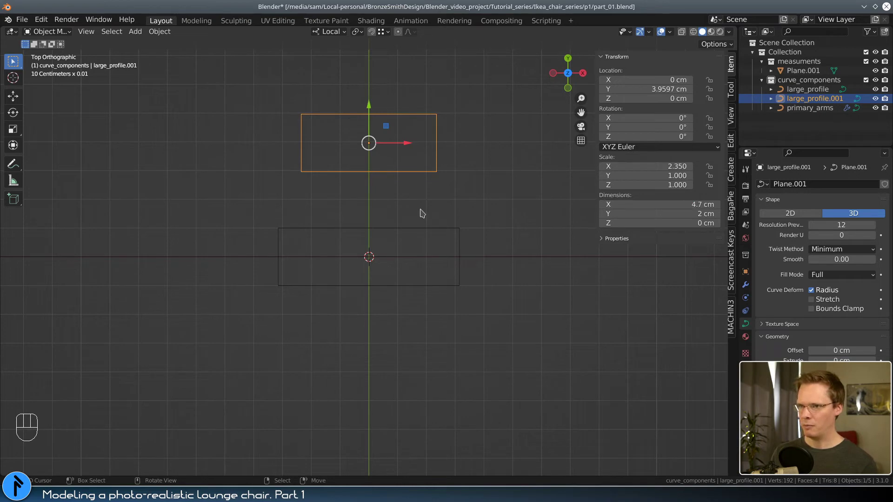
key("space")
mouse_move(483, 252)
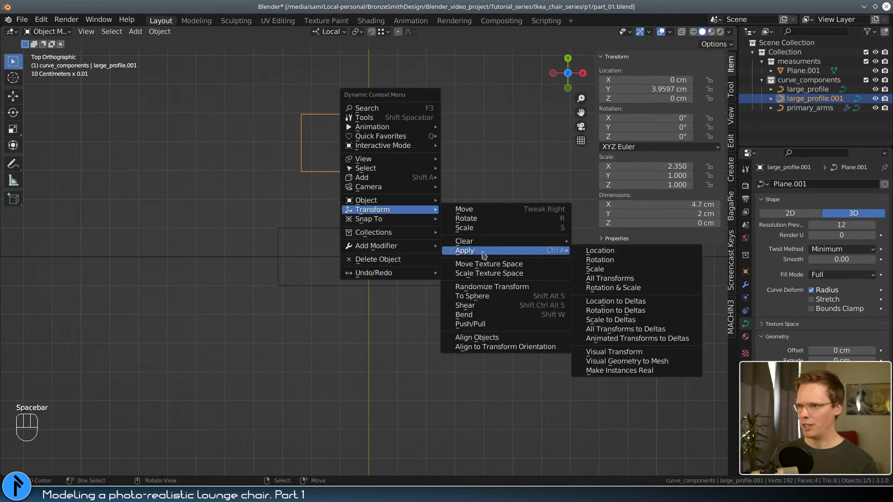
left_click(633, 270)
- Rename the duplicated profile curve as small_profile
double_click(799, 98)
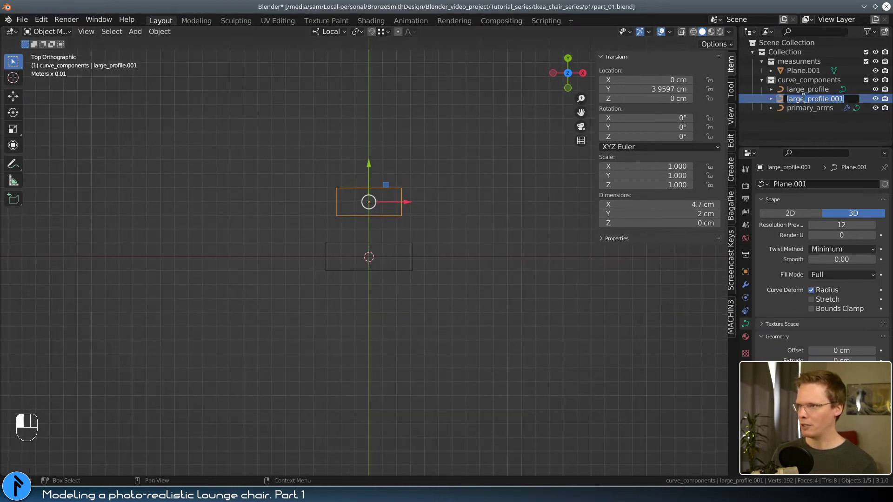
left_click_drag(803, 99, 785, 99)
type("small")
key("Right")
key("Right")
key("Right")
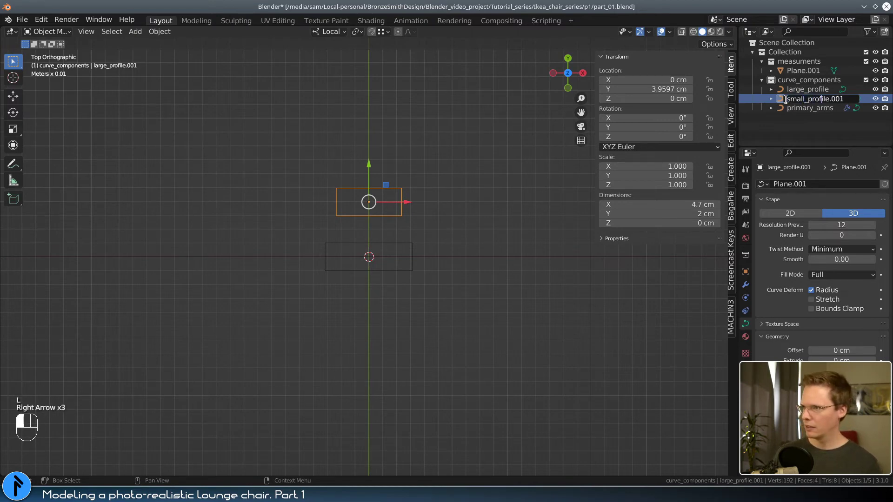
key("Delete")
key("Delete")
key("Delete")
key("Delete")
key("Return")
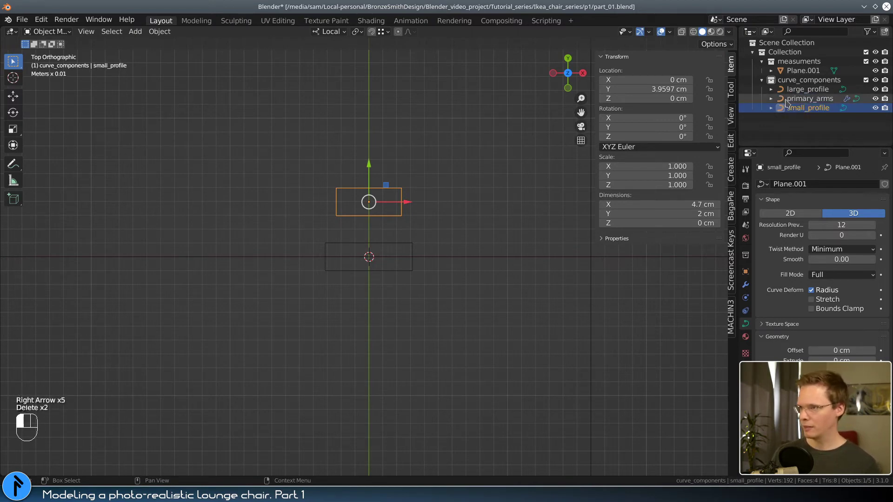
- Move the large_profile and small_profile curves together about 49.1 cm along positive X, clear of the chair frames
scroll(442, 247, "down", 5)
left_click(501, 444)
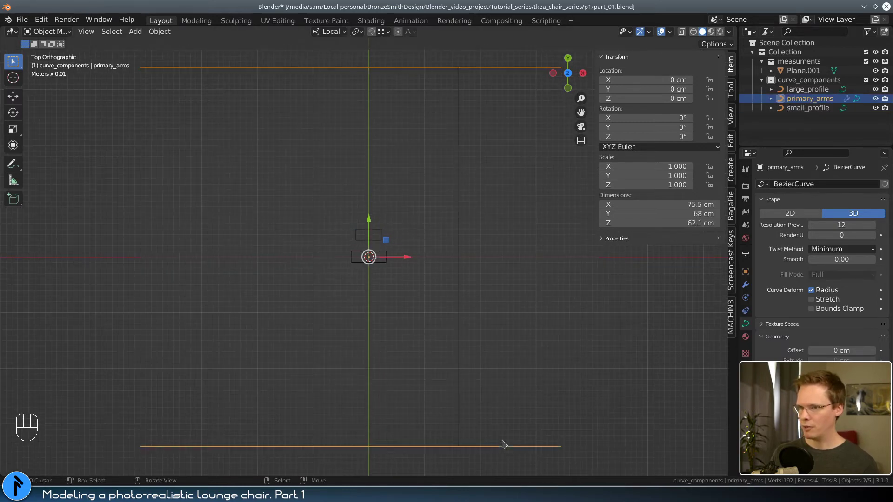
middle_click_drag(507, 431, 434, 305)
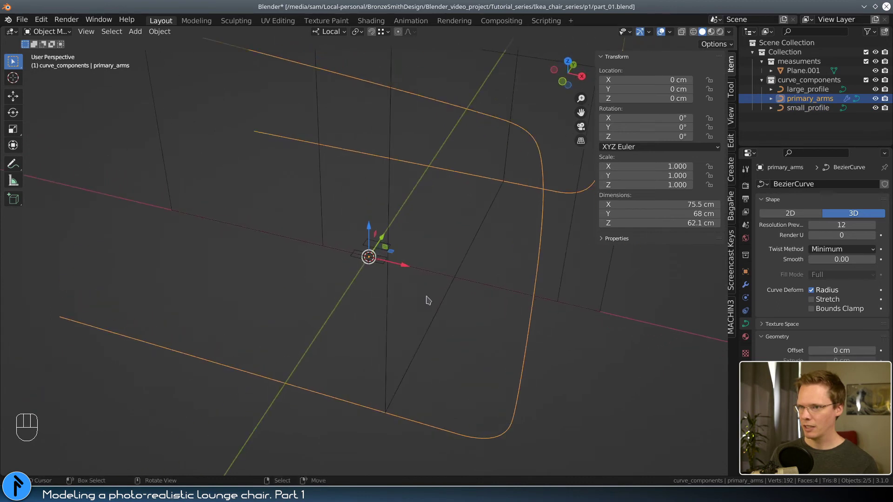
left_click(368, 254)
left_click(366, 245, "shift")
key("g")
key("x")
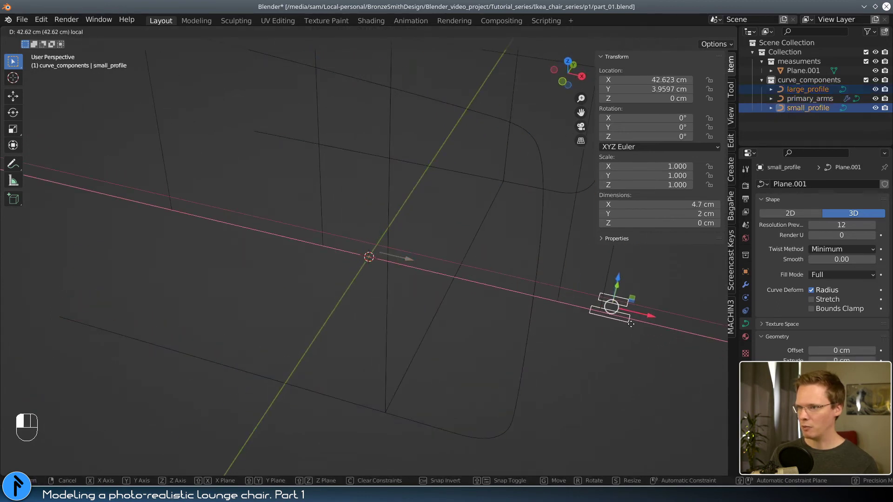
left_click(661, 344)
middle_click_drag(611, 376, 341, 281, "shift")
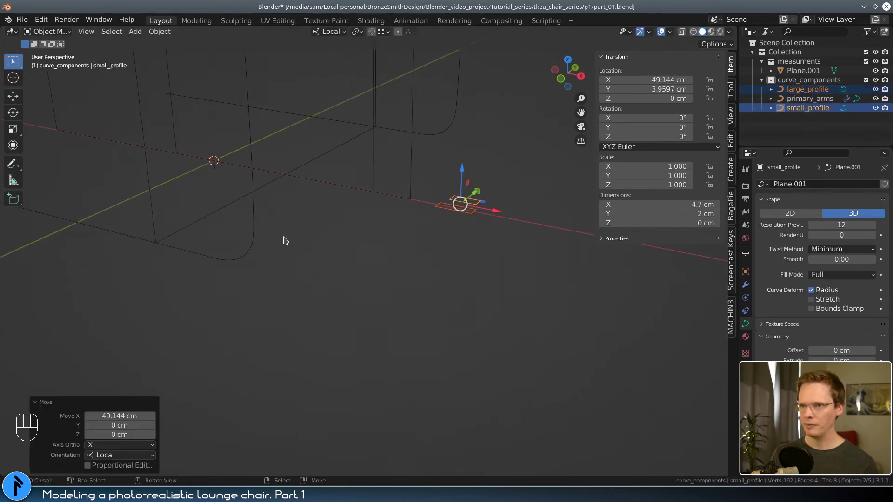
- Assign large_profile as the bevel object of the primary_arms curve
left_click(269, 240)
middle_click_drag(269, 240, 442, 320, "shift")
scroll(821, 260, "down", 4)
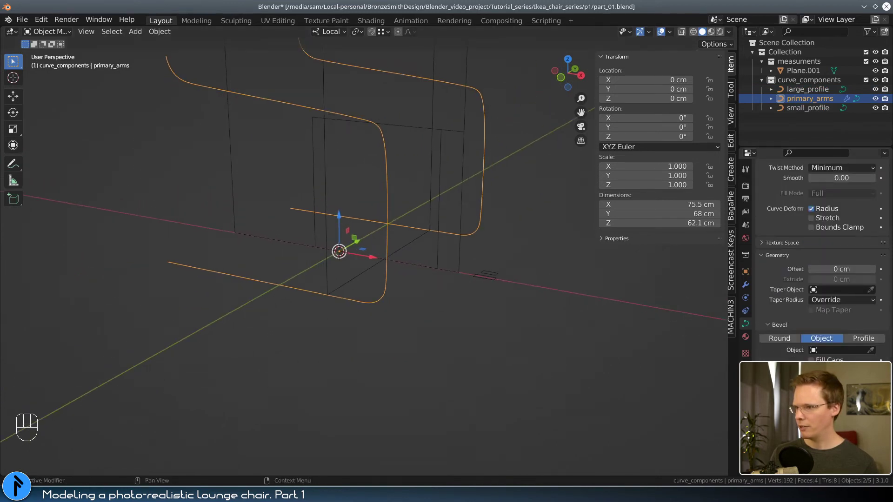
left_click(871, 350)
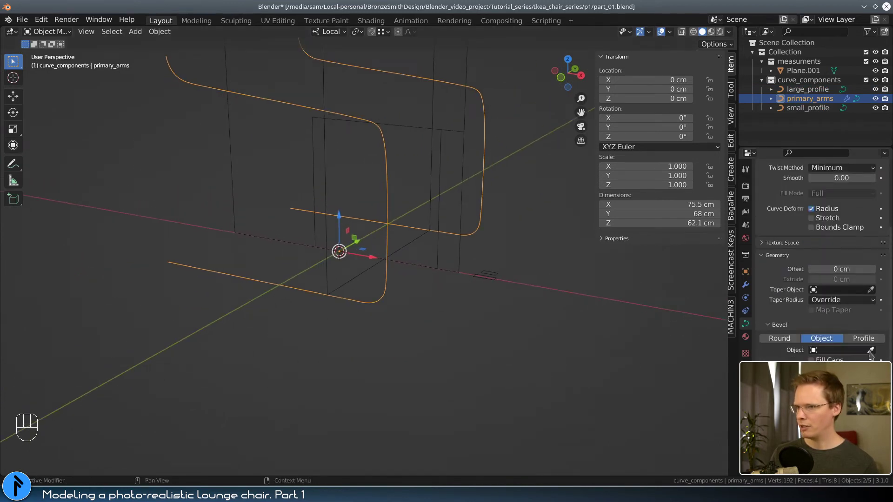
left_click(485, 275)
middle_click_drag(436, 320, 436, 298)
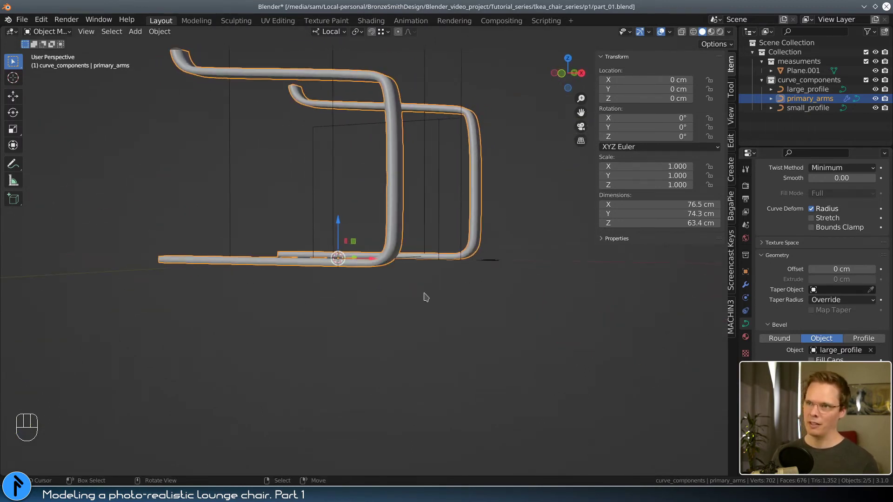
middle_click_drag(445, 270, 333, 136)
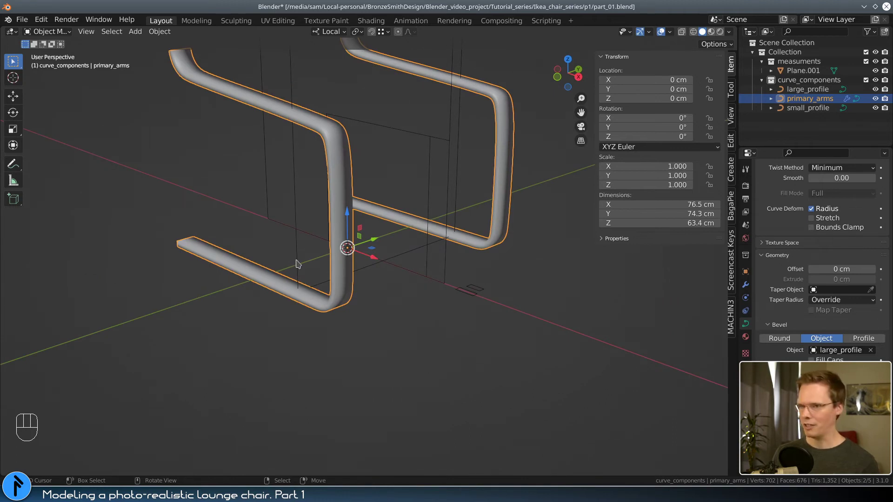
scroll(339, 281, "up", 2)
middle_click_drag(384, 178, 470, 266, "shift")
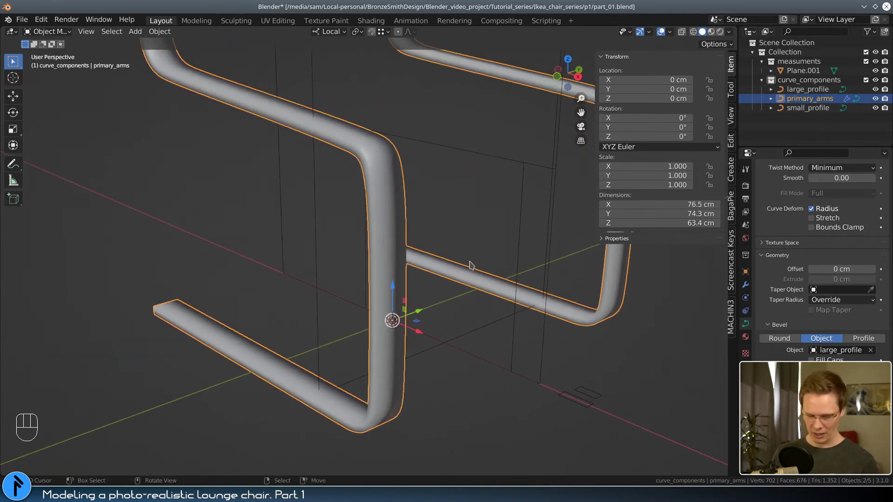
- Turn on the Face Orientation overlay and inspect the face directions of the beveled side frames
left_click(671, 32)
left_click(619, 200)
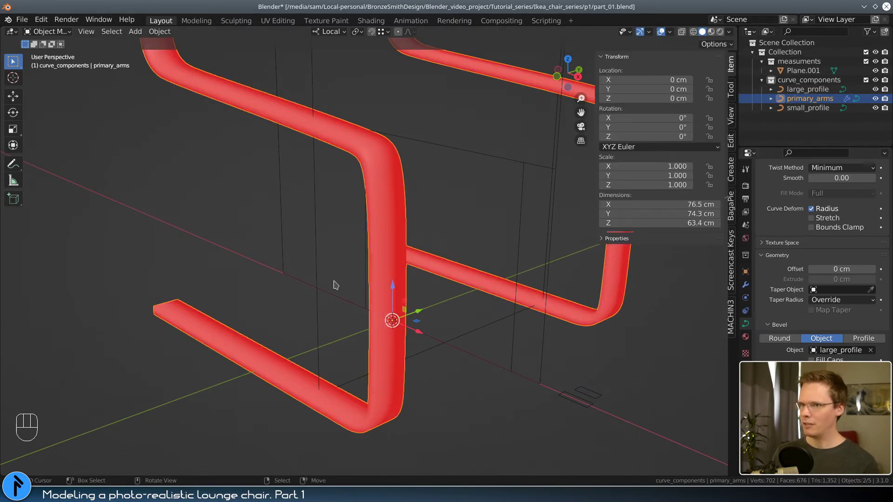
middle_click_drag(333, 197, 365, 211)
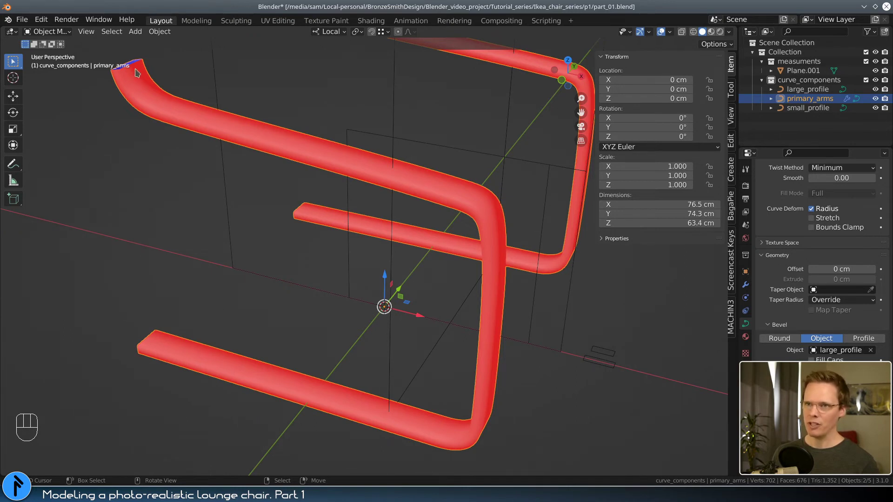
middle_click_drag(581, 363, 523, 339)
- In Edit Mode, select all control points of the large_profile curve and switch its direction to flip the side frames' faces
left_click(519, 332)
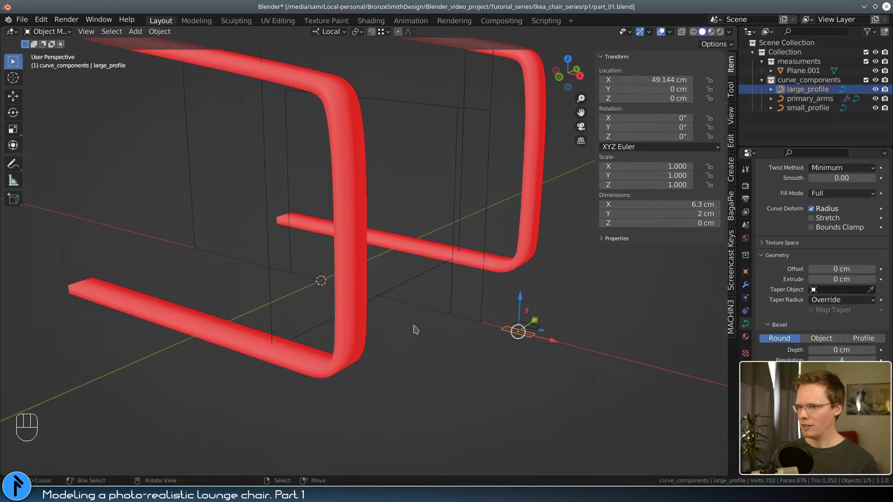
middle_click_drag(414, 327, 510, 367)
key("Tab")
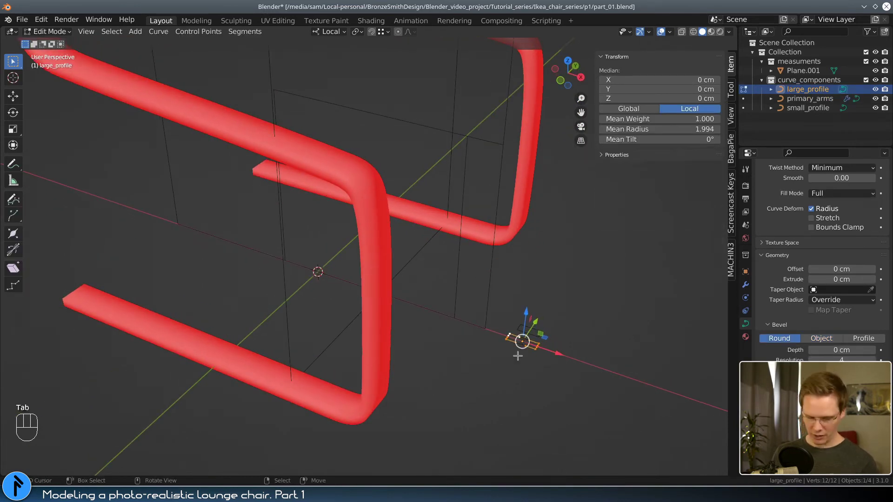
key("a")
key("space")
mouse_move(520, 358)
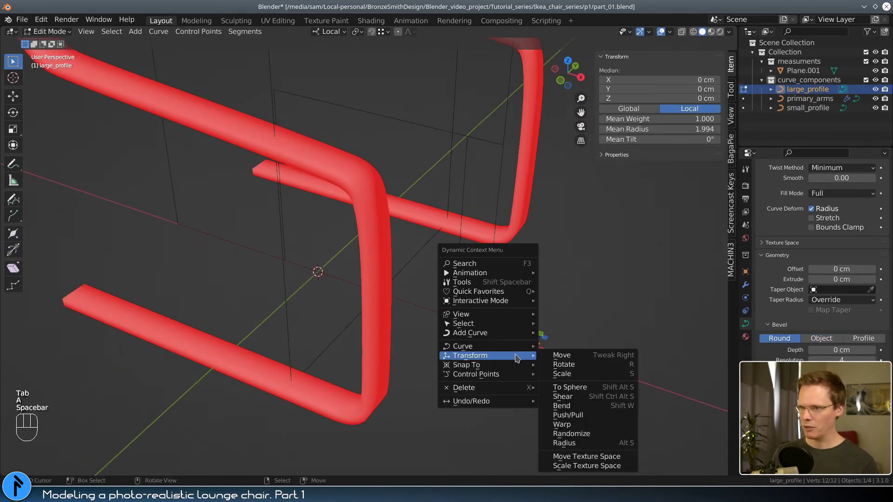
mouse_move(498, 348)
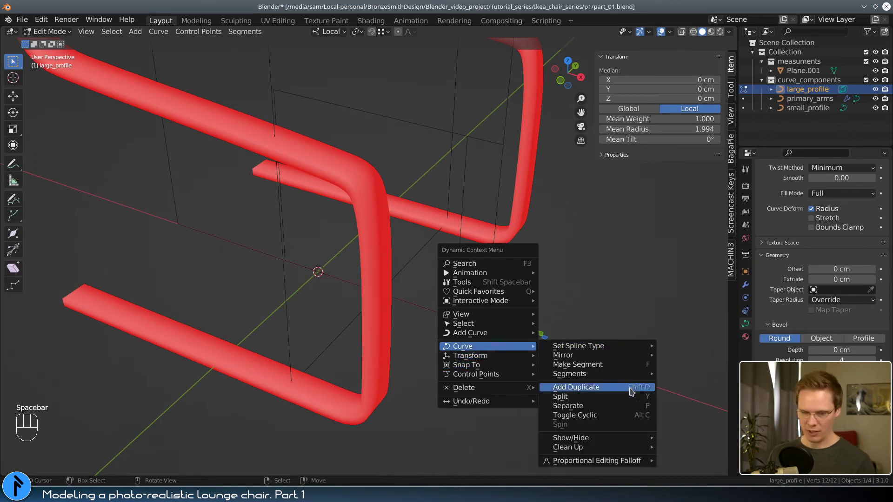
key("w")
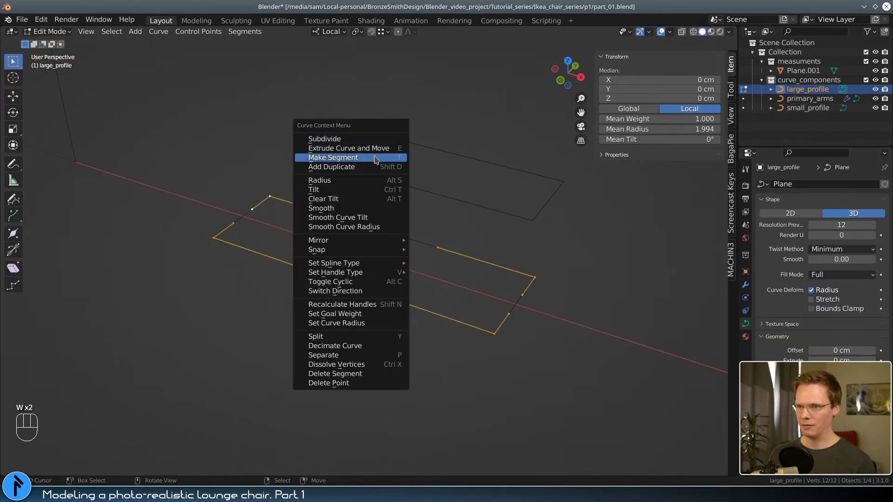
left_click(158, 32)
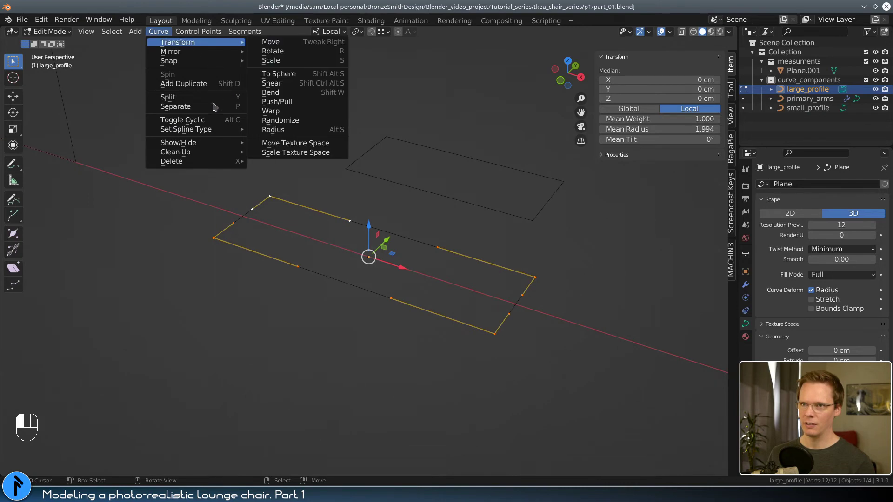
mouse_move(213, 134)
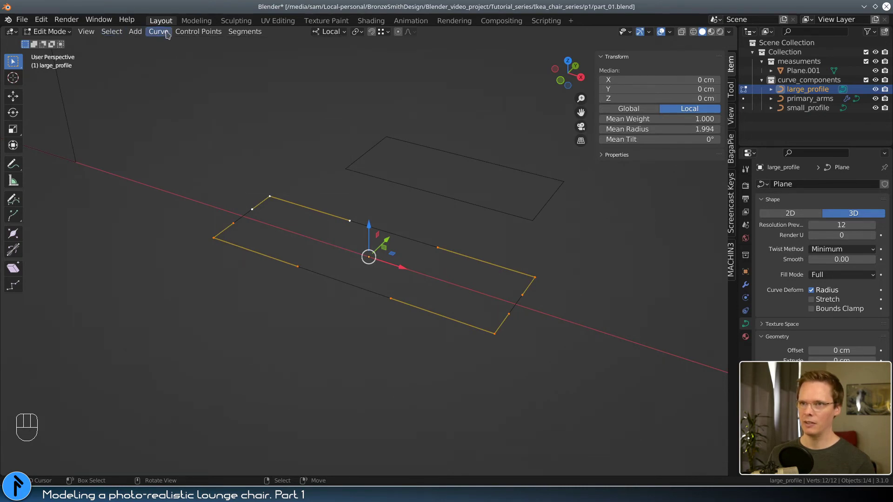
left_click(254, 34)
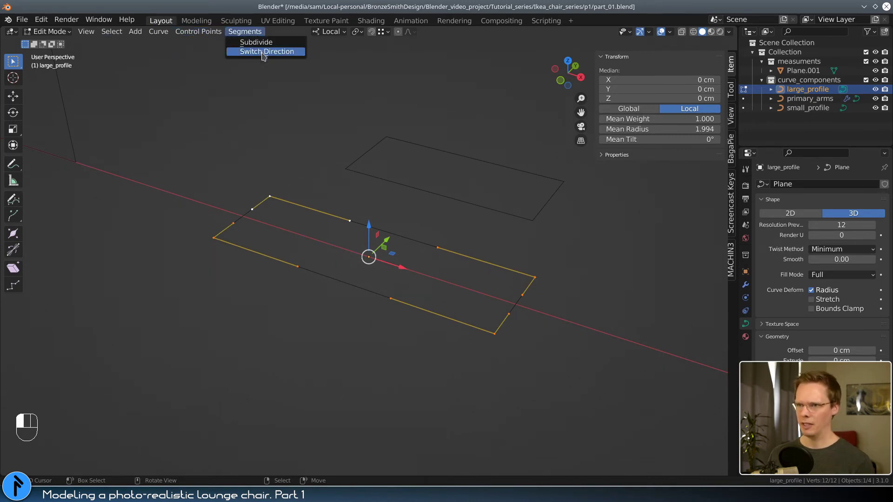
left_click(263, 53)
scroll(399, 175, "down", 8)
middle_click_drag(407, 152, 395, 198)
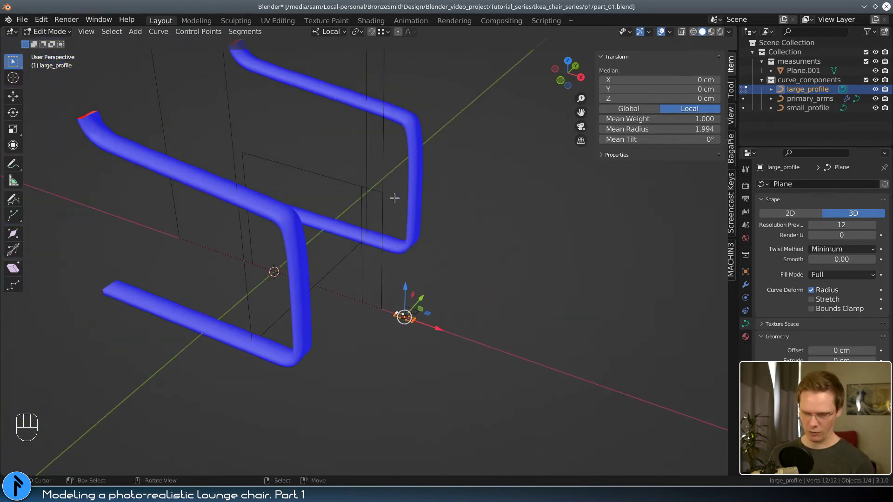
- Try reversing the large_profile curve's direction again to compare the frames' face orientation, and restore the flipped direction
key("w")
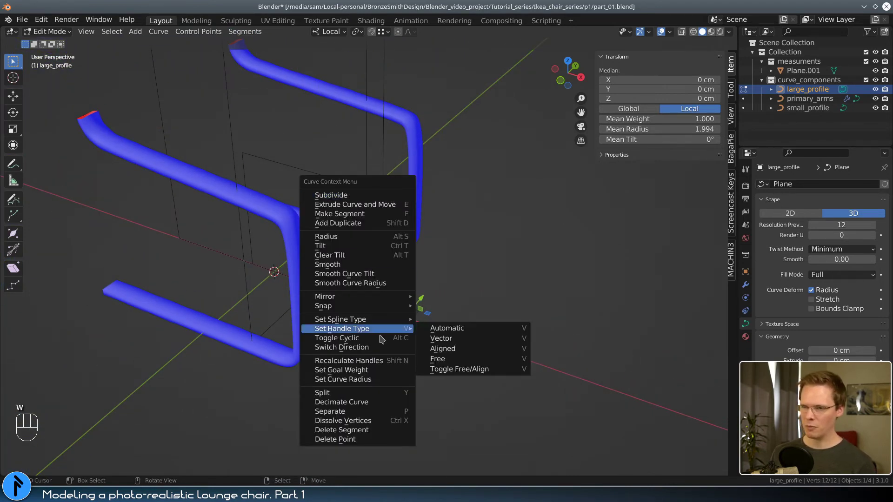
left_click(378, 351)
left_click(244, 32)
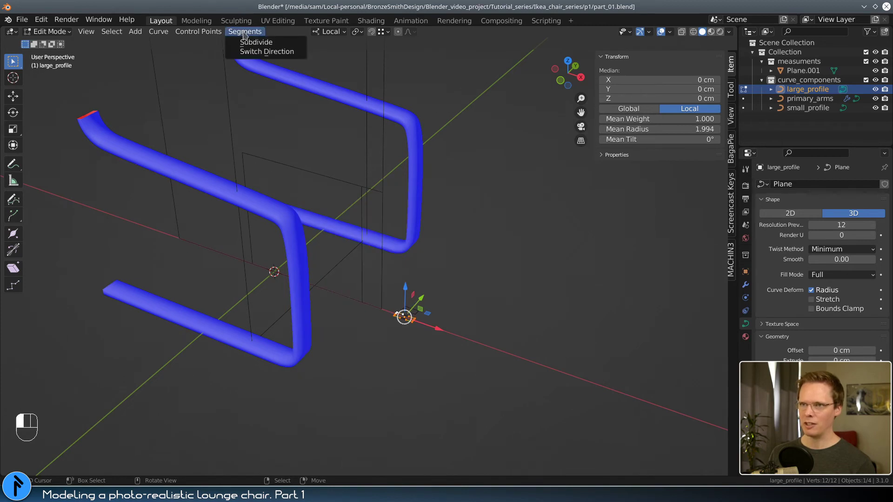
left_click(267, 51)
key("w")
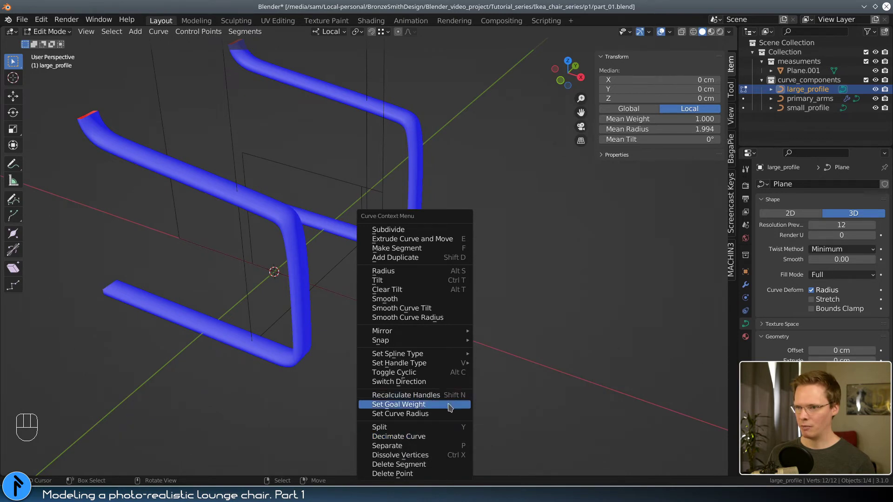
left_click(439, 383)
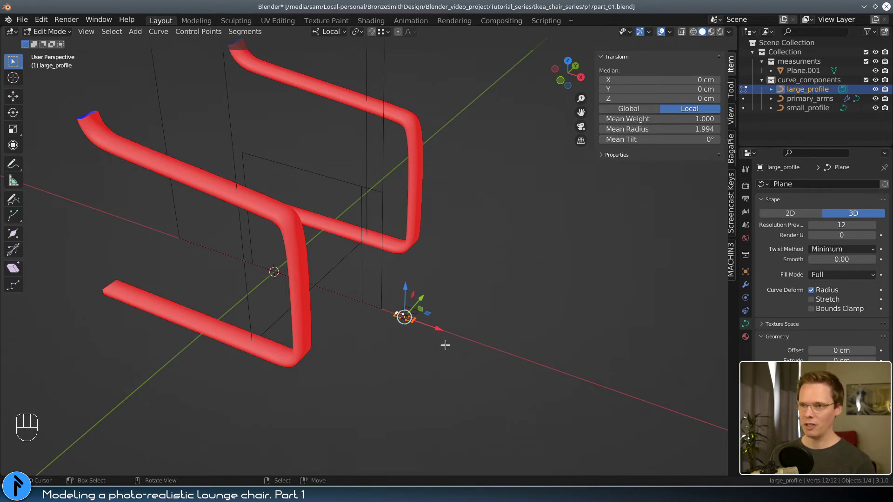
key("w")
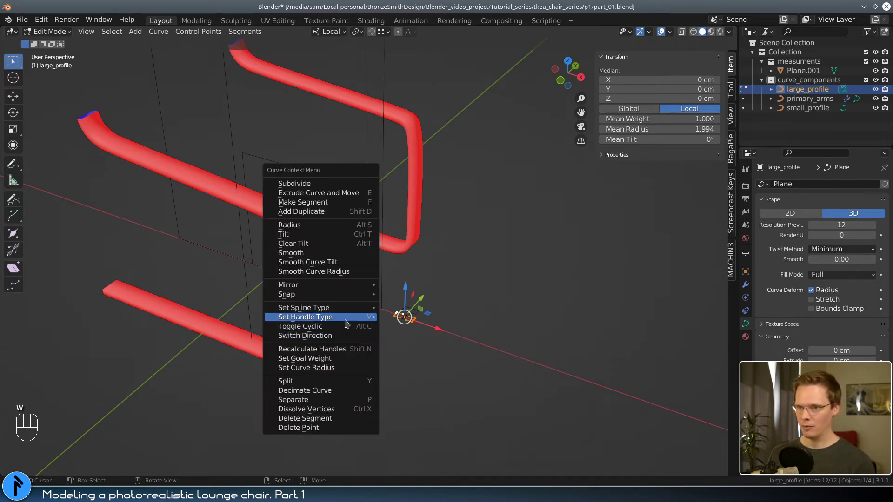
left_click(328, 336)
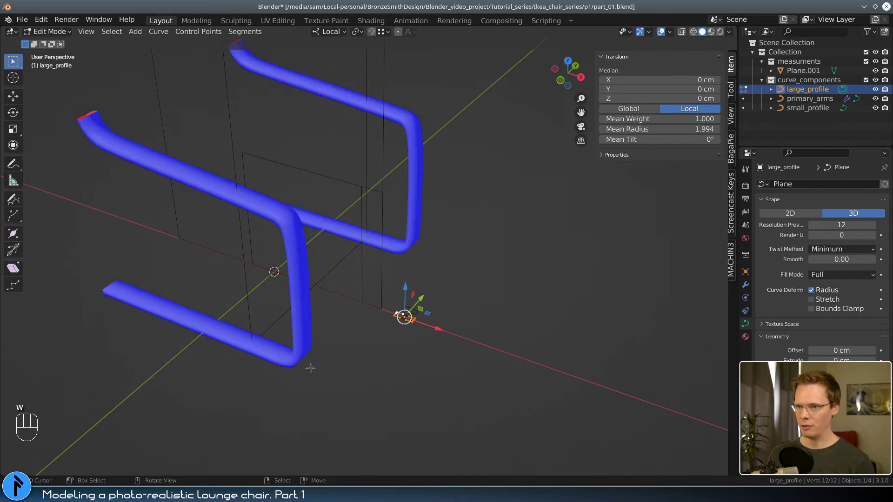
- Return to Object Mode, select the primary_arms curve and add a Bevel modifier to it
middle_click_drag(409, 352, 410, 336)
key("Tab")
left_click(306, 208)
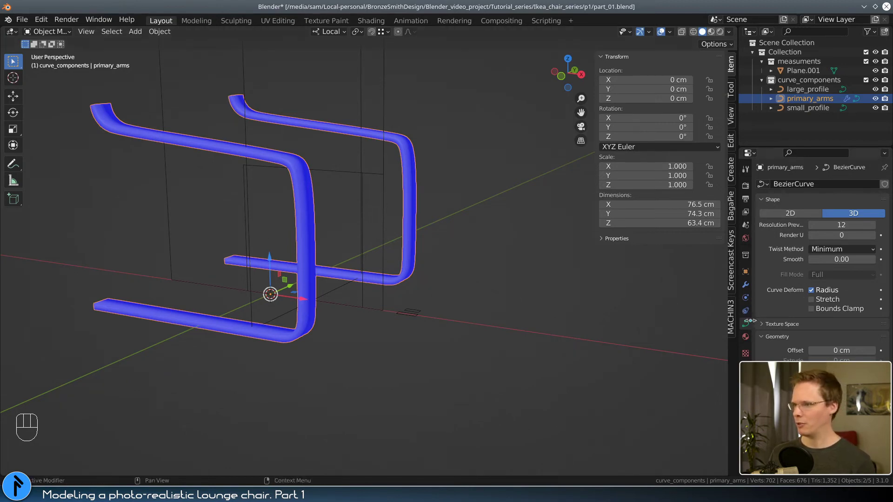
left_click(745, 272)
left_click(745, 286)
left_click(761, 199)
left_click(777, 185)
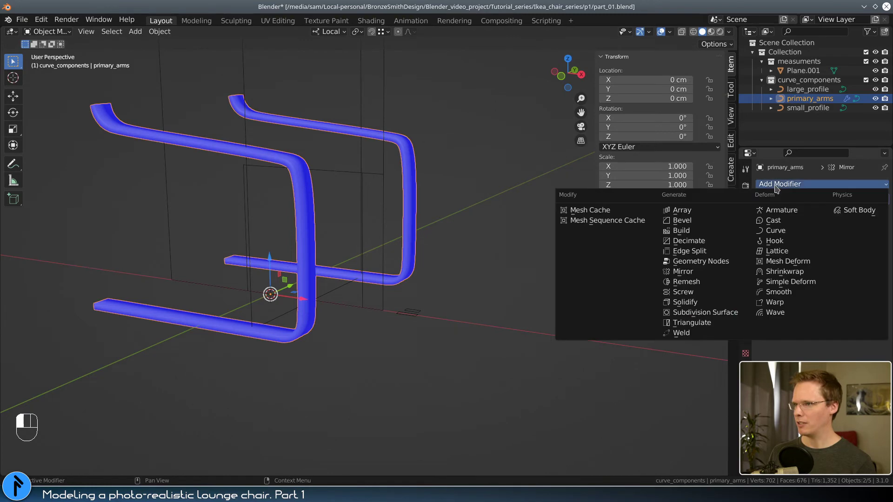
left_click(717, 220)
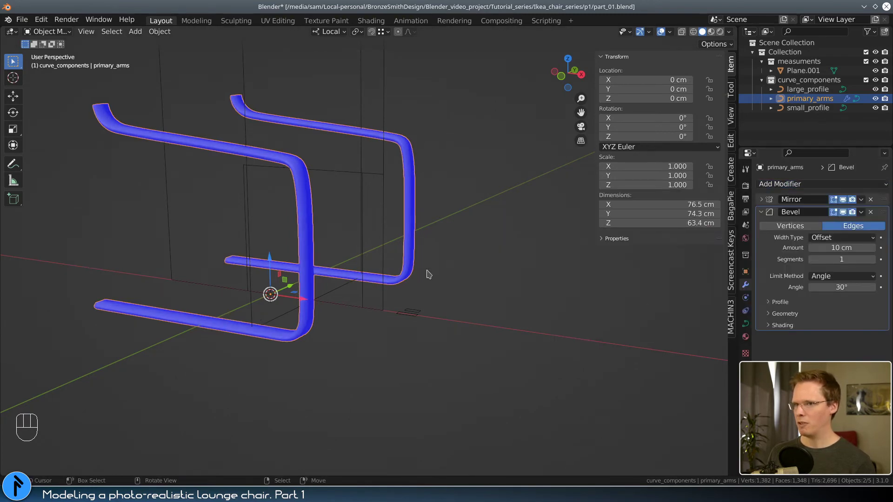
- Set the Bevel modifier's amount to 0.1 cm
scroll(399, 255, "up", 2)
middle_click_drag(398, 255, 436, 321)
scroll(436, 321, "up", 1)
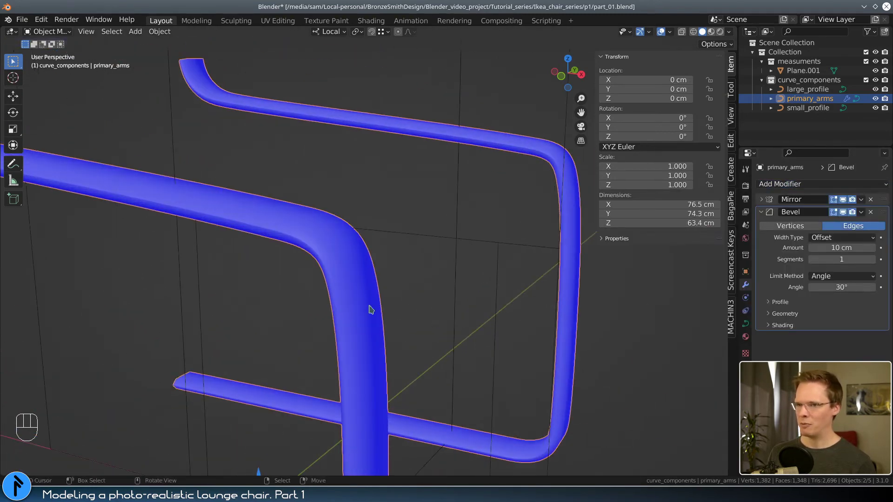
scroll(358, 298, "up", 2)
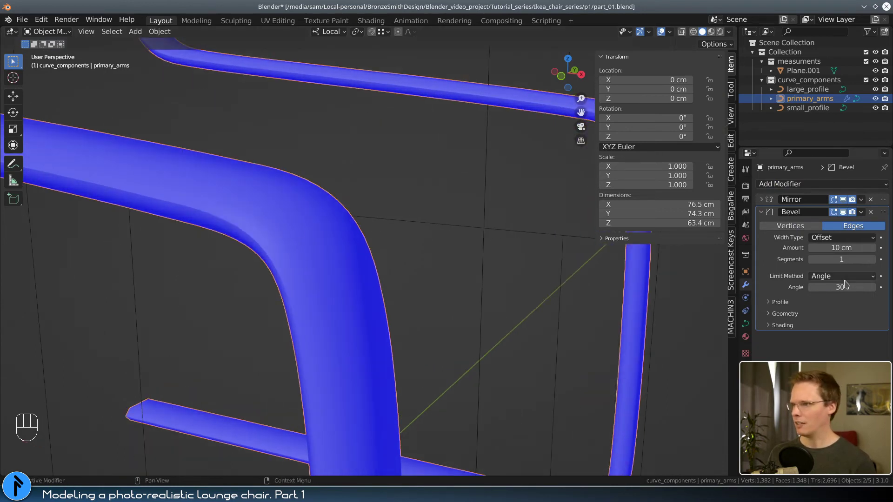
left_click(855, 246)
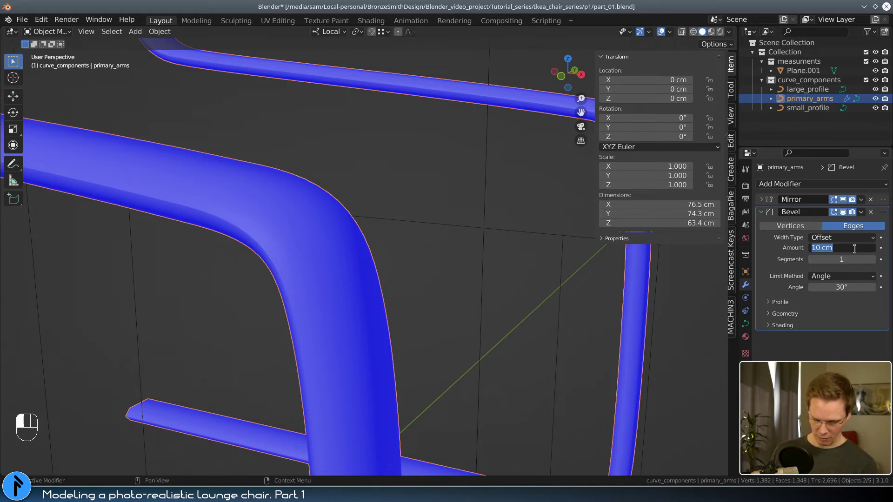
key("BackSpace")
type(".1")
key("Return")
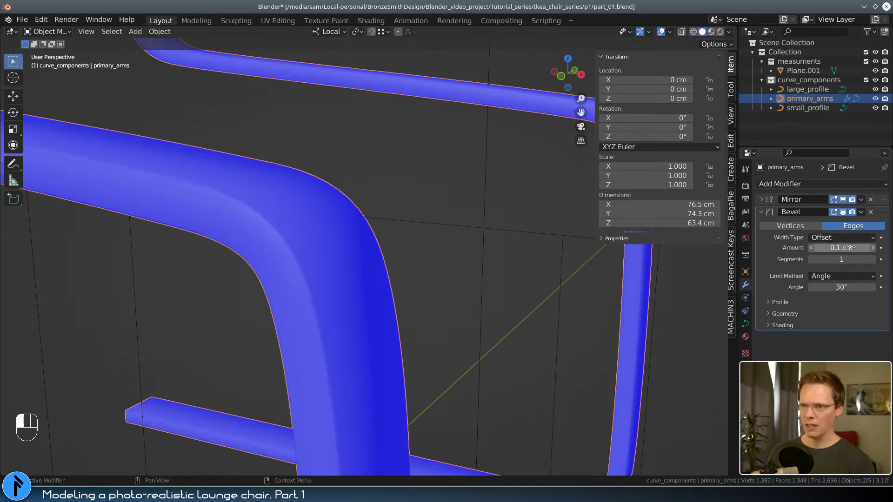
- Switch the viewport to wireframe shading and turn off the Face Orientation overlay
middle_click_drag(396, 295, 375, 305)
middle_click_drag(206, 298, 319, 286, "shift")
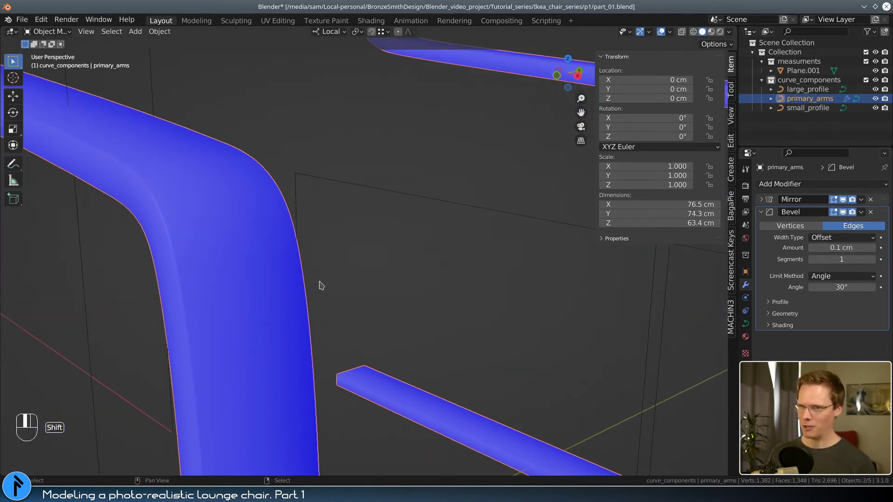
scroll(309, 275, "down", 4)
scroll(388, 302, "up", 3)
key("z")
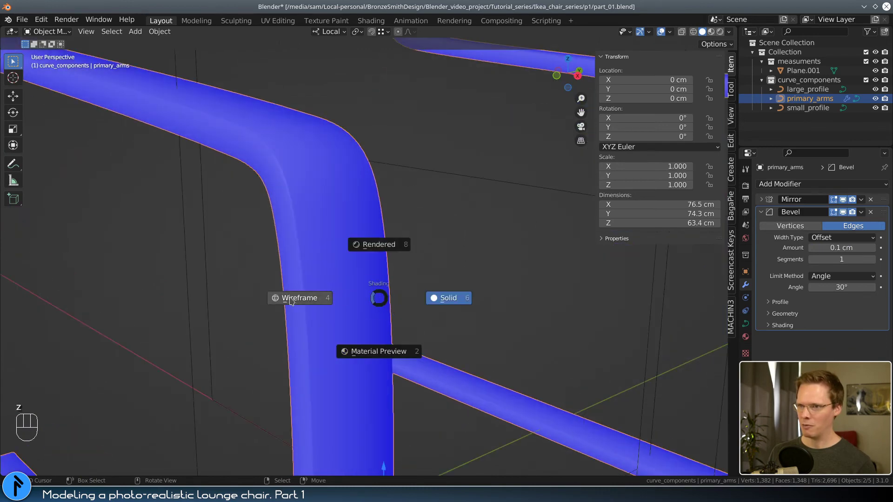
left_click(290, 301)
left_click(670, 33)
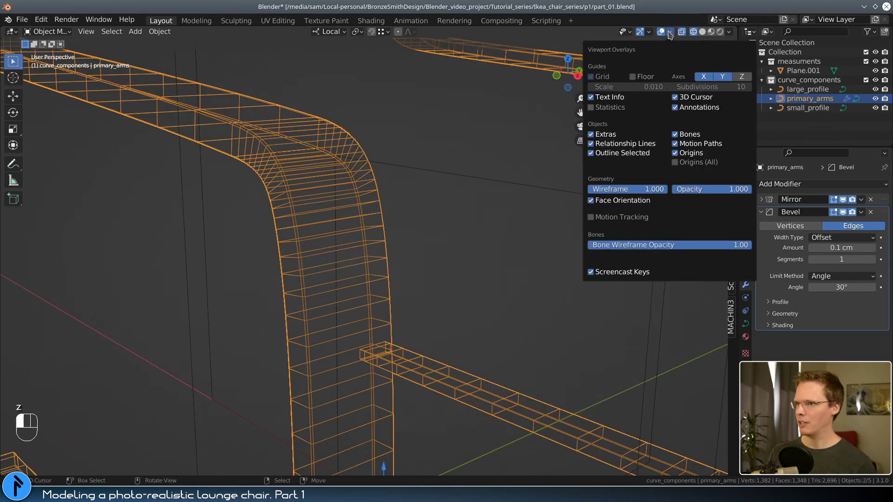
- Increase the Bevel modifier's amount to 0.3 cm on the side frames
middle_click_drag(504, 238, 810, 246, "shift")
mouse_move(811, 246)
left_mouse_down("shift")
mouse_move(828, 247)
mouse_move(818, 247)
left_mouse_up("shift")
middle_click_drag(446, 260, 468, 261)
- Enter Edit Mode on primary_arms, select the control point before the upper bend and examine how the segments are distributed along the frame
key("Tab")
left_click(400, 226)
middle_click_drag(400, 225, 521, 261)
left_click(503, 207)
scroll(544, 238, "up", 3)
key("g")
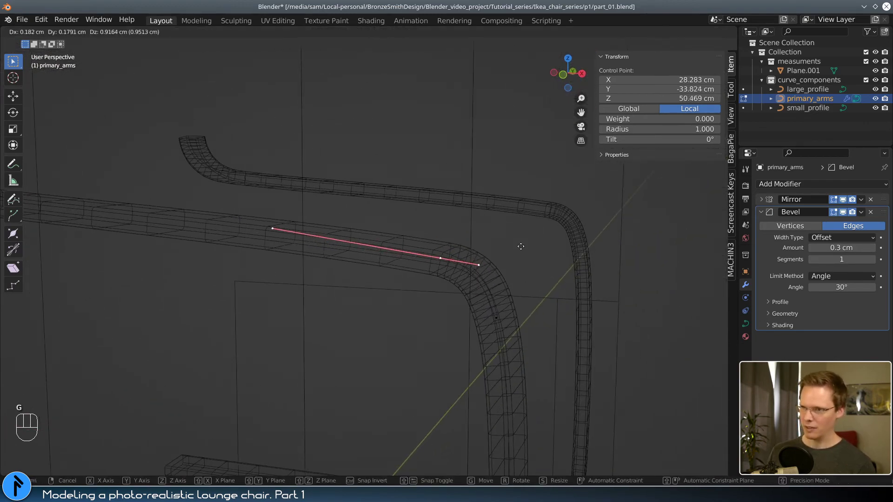
key("Escape")
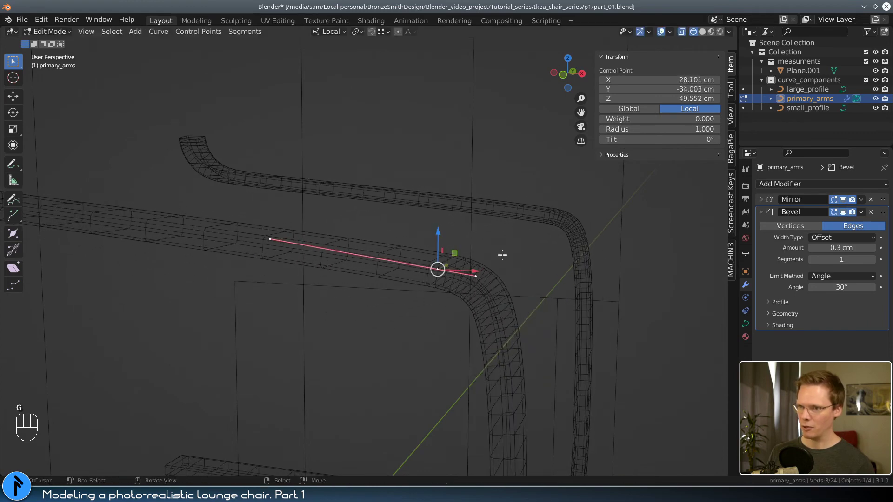
middle_click_drag(589, 313, 543, 308)
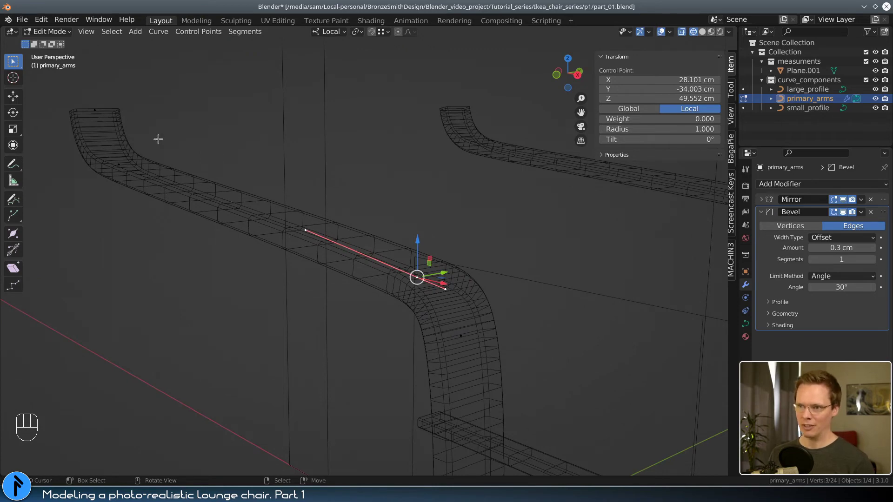
middle_click_drag(547, 323, 584, 346)
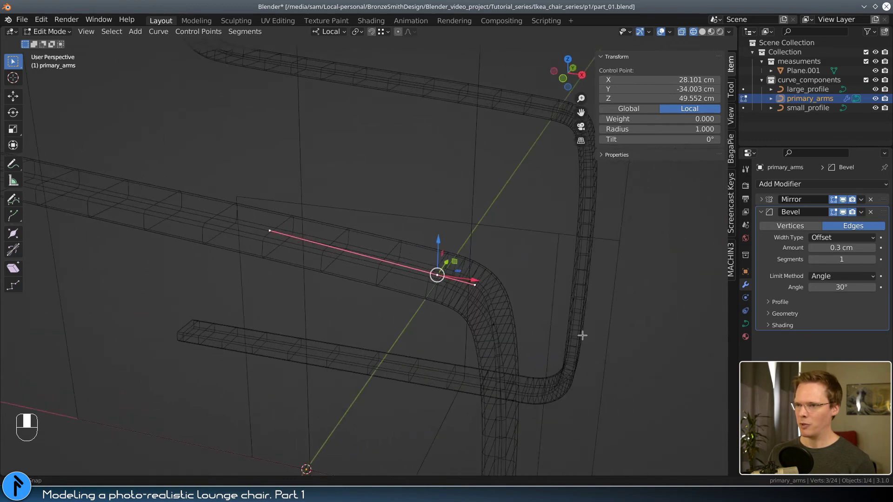
middle_click_drag(586, 393, 512, 313)
middle_click_drag(320, 237, 233, 269)
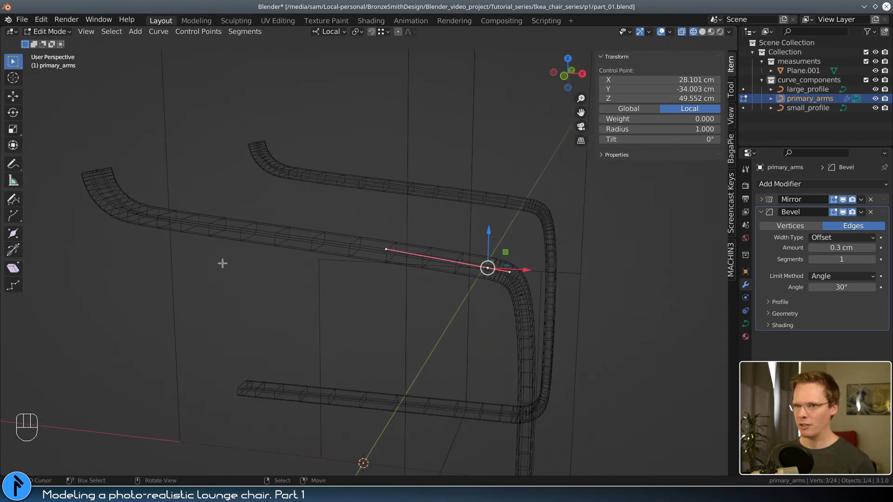
- Subdivide the upper arm segment between its two bend control points with one cut, and return to Object Mode
left_click(145, 215)
left_click(488, 268, "shift")
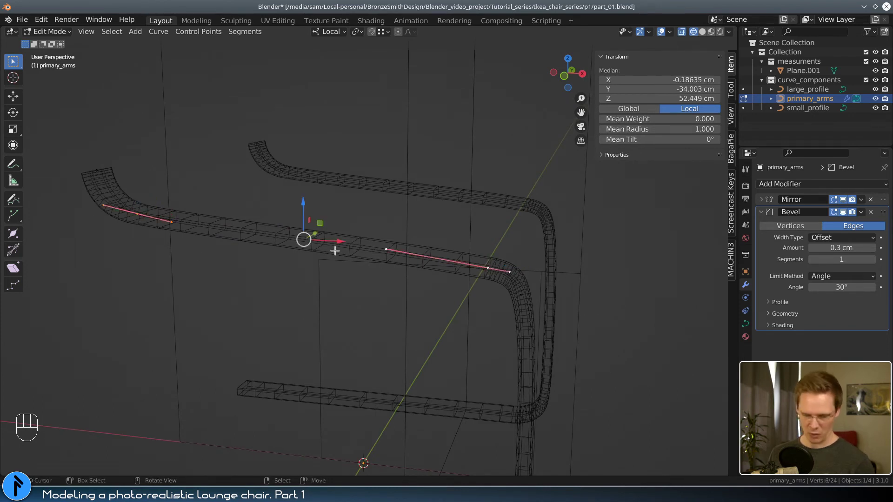
key("w")
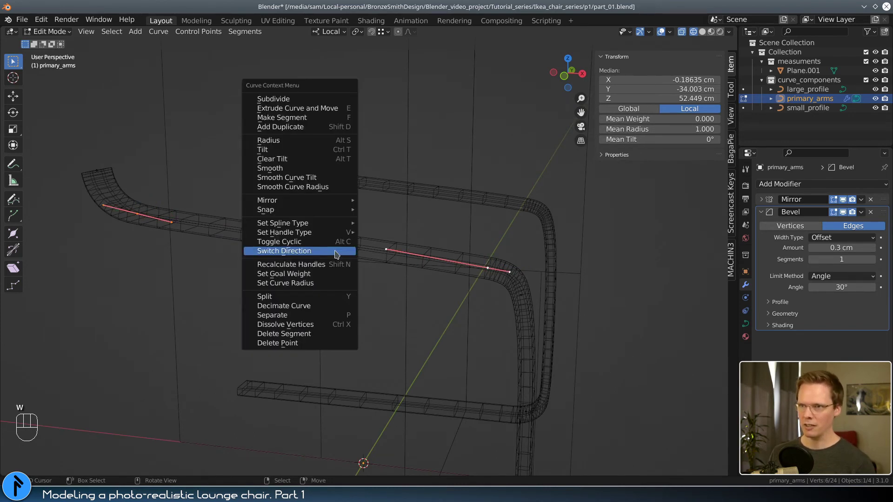
left_click(292, 98)
middle_click_drag(442, 236, 422, 348)
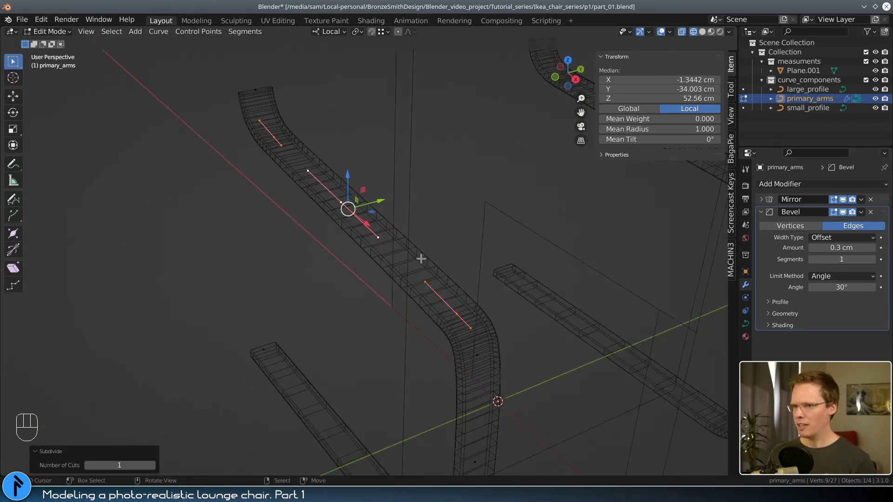
key("Tab")
- Reduce the primary_arms curve's preview resolution to 6 and view the frames in solid shading
left_click(745, 324)
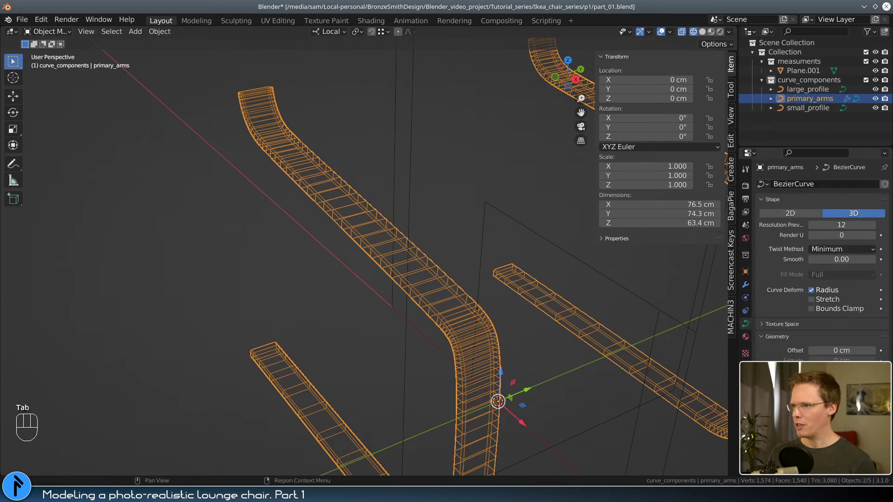
left_click_drag(852, 226, 833, 225)
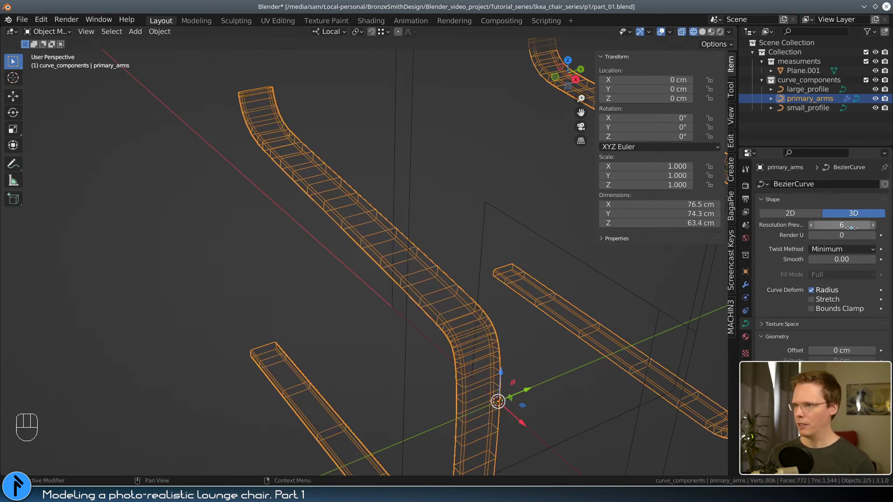
mouse_move(644, 349)
middle_mouse_down()
mouse_move(650, 329)
mouse_move(600, 335)
middle_mouse_up()
scroll(639, 337, "up", 2)
key("z")
left_click(688, 340)
middle_click_drag(685, 344, 633, 355)
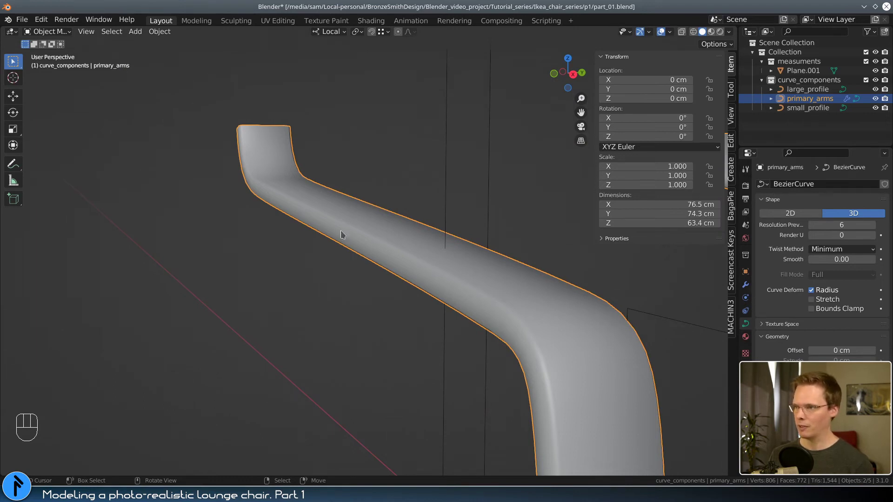
- Add a Subdivision Surface modifier to primary_arms and examine the resulting mesh in wireframe shading
left_click(746, 285)
left_click(775, 186)
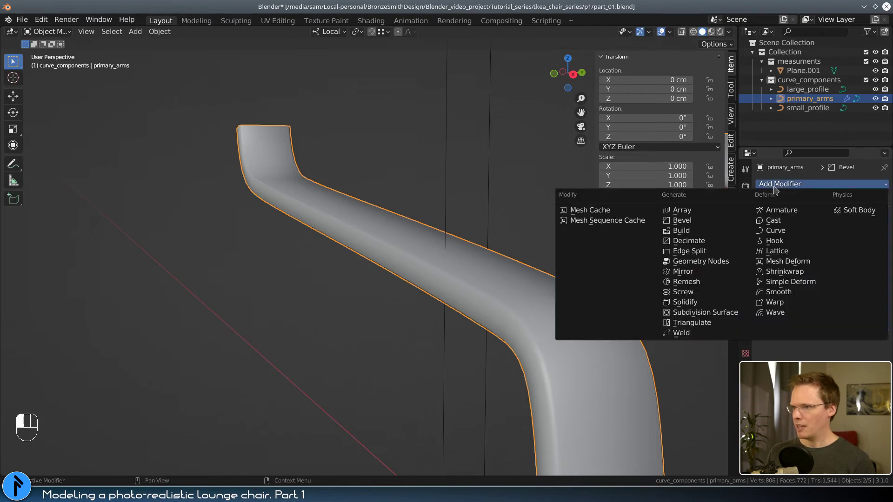
left_click(727, 312)
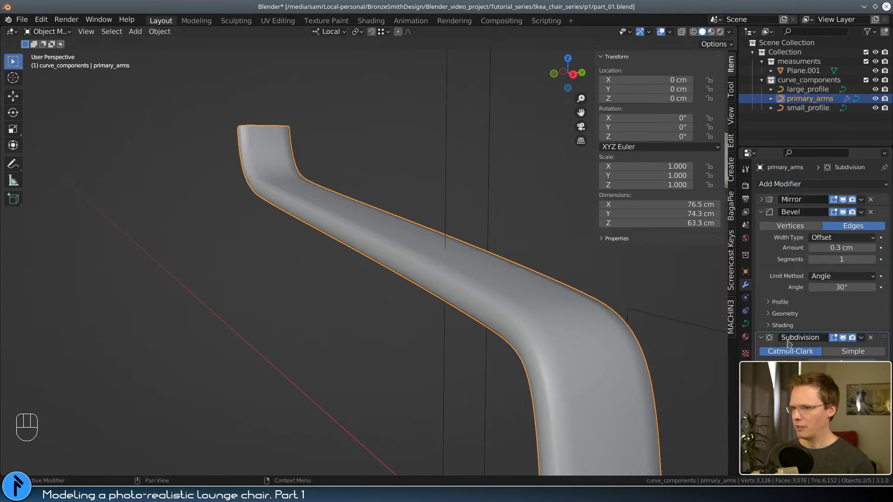
mouse_move(600, 381)
middle_mouse_down()
mouse_move(554, 342)
mouse_move(592, 335)
mouse_move(525, 325)
middle_mouse_up()
key("z")
left_click(441, 333)
middle_click_drag(454, 329, 470, 325)
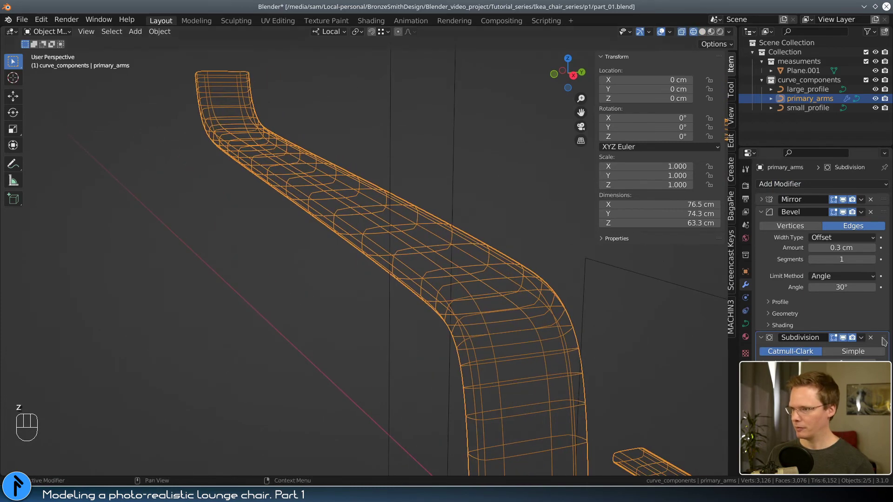
scroll(534, 321, "up", 4)
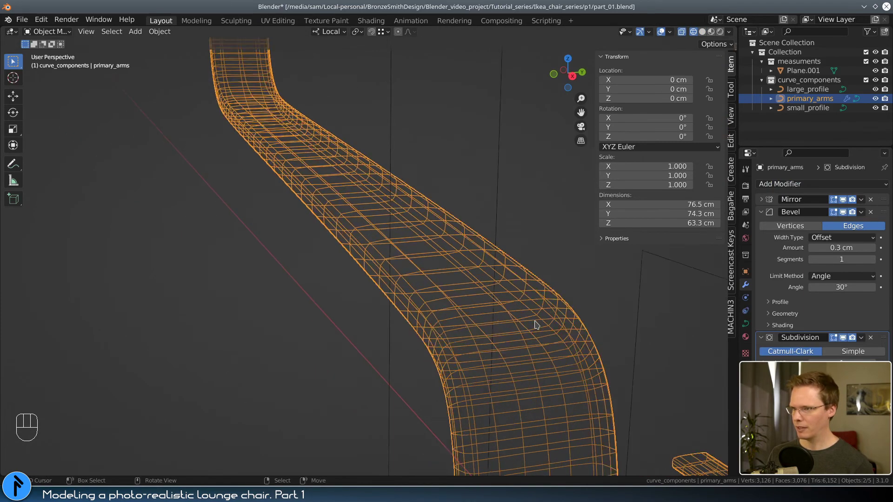
- Set the Bevel modifier's segments to 3 and view the frame in solid shading
left_click(873, 259)
left_click(873, 259)
key("z")
left_click(707, 303)
mouse_move(604, 333)
middle_mouse_down()
mouse_move(570, 331)
mouse_move(578, 330)
middle_mouse_up()
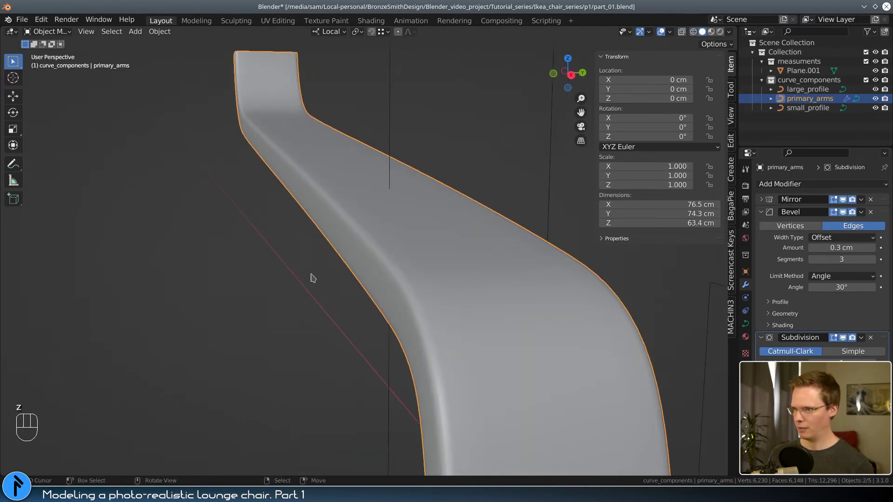
- Examine the beveled and subdivided topology along the arm in wireframe, and return to solid shading
key("z")
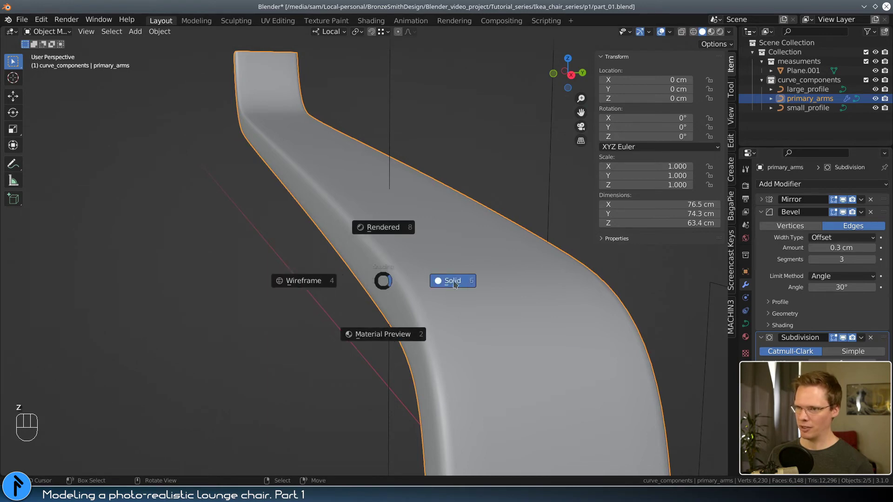
left_click(317, 289)
middle_click_drag(412, 280, 450, 280)
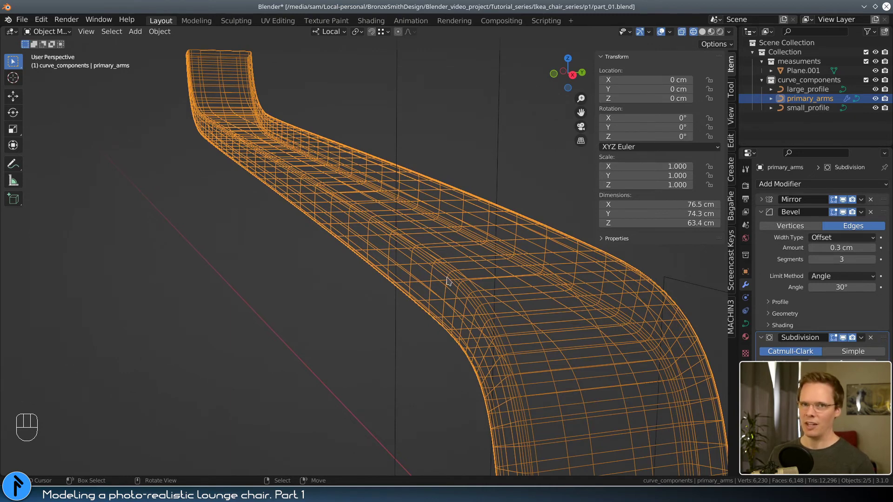
key("z")
left_click(512, 253)
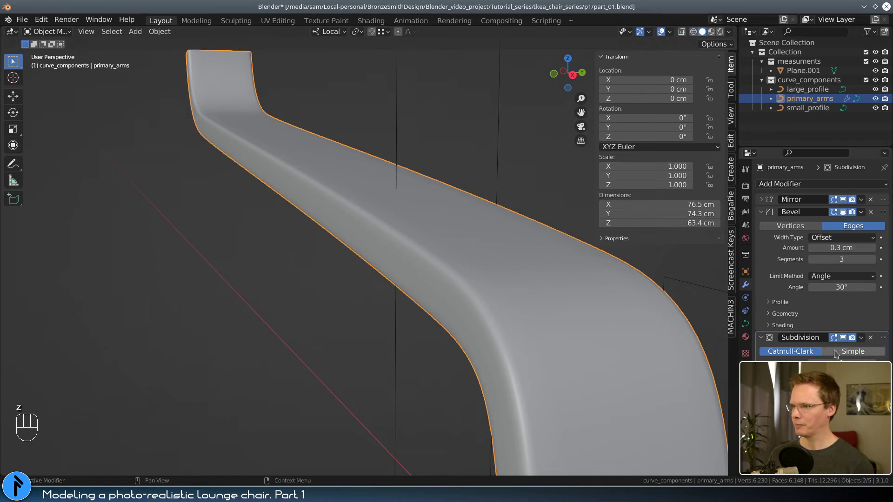
- Try lower and higher segment counts on the Bevel modifier to compare the rounding of the arm's edges
left_click(812, 260)
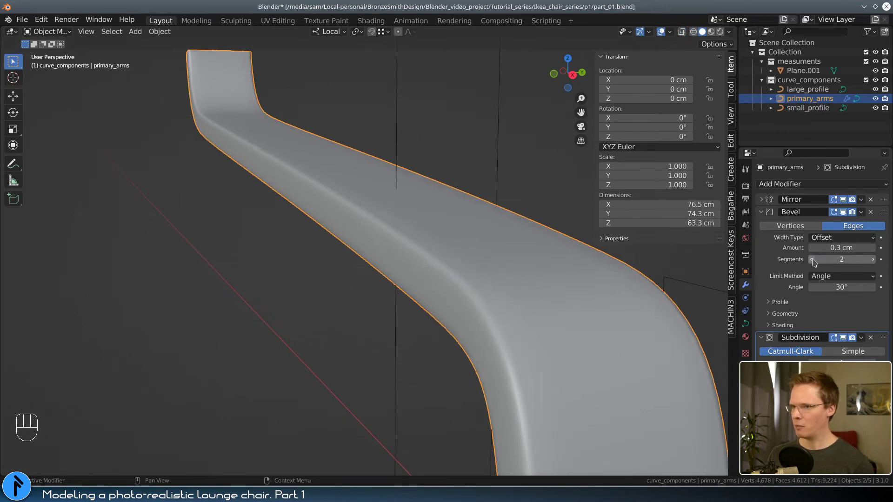
left_click(812, 259)
left_click(873, 259)
left_click(873, 259)
left_click(812, 259)
- Set the bevel amount to 0.1 cm and try different segment counts, finishing with 1 segment
mouse_move(844, 248)
left_mouse_down("shift")
mouse_move(864, 248)
mouse_move(834, 248)
left_mouse_up("shift")
left_click(873, 260)
left_click(873, 260)
left_click(812, 260)
left_click(812, 259)
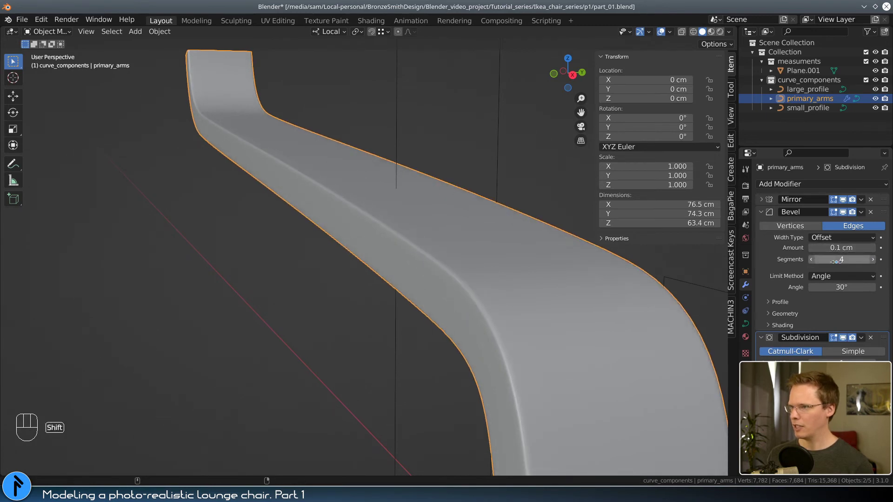
left_click(812, 260)
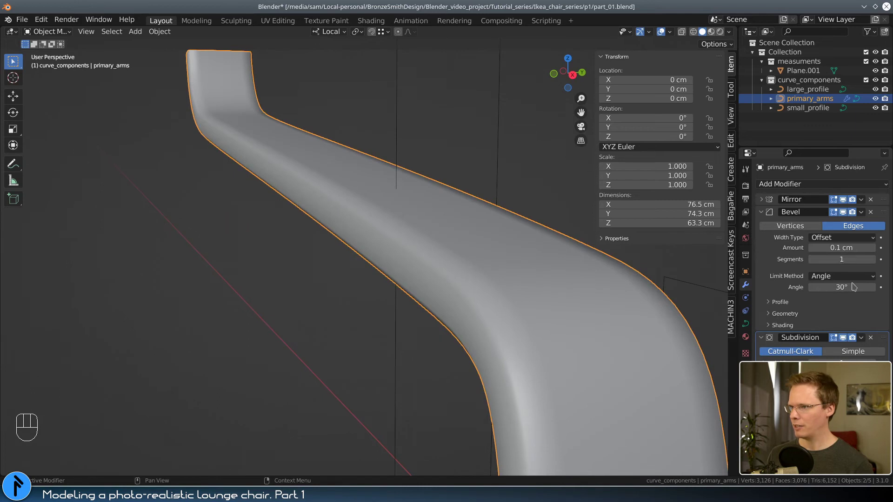
- Remove the Subdivision modifier from primary_arms and set the Bevel modifier to 2 segments with an amount of 0.3 cm
left_click(871, 339)
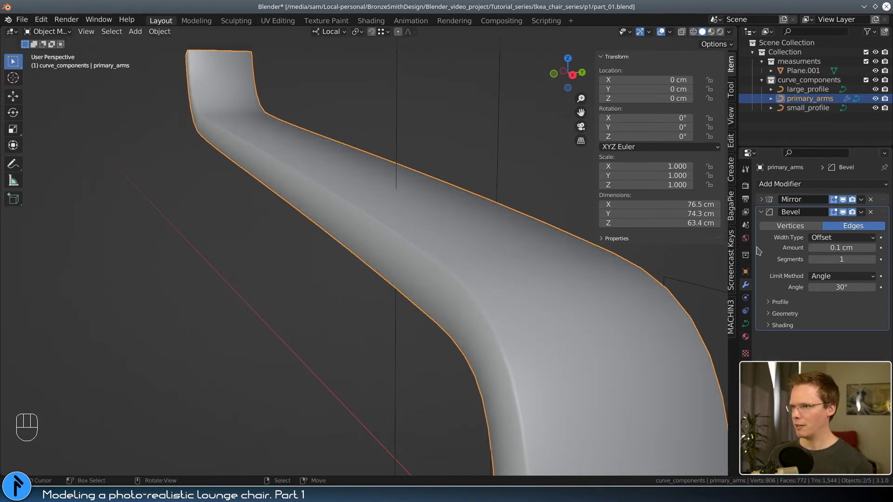
left_click(873, 260)
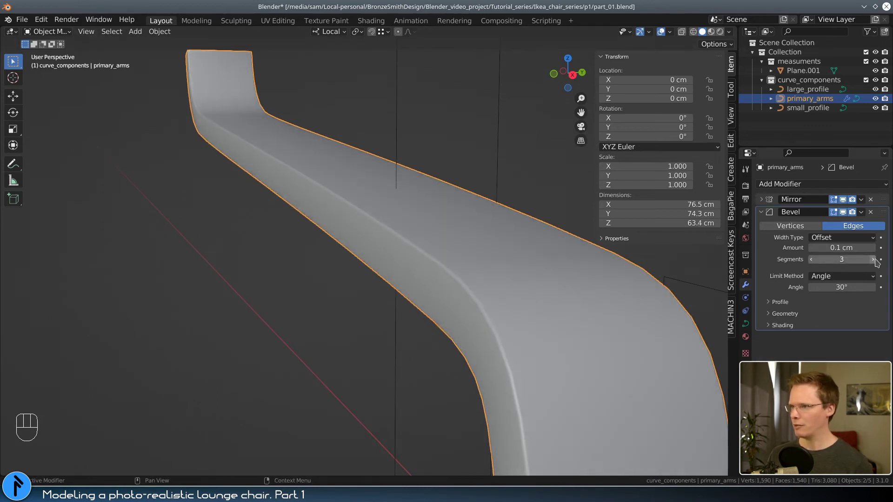
left_click(812, 260)
left_click_drag(869, 248, 884, 247, "shift")
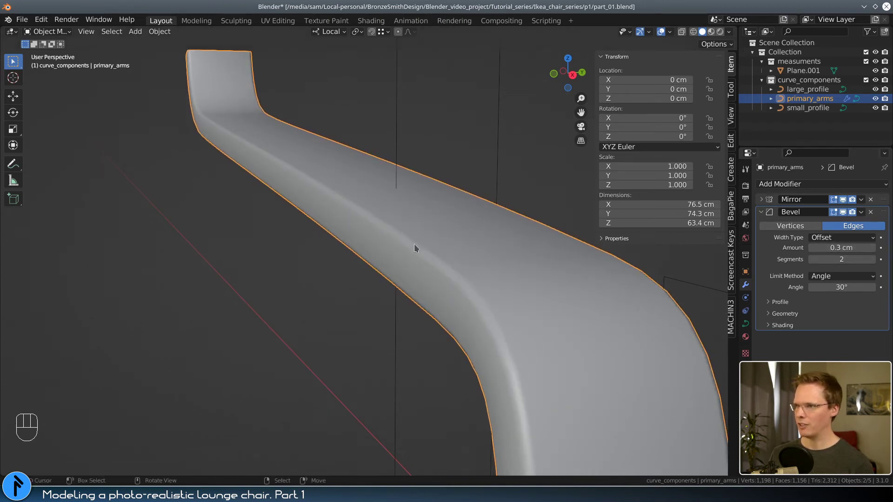
- Set the Bevel modifier on primary_arms to 3 segments and inspect both side frames in wireframe shading
left_click(873, 260)
scroll(350, 273, "down", 5)
mouse_move(351, 273)
middle_mouse_down()
mouse_move(405, 279)
mouse_move(514, 347)
mouse_move(468, 339)
mouse_move(464, 329)
middle_mouse_up()
key("z")
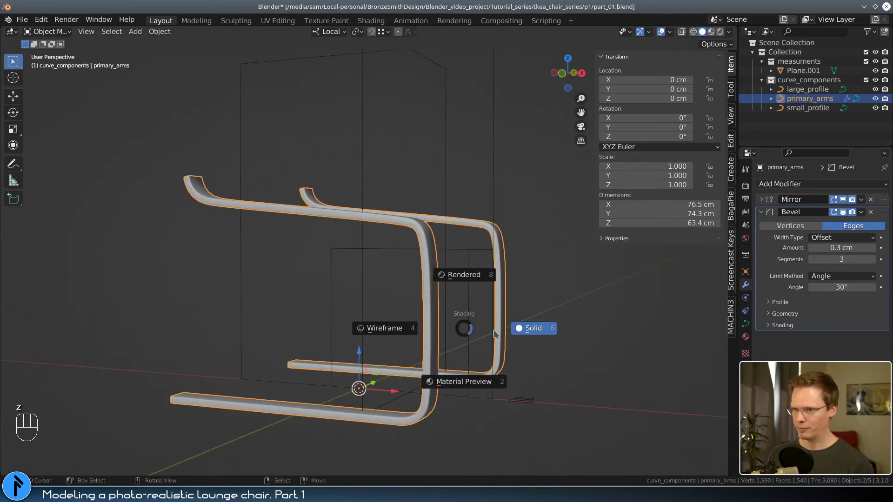
left_click(384, 328)
scroll(532, 305, "up", 5)
mouse_move(532, 305)
middle_mouse_down()
mouse_move(512, 271)
mouse_move(620, 270)
middle_mouse_up()
scroll(566, 285, "down", 3)
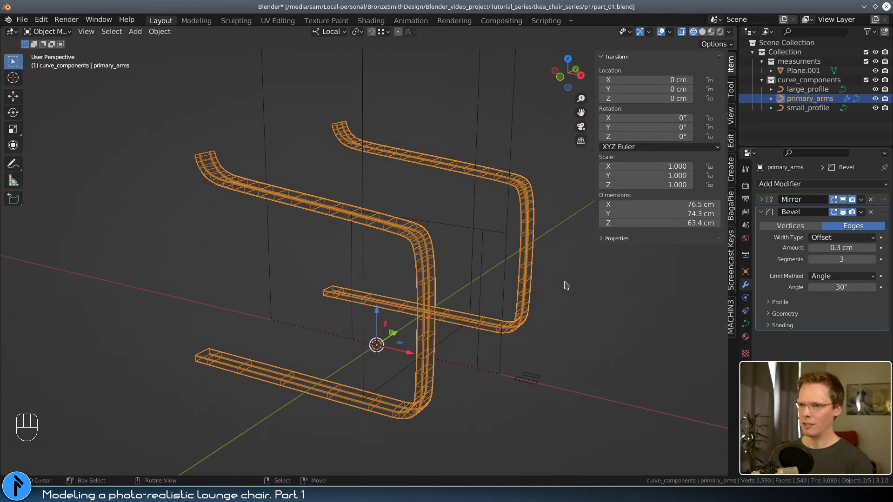
mouse_move(468, 313)
middle_mouse_down()
mouse_move(504, 299)
mouse_move(498, 305)
middle_mouse_up()
- Check the dimensioned chair reference and duplicate primary_arms in front view, placing the copy about 18.4 cm above the original and 5 cm toward the rear
key("alt+Tab")
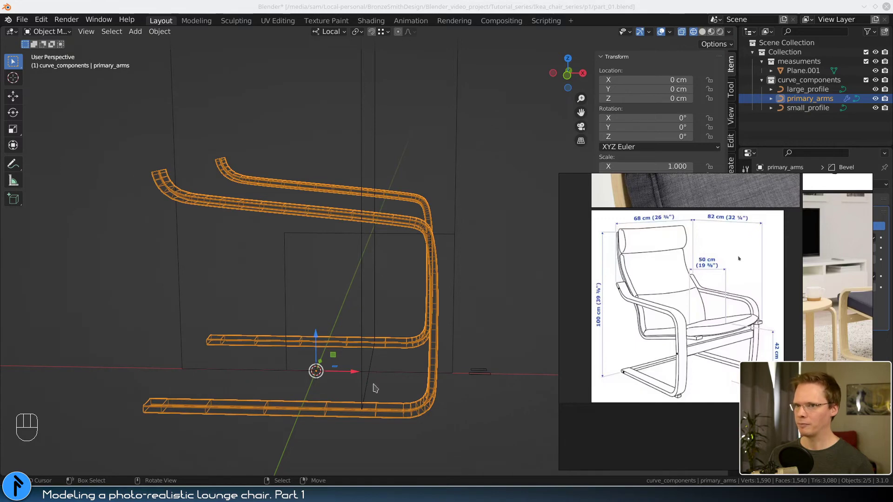
key("alt+Tab")
key("KP_1")
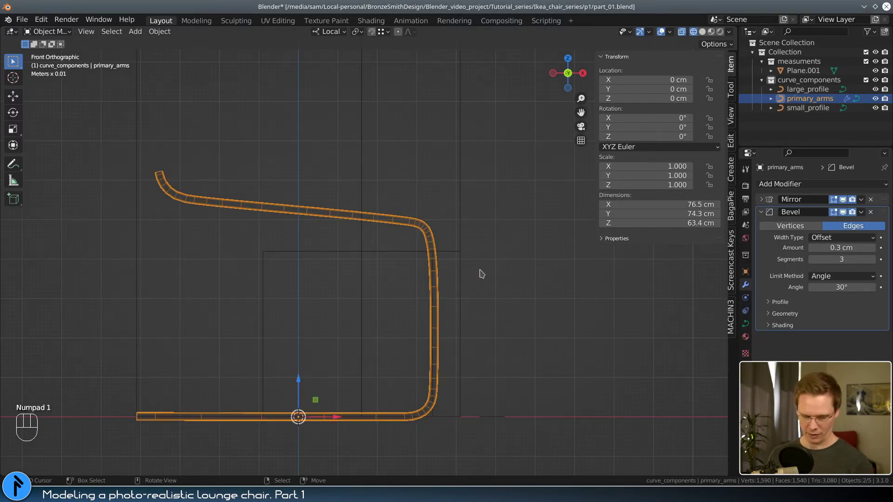
key("shift+d")
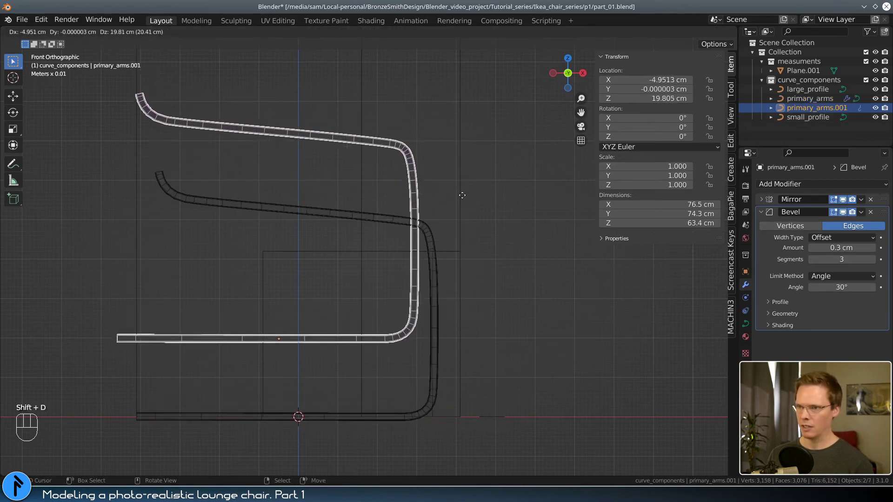
left_click(493, 269)
middle_click_drag(513, 275, 517, 292, "shift")
- Delete the copied curve's control points along the floor rail and around the lower front corner
key("Tab")
left_click(120, 361)
key("x")
left_click(173, 341)
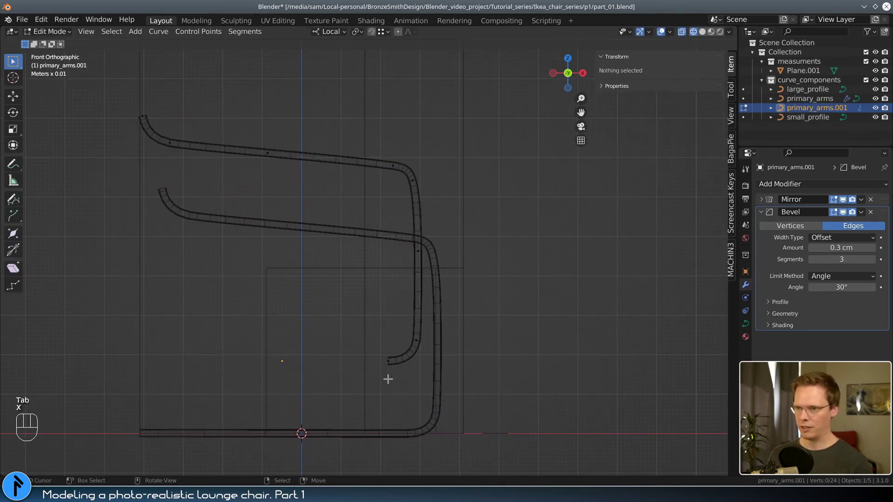
left_click(389, 361)
key("x")
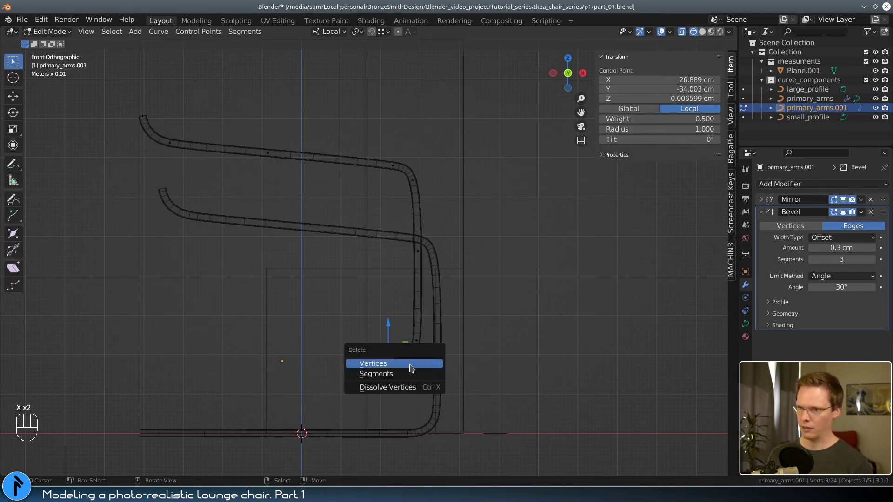
left_click(412, 369)
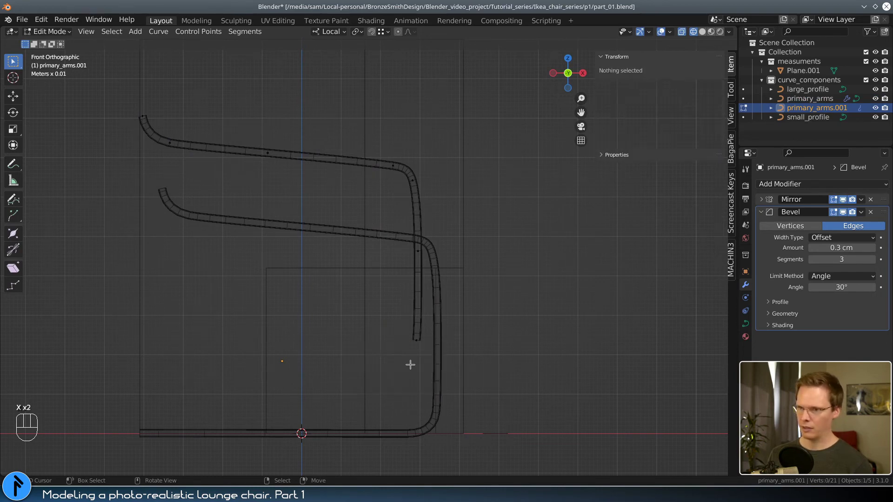
key("x")
left_click(414, 345)
- Delete the copied curve's control points on the front upright and upper corner, keeping only the armrest section
left_click(415, 250)
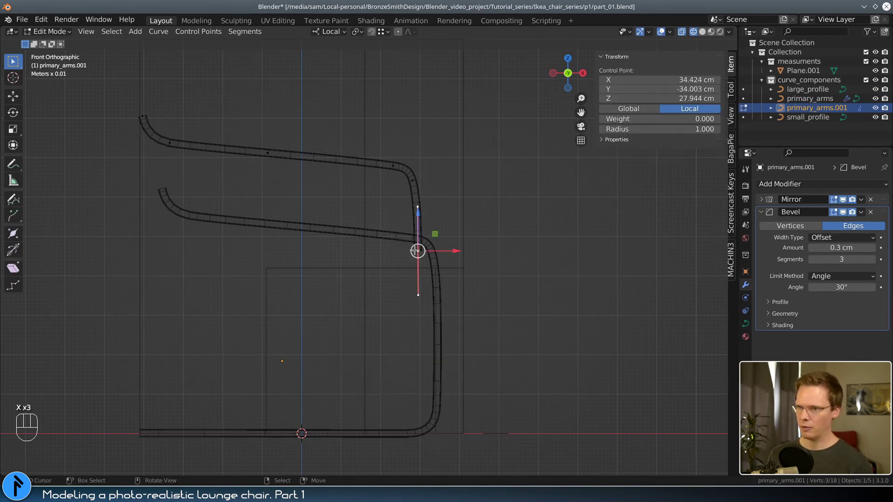
key("x")
left_click(482, 292)
left_click(409, 180)
key("x")
left_click(415, 185)
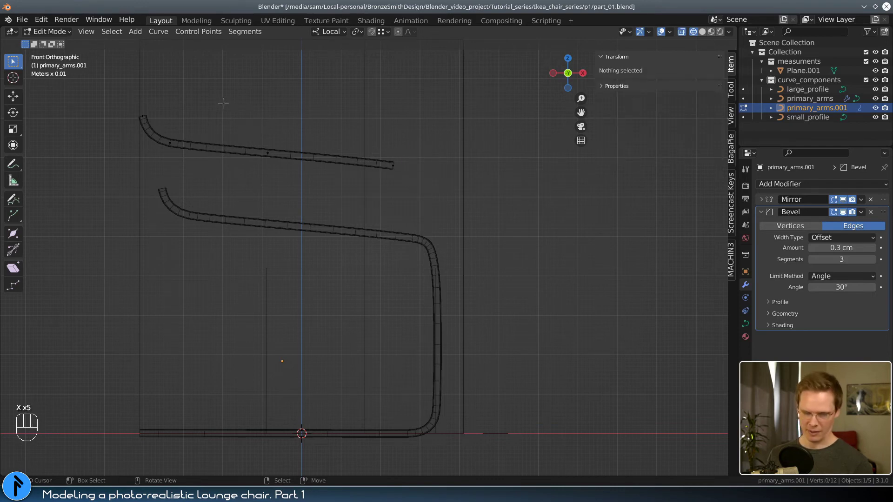
key("Tab")
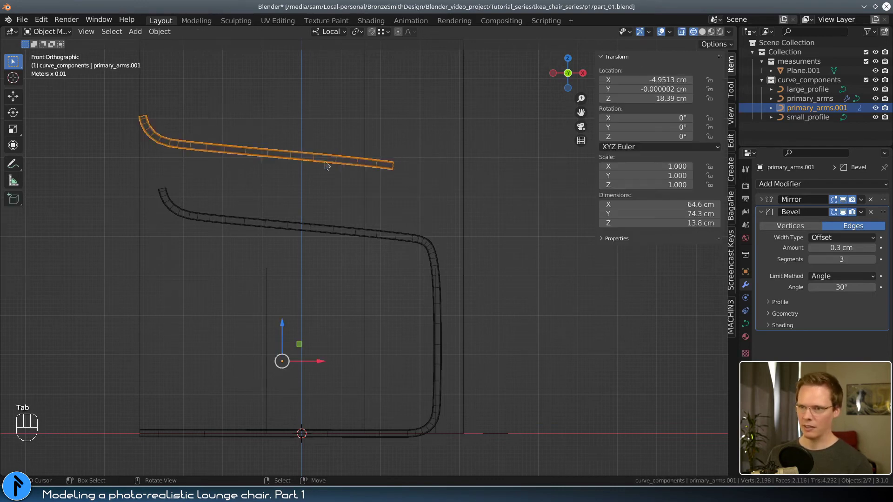
key("Tab")
key("Tab")
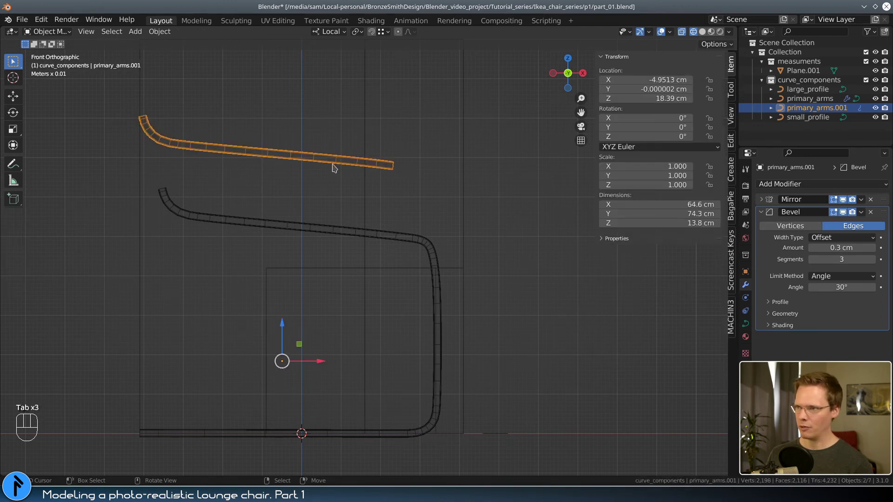
- Set the copied curve's X, Y and Z location to 0 cm
left_click_drag(647, 80, 640, 99)
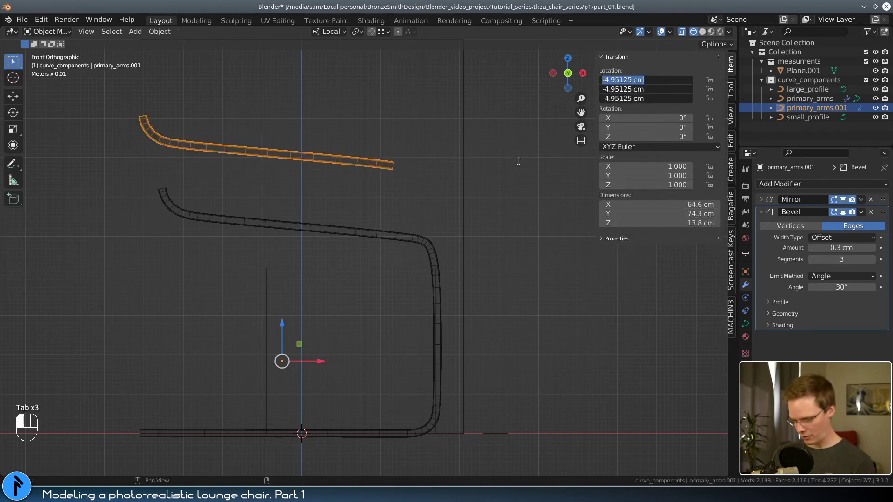
type("0")
key("Return")
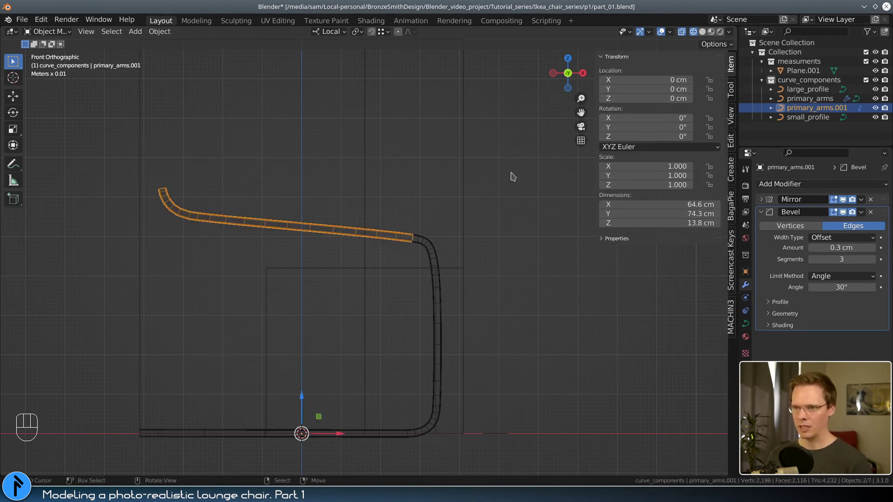
- Move all of the copied curve's control points about 8.3 cm forward and 11.3 cm down, checking the chair reference
key("Tab")
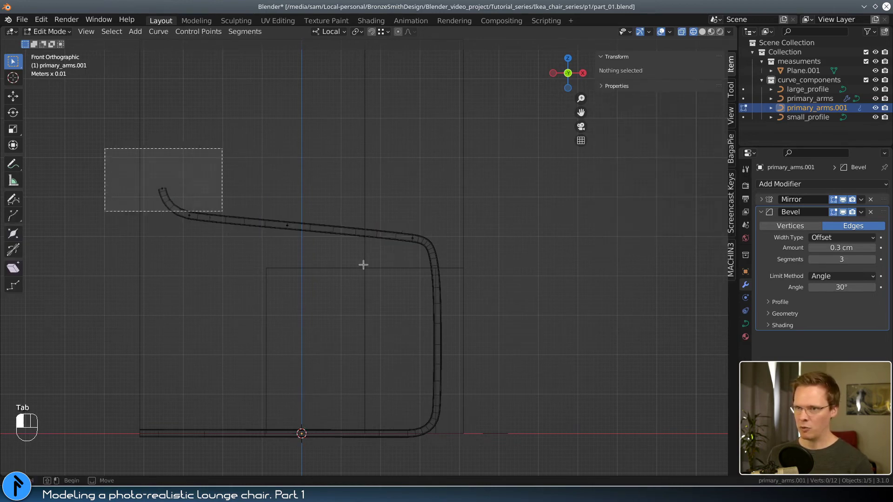
left_click_drag(279, 200, 304, 246)
left_click_drag(311, 245, 312, 244)
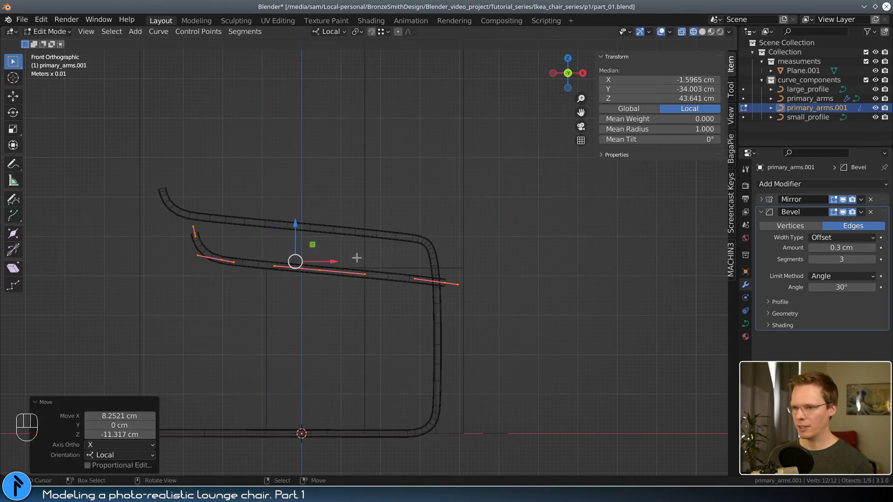
key("alt+Tab")
key("alt+Tab")
key("alt+Tab")
key("alt+Tab")
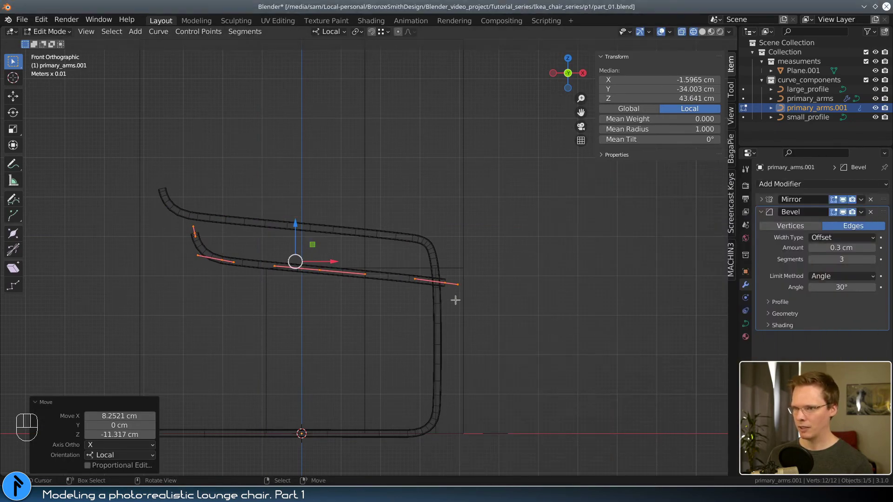
- Move the copied curve's front end point past the upright to about X 41 cm, Z 41.7 cm, and slightly lower its inner handle
left_click(450, 285)
left_click(448, 285)
key("g")
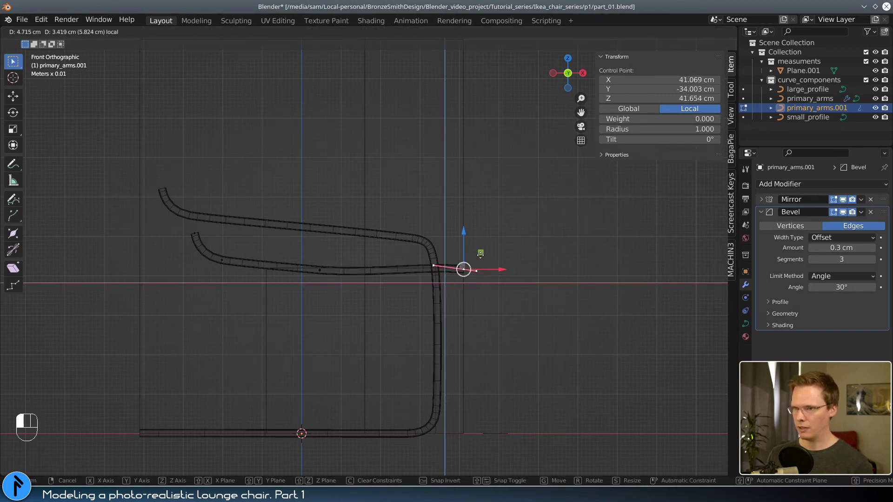
left_click(480, 254)
left_click(433, 266)
scroll(462, 272, "up", 2)
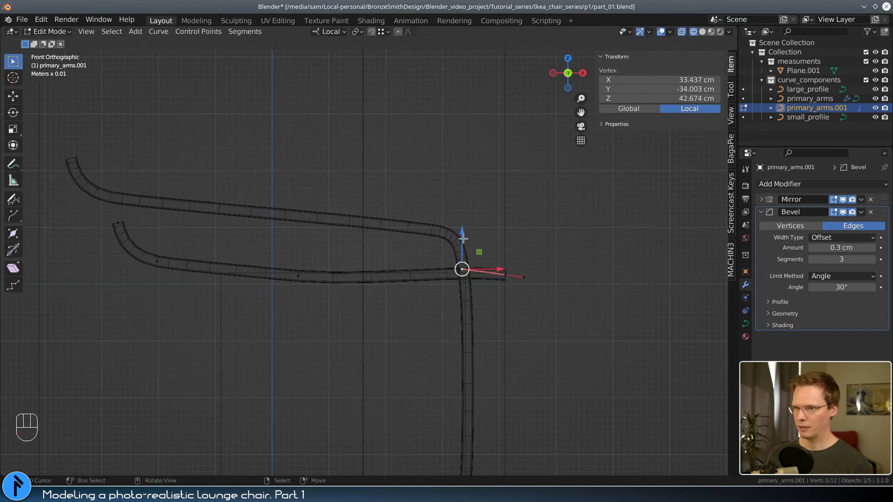
left_click_drag(463, 239, 462, 247)
- Lower the lower curve's two rear control points, and its middle control point by about 6.7 cm
left_click(136, 241)
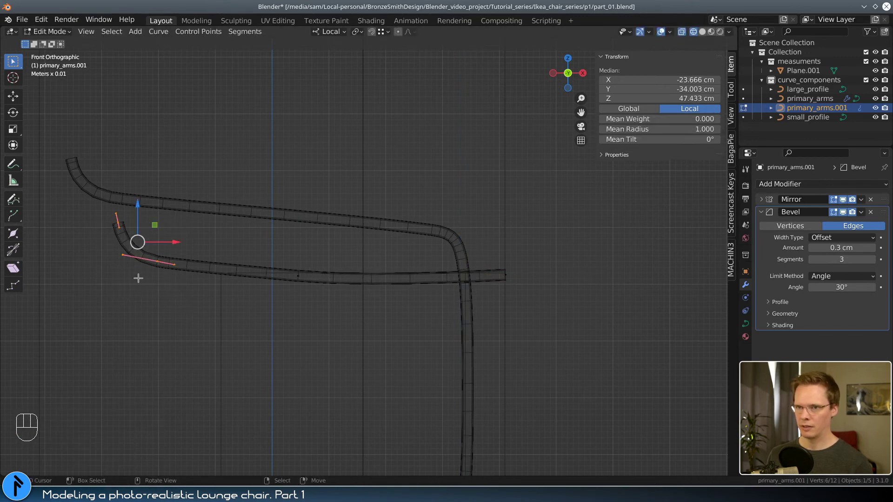
left_click_drag(152, 225, 140, 296)
left_click(310, 275)
left_click_drag(315, 259, 327, 298)
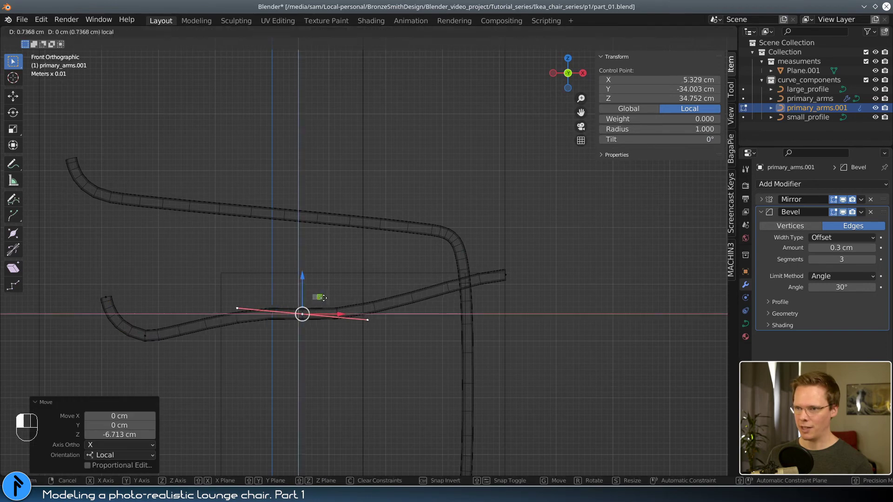
- Tilt the middle control point's handles upward toward the front and raise the point to smooth the slope of the lower curve
left_click(375, 321)
left_click_drag(391, 303, 387, 289)
left_click(310, 315)
left_click_drag(310, 297, 310, 272)
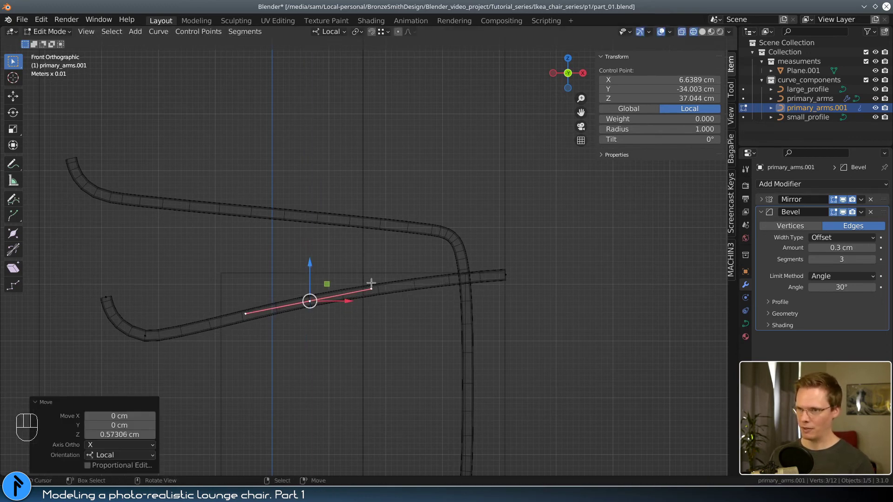
- Slide the middle control point about 10.6 cm forward along the slope and subdivide the segment between it and the rear bend point
key("g")
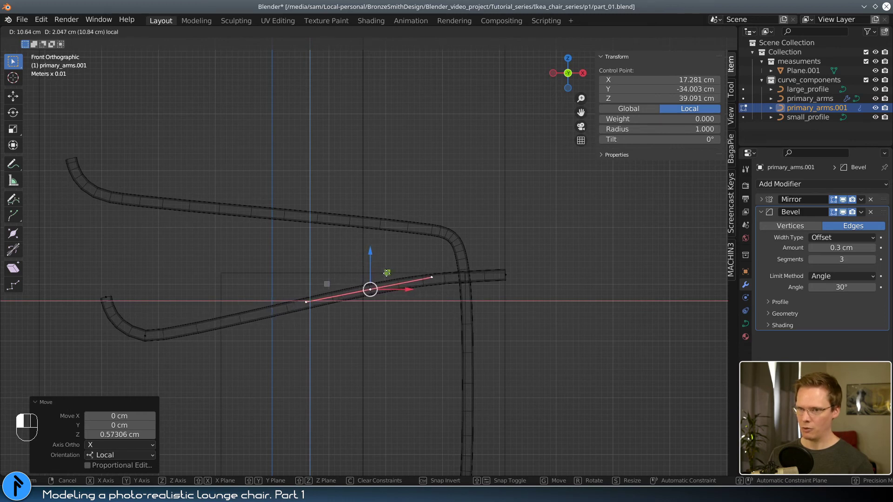
left_click(384, 273)
left_click(161, 340, "shift")
key("w")
mouse_move(281, 360)
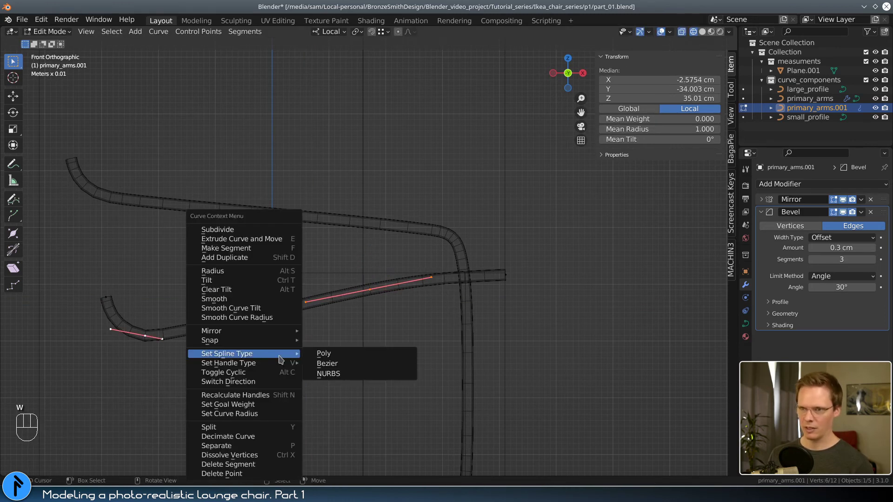
left_click(217, 229)
key("Tab")
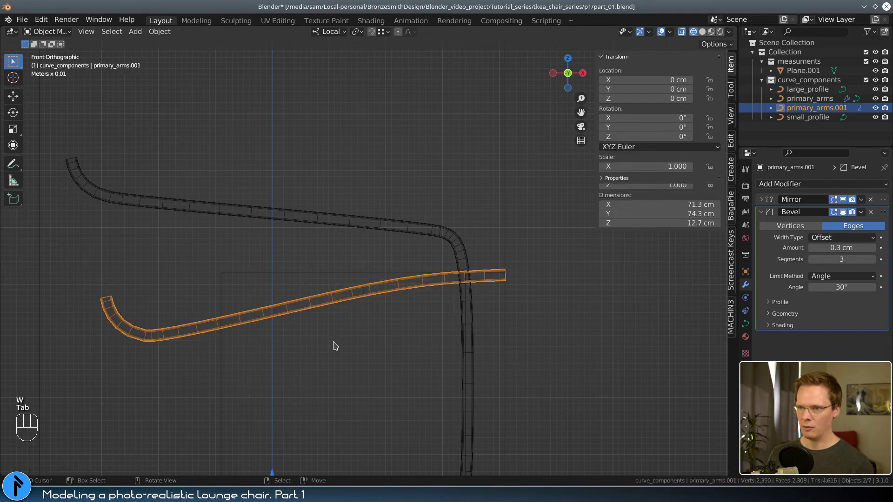
- Move all of the lower curve's control points inward along Y to about -27.8 cm, clear of the outer side frame
middle_click_drag(403, 358, 475, 378)
key("Tab")
key("a")
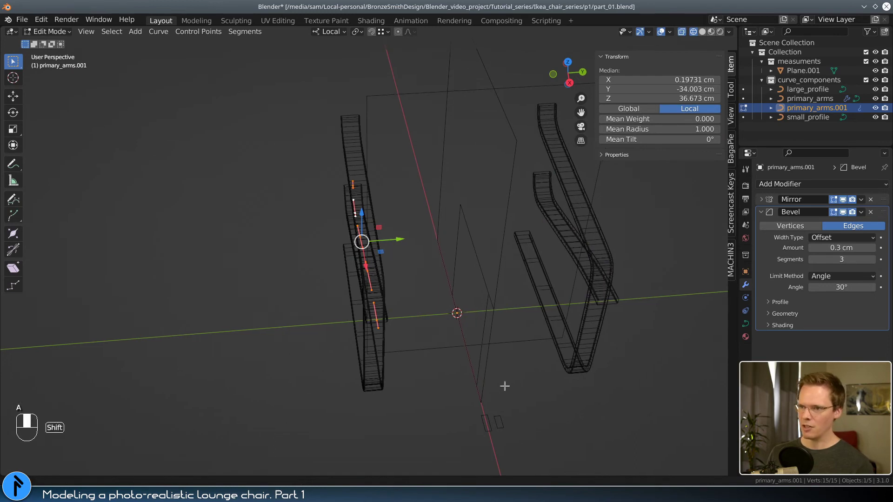
middle_click_drag(522, 372, 394, 395)
middle_click_drag(455, 370, 417, 383)
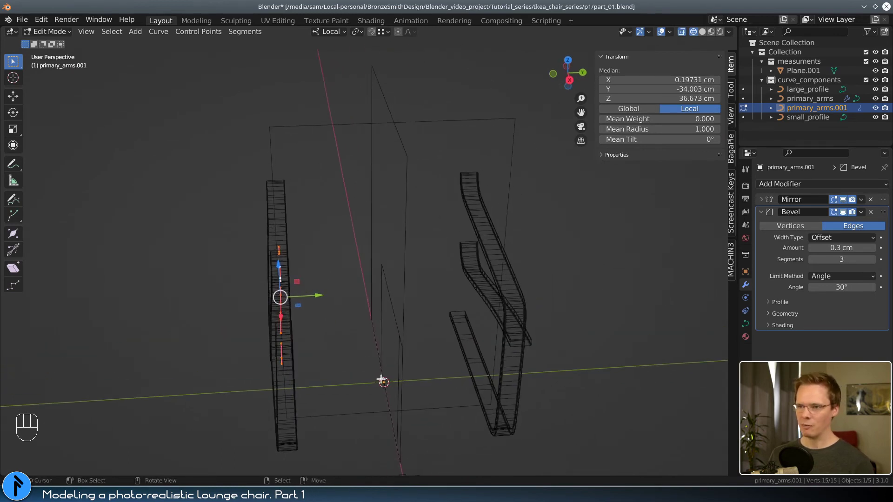
middle_click_drag(420, 378, 437, 353)
left_click_drag(317, 276, 293, 237)
middle_click_drag(375, 280, 334, 262)
left_click_drag(334, 261, 381, 285)
middle_click_drag(381, 285, 456, 312)
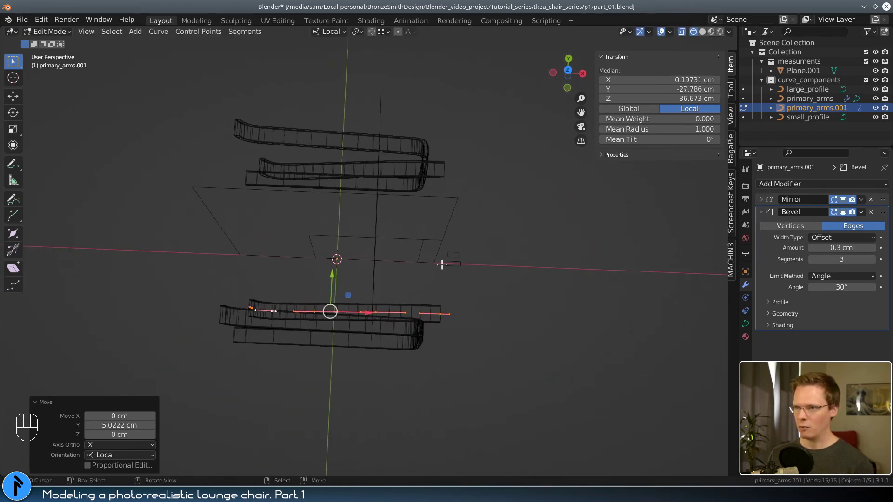
- Replace the lower curve's large_profile bevel object with small_profile
middle_click_drag(524, 261, 493, 279)
scroll(507, 377, "up", 3)
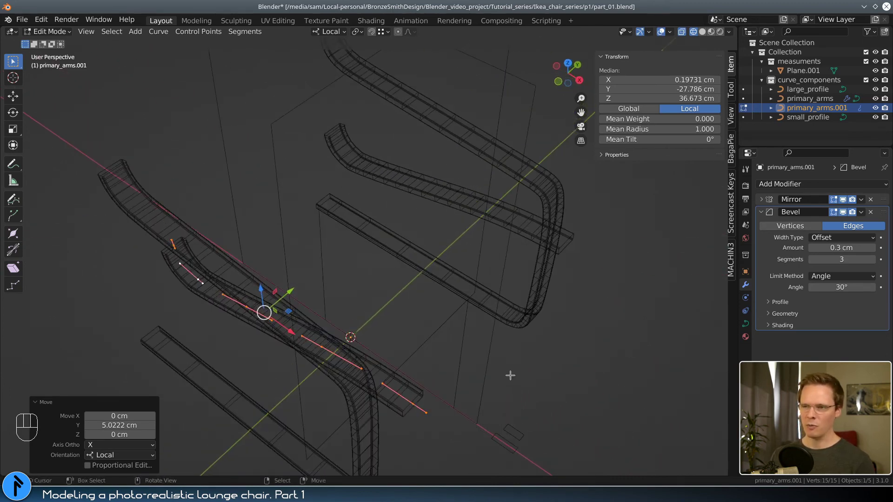
middle_click_drag(530, 368, 494, 331)
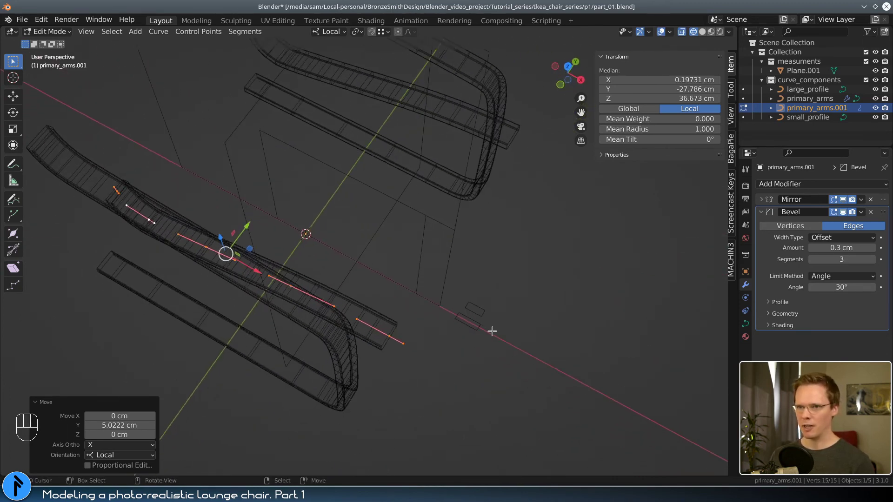
key("Tab")
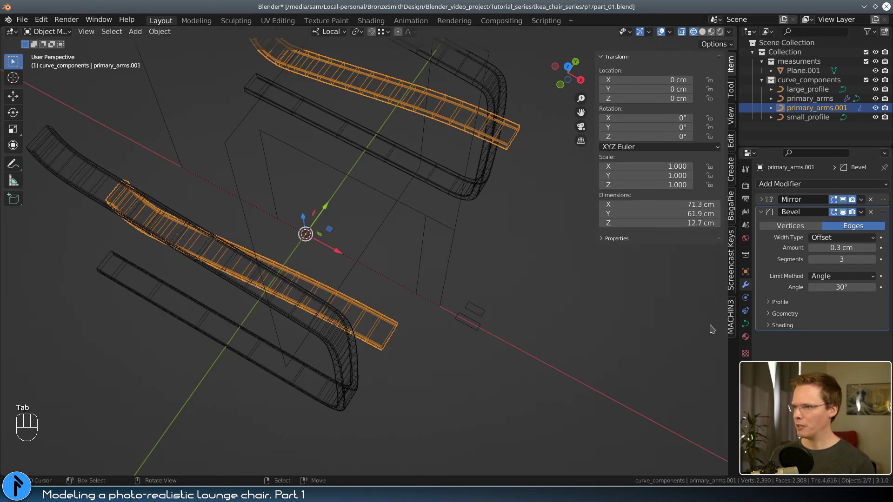
left_click(746, 324)
scroll(800, 350, "down", 4)
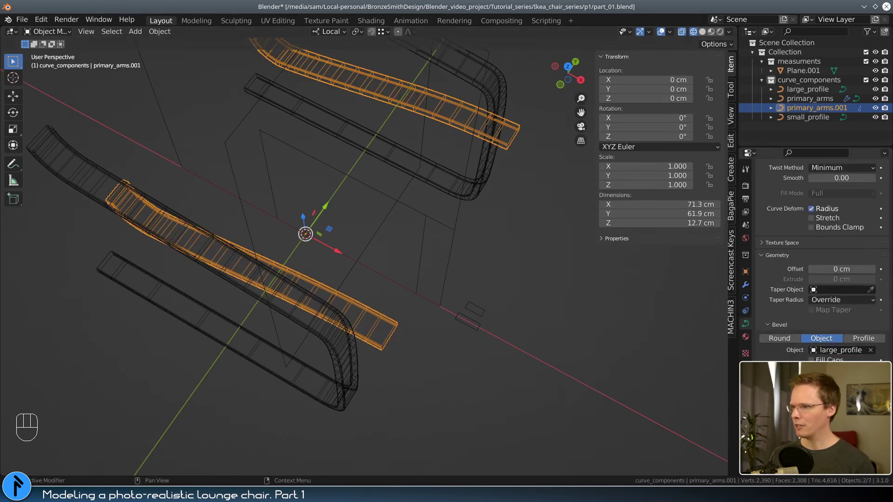
left_click(870, 350)
left_click(871, 349)
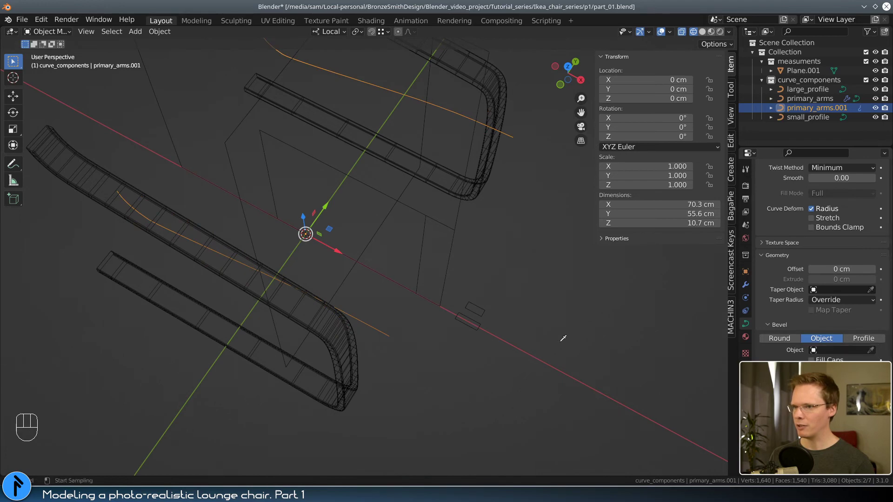
left_click(481, 312)
- Turn on the Face Orientation overlay and switch to solid shading to check the normals of the side frames and inner rails
middle_click_drag(528, 397, 506, 363)
left_click(670, 31)
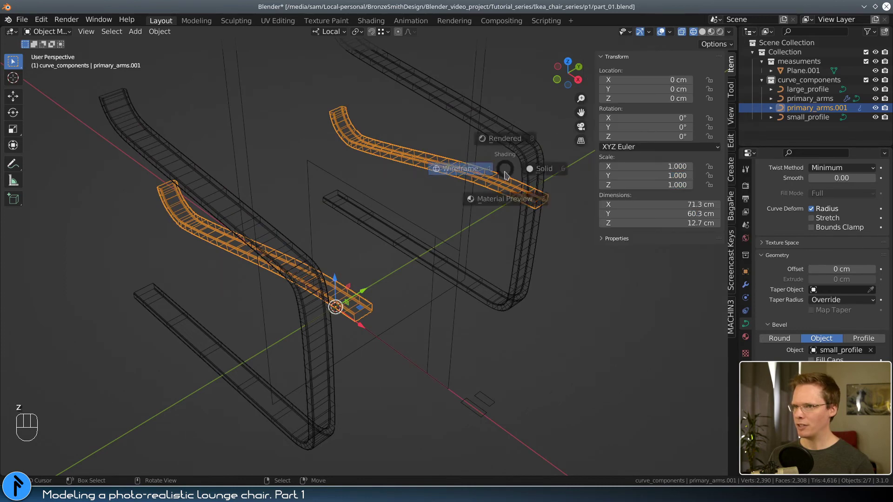
key("z")
left_click(576, 171)
middle_click_drag(493, 316, 467, 344)
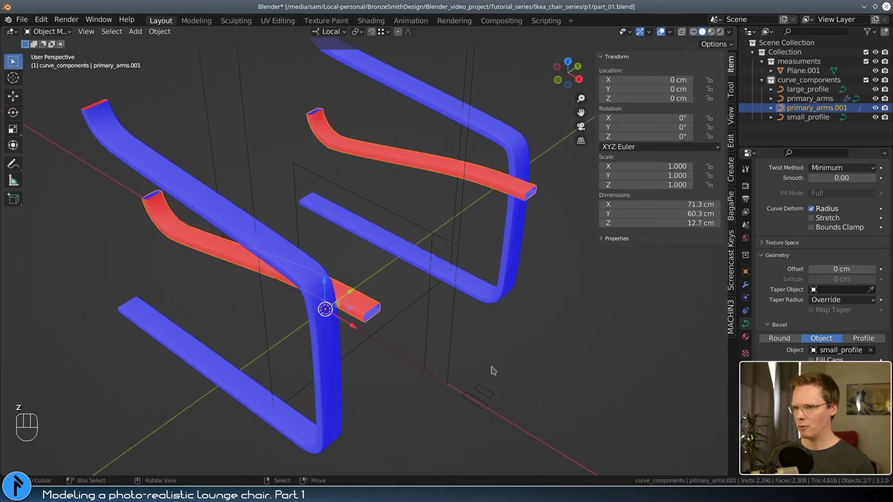
- Switch the direction of the small_profile curve to flip the inner rails' normals, and select the inner rails again
left_click(484, 395)
key("Tab")
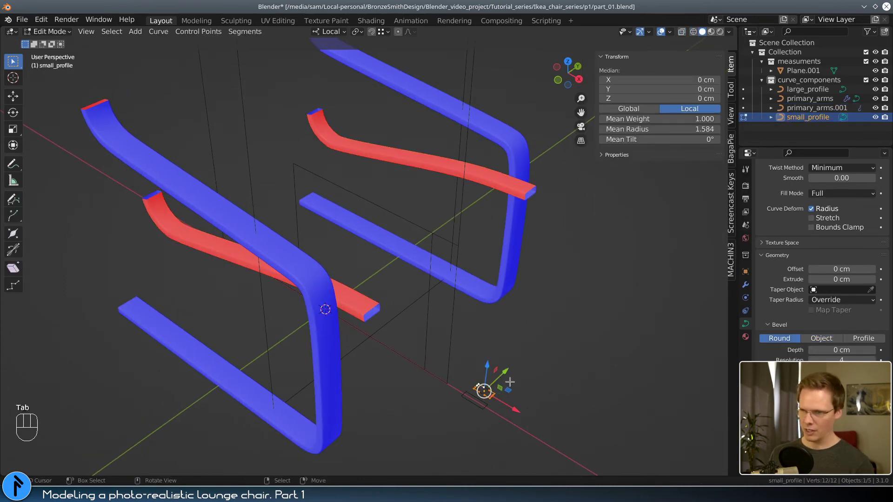
key("w")
left_click(506, 382)
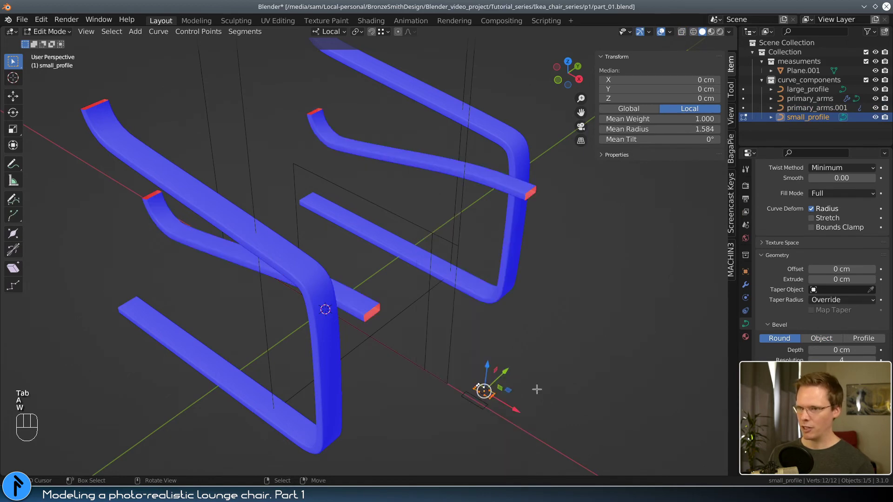
key("Tab")
left_click(367, 318)
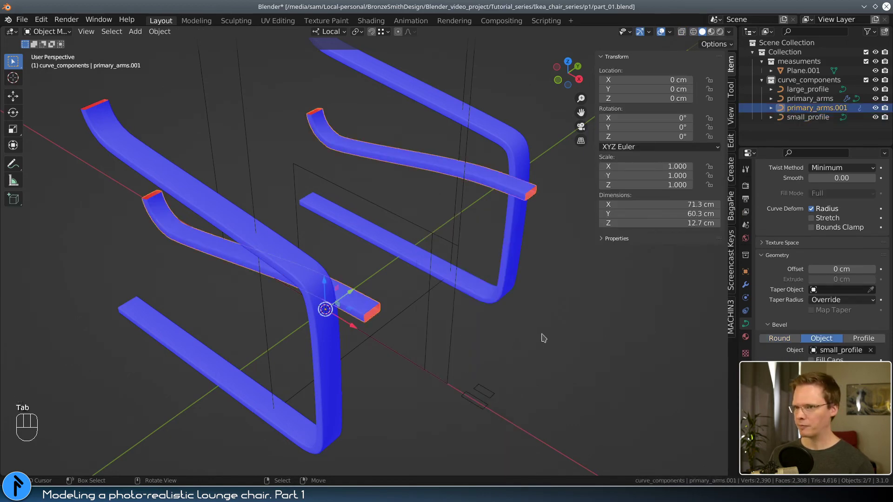
- Move all control points of the inner rail curve outward along Y to about -28.49 cm, flush against the outer side frame
middle_click_drag(510, 309, 492, 360)
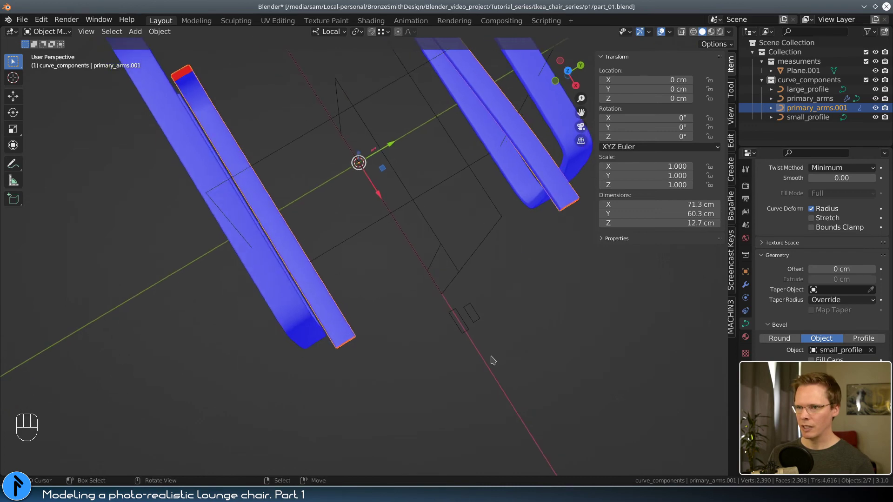
key("Tab")
left_click_drag(276, 166, 273, 167)
key("KP_7")
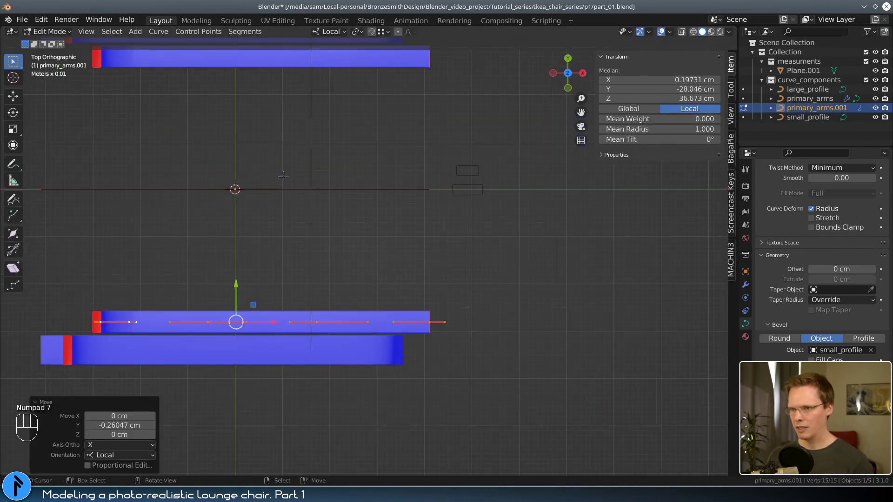
scroll(283, 177, "up", 3)
middle_click_drag(414, 377, 405, 79, "shift")
scroll(405, 80, "up", 3)
scroll(418, 156, "up", 3, "shift")
scroll(481, 253, "up", 3, "shift")
key("g")
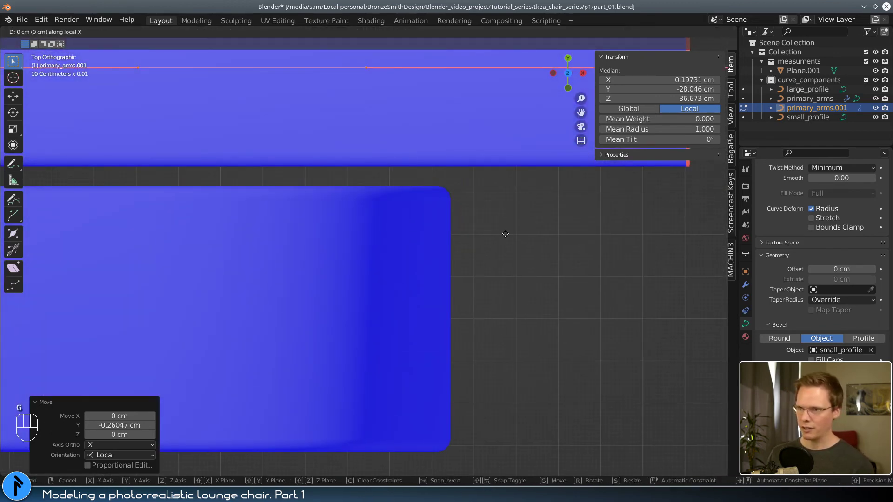
key("y")
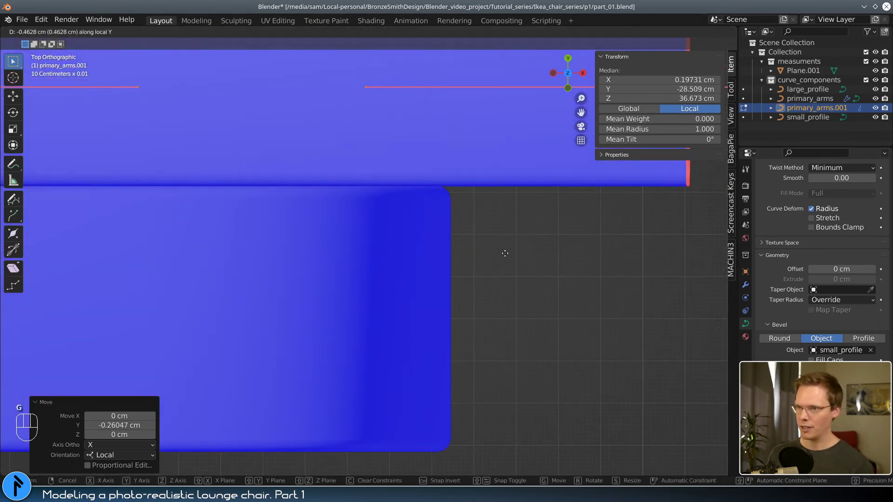
left_click(505, 252)
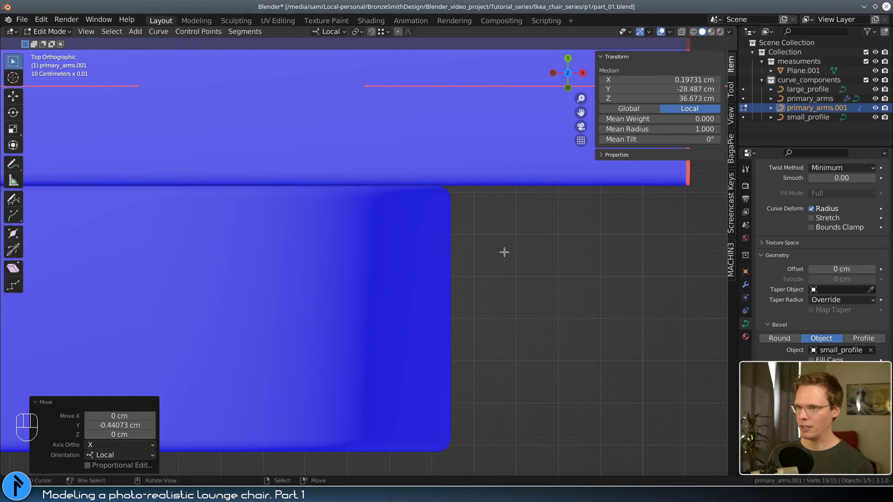
scroll(543, 283, "down", 5)
middle_click_drag(534, 301, 545, 219)
key("Tab")
- In front view, move the inner rail's two rear control points forward and up, placing the end point at about X -24.9 cm, Z 39.2 cm
scroll(422, 225, "up", 3)
scroll(422, 225, "down", 4)
scroll(526, 247, "up", 7)
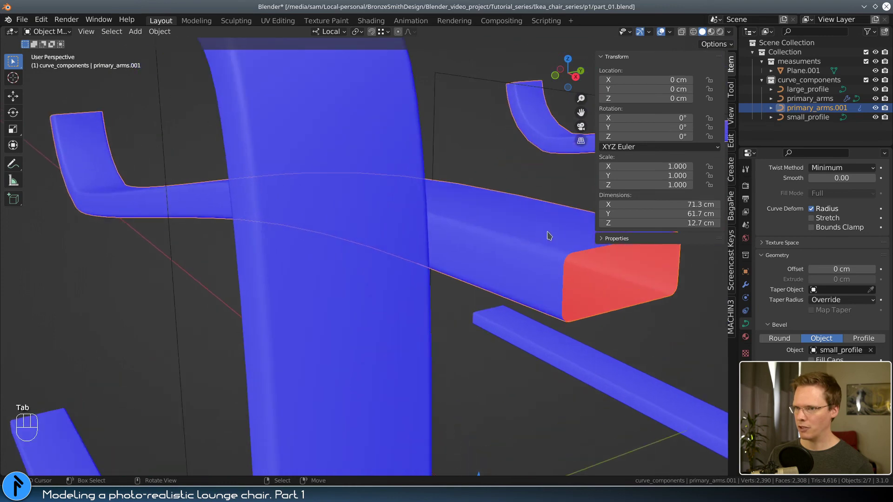
middle_click_drag(518, 248, 504, 252)
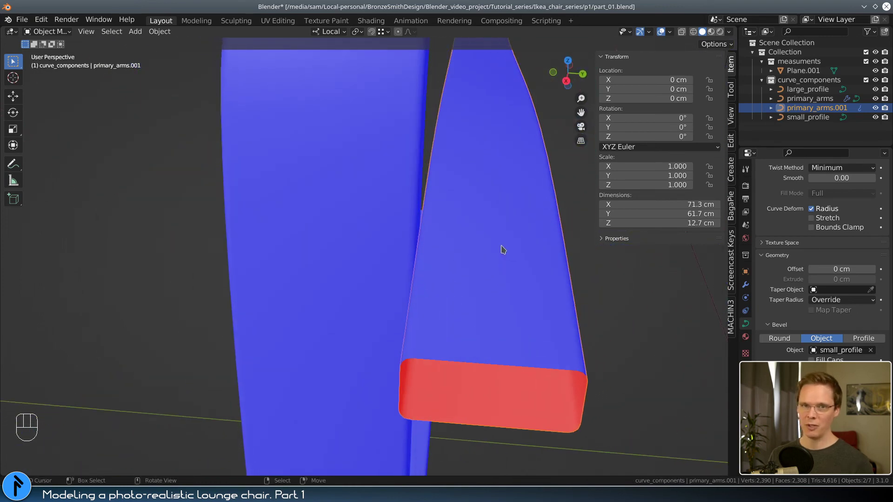
scroll(496, 250, "down", 5)
middle_click_drag(432, 264, 339, 303)
key("KP_1")
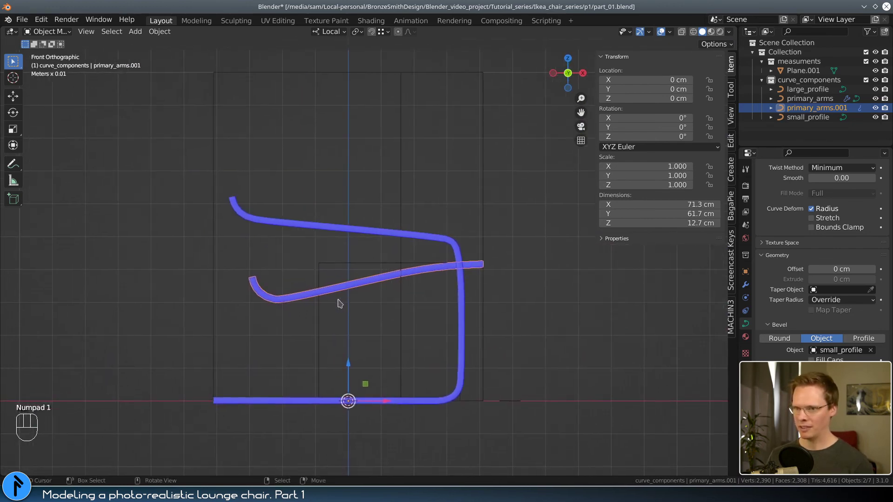
scroll(329, 298, "up", 2)
key("Tab")
left_click_drag(190, 267, 249, 347)
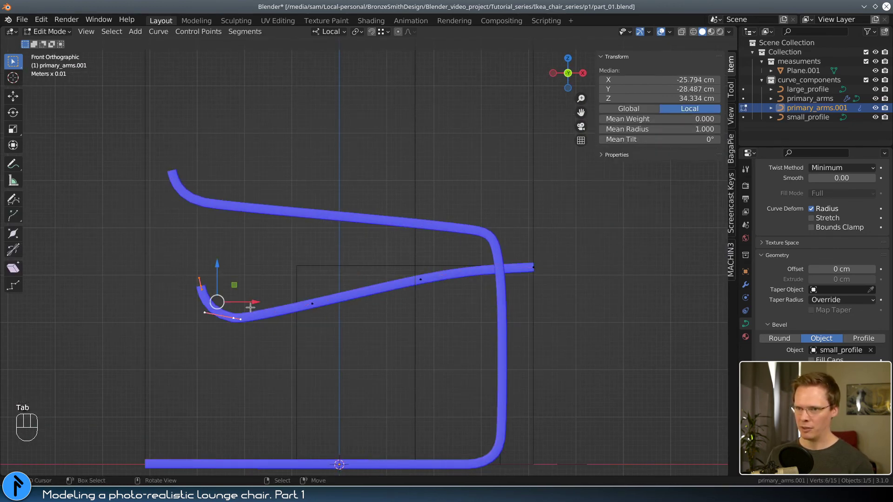
left_click_drag(237, 286, 256, 278)
- Extrude the rail's rear end twice to form the backrest: about -6.1 cm X and 11.4 cm Z, followed by -6.9 cm X and 22.8 cm Z
left_click(222, 279)
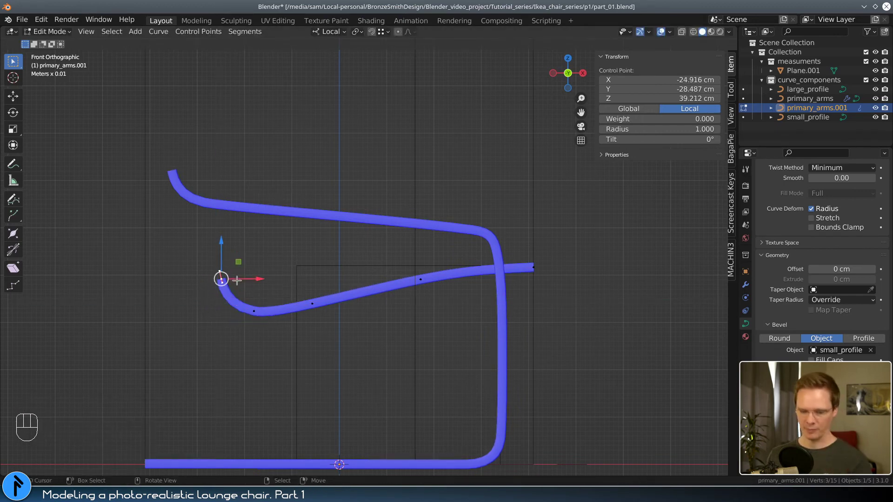
key("e")
left_click(232, 213)
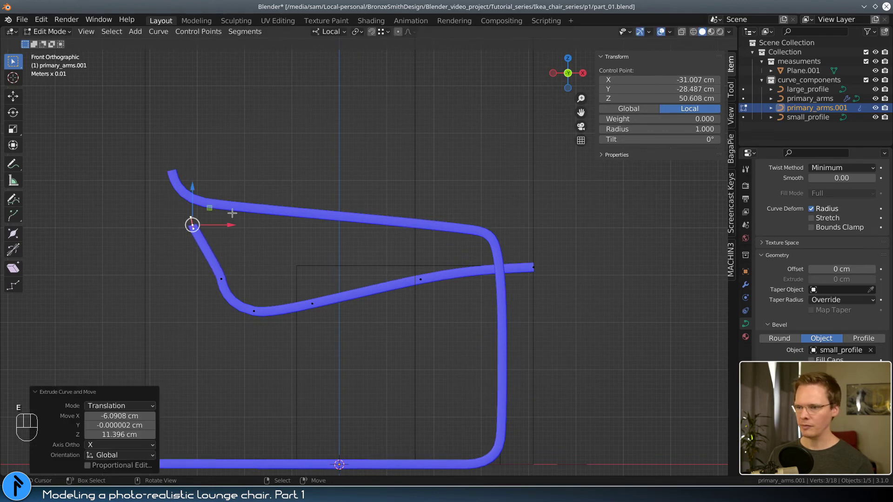
key("alt+Tab")
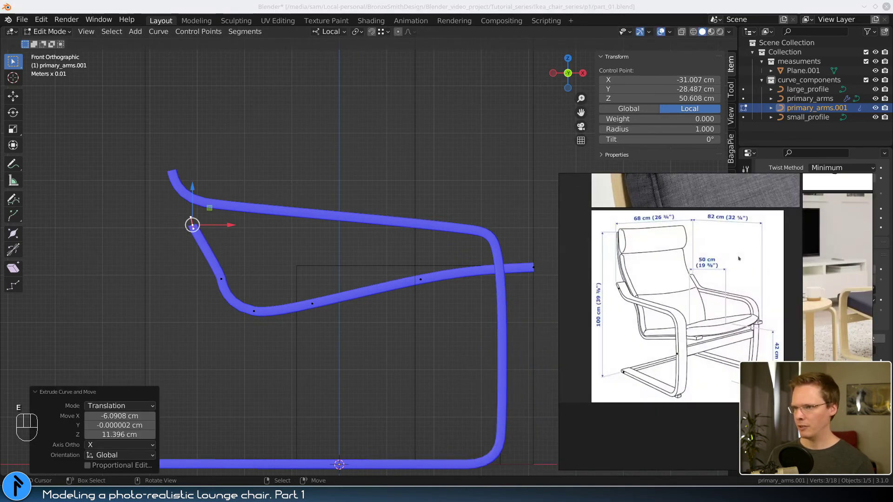
key("alt+Tab")
left_click_drag(192, 225, 193, 231)
key("e")
left_click(177, 108)
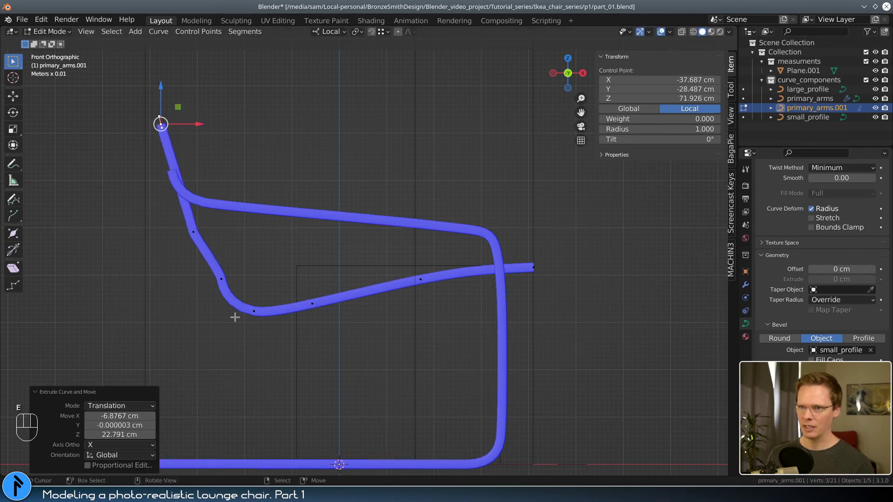
- Scale the handles of the backrest's middle control point by about 2.2 and adjust its upper handle
left_click(192, 212)
key("s")
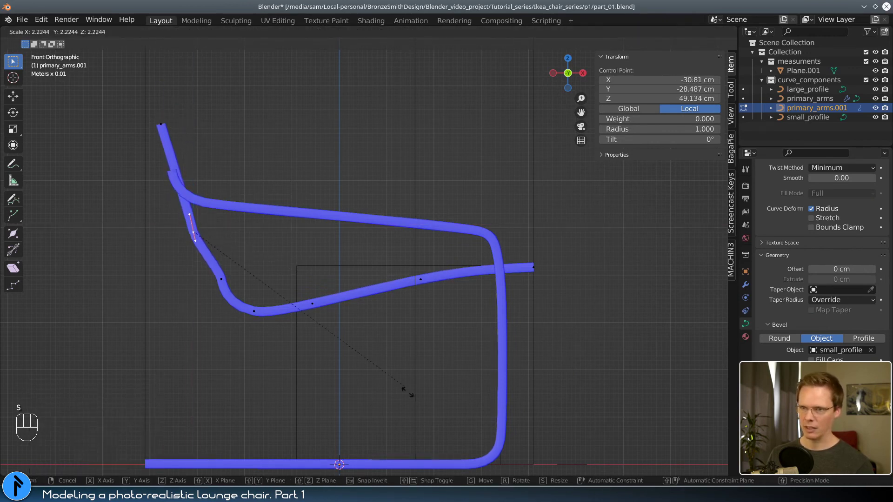
left_click(403, 389)
left_click(189, 205)
key("g")
left_click(284, 215)
- Reposition the upper and lower handles of the control point where the backrest meets the rear seat bend
left_click(225, 278)
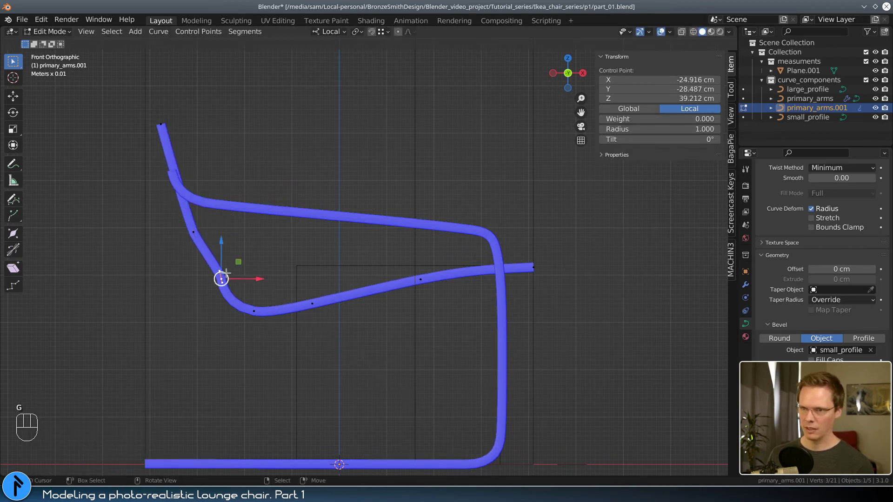
left_click(228, 272)
key("g")
left_click(297, 263)
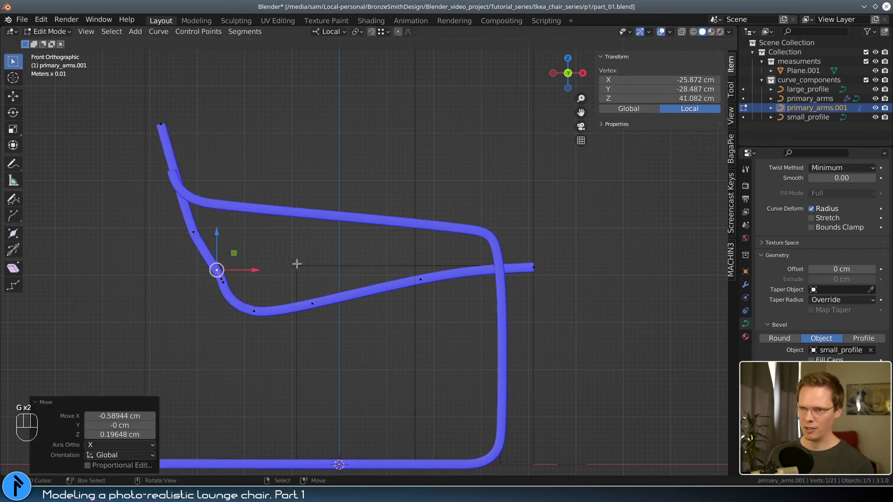
left_click(228, 284)
key("g")
left_click(253, 293)
- Move the two rear bend control points about 2.2 cm forward and 0.5 cm up, and shift them with the adjacent seat point 6.5 cm forward
left_click(222, 279)
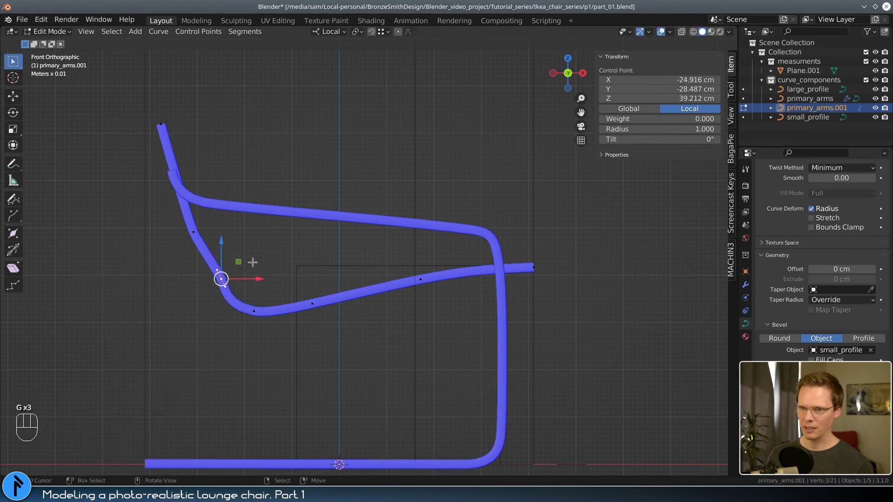
left_click(254, 311, "shift")
key("g")
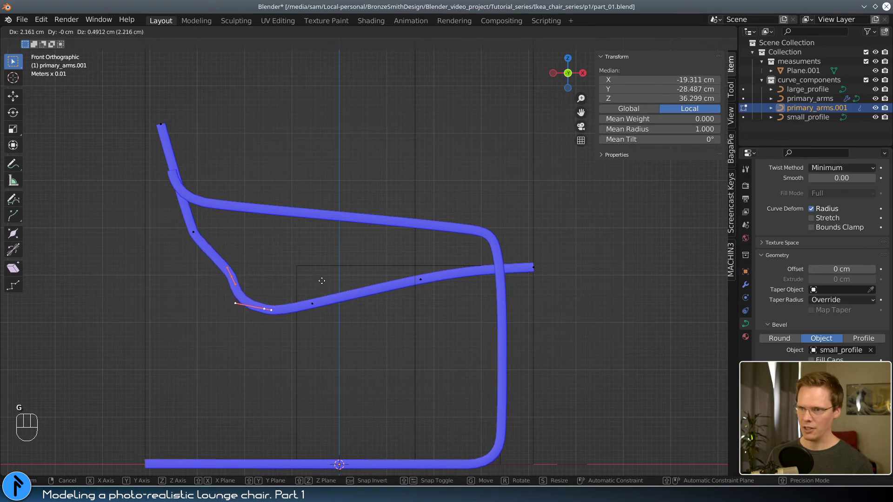
left_click(320, 280)
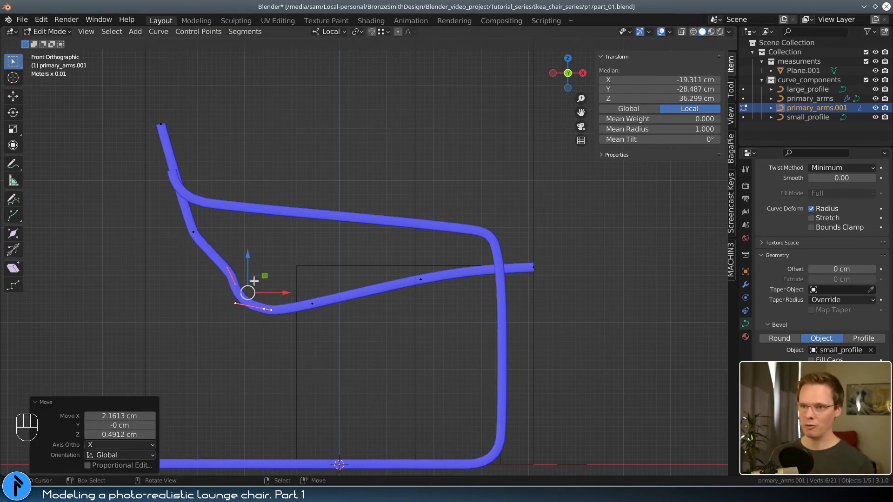
left_click_drag(198, 252, 323, 296)
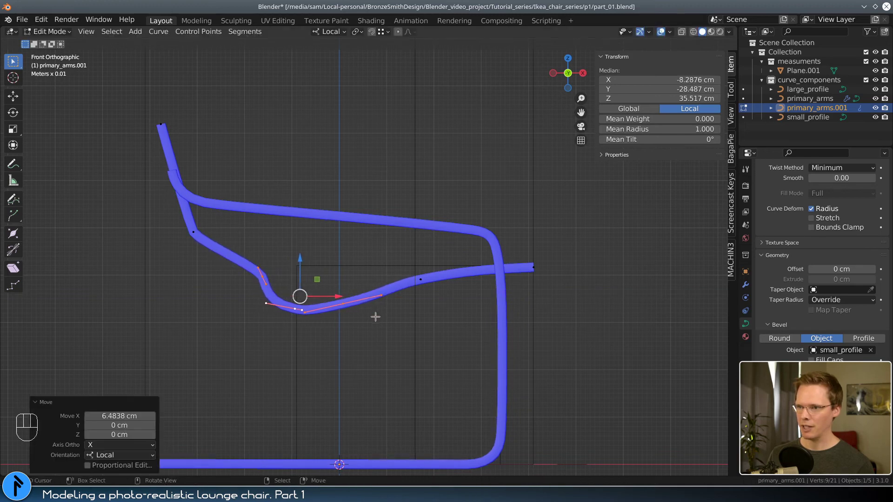
- Move the seat control point ahead of the bend about 0.9 cm forward and 1.1 cm up, and compare the shape with the reference images
left_click(421, 280)
left_click(343, 305)
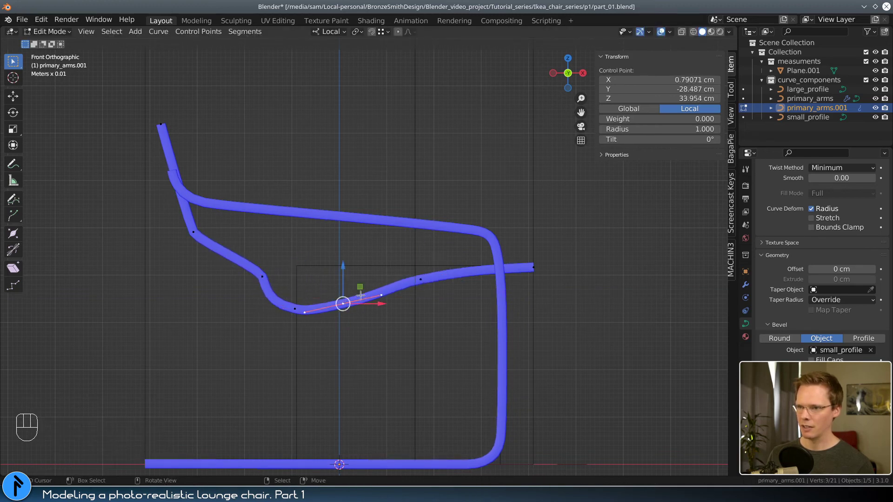
left_click_drag(359, 287, 364, 282)
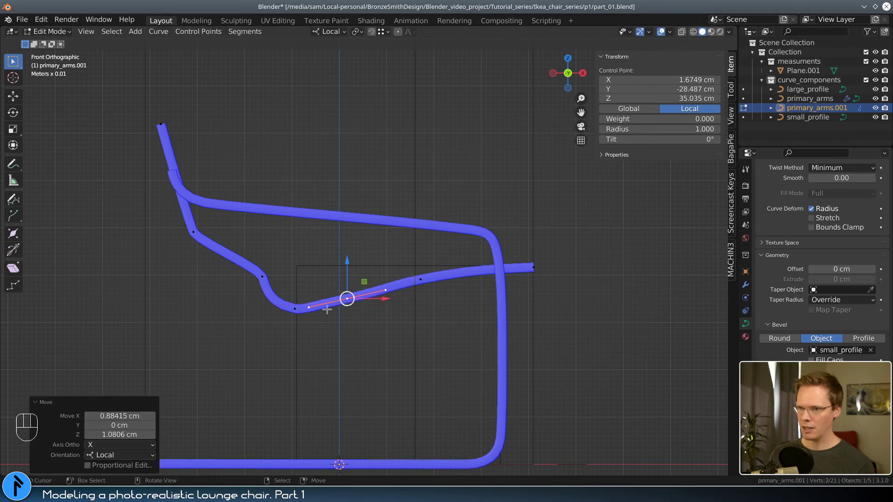
key("alt+Tab")
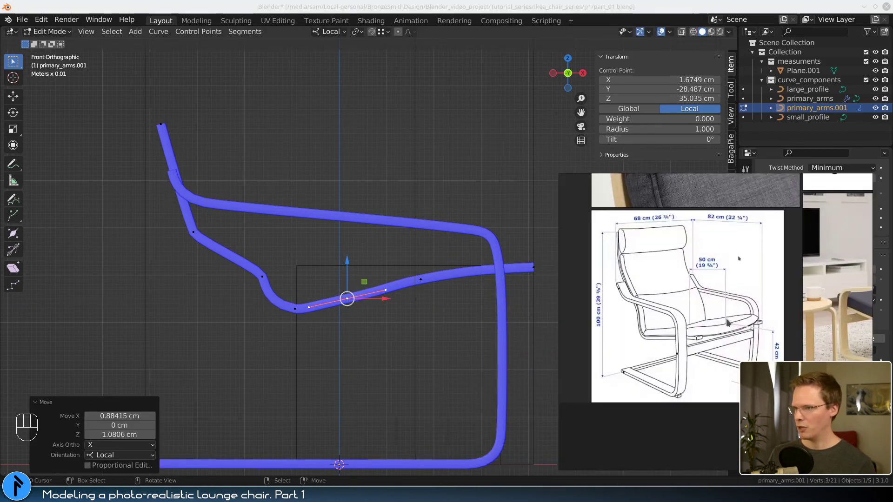
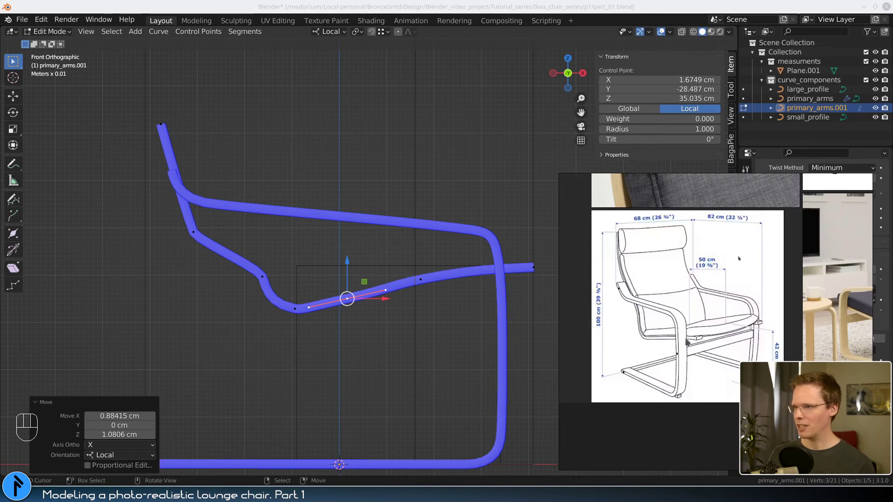
middle_click_drag(730, 274, 588, 417)
mouse_move(660, 368)
middle_mouse_down()
mouse_move(602, 414)
mouse_move(764, 265)
mouse_move(745, 267)
middle_mouse_up()
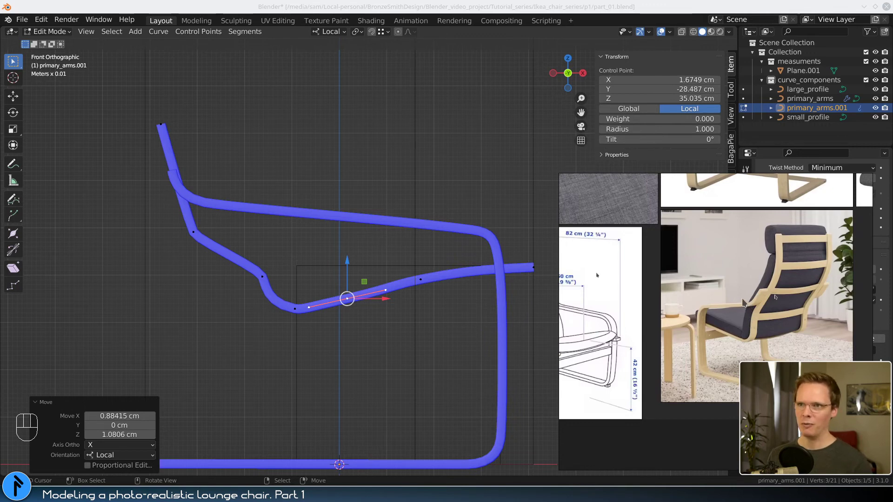
key("alt+Tab")
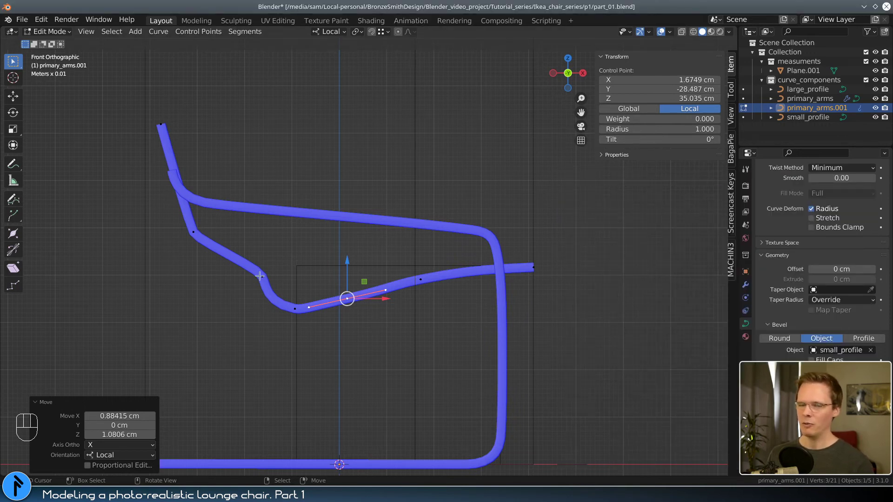
- Adjust the front handle of the lowest bend control point and move the point about 0.4 cm back and 0.4 cm up
left_click(260, 276)
left_click(296, 309)
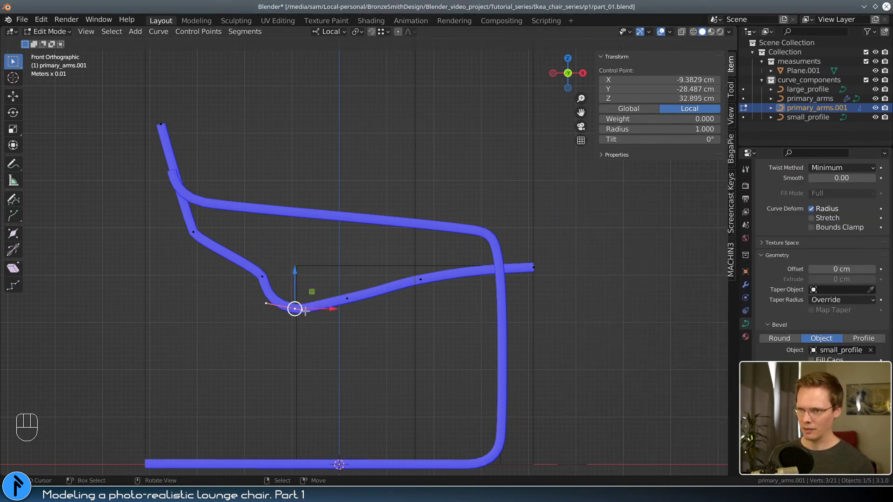
left_click(303, 310)
key("g")
left_click(335, 322)
left_click(293, 308)
key("g")
left_click(307, 321)
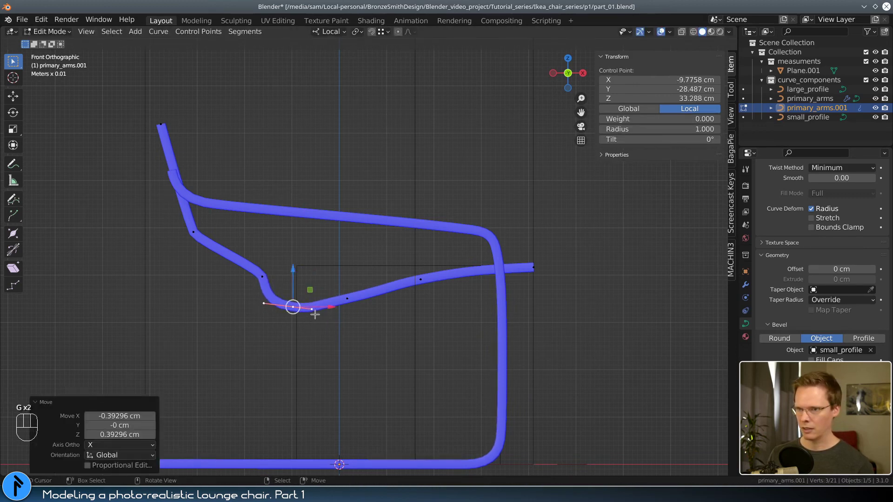
left_click(310, 311)
key("g")
left_click(320, 325)
- Move the upper bend control point back and up, and extend its lower handle about 2.7 cm forward and 2.7 cm down
left_click(262, 276)
key("g")
left_click(273, 257)
left_click(263, 269)
key("g")
left_click(278, 273)
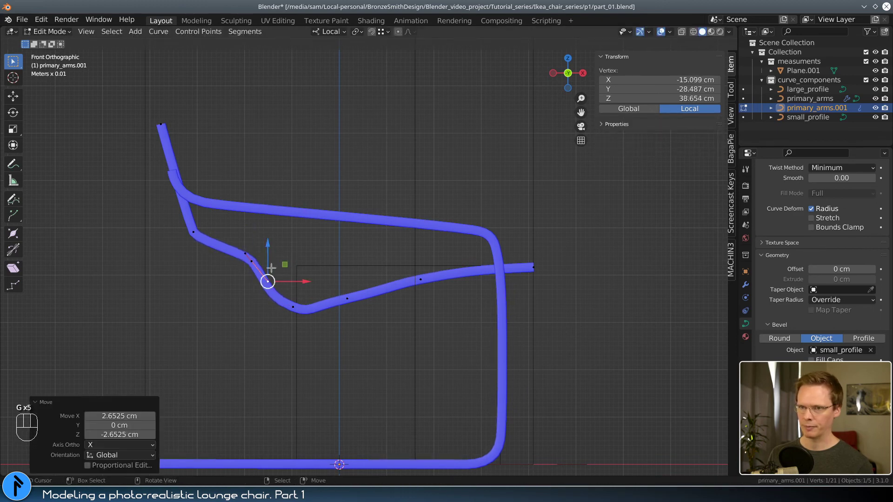
- Move the backrest's middle control point up to about X -34.9 cm, Z 60.7 cm
left_click(193, 231)
key("g")
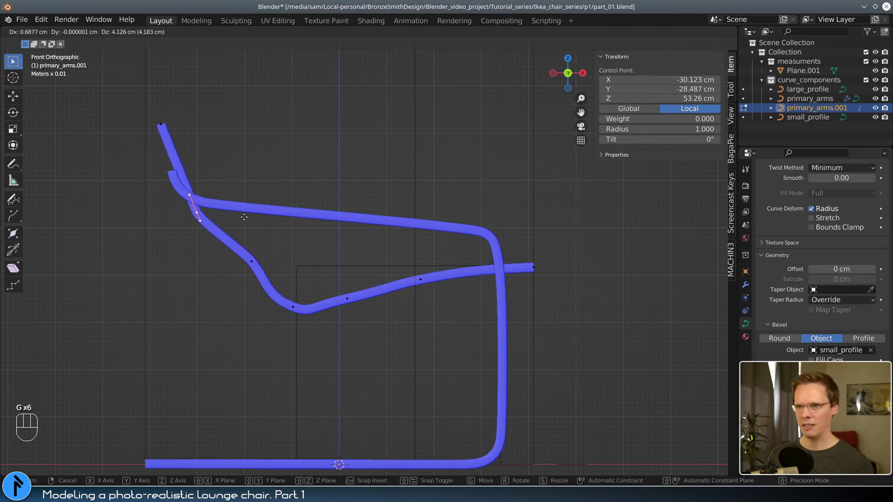
left_click(253, 215)
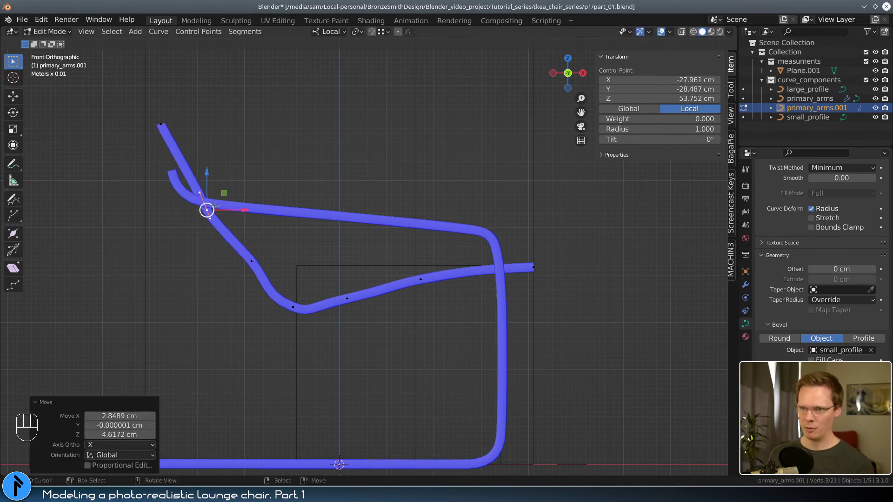
left_click_drag(221, 193, 189, 160)
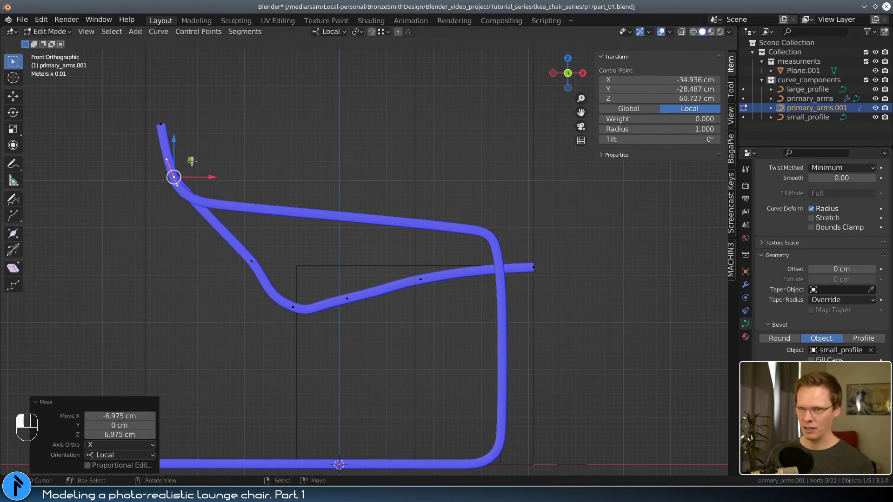
- Extend the lower handle of the backrest's middle control point forward and down, and move the upper bend point's upper handle back and up
right_click(180, 186)
key("g")
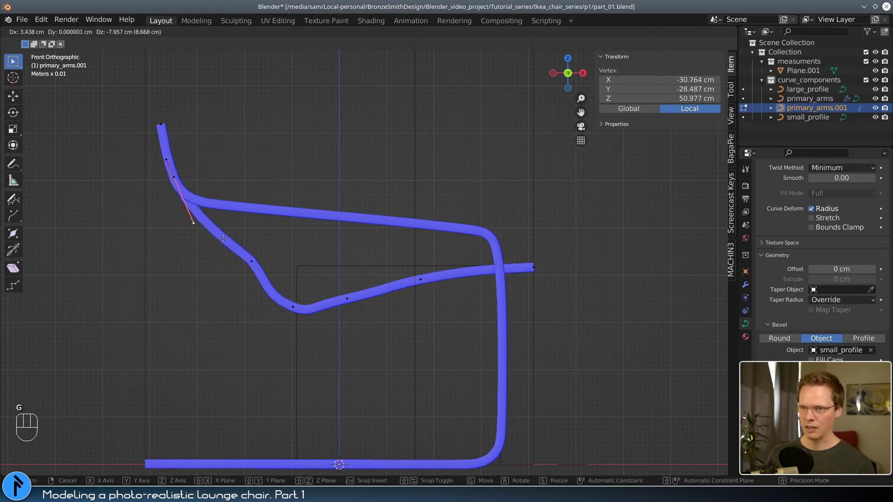
left_click(258, 265)
right_click(244, 254)
key("g")
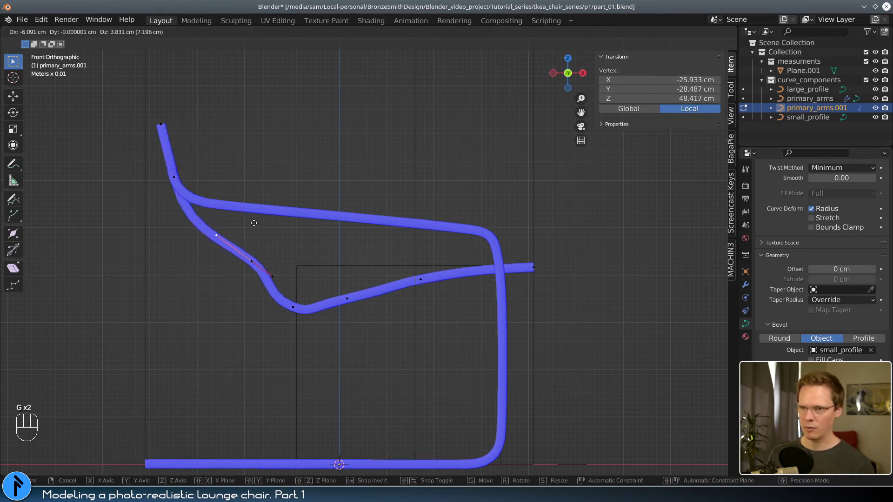
left_click(252, 210)
- Move the upper bend point slightly back and up, and shift the lowest bend point's front handle about 0.7 cm forward and 1.1 cm up
right_click(258, 254)
key("g")
left_click(266, 250)
right_click(299, 307)
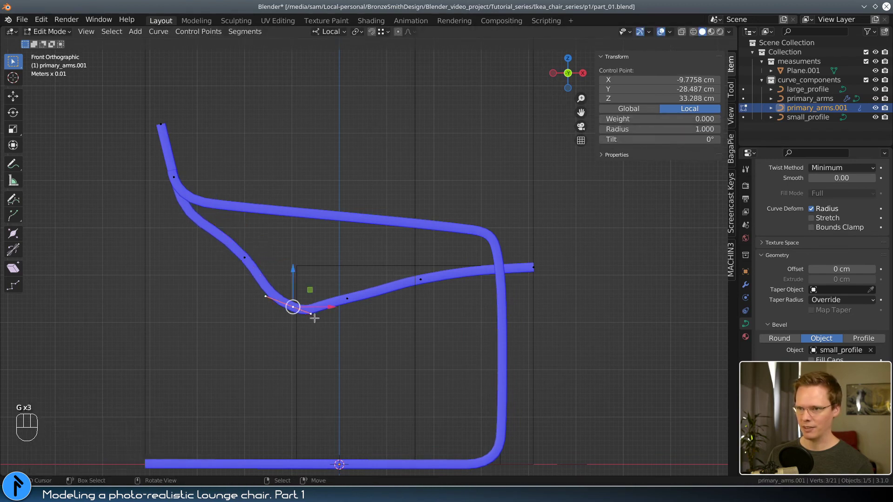
key("g")
left_click(334, 323)
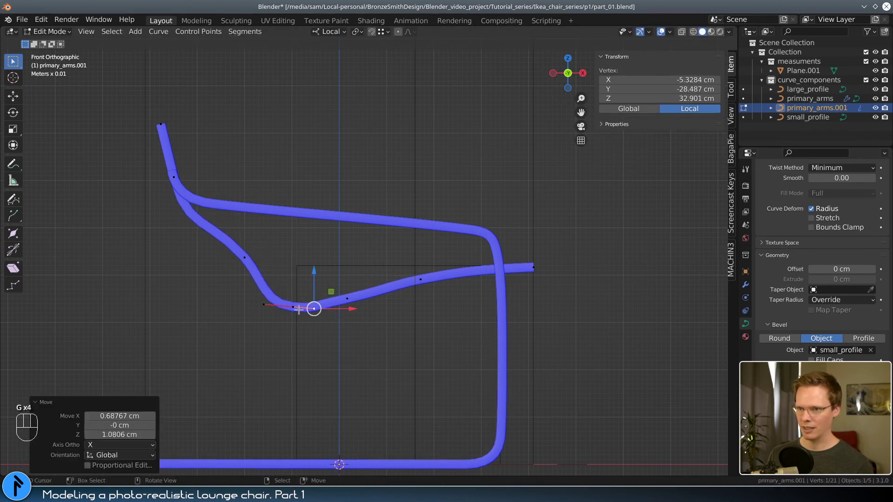
- Move the lowest bend point slightly forward and down, and delete the seat control point just ahead of it
right_click(298, 310)
right_click(347, 300)
key("g")
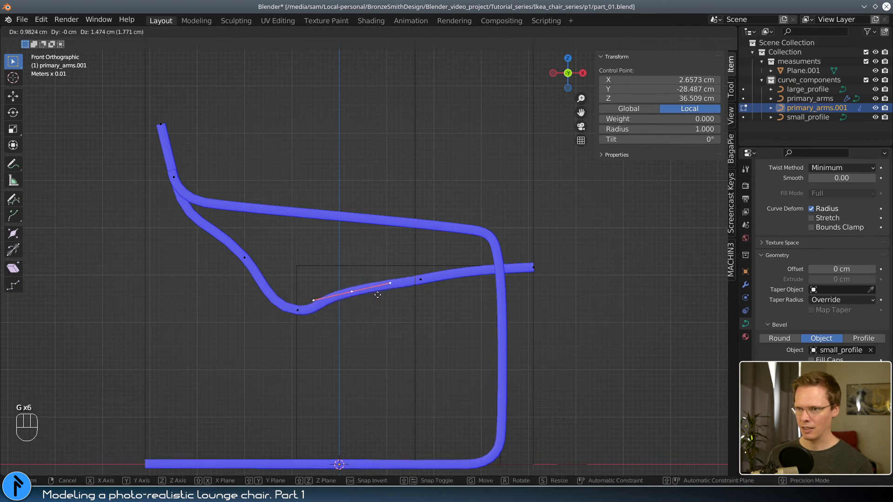
left_click(352, 293)
key("g")
left_click(389, 316)
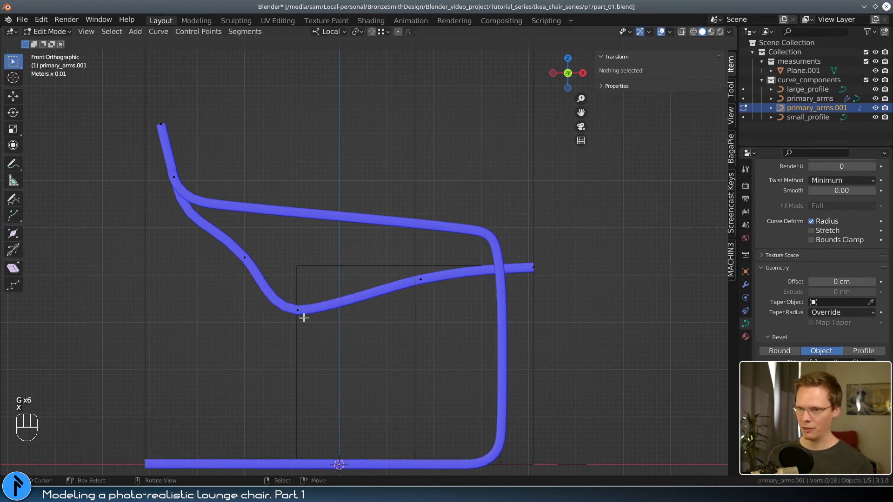
- Move the lowest bend point slightly forward and up, and adjust its rear handle so the seat-to-back bend is smooth
key("g")
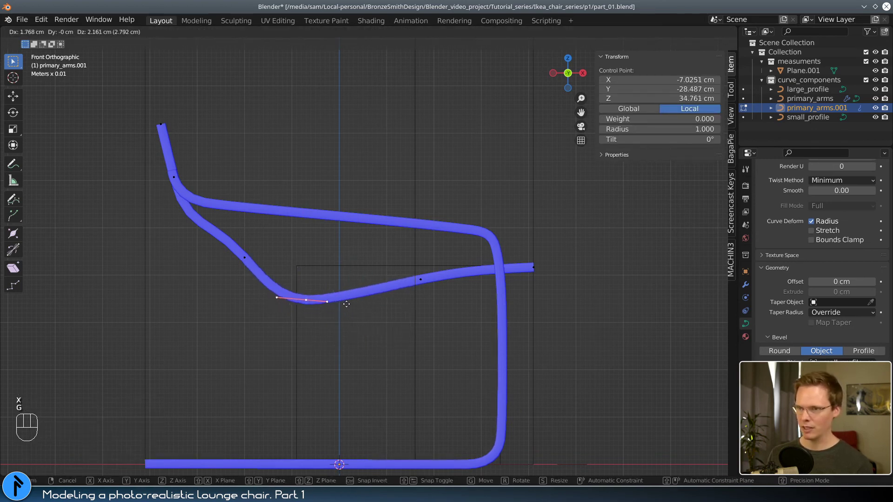
left_click(319, 311)
left_click(272, 306)
key("g")
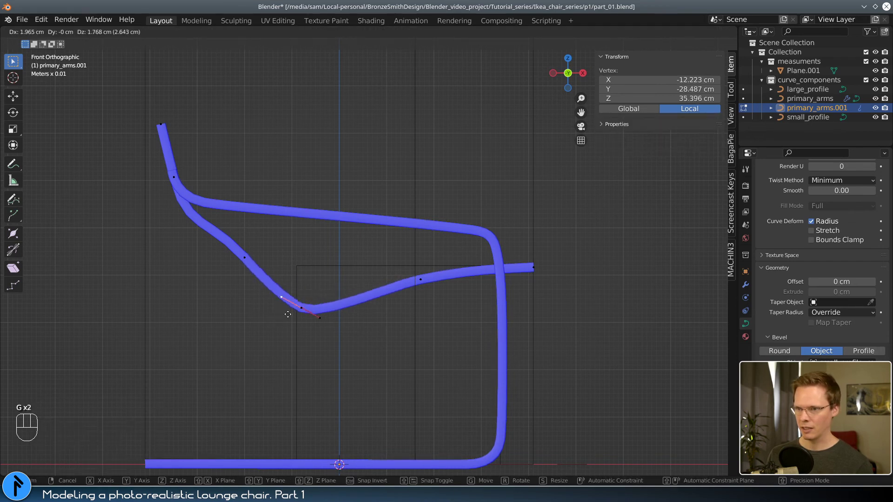
left_click(281, 313)
- Move the upper bend point between the seat and the backrest forward and down
left_click(246, 262)
key("g")
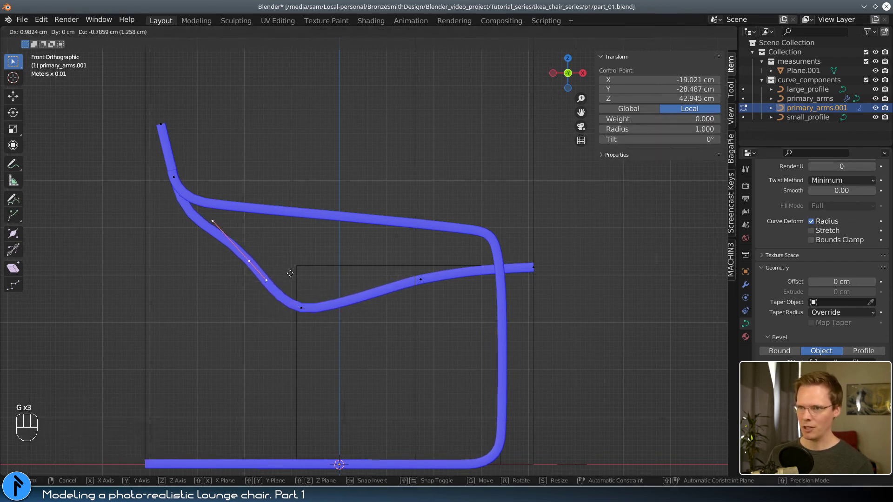
left_click(288, 275)
- Move the backrest's top end point back and up to about X -40.3 cm, Z 90.9 cm
left_click(161, 125)
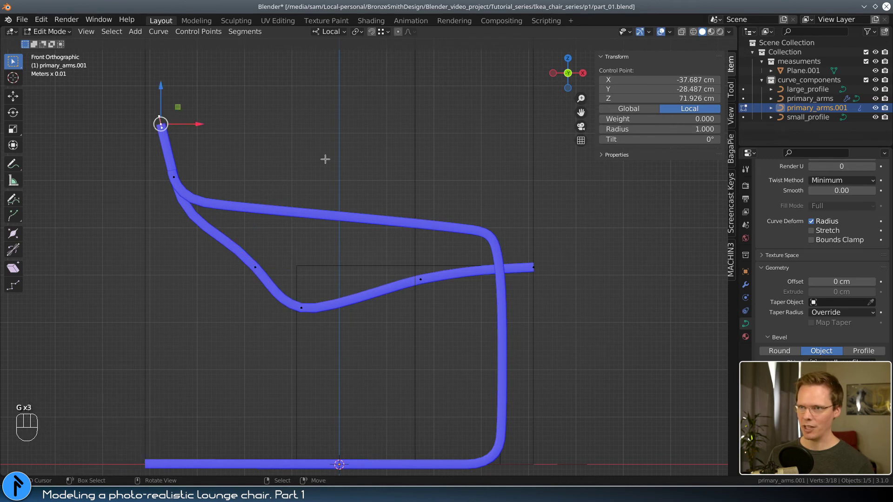
scroll(300, 160, "down", 2)
middle_click_drag(300, 159, 361, 235, "shift")
scroll(307, 261, "up", 4)
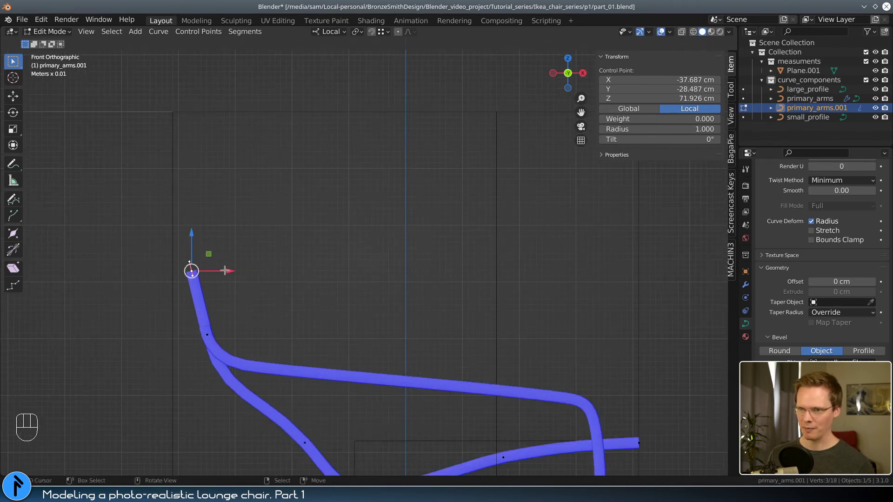
key("g")
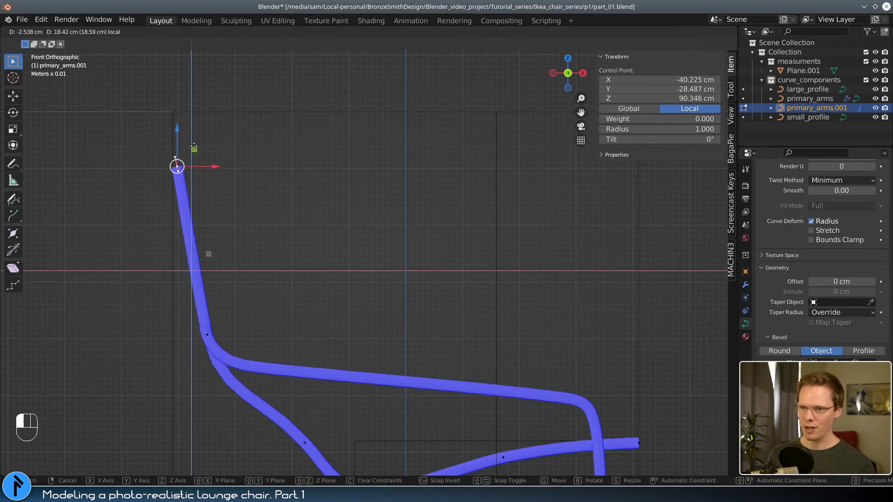
left_click(197, 148)
- Extend the upper handle of the backrest's middle control point back and up to curve the backrest
left_click(222, 305)
left_click(222, 306)
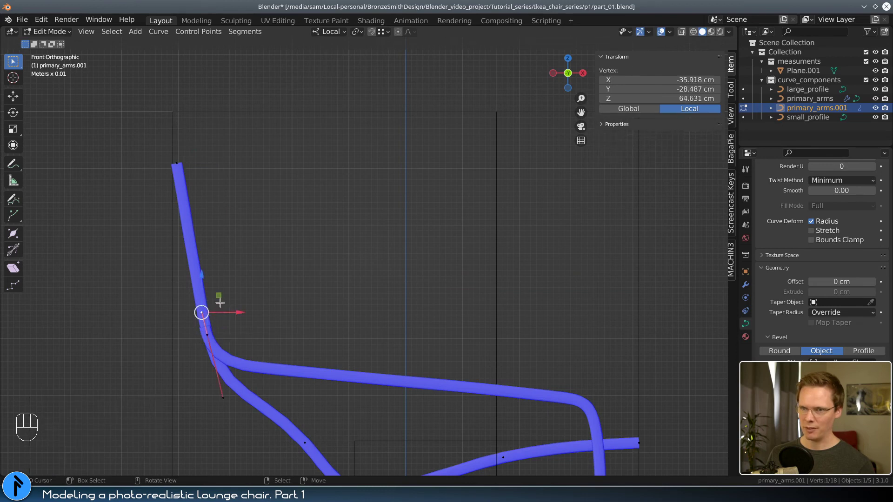
key("g")
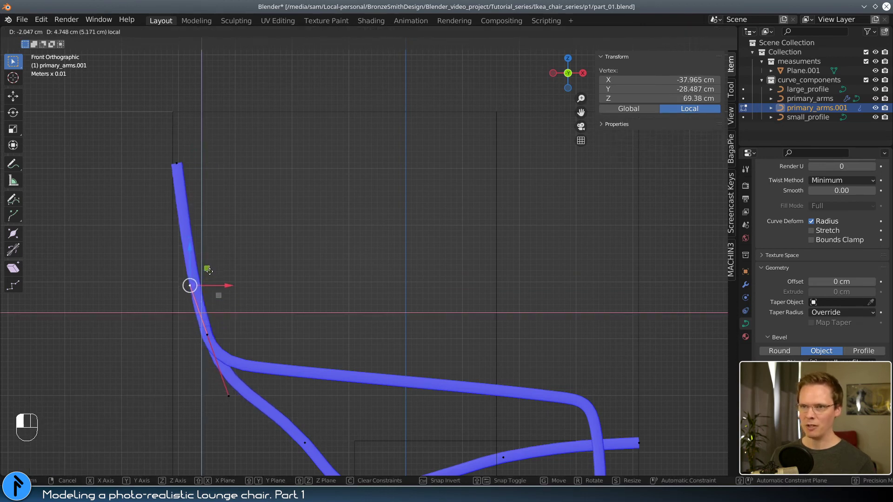
left_click(198, 260)
- Raise the backrest's top end point to about X -41.5 cm, Z 100.6 cm, and pull its lower handle down about 16.7 cm
left_click(187, 164)
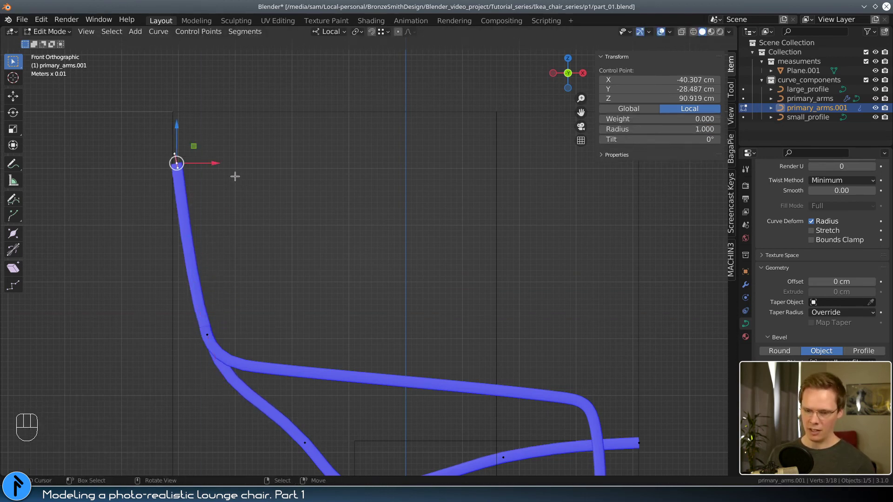
key("g")
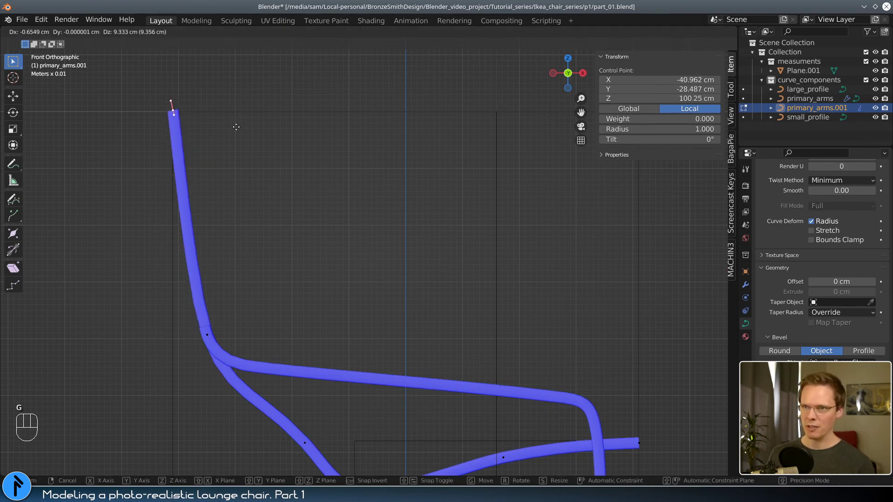
left_click(215, 119)
left_click(168, 99)
key("g")
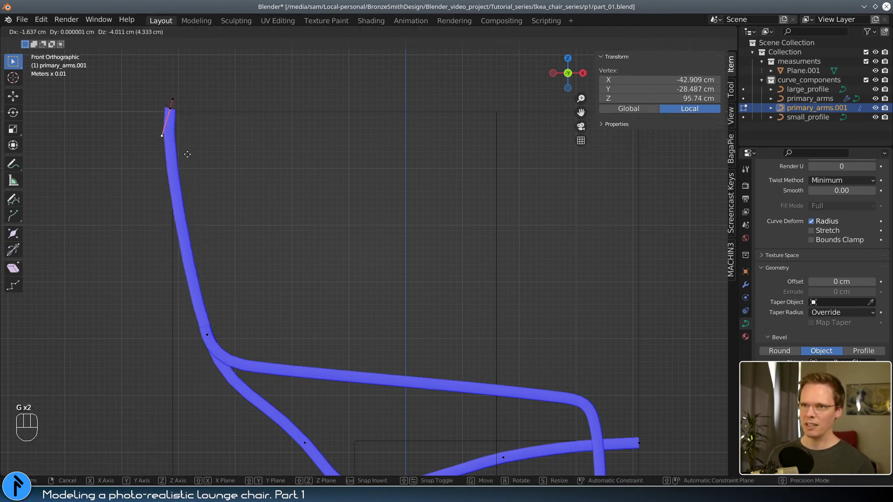
left_click(195, 224)
- Move the lower handle of the backrest's middle control point about 2 cm forward and 1.2 cm down
scroll(279, 251, "down", 3)
scroll(323, 253, "down", 4, "shift")
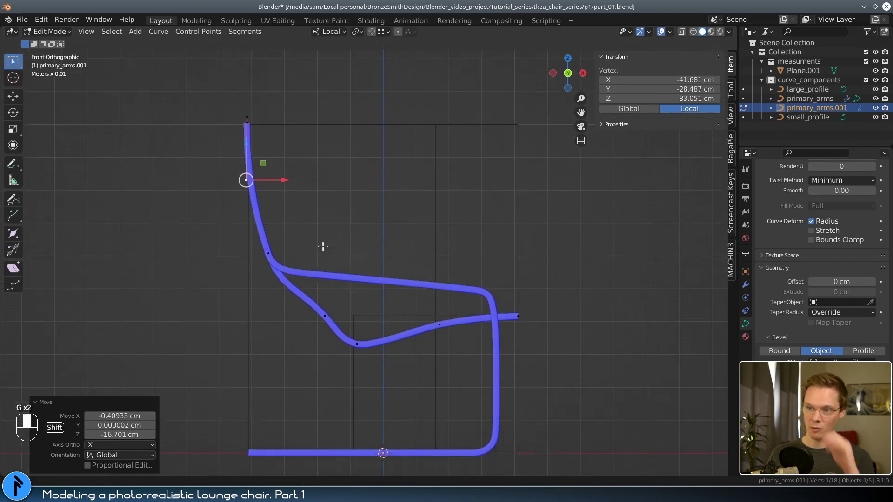
scroll(310, 249, "right", 2, "ctrl")
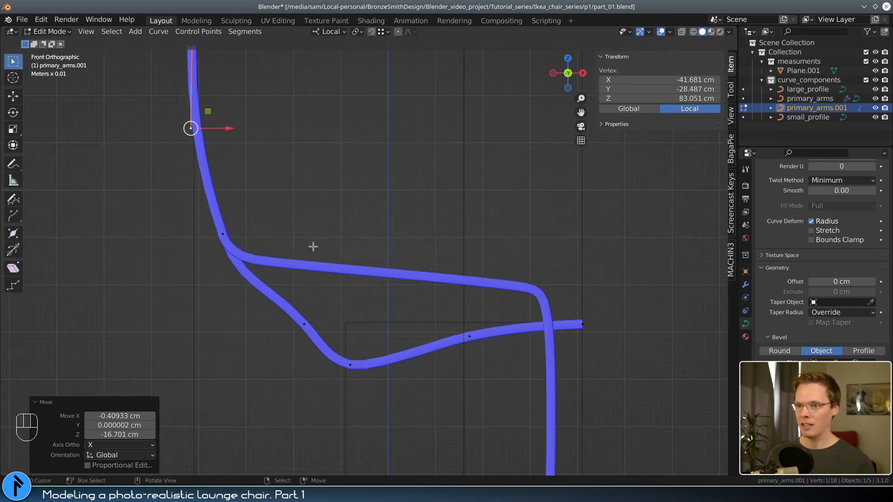
scroll(339, 222, "up", 2)
left_click(252, 311)
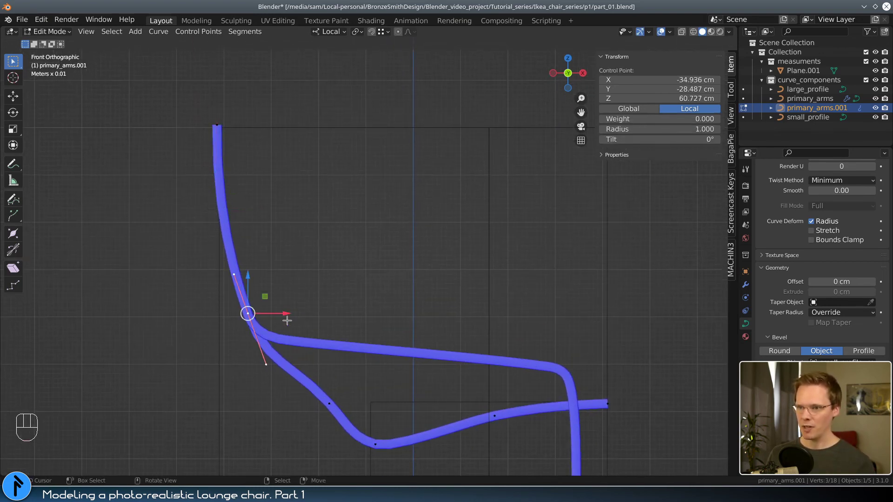
left_click(268, 365)
key("g")
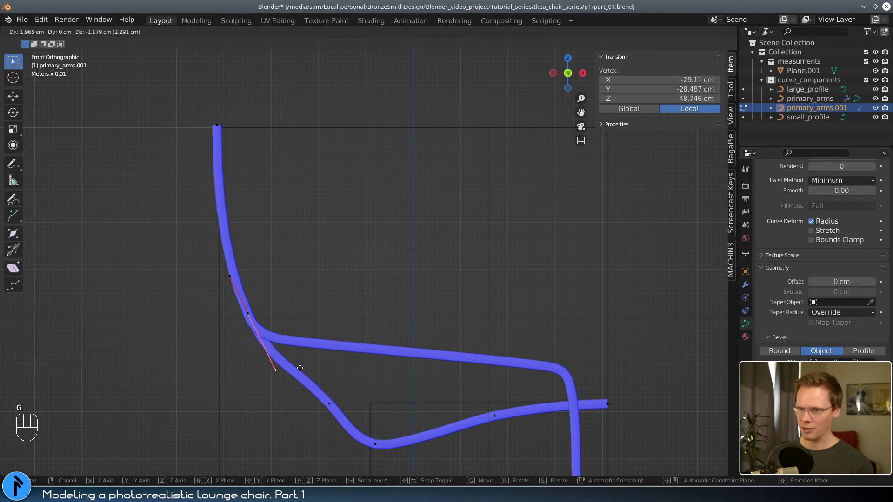
left_click(301, 370)
- Adjust the lower handle of the backrest's top end point and move the point to about X -40.5 cm, Z 100 cm
left_click(227, 130)
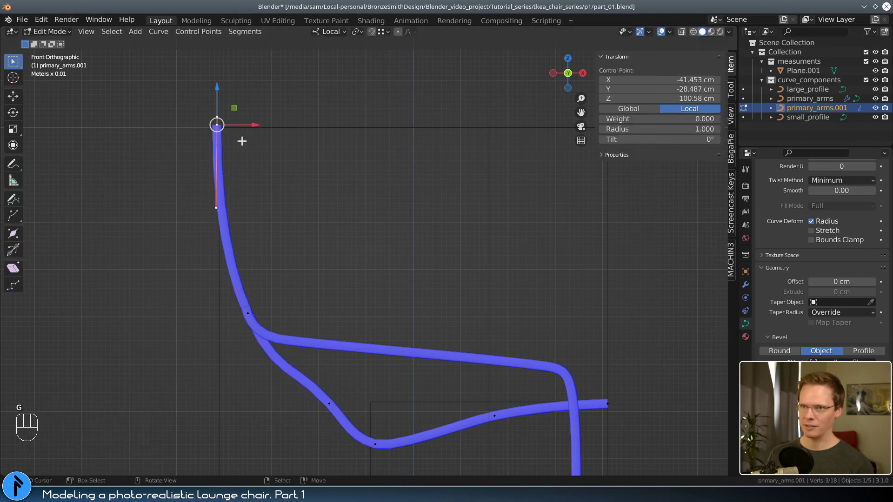
key("g")
left_click(224, 201)
key("g")
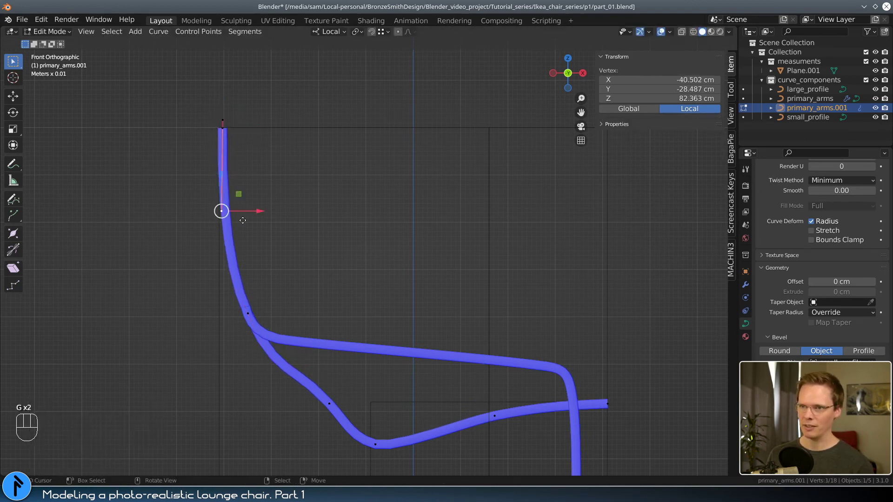
left_click(234, 211)
key("g")
key("g")
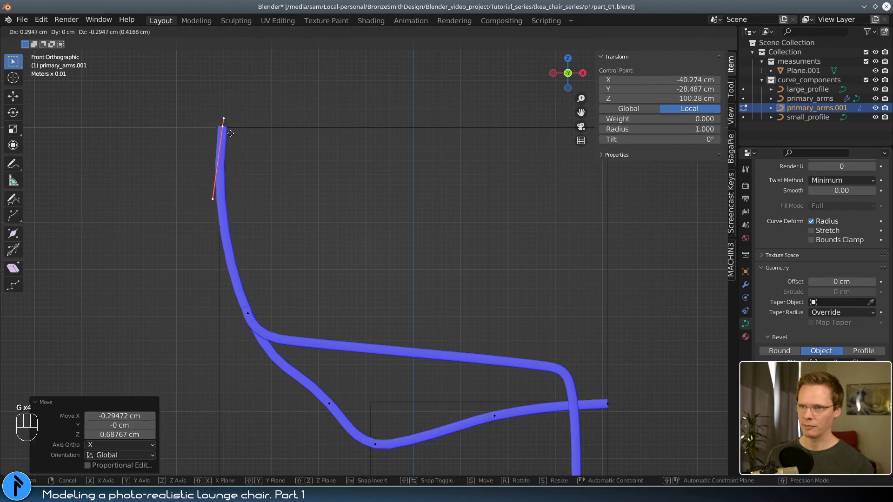
left_click(230, 134)
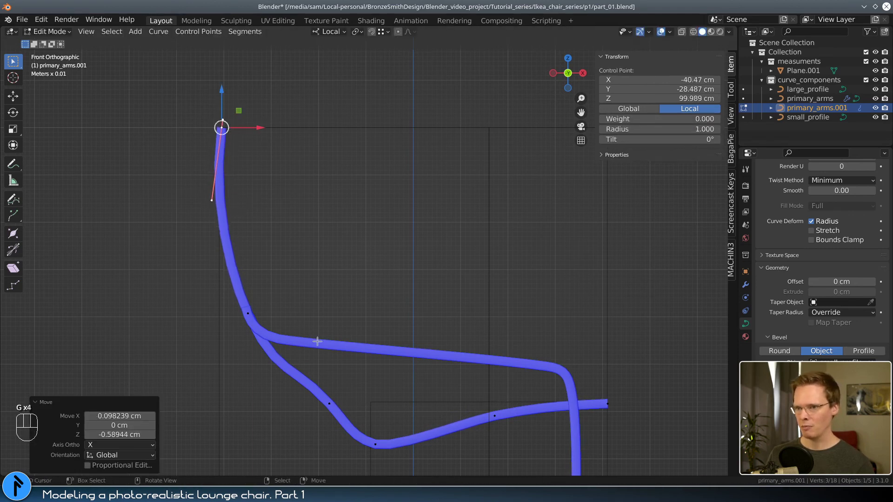
- Finish editing the rail curve and examine the proportions of the whole chair frame from several angles
middle_click_drag(592, 375, 430, 365)
key("alt+a")
key("Tab")
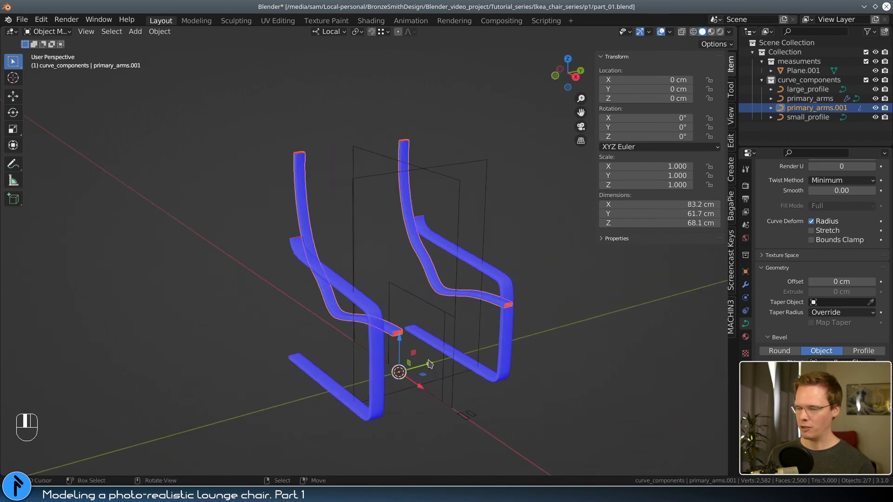
middle_click_drag(505, 367, 432, 330)
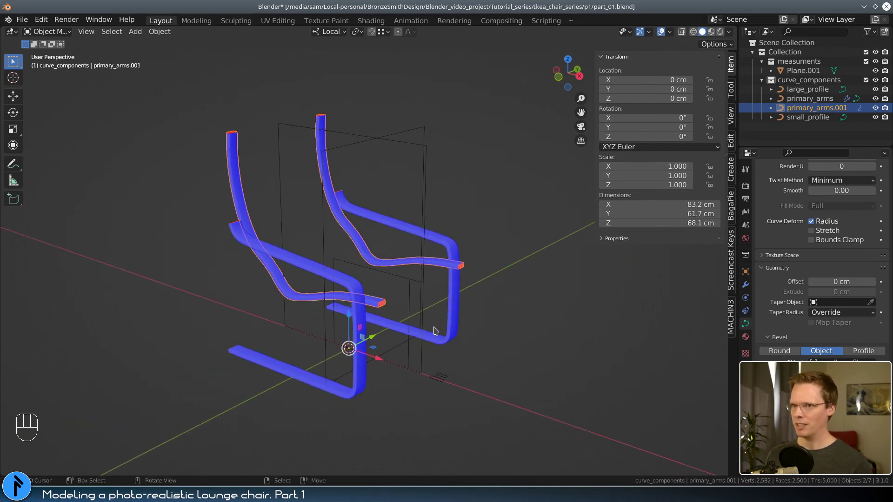
middle_click_drag(541, 375, 516, 366)
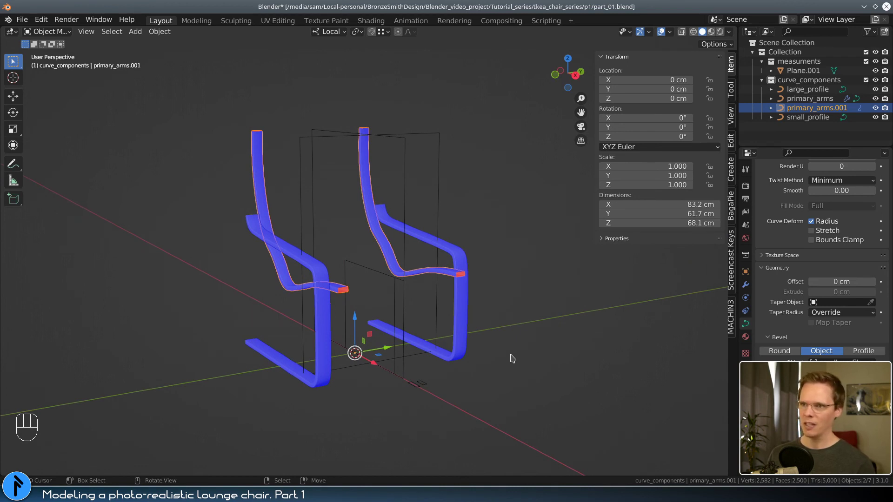
middle_click_drag(416, 357, 465, 320)
scroll(503, 333, "up", 4)
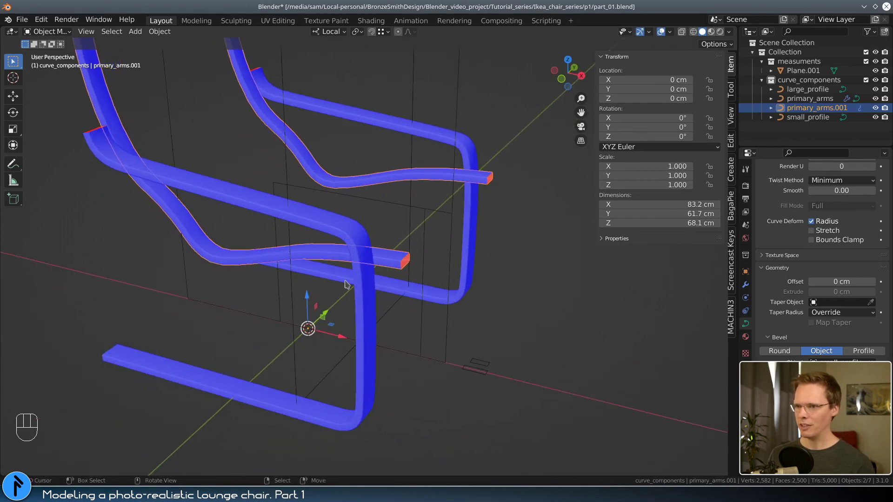
- Add a cube mesh at the world origin
left_click(474, 371)
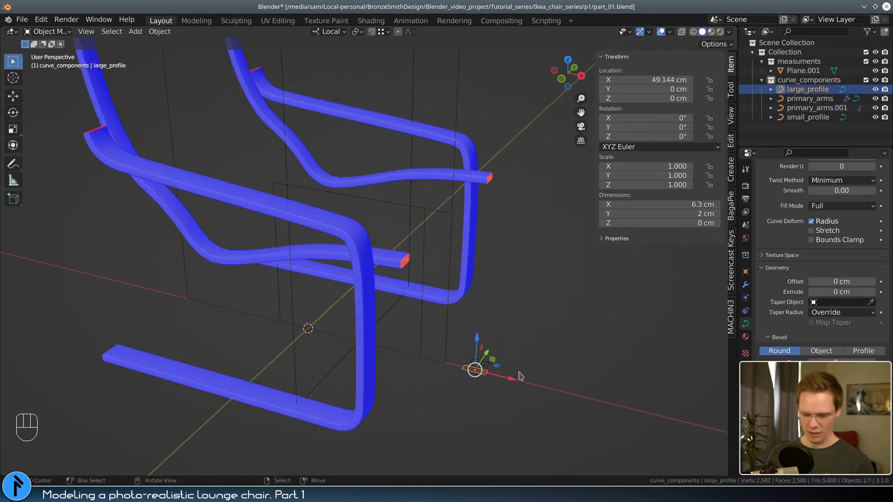
key("space")
mouse_move(405, 303)
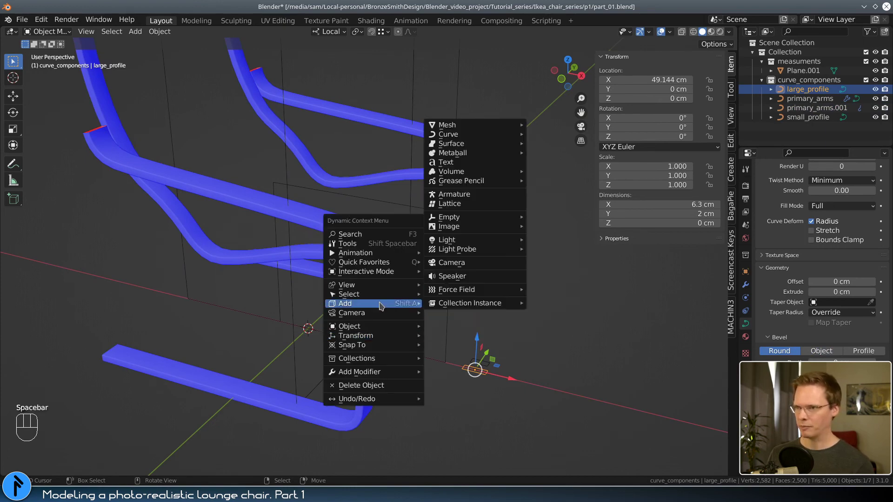
mouse_move(469, 123)
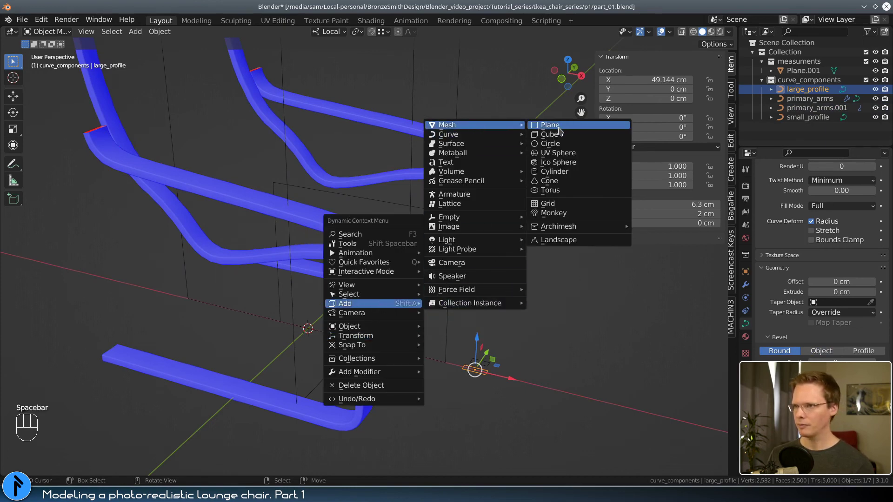
left_click(542, 135)
- Try moving the cube object about 44.2 cm along X and 19.4 cm up, and undo both moves
middle_click_drag(428, 325, 360, 357)
left_click_drag(334, 354, 470, 338)
middle_click_drag(491, 350, 461, 342)
left_click_drag(458, 338, 459, 268)
middle_click_drag(458, 267, 533, 303)
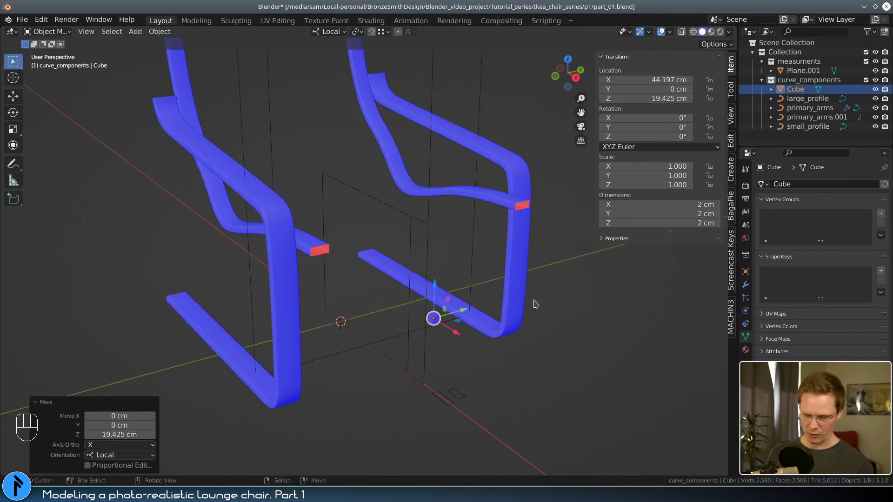
key("ctrl+z")
key("ctrl+z")
- Try moving the cube's geometry along X in Edit Mode, compare it with the object's origin in Object Mode, and undo the move
middle_click_drag(441, 332, 421, 349)
key("Tab")
left_click_drag(333, 343, 486, 353)
middle_click_drag(486, 353, 515, 382)
key("Tab")
key("Tab")
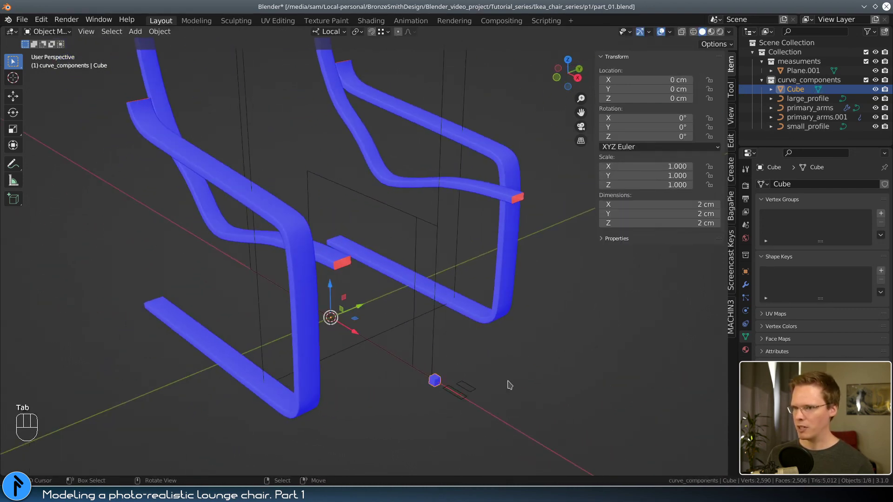
key("ctrl+z")
key("ctrl+z")
key("ctrl+z")
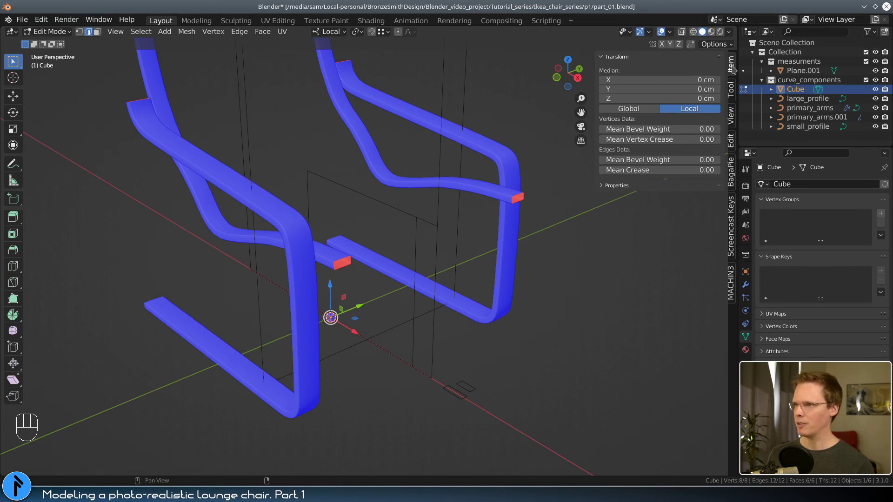
- Set the cube's Y dimension to 6.3 cm in Object Mode
left_click(732, 115)
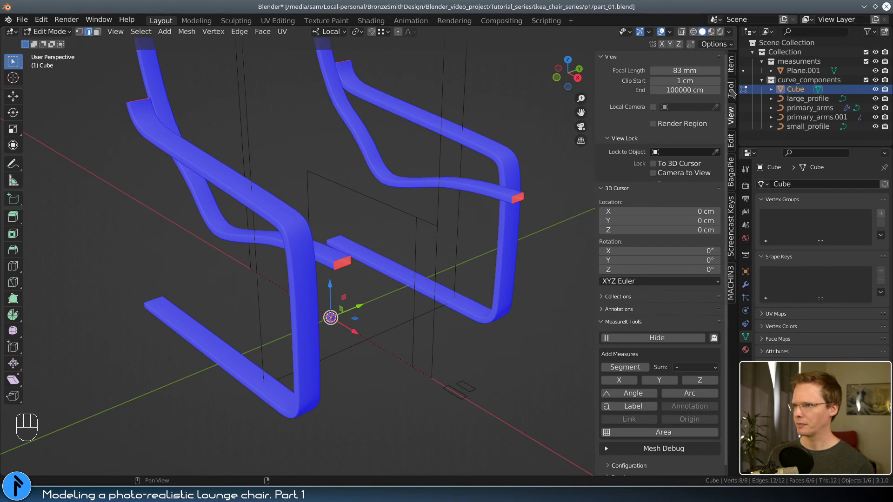
left_click(731, 67)
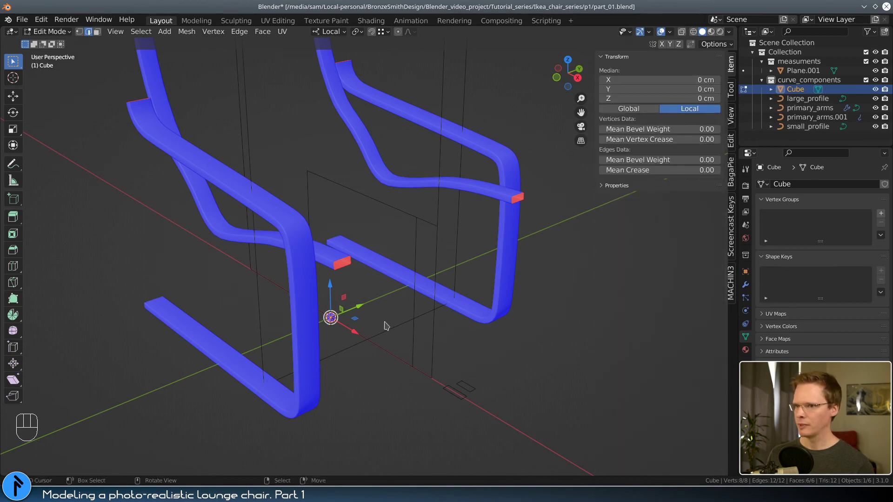
key("Tab")
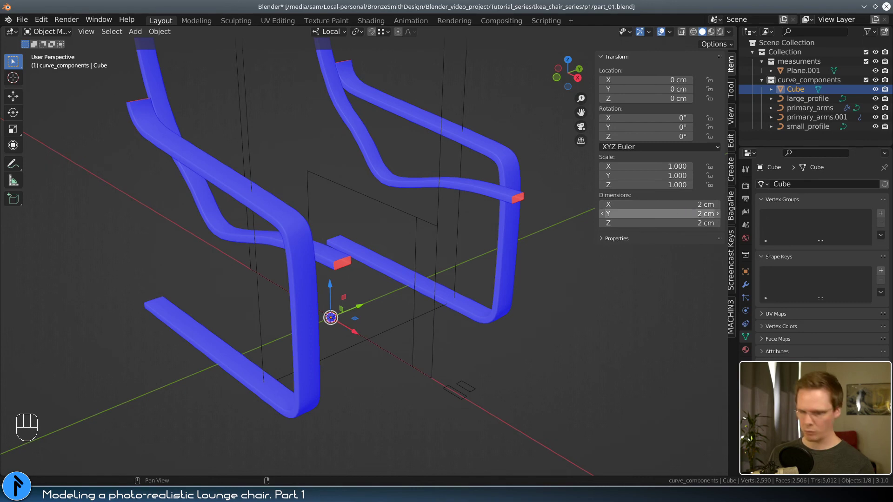
left_click(684, 212)
type("6")
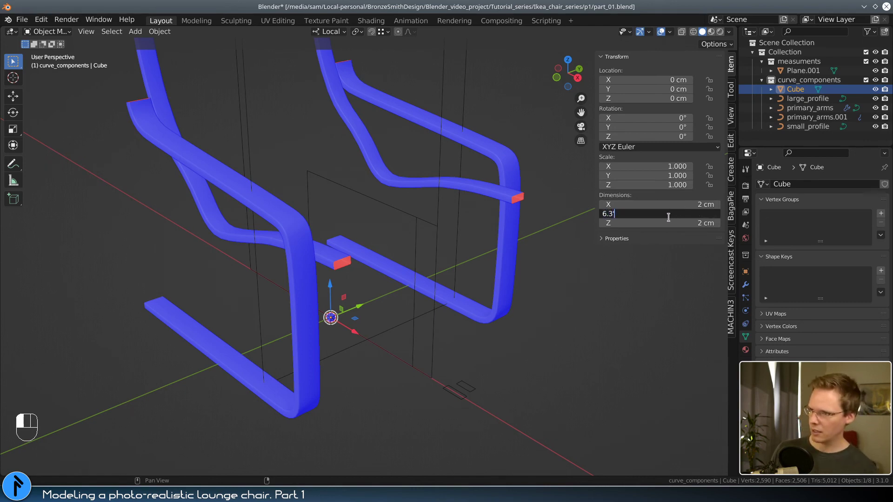
type(".3")
key("Return")
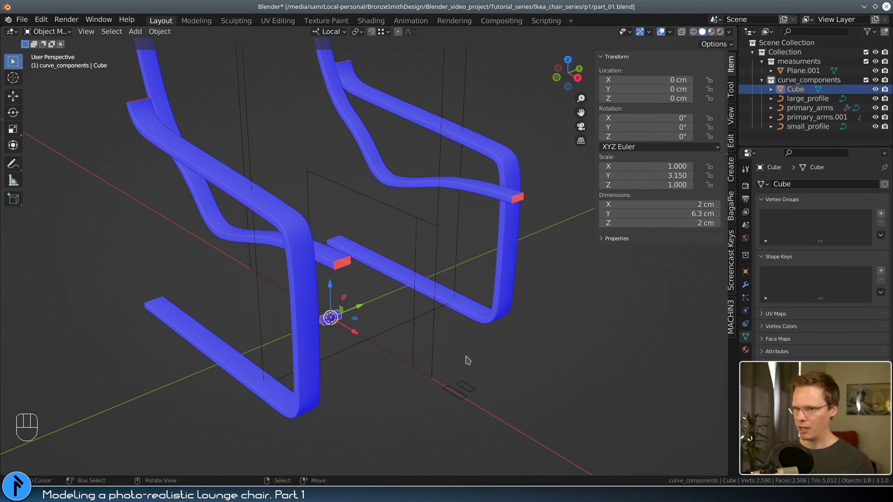
- Move the cube's geometry in Edit Mode about -34.15 cm along Y onto the bottom rail, keeping the origin in place
middle_click_drag(460, 361, 434, 371)
key("Tab")
key("KP_Decimal")
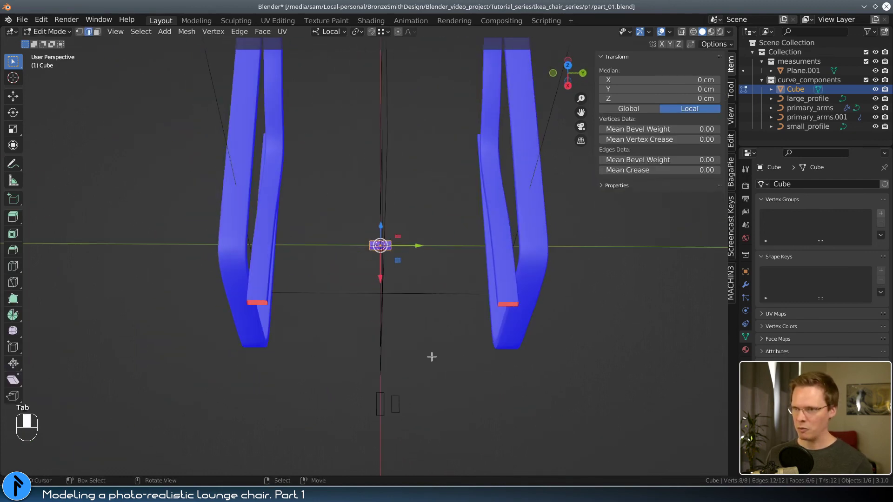
key("g")
key("y")
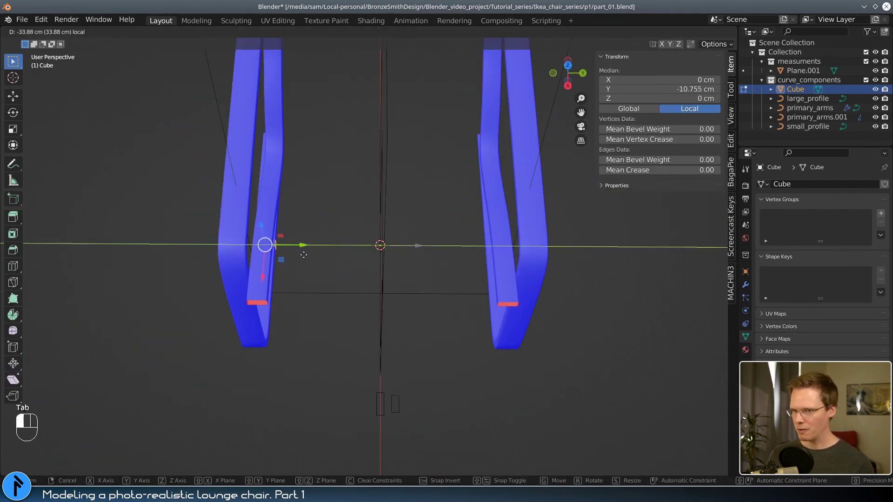
left_click(303, 255)
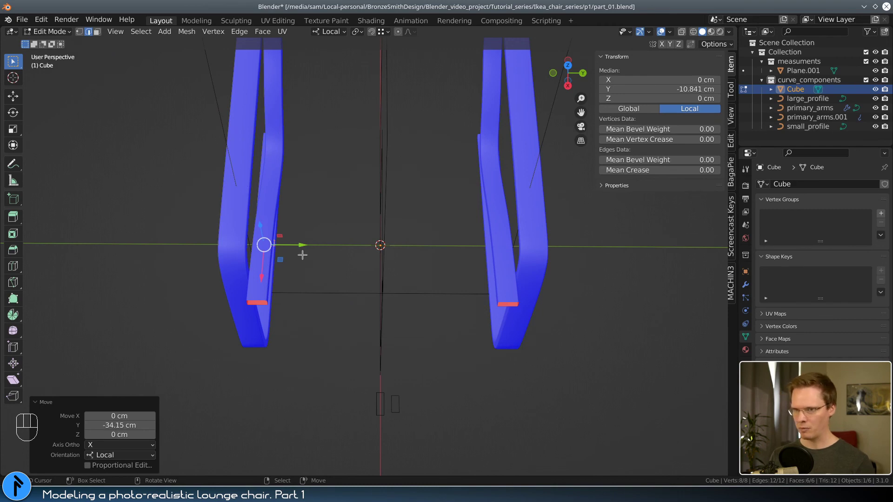
- Display the scene in wireframe and, from the top view, shift the cube's geometry about 0.14 cm along Y to match the rail's width
key("KP_1")
middle_click_drag(299, 271, 367, 314)
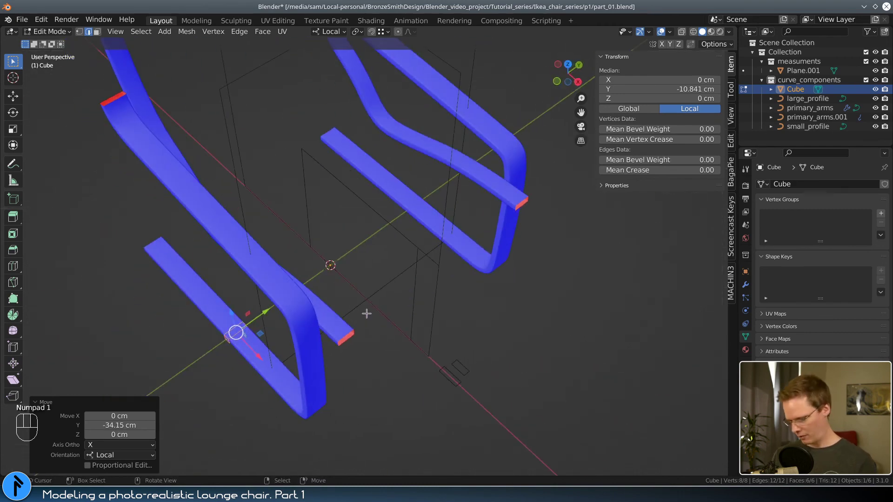
key("KP_7")
scroll(383, 327, "up", 4)
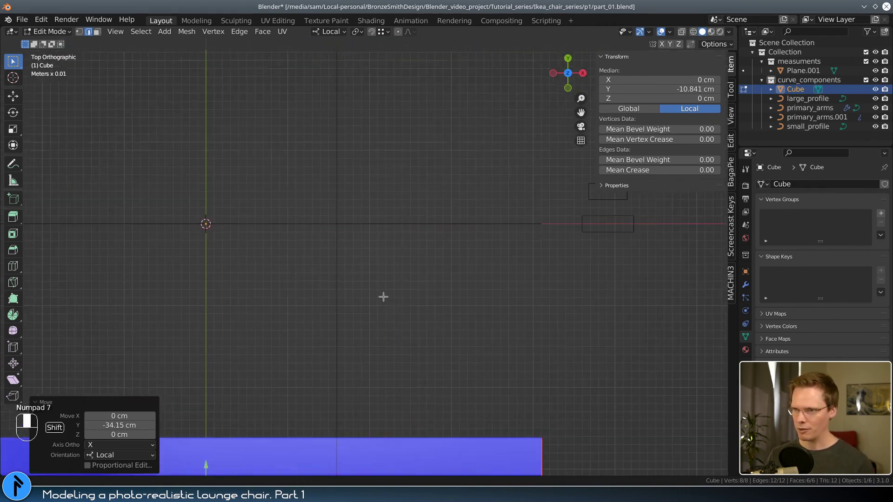
middle_click_drag(341, 391, 477, 129, "shift")
scroll(418, 211, "up", 3)
key("z")
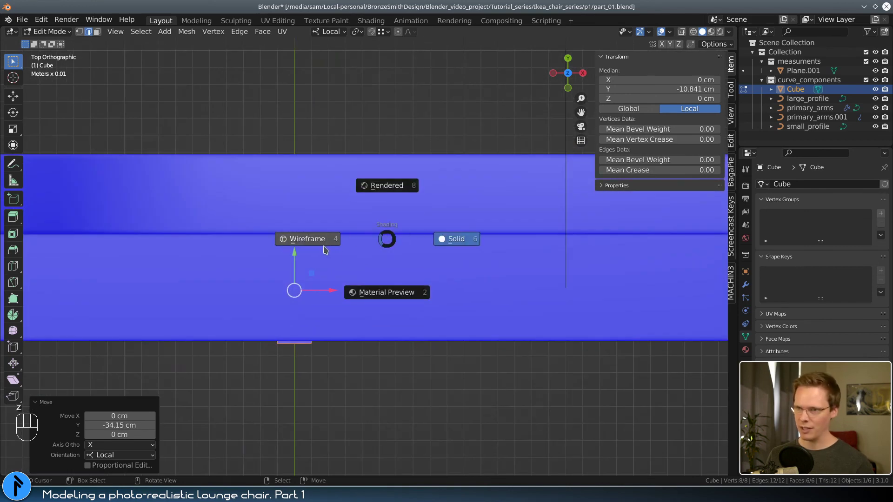
left_click(313, 242)
scroll(327, 262, "up", 3)
left_click_drag(245, 282, 237, 280)
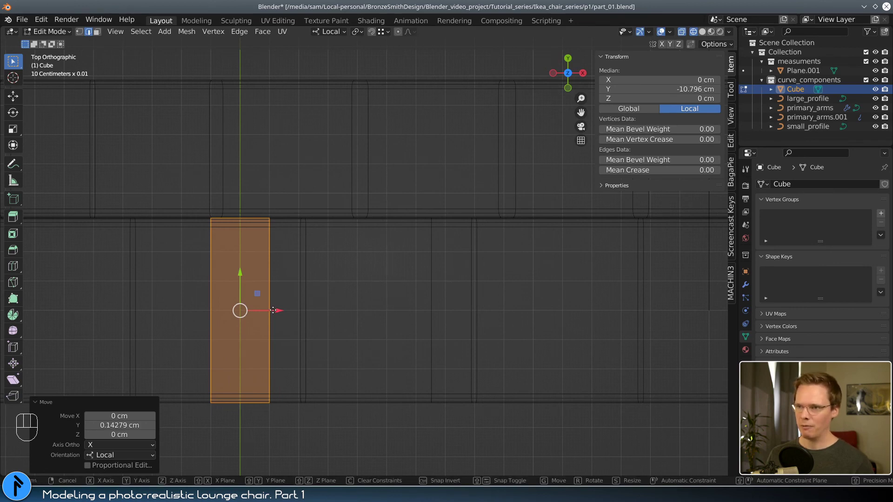
- Move the cube's geometry along X to the front end of the bottom rail's straight section, just before the bend
left_click_drag(272, 310, 602, 309)
scroll(583, 315, "down", 5)
scroll(467, 281, "down", 5)
left_click_drag(411, 262, 452, 263)
middle_click_drag(509, 333, 403, 250)
middle_click_drag(463, 266, 393, 228)
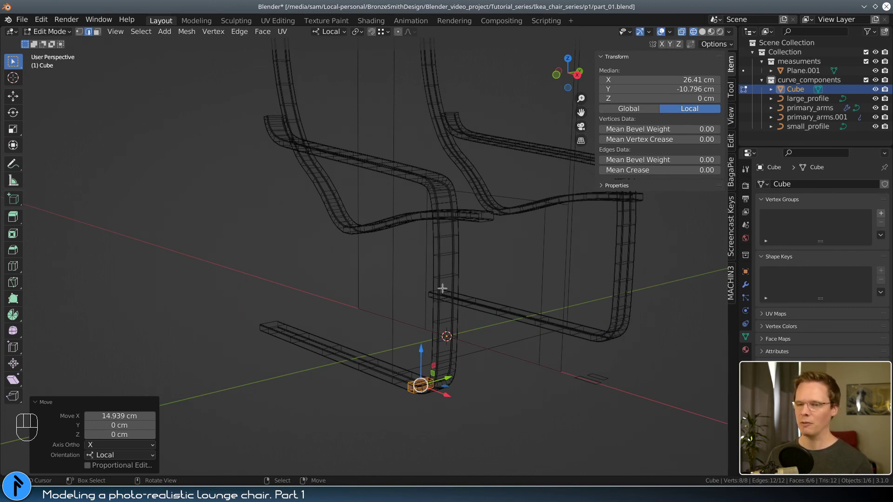
middle_click_drag(530, 380, 459, 304)
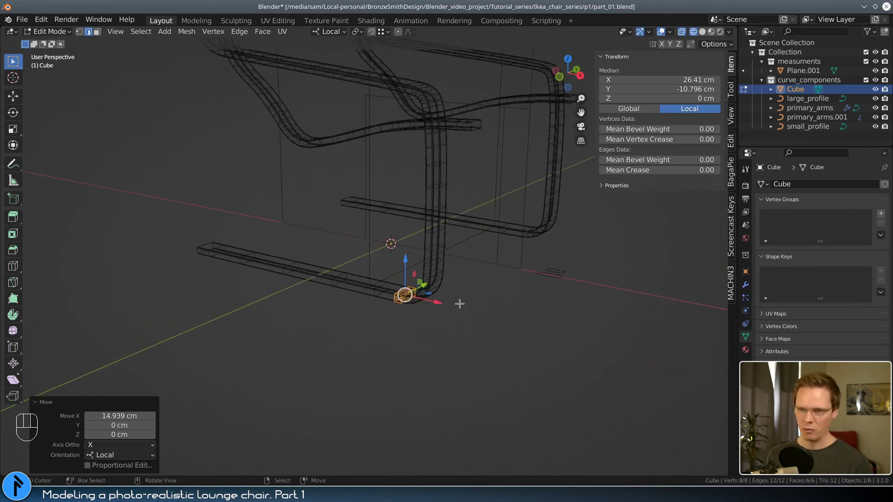
scroll(461, 308, "up", 3)
middle_click_drag(462, 309, 458, 245)
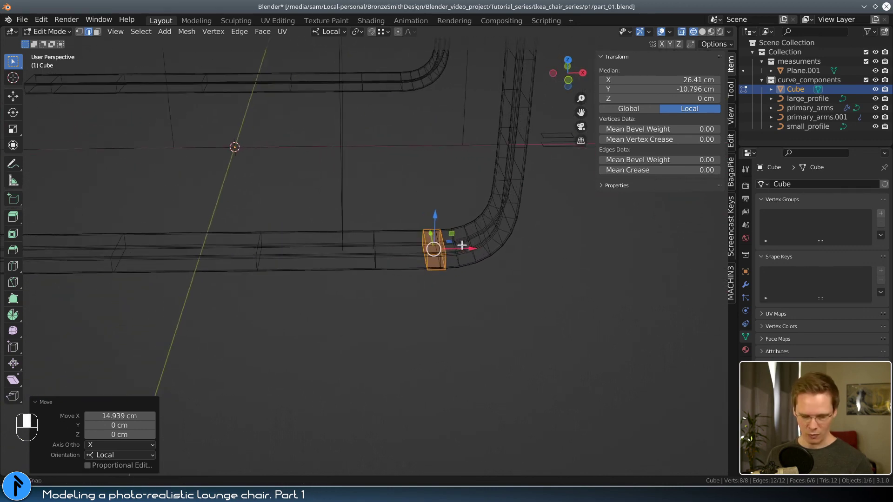
- Stretch the cube along the bottom rail by moving its rear face along X to the rail's back end
key("Tab")
key("Tab")
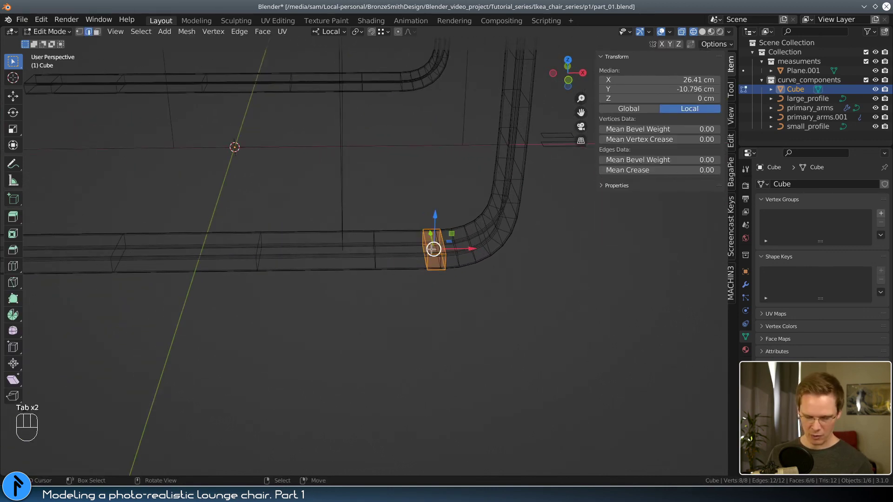
key("3")
left_click(432, 269)
left_click_drag(449, 250, 179, 248)
scroll(195, 260, "down", 3)
left_click_drag(373, 258, 227, 259)
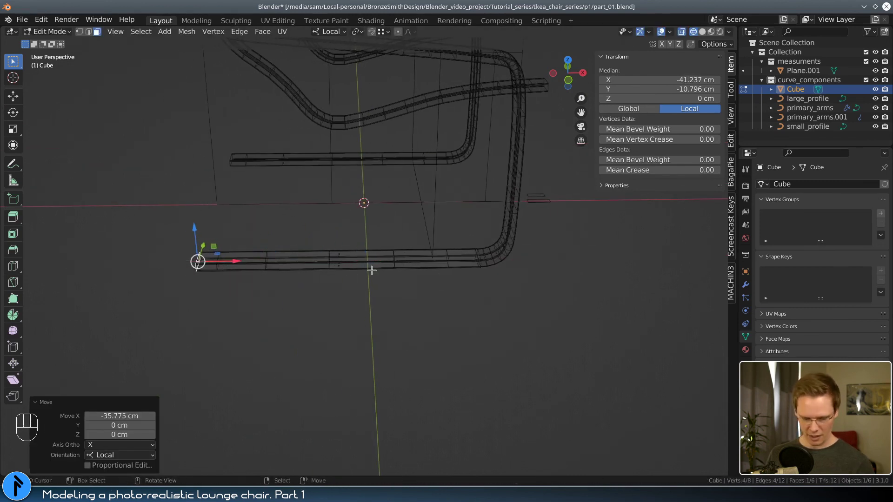
- Add four evenly spaced loop cuts along the stretched cube
key("ctrl+r")
scroll(370, 271, "up", 3)
left_click(371, 270)
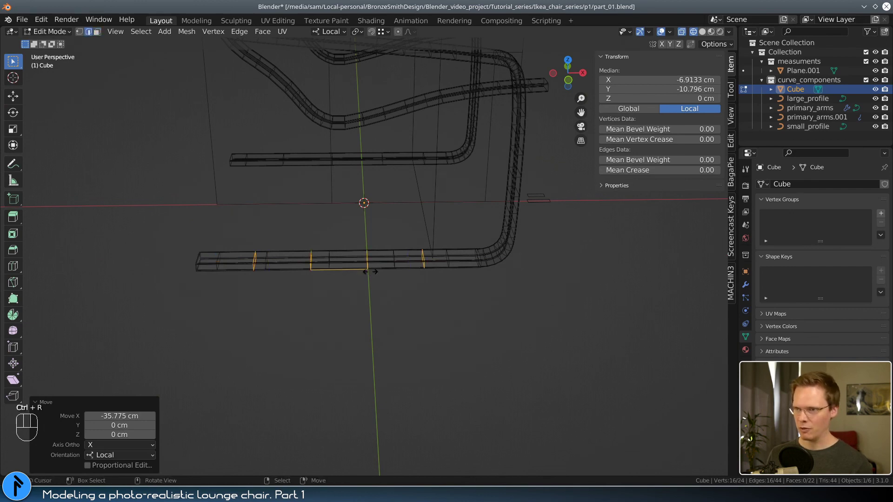
right_click(371, 270)
- Select the stretched cube's front end face and rotate it about -8.6° in the front view to start the bend
middle_click_drag(371, 270, 514, 327)
left_click(553, 293)
key("3")
left_click(520, 284)
key("KP_1")
scroll(459, 327, "up", 4)
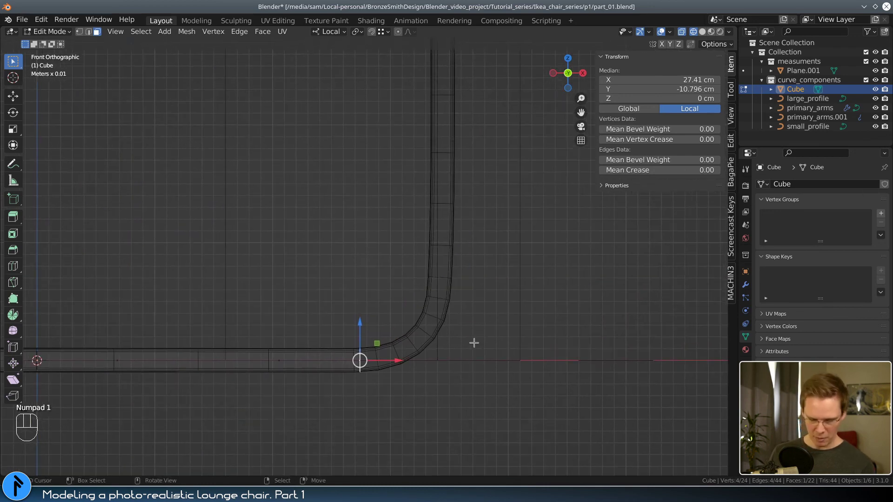
key("r")
left_click(459, 337)
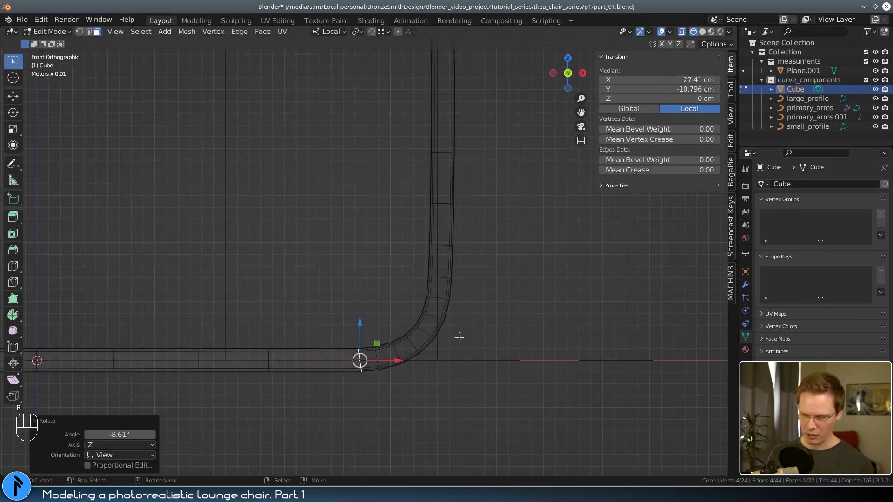
- Extrude the end face about 3.8 cm into the bend, then rotate it about -21.6° and reposition it to follow the rail's curve
key("e")
left_click(503, 327)
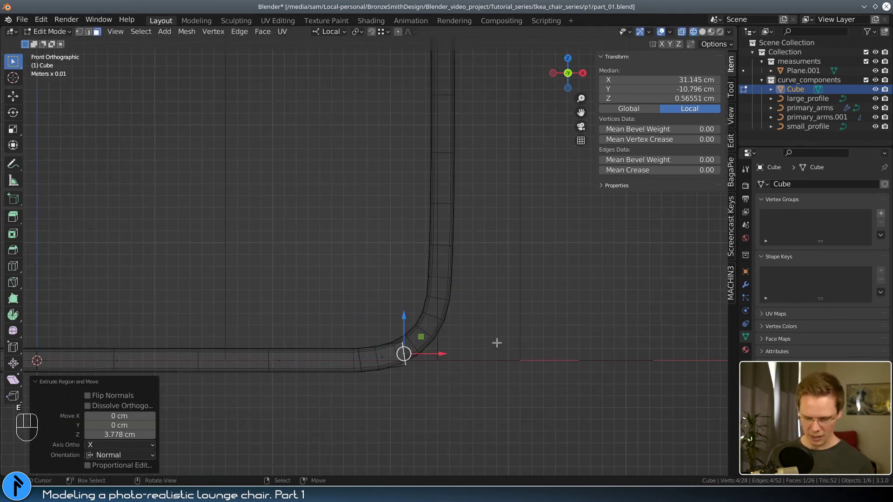
key("g")
left_click(505, 347)
key("r")
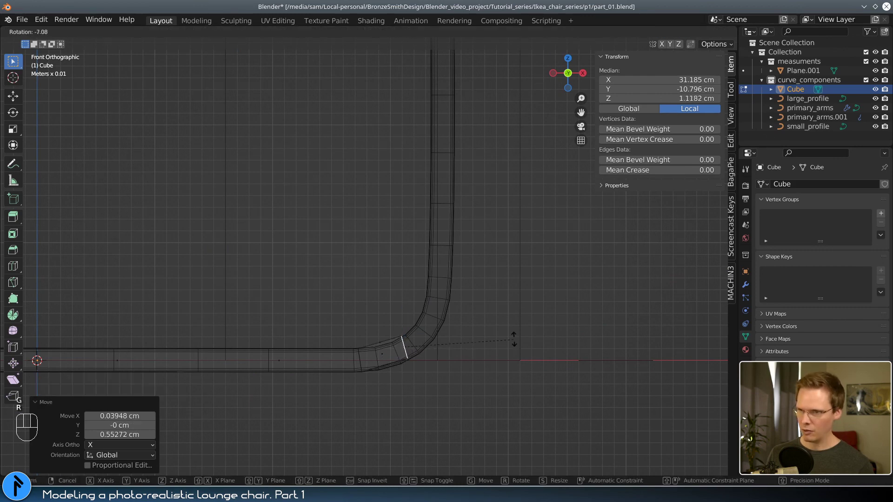
right_click(520, 309)
key("g")
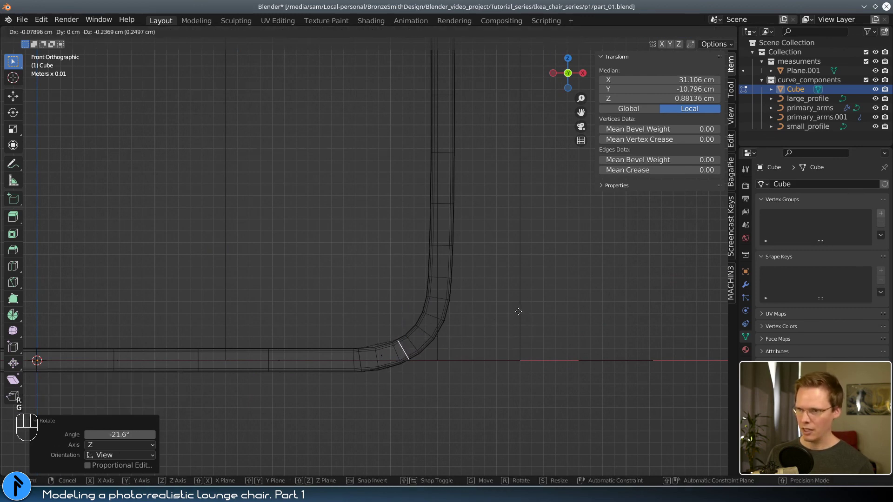
left_click(517, 316)
- Add a Bevel modifier to the cube with 2 segments and an amount of 0.1 cm
key("Tab")
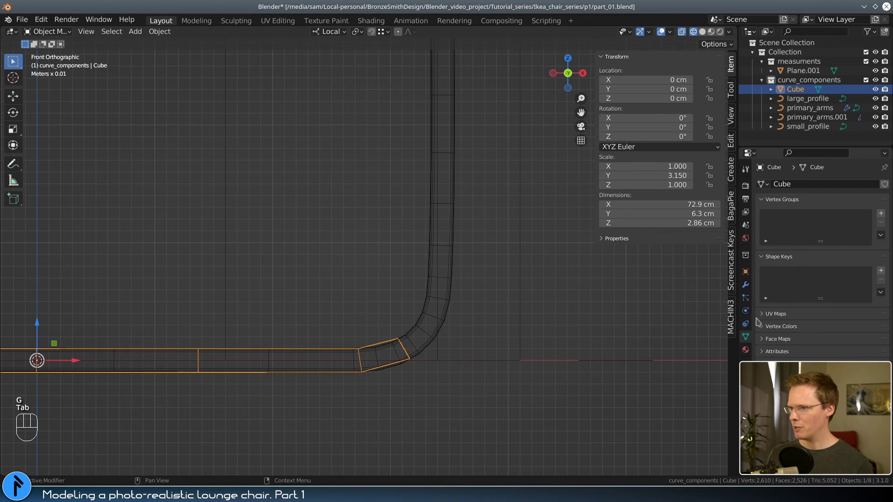
left_click(746, 284)
left_click(791, 184)
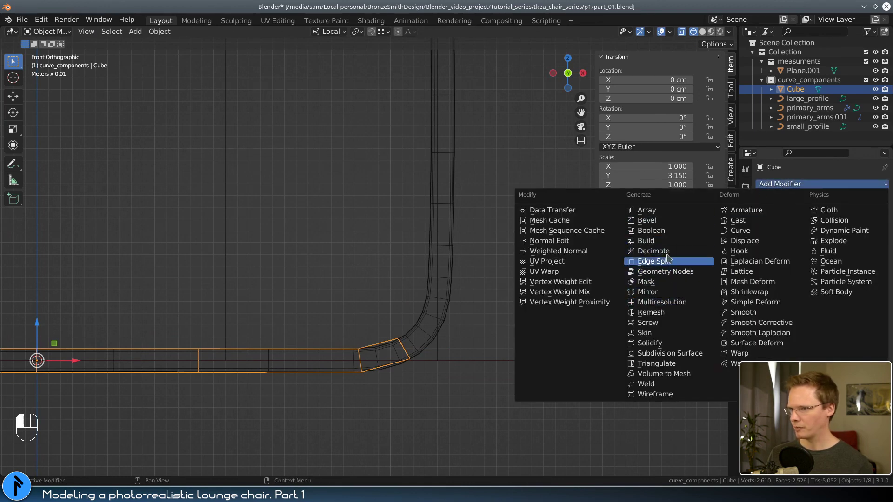
left_click(667, 222)
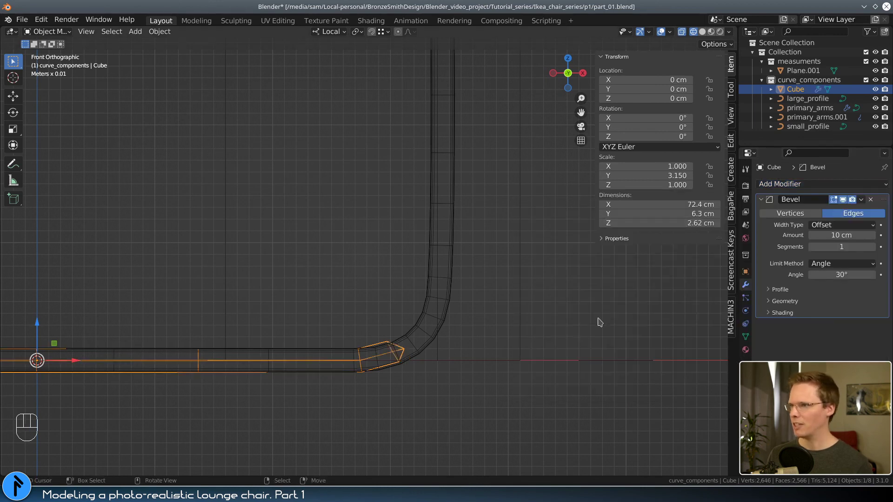
left_click(841, 247)
type("2")
key("Return")
left_click(856, 234)
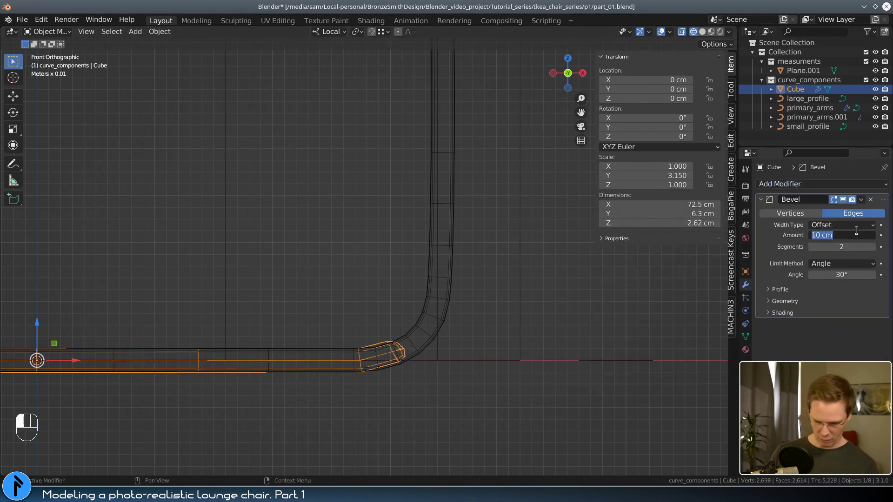
key("BackSpace")
type("0.1")
key("Return")
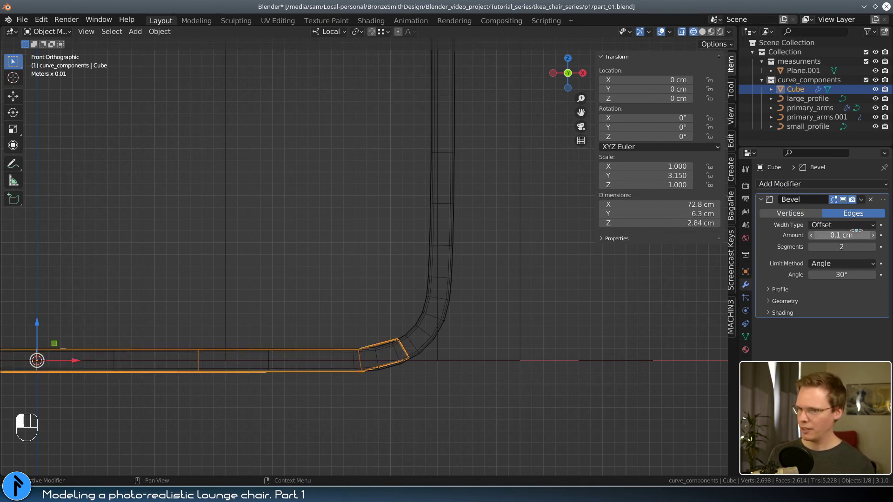
- Add a Subdivision Surface modifier to the cube and check the smoothed bend in the front view
left_click(774, 184)
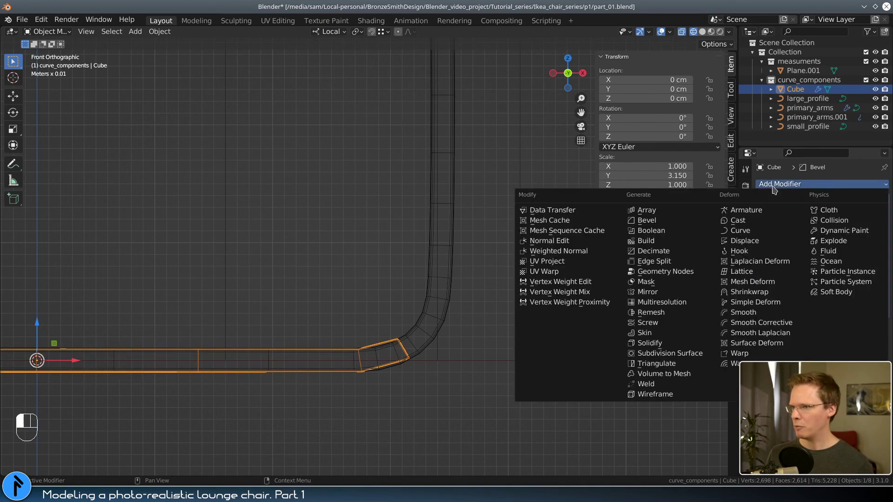
left_click(683, 353)
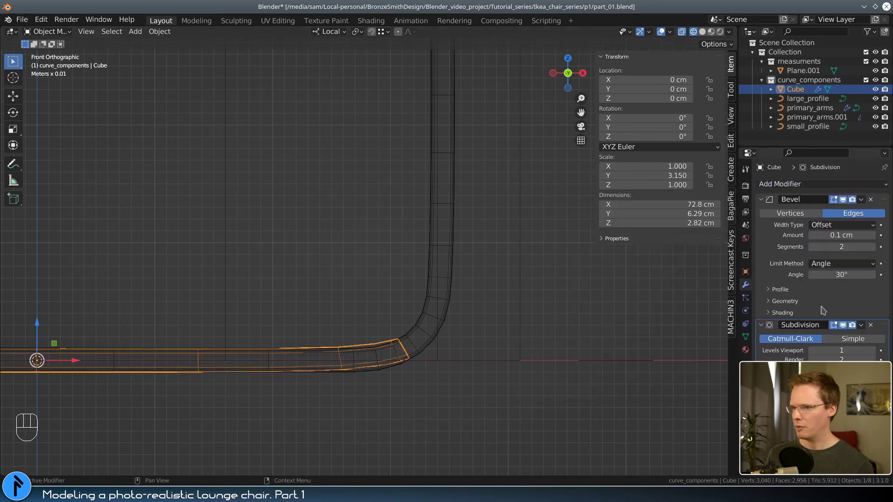
middle_click_drag(515, 285, 479, 295)
key("KP_1")
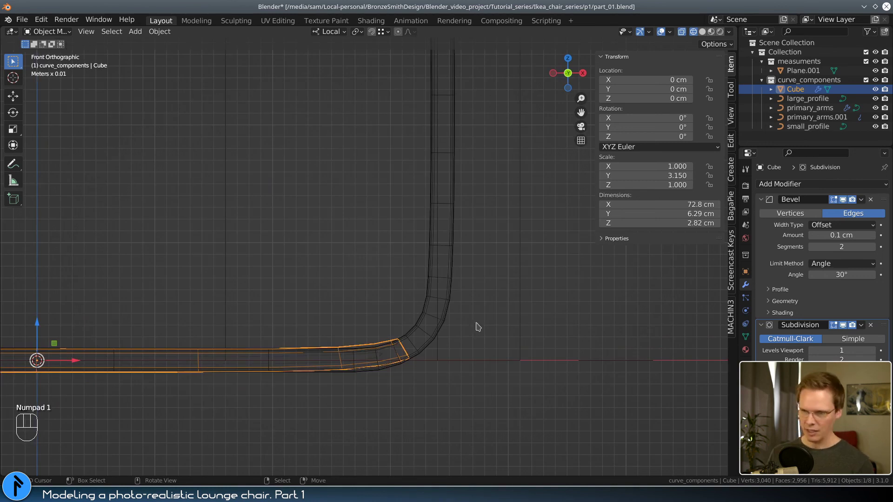
- Add one loop cut across the extruded bend segment, move it to match the rail's curve, and clear the selection
key("Tab")
key("ctrl+r")
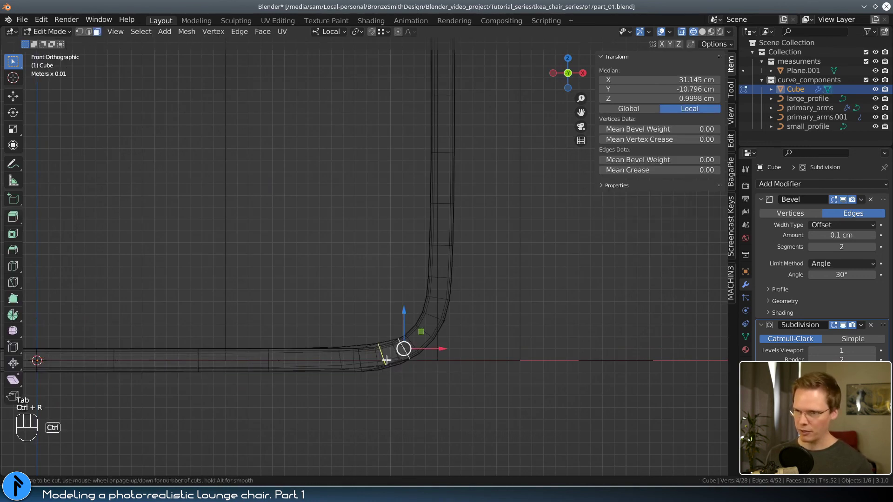
left_click(389, 359)
left_click(394, 365)
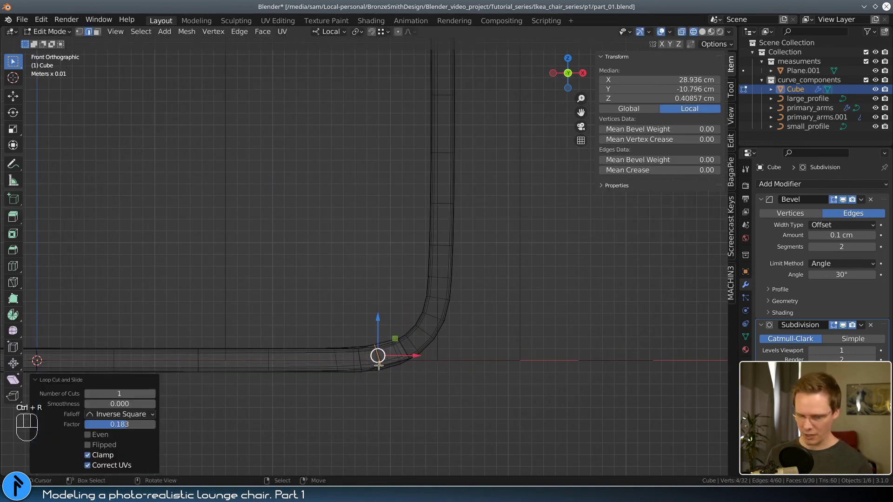
key("g")
left_click(410, 368)
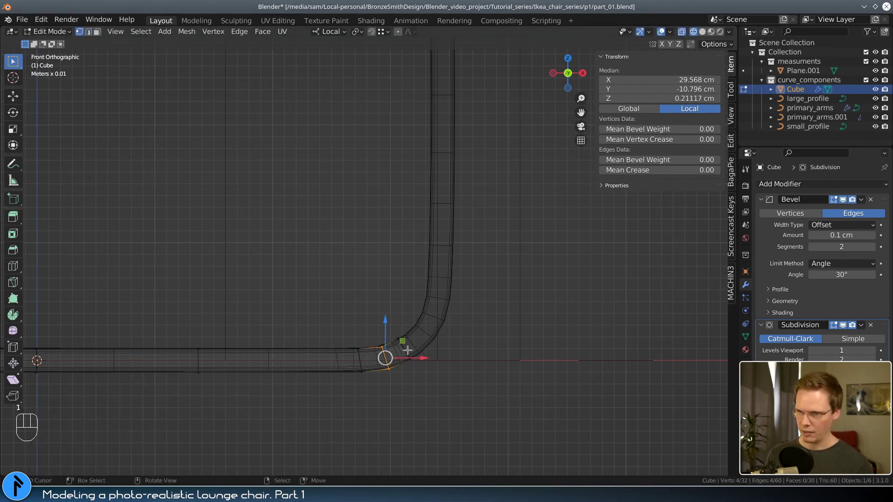
key("alt+a")
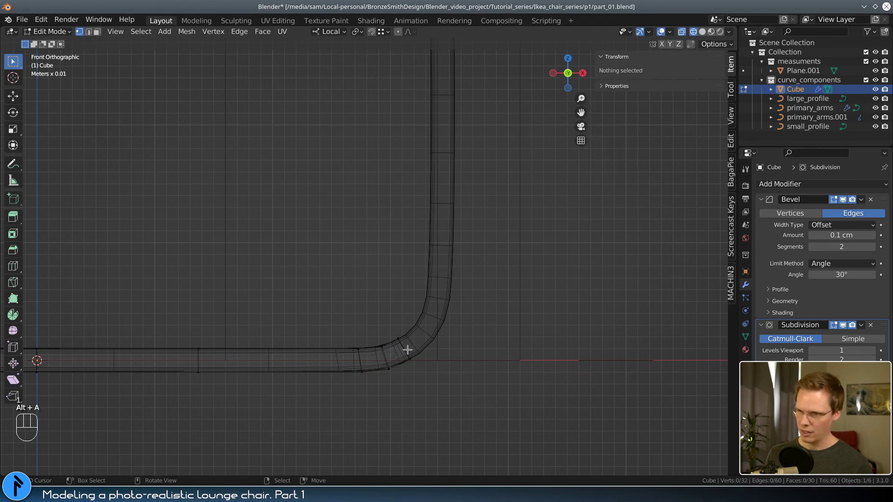
- Extrude the cube's end face about 2.35 cm, move it about 0.83 cm up along Z, and rotate it -30.1° to follow the bend
key("c")
left_click(398, 337)
key("Escape")
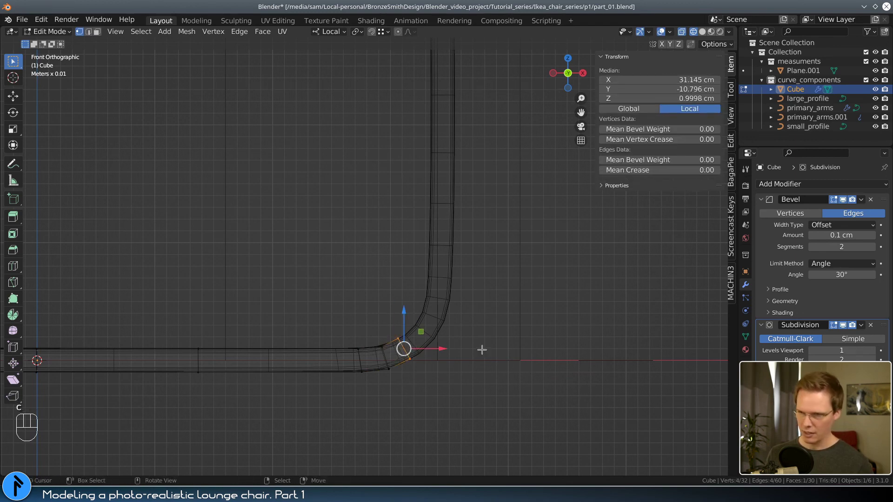
key("3")
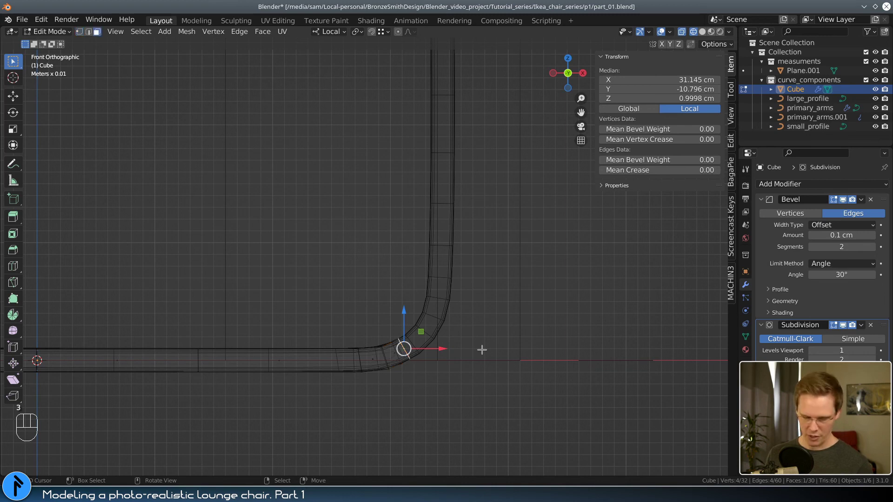
key("e")
left_click(502, 329)
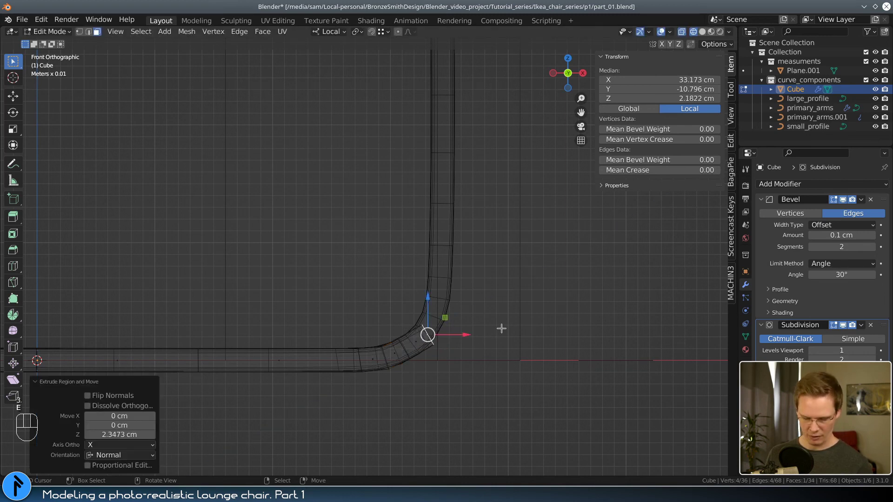
key("g")
left_click(506, 327)
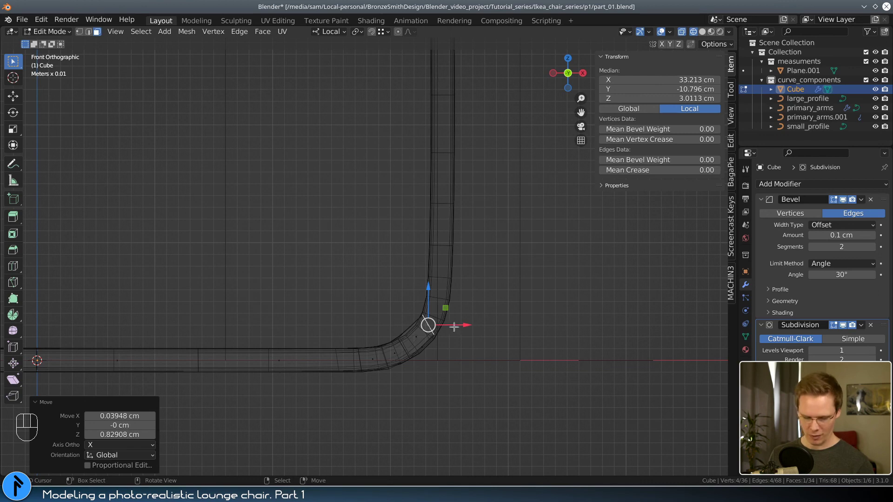
key("r")
left_click(517, 295)
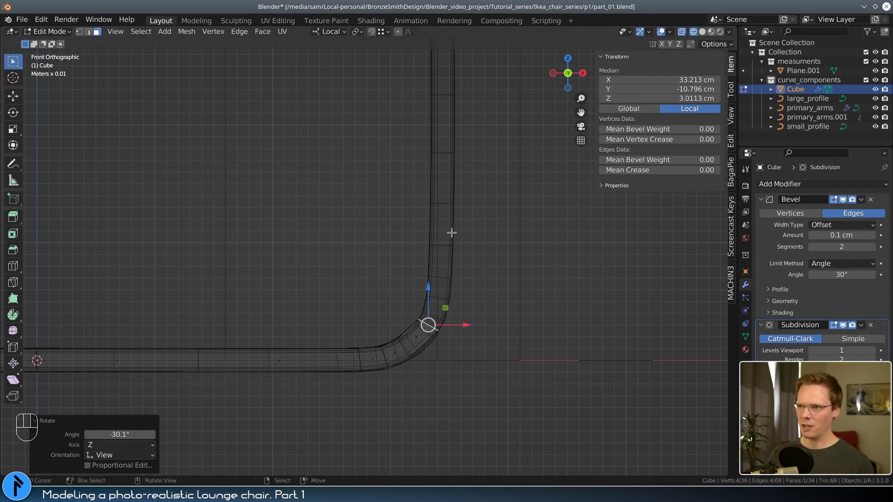
- Reposition the end face, add one loop cut across the new bend segment, and move the cut outward to match the rail's curve
scroll(482, 289, "down", 3)
scroll(483, 289, "up", 2)
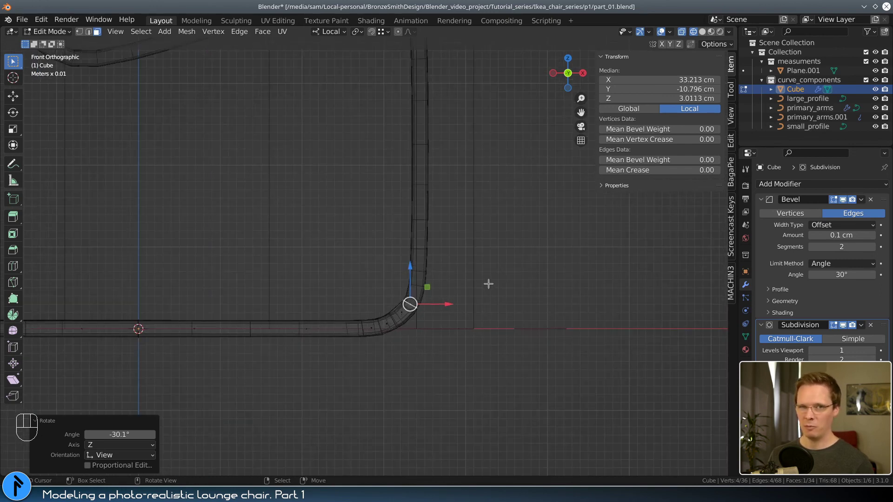
scroll(496, 290, "up", 4)
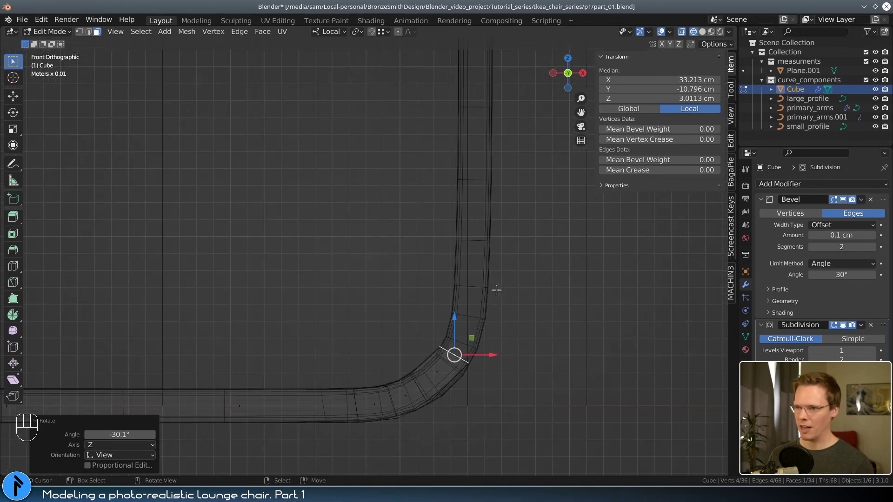
key("g")
left_click(472, 341)
key("ctrl+r")
left_click(439, 374)
right_click(440, 375)
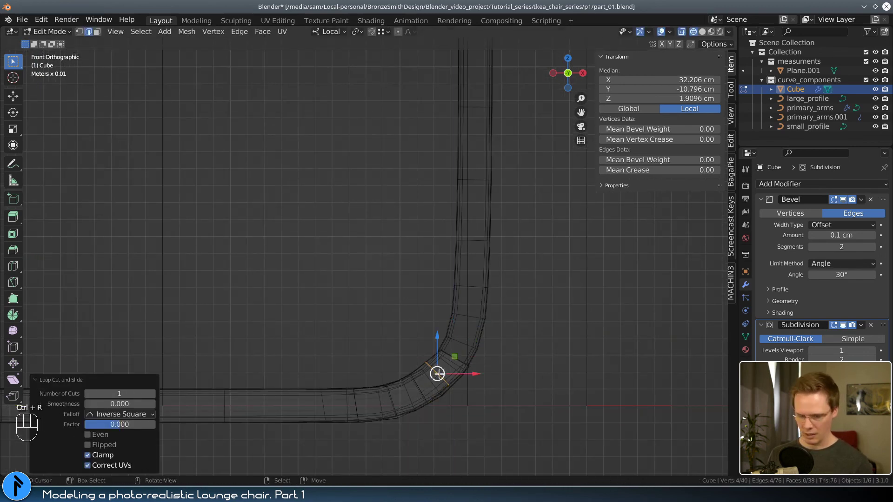
key("g")
left_click(485, 373)
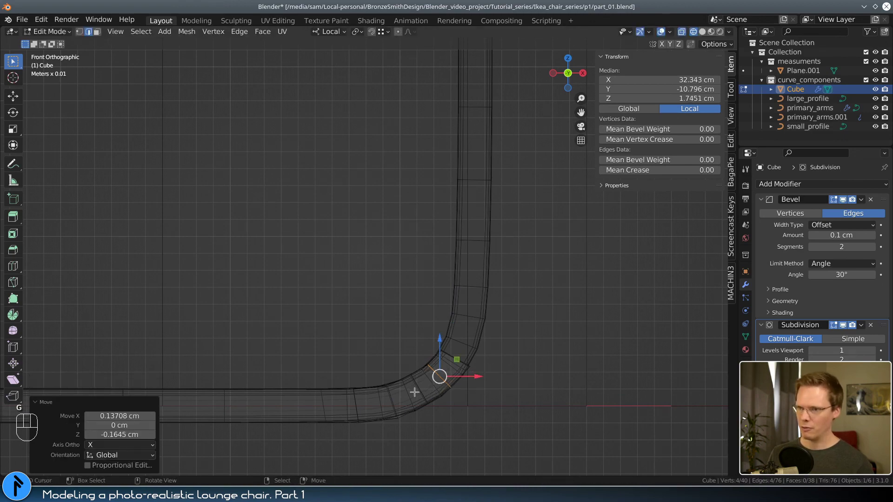
- Return to Object Mode, move the cube about -8.67 cm along Y beside the original rail, and switch to solid shading
key("Tab")
middle_click_drag(484, 315, 384, 303)
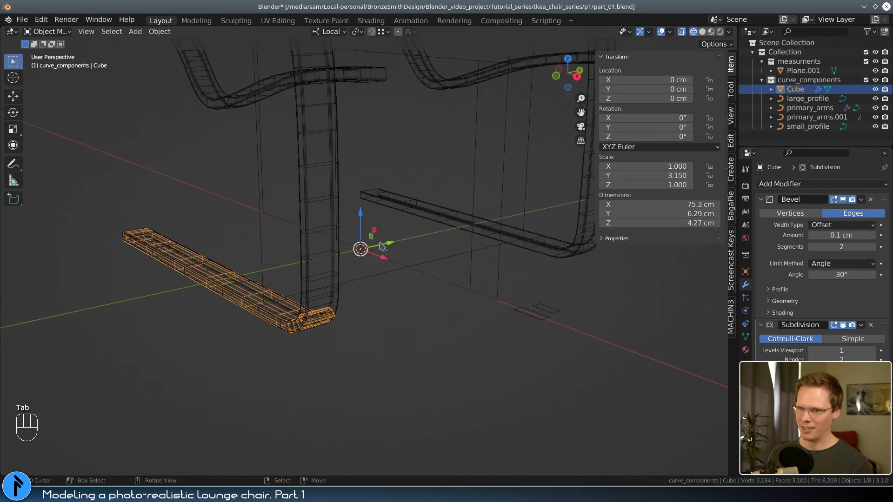
key("g")
key("y")
left_click(352, 257)
key("z")
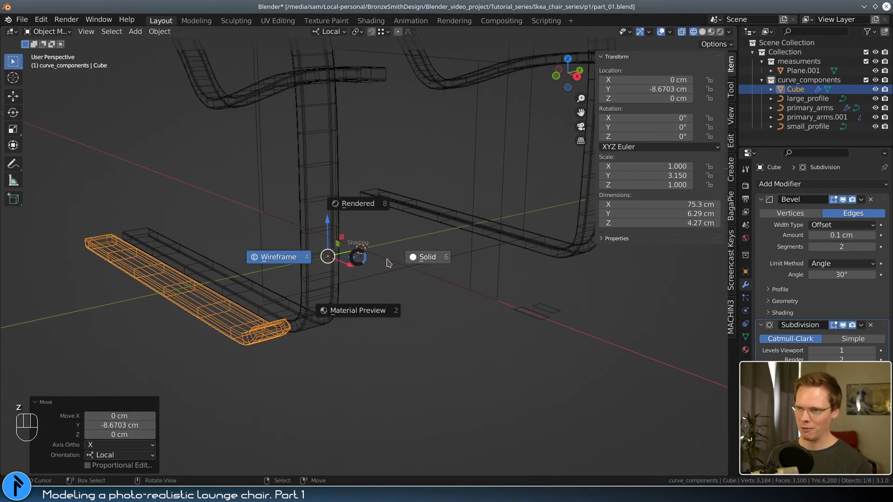
middle_click_drag(396, 265, 553, 329)
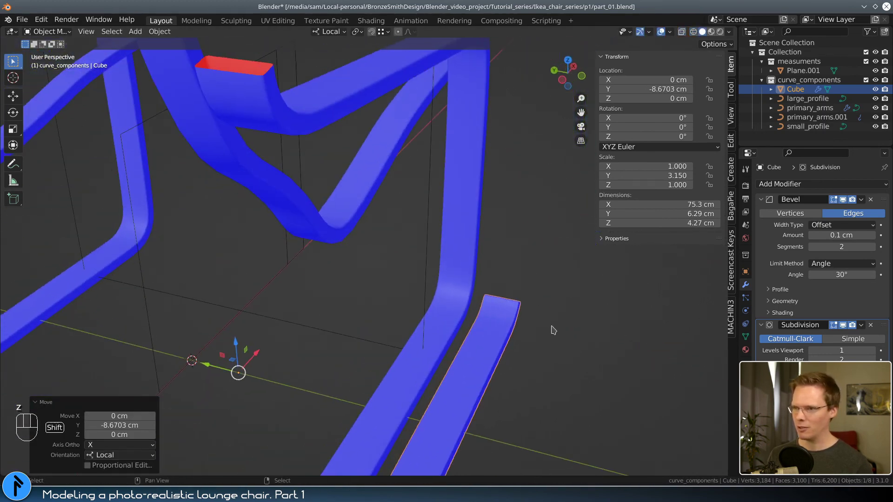
- Compare the cube's bend with the curve-based rail up close and examine the cube's mesh in Edit Mode against the whole frame
scroll(523, 239, "up", 5)
middle_click_drag(562, 240, 507, 282)
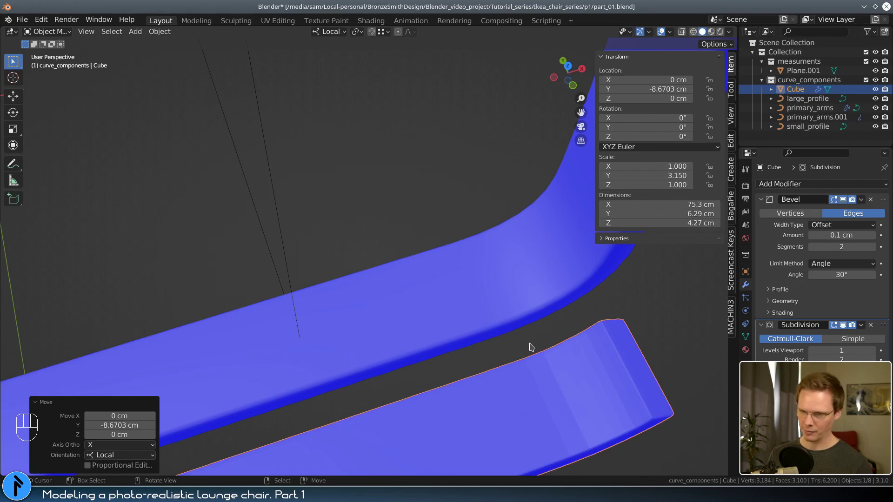
key("space")
key("w")
left_click(347, 240)
middle_click_drag(507, 334, 422, 262)
key("Tab")
scroll(487, 290, "up", 2)
scroll(482, 296, "down", 4)
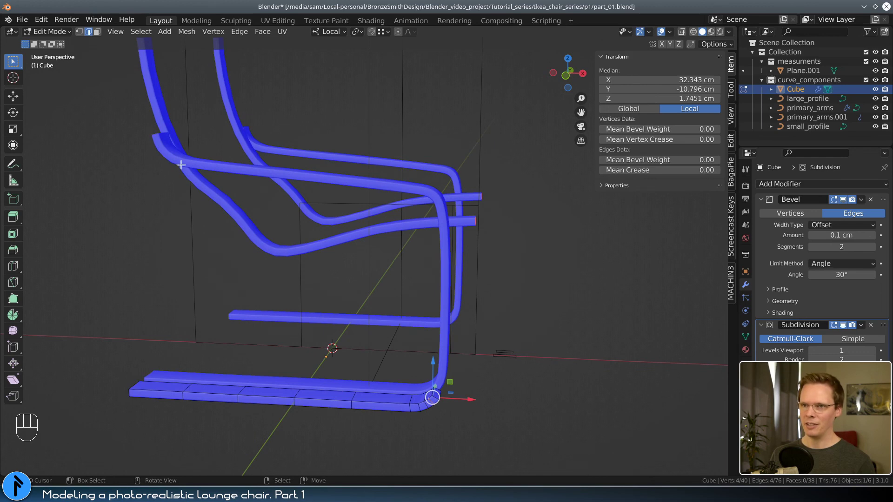
- Delete the box-modeled cube, leaving only the curve-based chair frame
key("Tab")
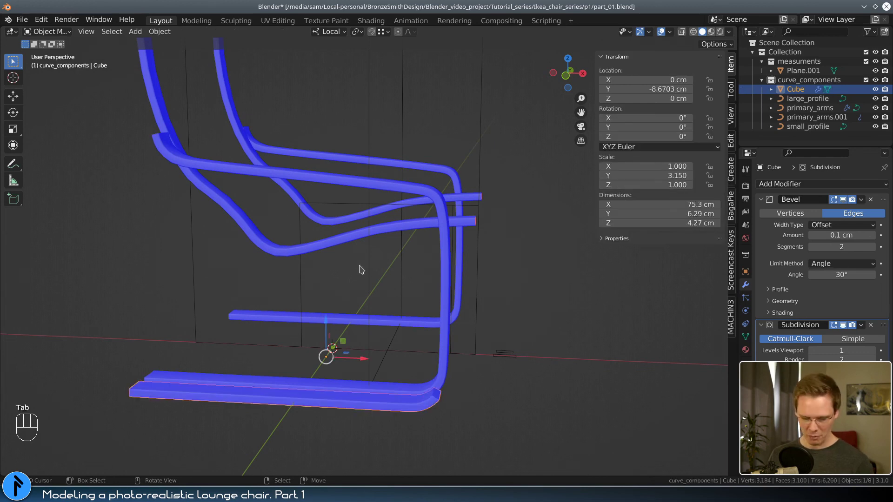
key("x")
left_click(361, 270)
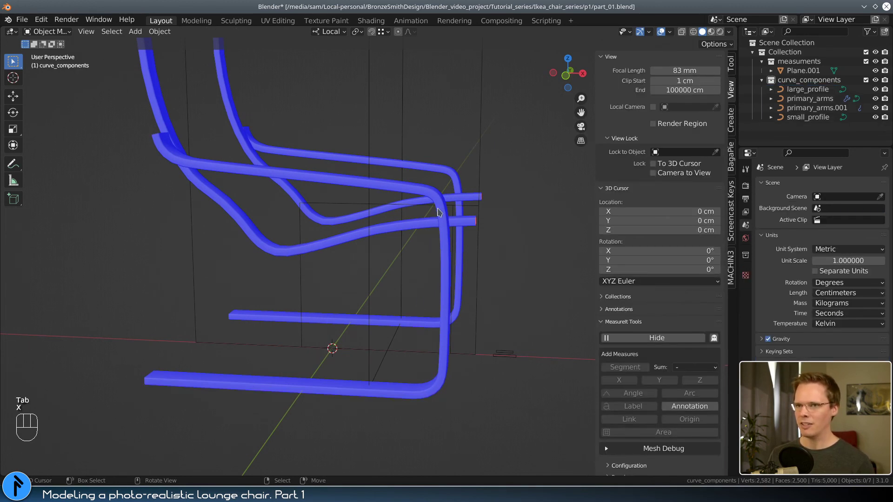
middle_click_drag(459, 309, 473, 297)
middle_click_drag(505, 253, 520, 264)
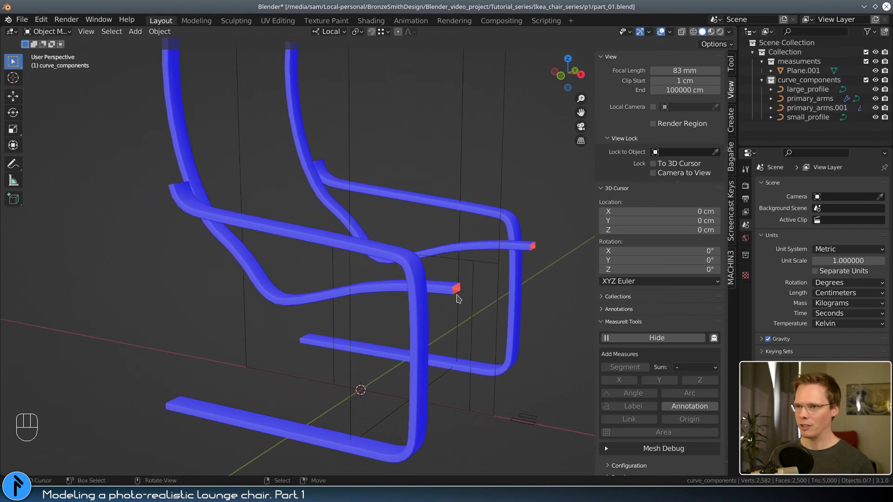
middle_click_drag(463, 279, 466, 302)
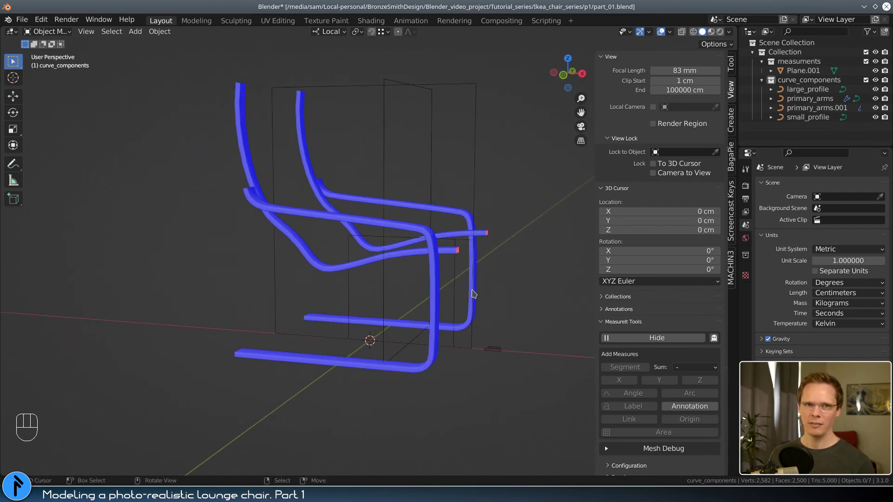